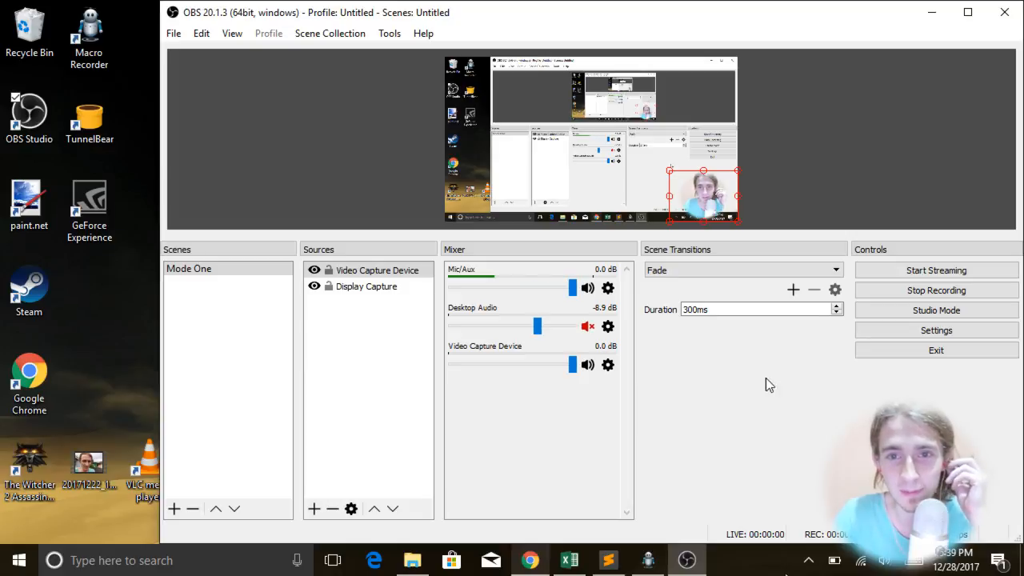
pyautogui.click(587, 327)
pyautogui.click(589, 327)
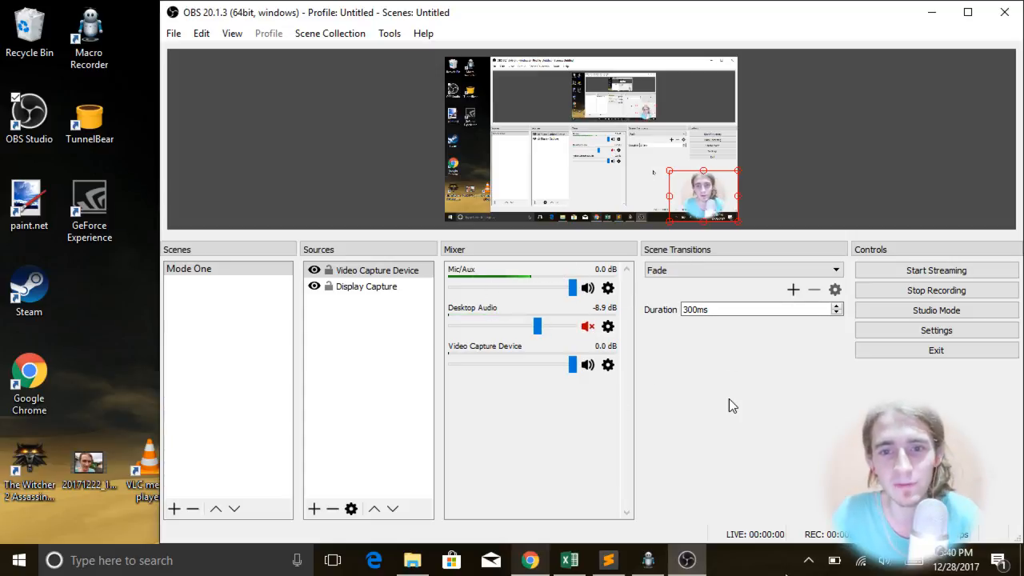
pyautogui.click(532, 561)
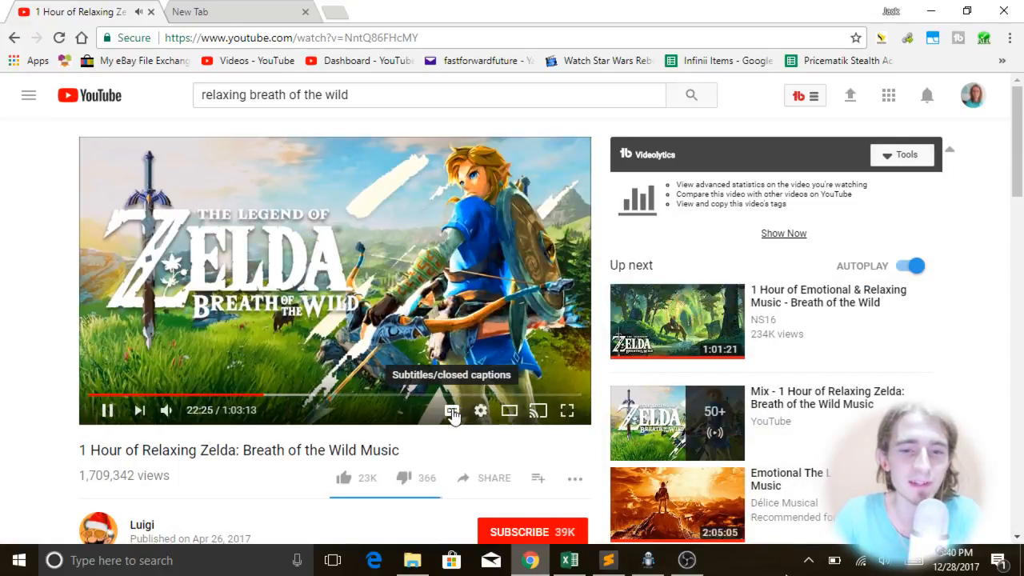
pyautogui.scroll(-4, 291, 284)
pyautogui.scroll(4, 232, 233)
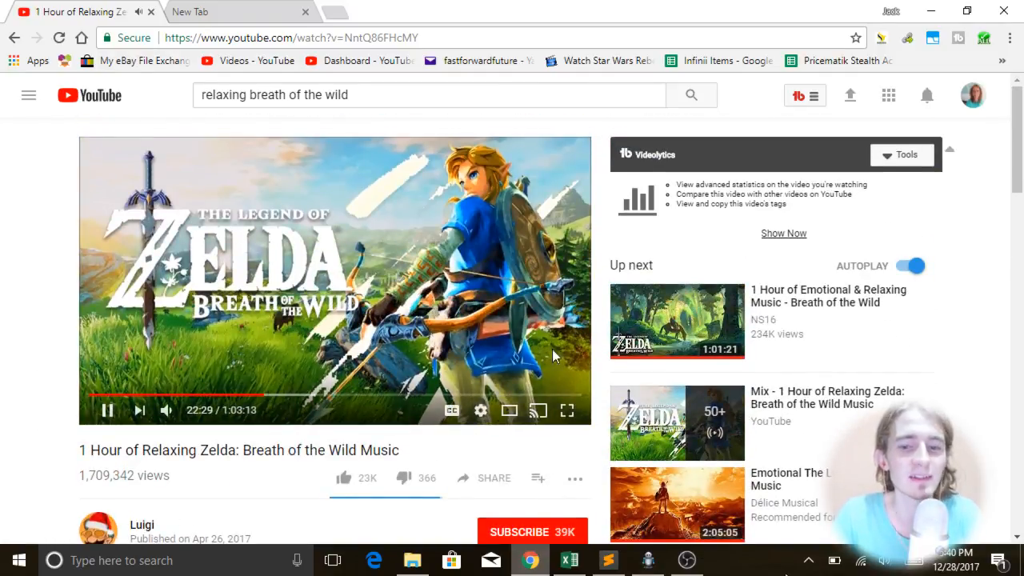
pyautogui.click(686, 560)
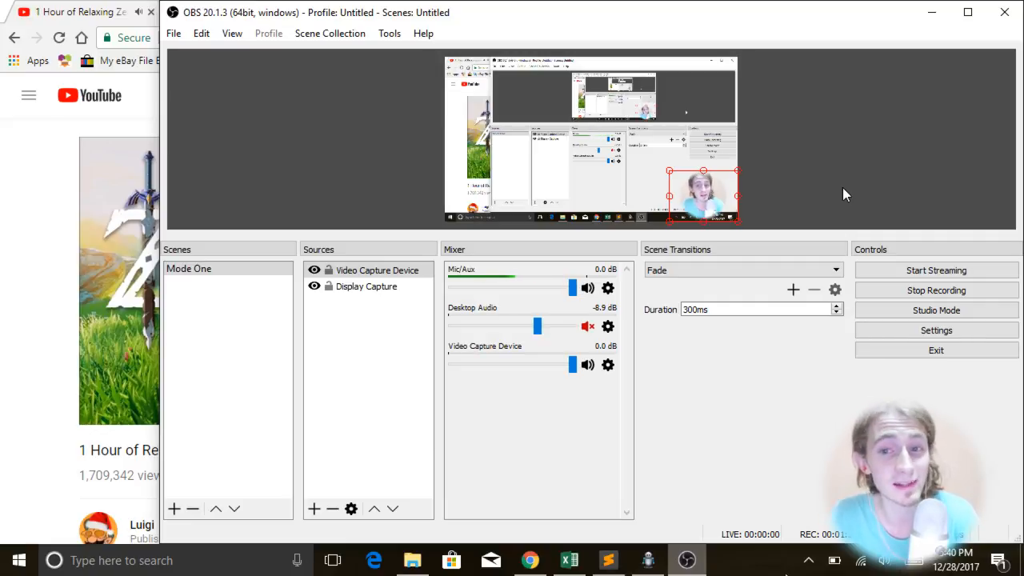
# - Minimize the recording software and open the bookmarked Google Sheets page in the browser's empty tab
pyautogui.click(932, 10)
pyautogui.click(246, 8)
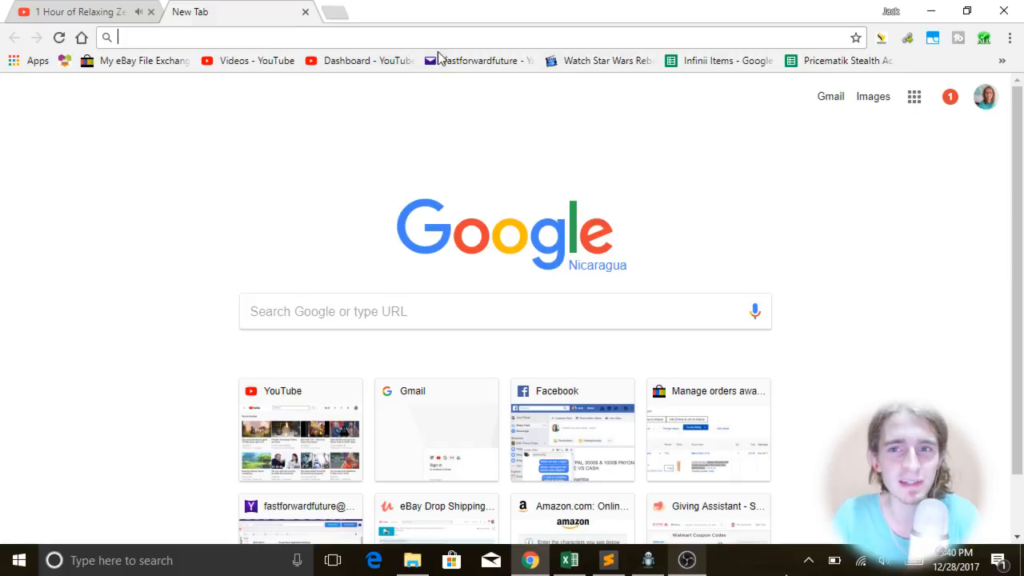
pyautogui.click(1001, 61)
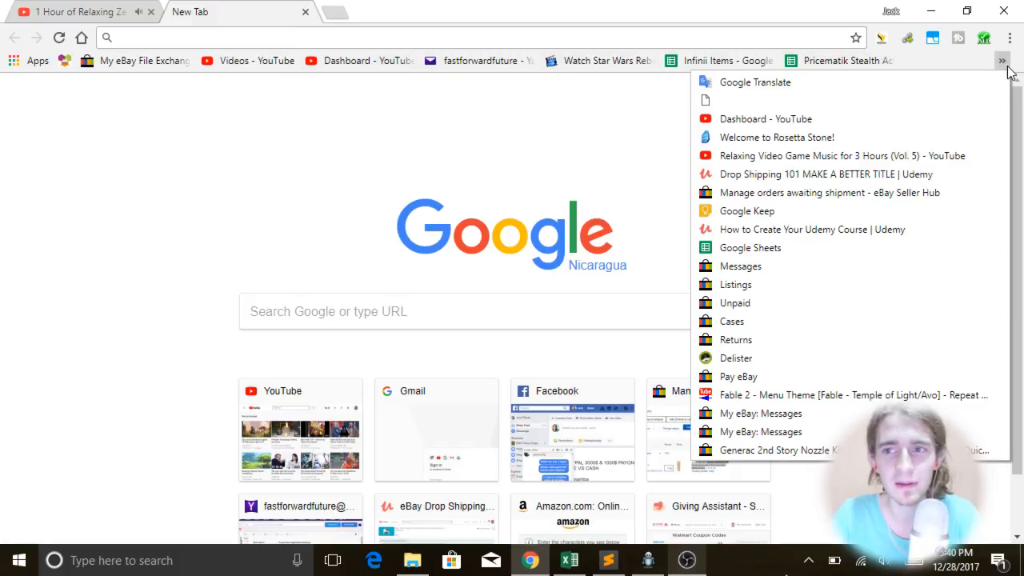
pyautogui.click(780, 248)
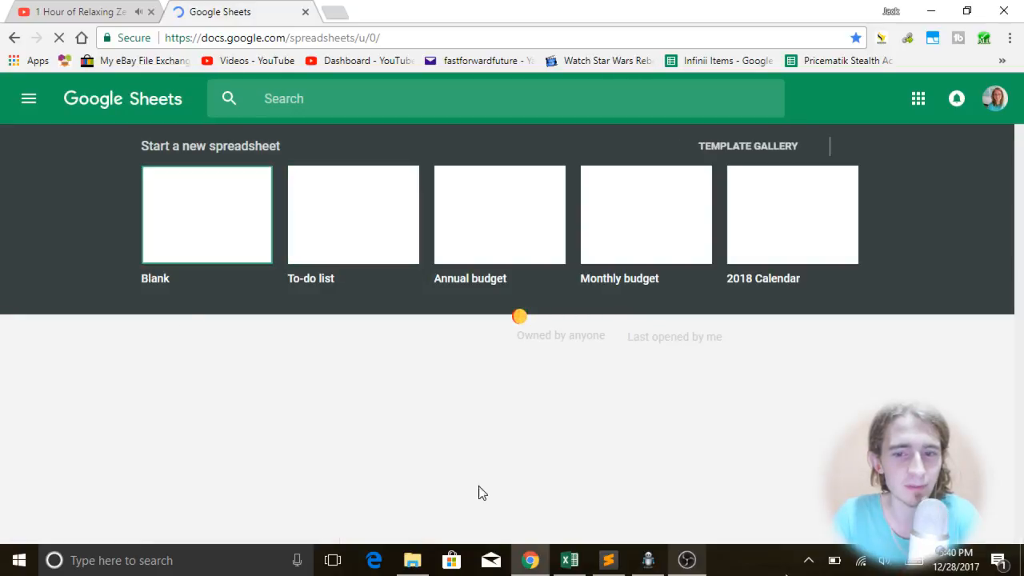
# - Switch to Sublime Text and delete the Pampers Swaddlers diapers link from the start of the Walmart list
pyautogui.click(608, 559)
pyautogui.click(424, 221)
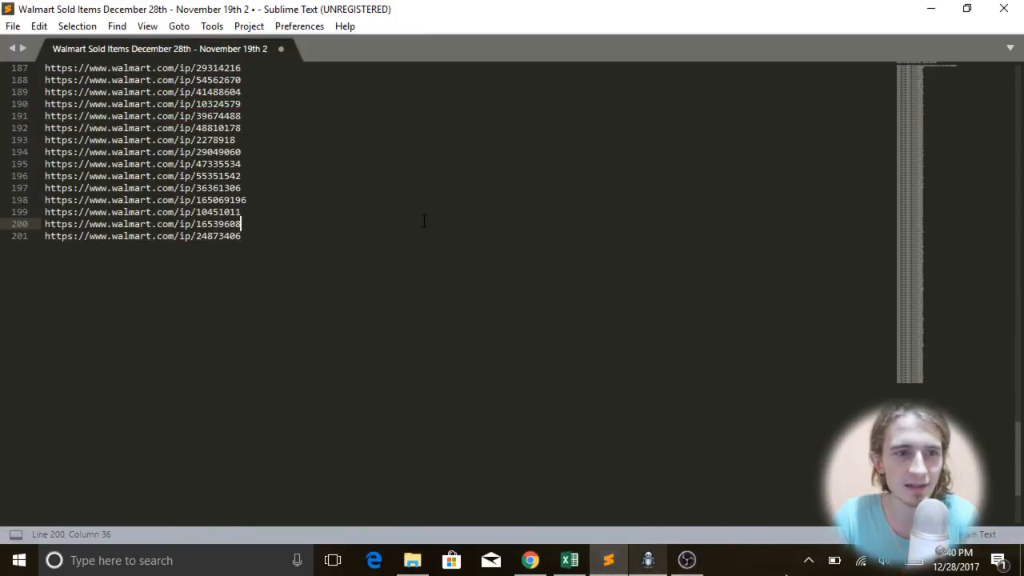
pyautogui.scroll(20, 424, 222)
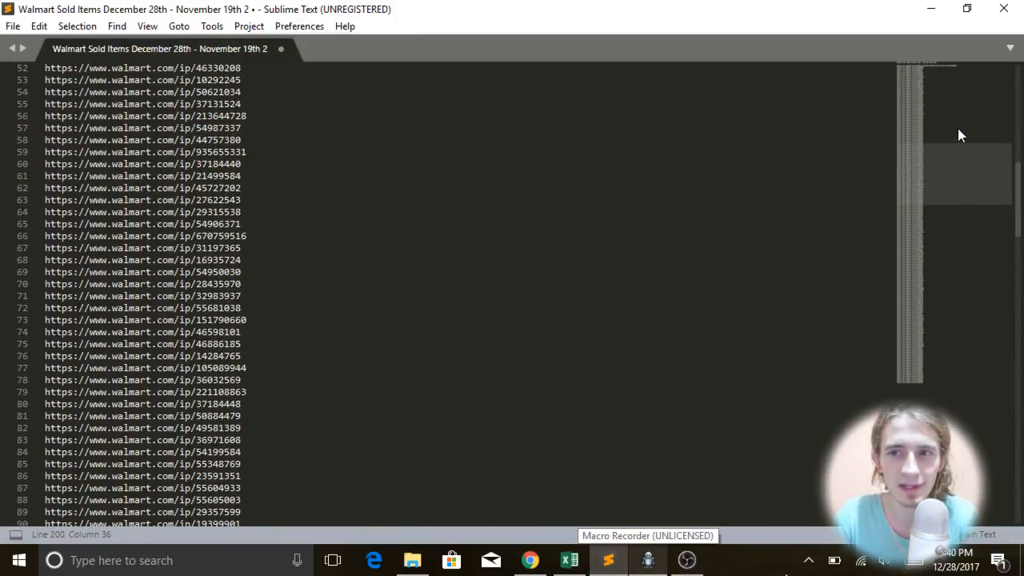
pyautogui.moveTo(960, 136); pyautogui.dragTo(932, 76)
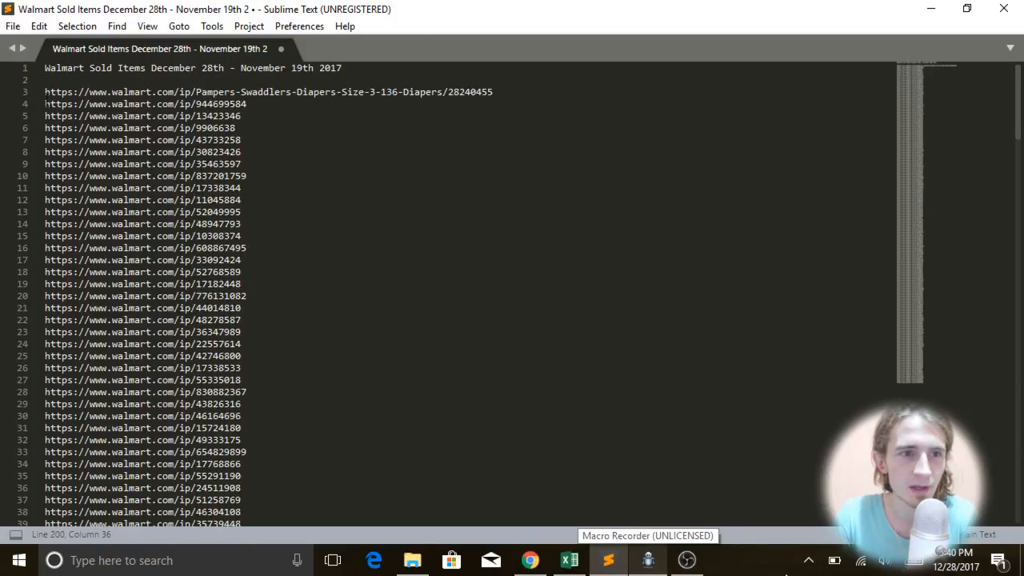
pyautogui.tripleClick(468, 93)
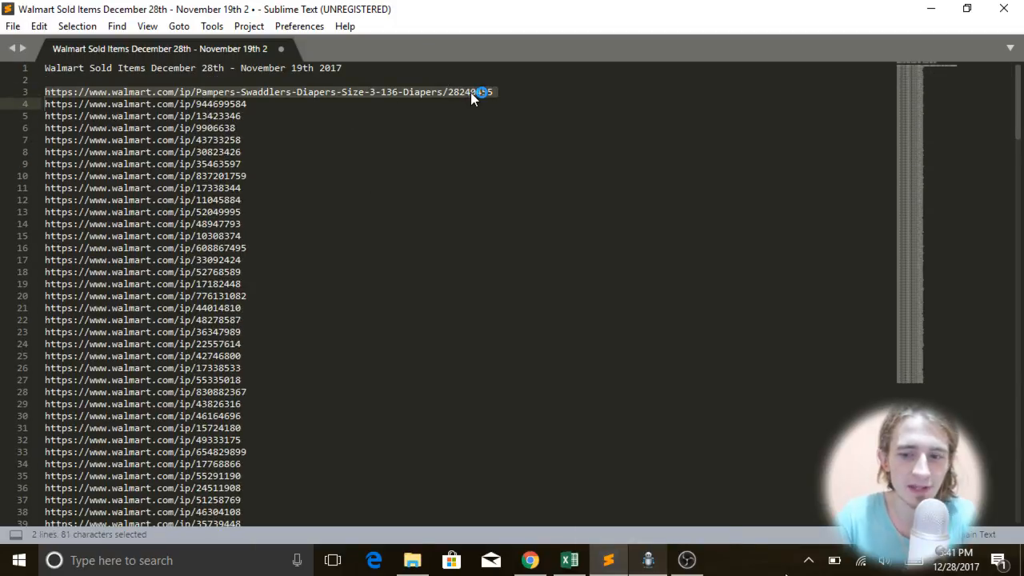
pyautogui.press('BackSpace')
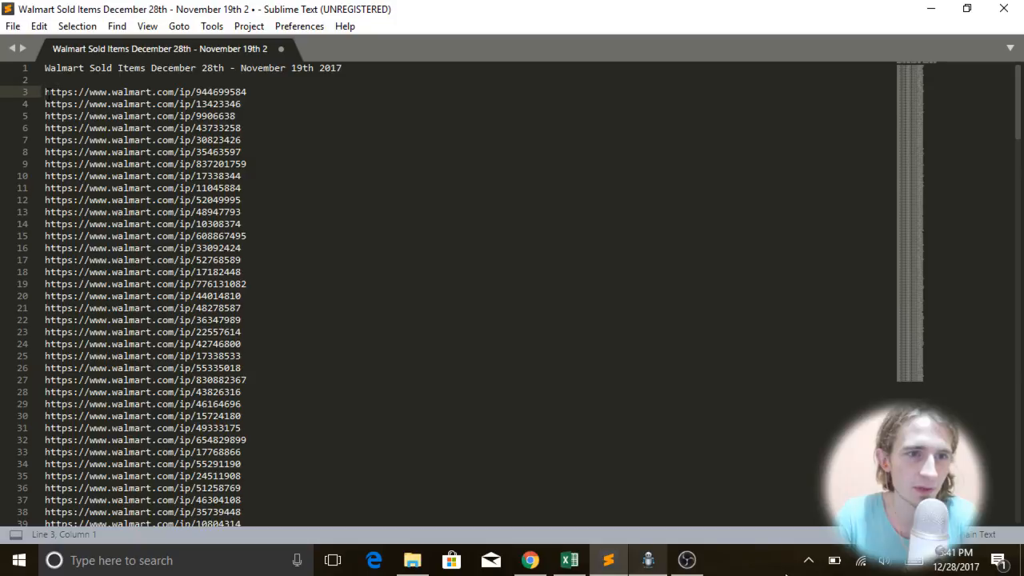
# - Copy all the remaining Walmart product links, from line 3 to the end of the file
pyautogui.moveTo(45, 92); pyautogui.dragTo(340, 347)
pyautogui.scroll(-20, 338, 349)
pyautogui.scroll(-20, 338, 349)
pyautogui.hotkey('ctrl', 'c')
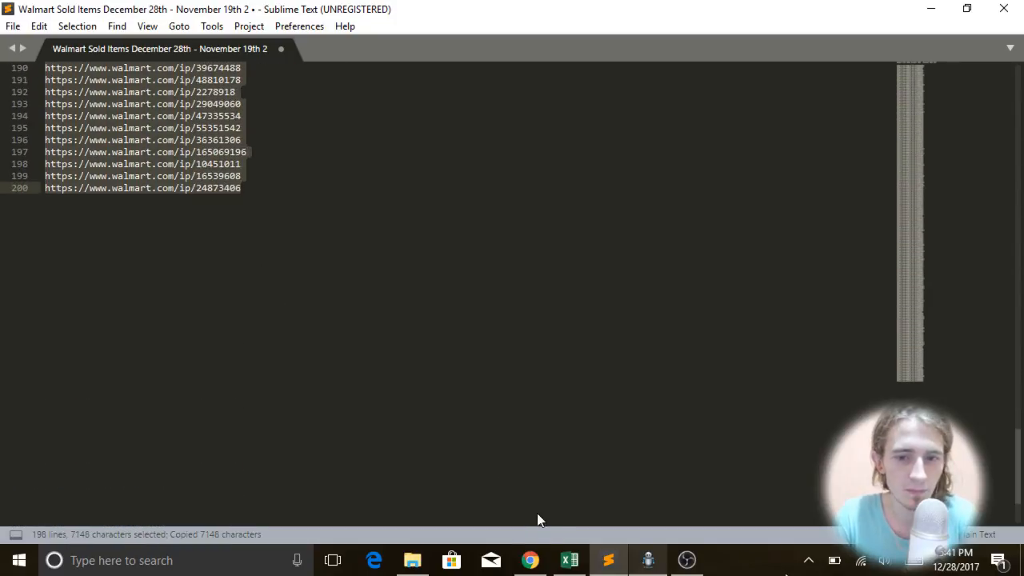
# - Switch to Excel and delete everything on the FileExchange_Response_41707172 sheet, leaving it blank
pyautogui.click(569, 560)
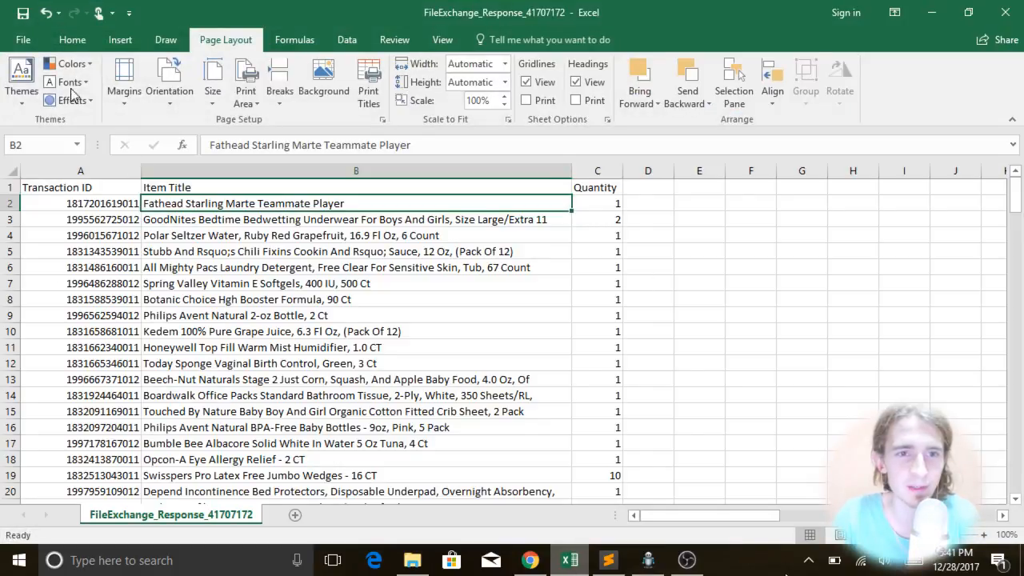
pyautogui.click(49, 185)
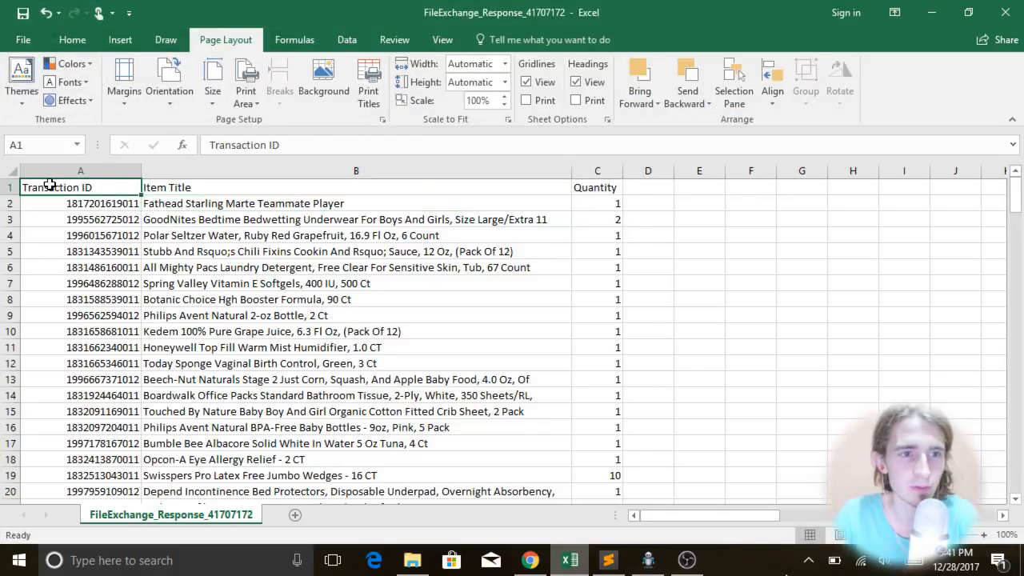
pyautogui.hotkey('ctrl', 'shift', 'End')
pyautogui.press('BackSpace')
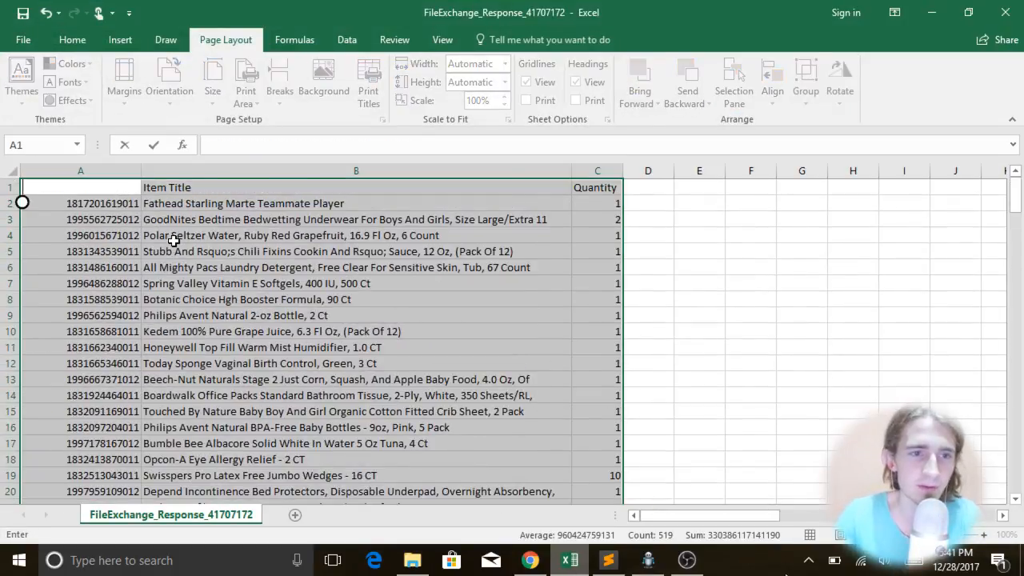
pyautogui.click(280, 277)
pyautogui.click(112, 168)
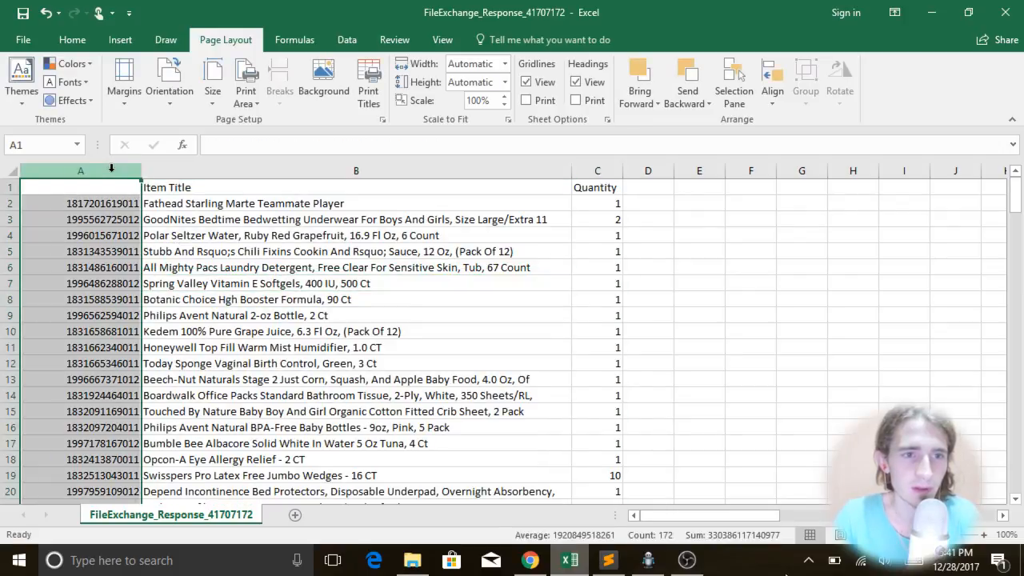
pyautogui.hotkey('ctrl', 'a')
pyautogui.rightClick(276, 316)
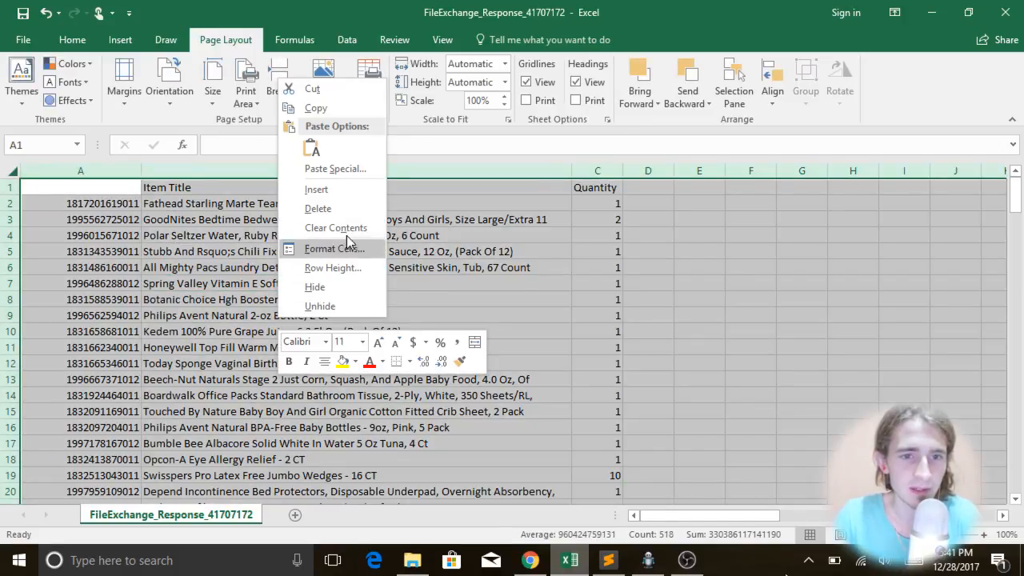
pyautogui.click(334, 206)
pyautogui.click(197, 270)
pyautogui.click(108, 244)
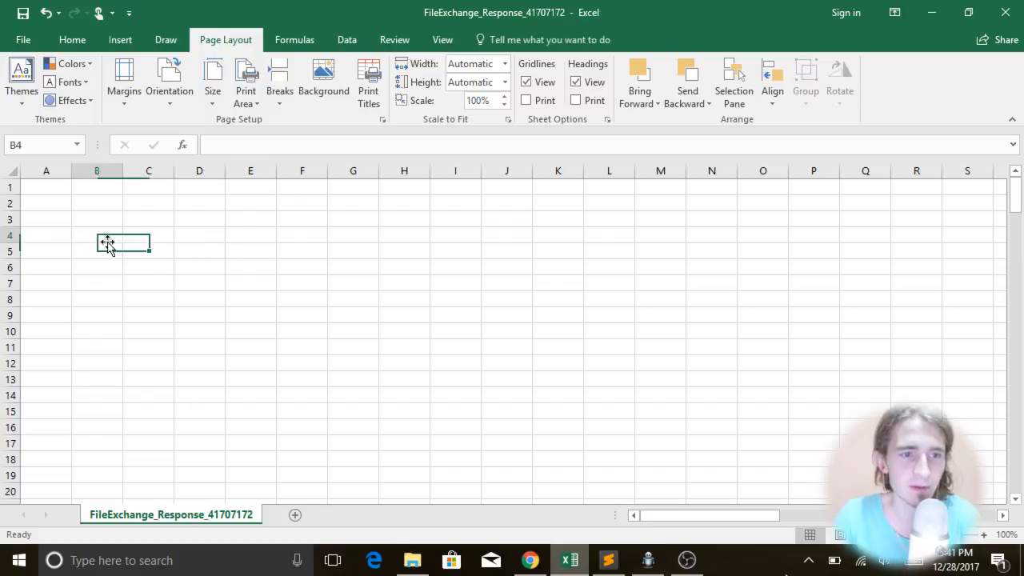
# - Widen column B to roughly five times its default width
pyautogui.click(64, 205)
pyautogui.click(91, 202)
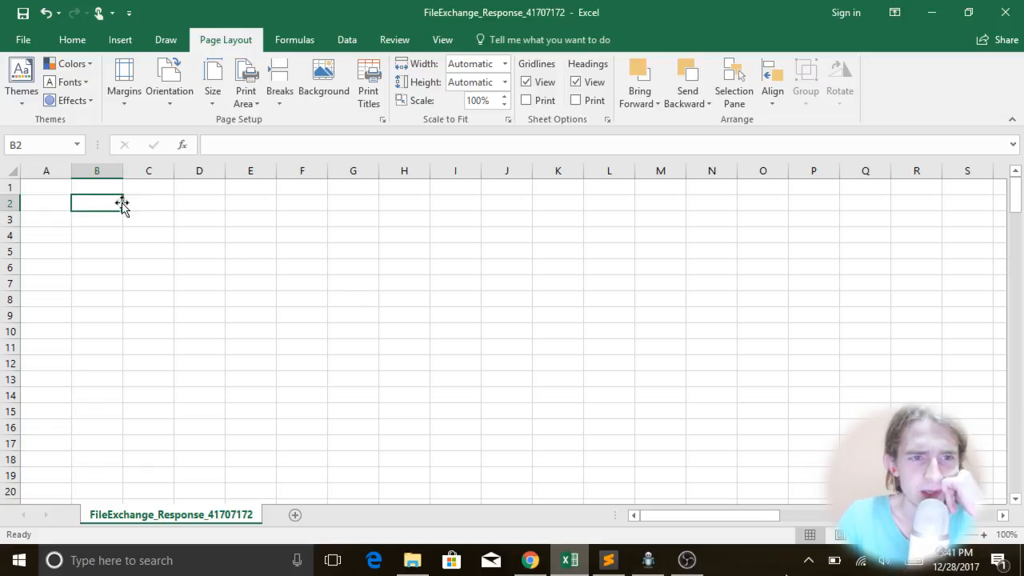
pyautogui.moveTo(122, 170); pyautogui.dragTo(315, 169)
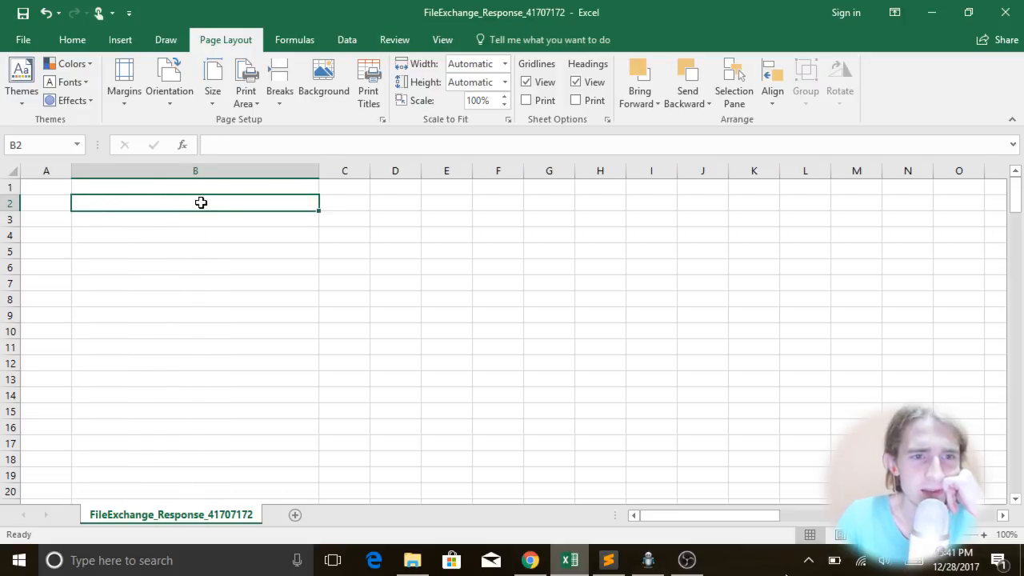
pyautogui.click(229, 216)
pyautogui.click(227, 207)
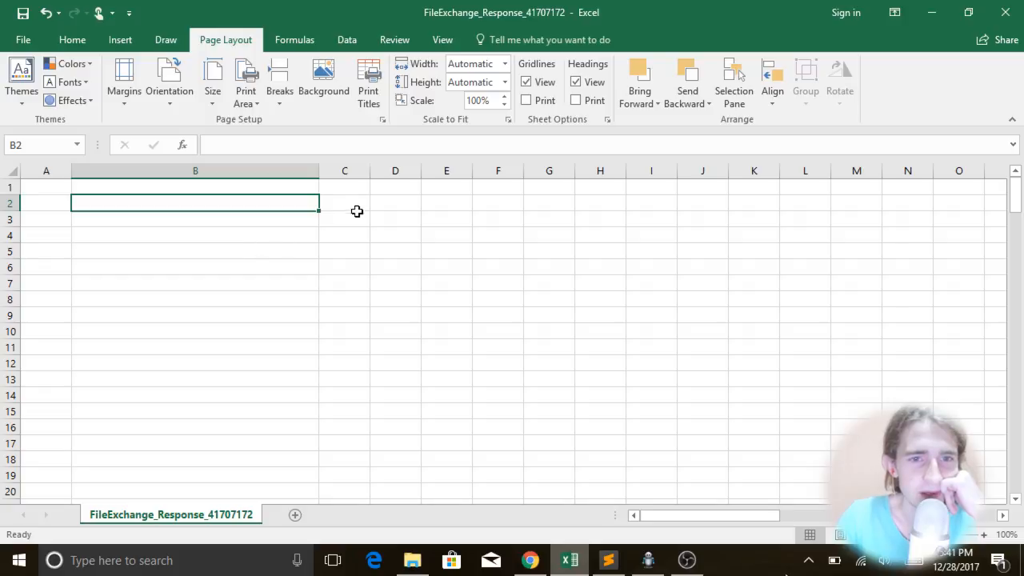
pyautogui.click(356, 203)
pyautogui.click(350, 223)
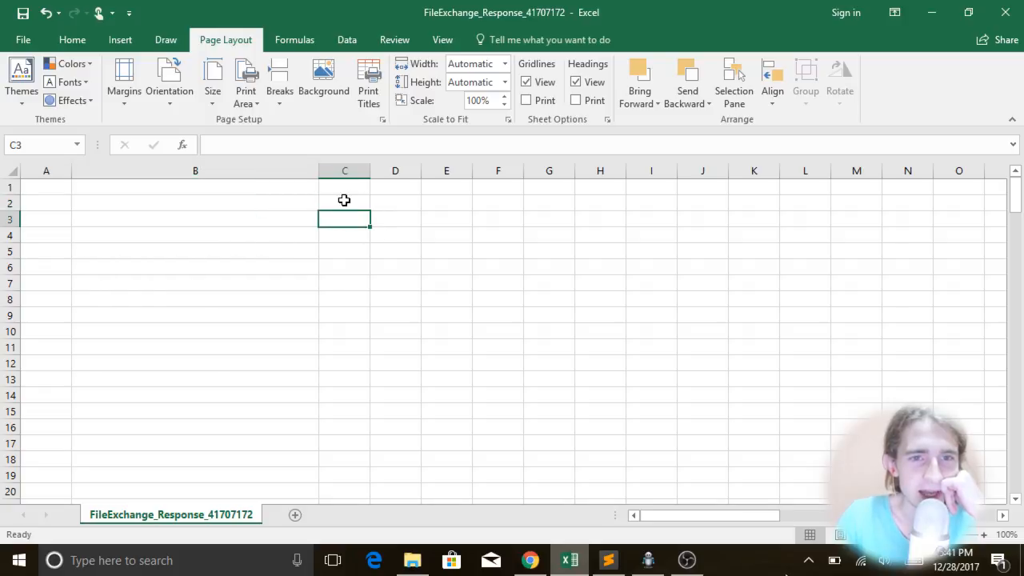
pyautogui.click(344, 200)
pyautogui.click(289, 202)
pyautogui.click(352, 200)
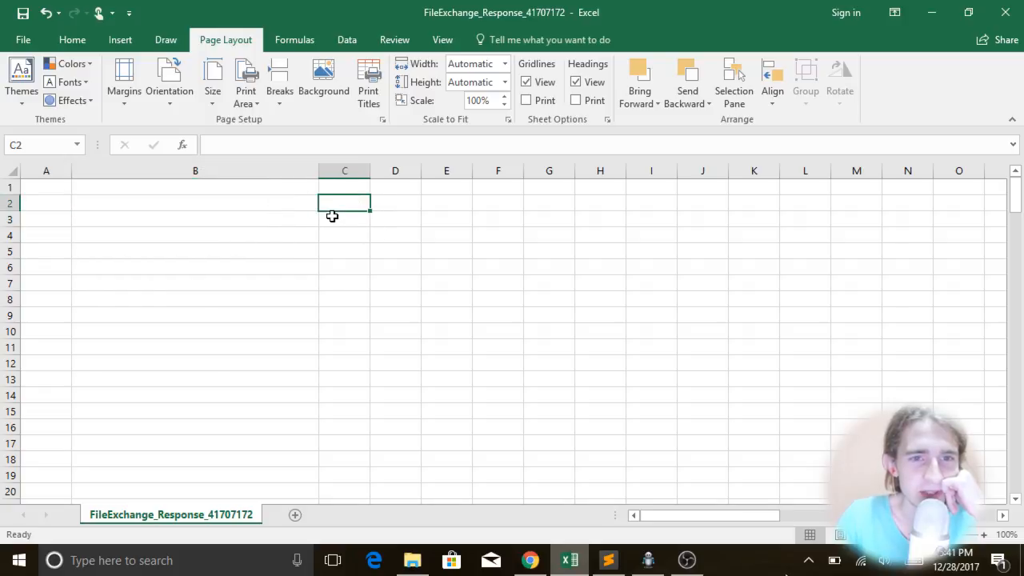
pyautogui.click(331, 217)
pyautogui.click(341, 233)
pyautogui.click(279, 205)
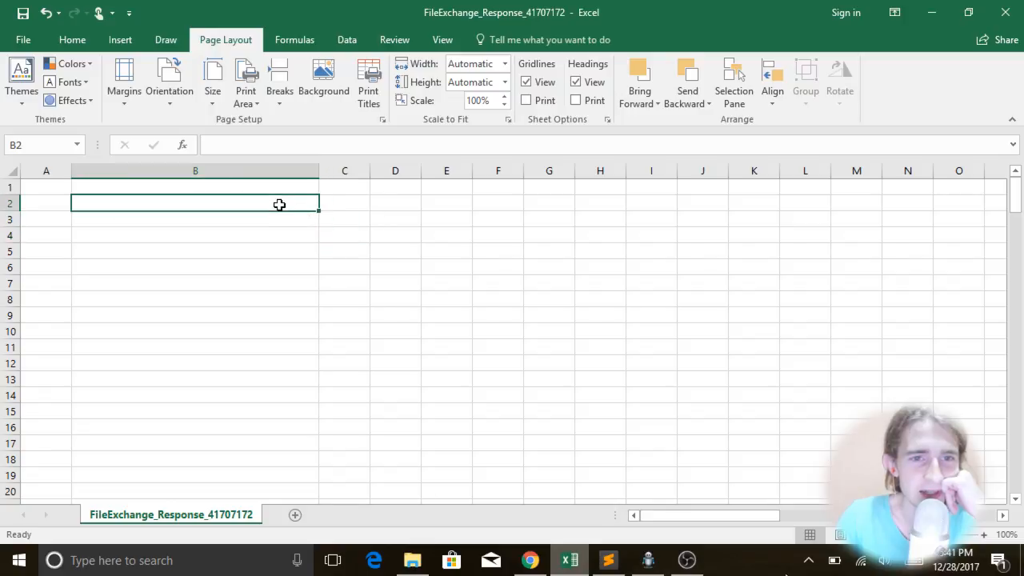
pyautogui.click(335, 225)
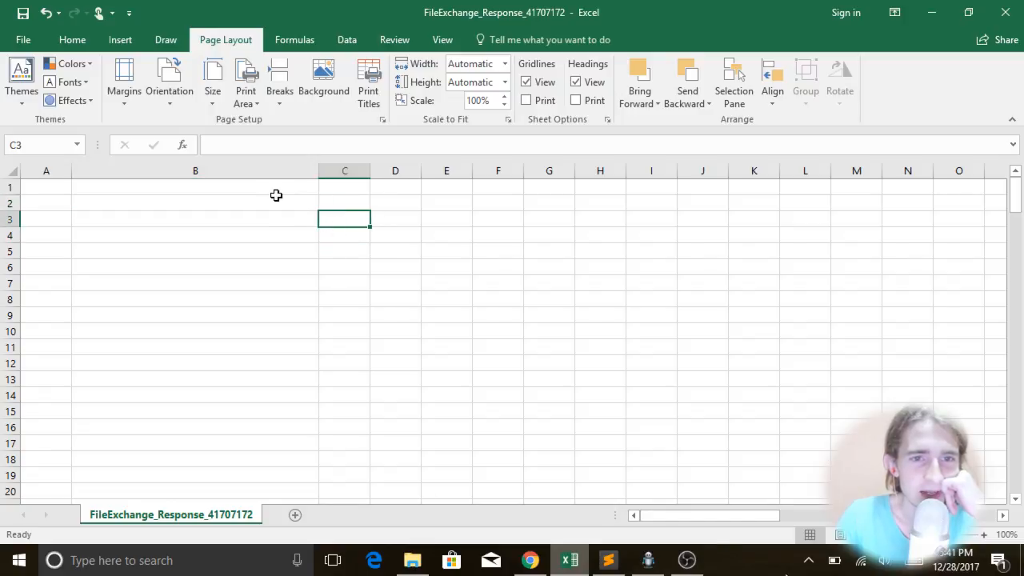
pyautogui.moveTo(303, 208); pyautogui.dragTo(311, 212)
pyautogui.click(344, 213)
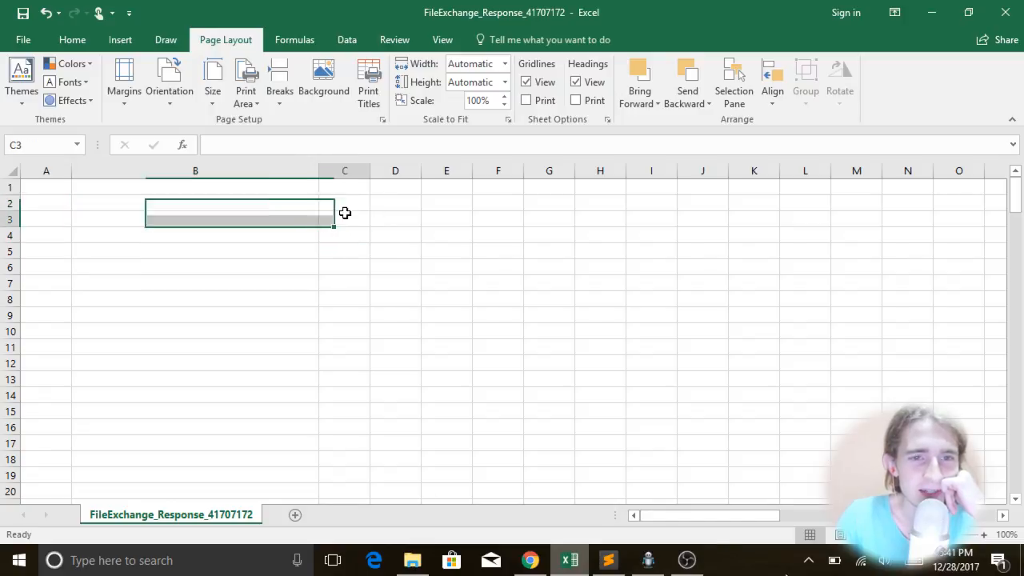
pyautogui.click(295, 203)
pyautogui.click(342, 207)
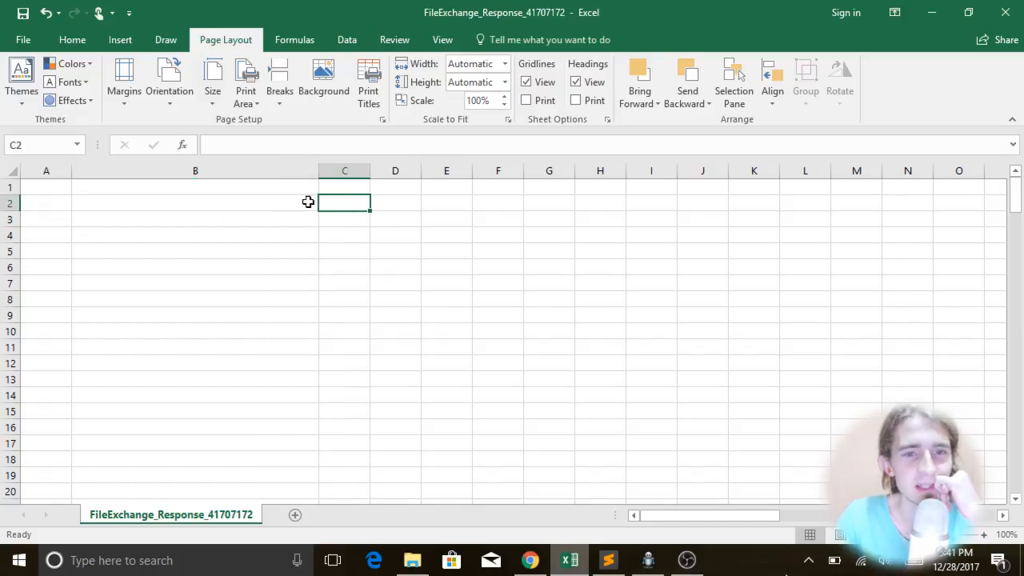
pyautogui.moveTo(284, 200); pyautogui.dragTo(304, 484)
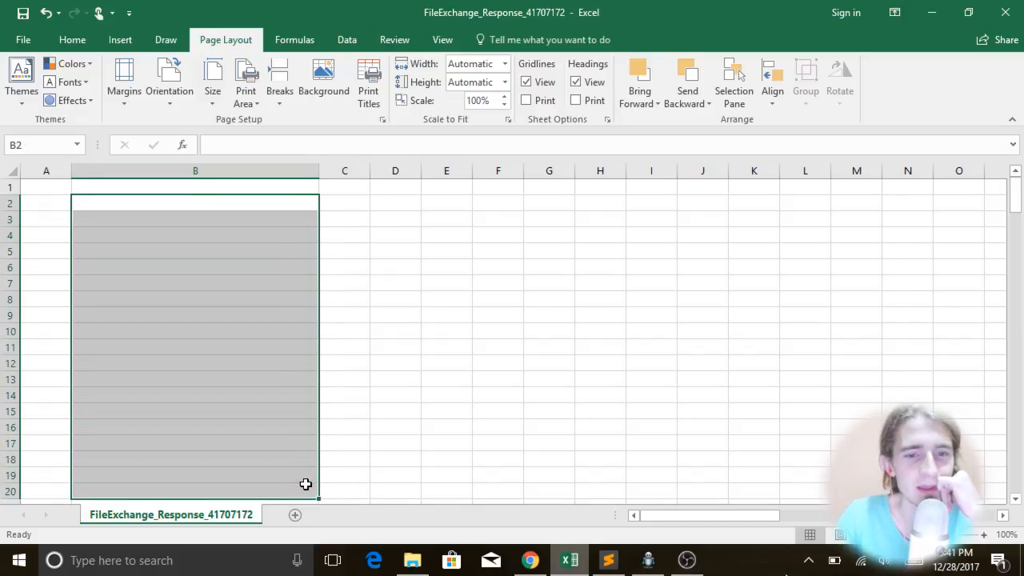
pyautogui.click(343, 201)
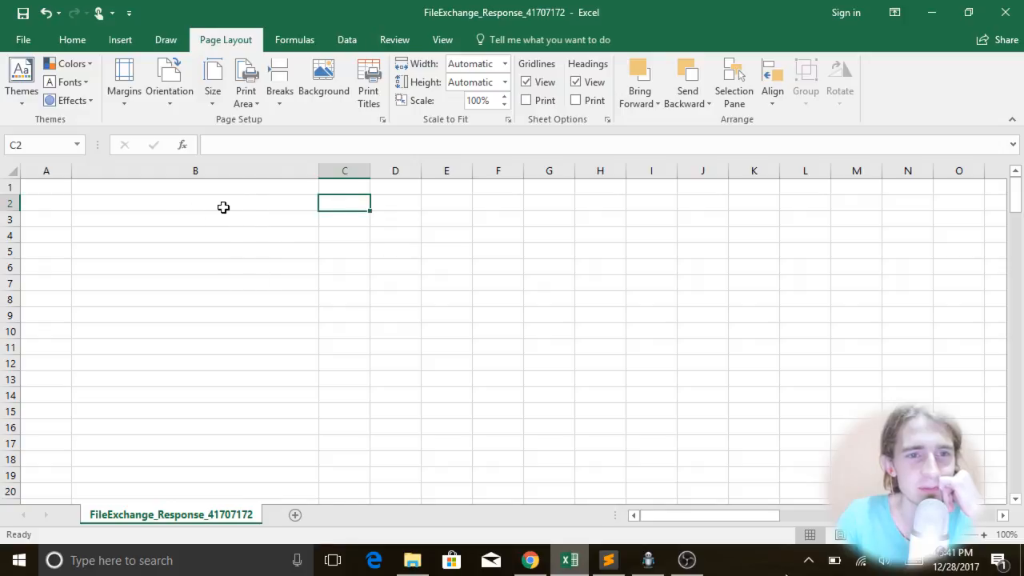
pyautogui.moveTo(224, 208); pyautogui.dragTo(296, 447)
pyautogui.click(334, 189)
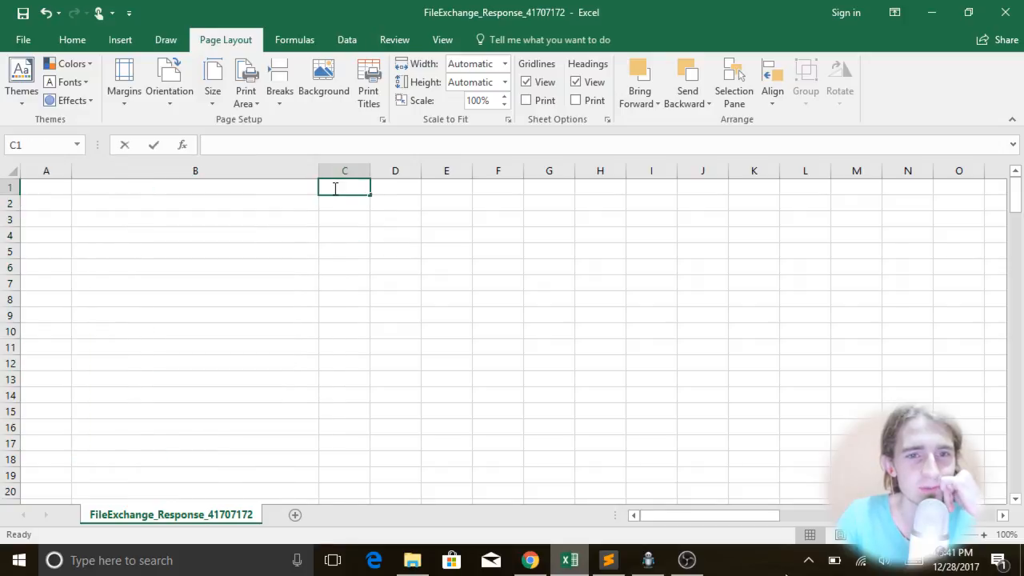
# - Enter the date Jan 12 in cell C3
pyautogui.moveTo(334, 203); pyautogui.dragTo(349, 333)
pyautogui.write('Jan 12')
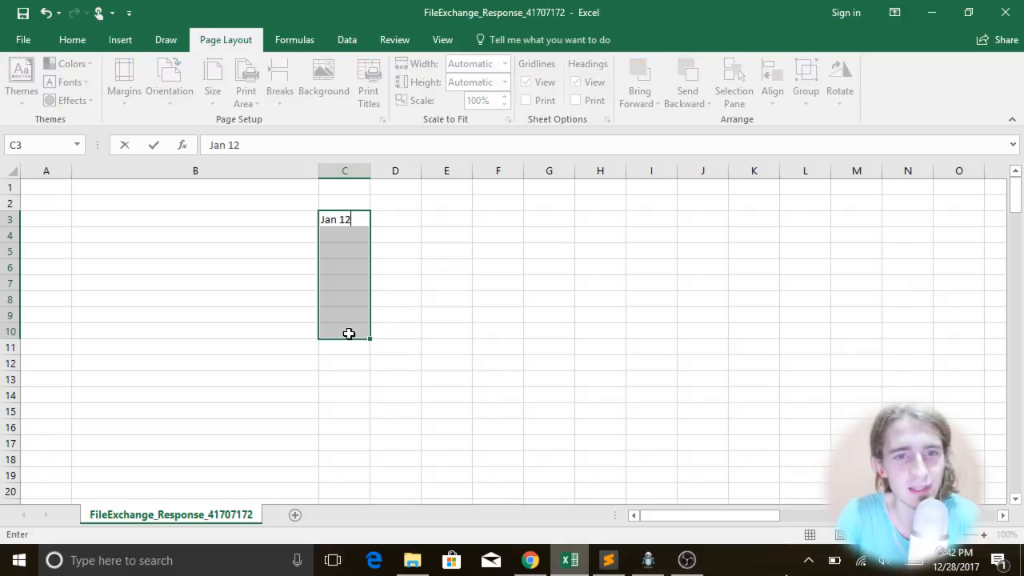
pyautogui.press('Return')
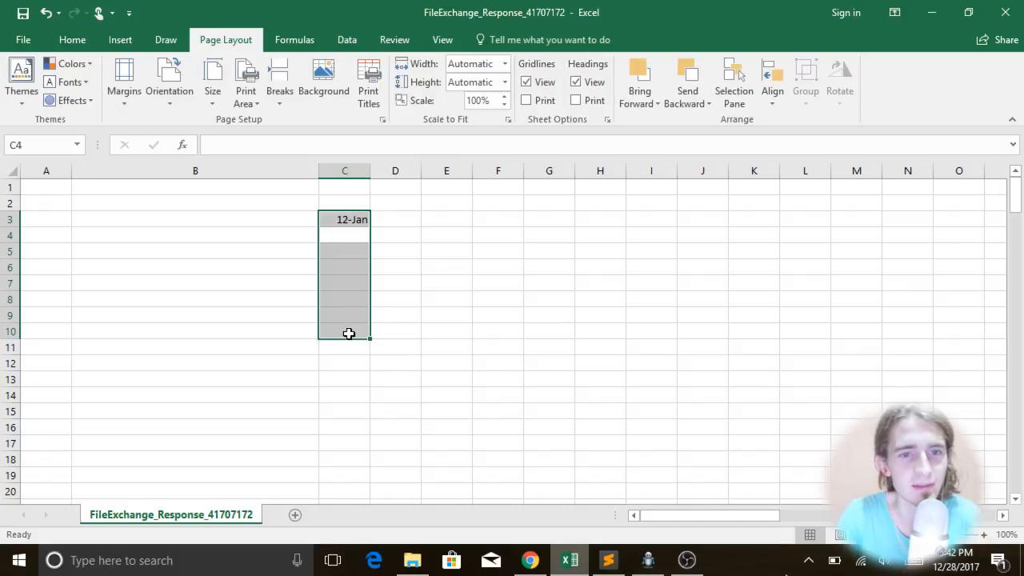
# - Try to copy the date in cell C3 down to the cells beneath it
pyautogui.click(347, 219)
pyautogui.hotkey('ctrl', 'c')
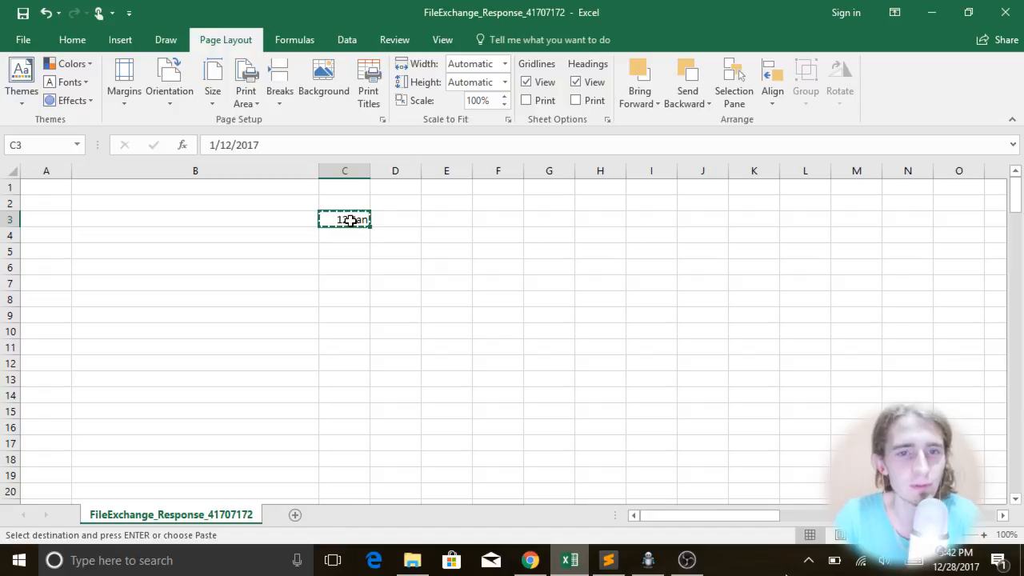
pyautogui.press('Return')
pyautogui.press('Return')
pyautogui.press('Return')
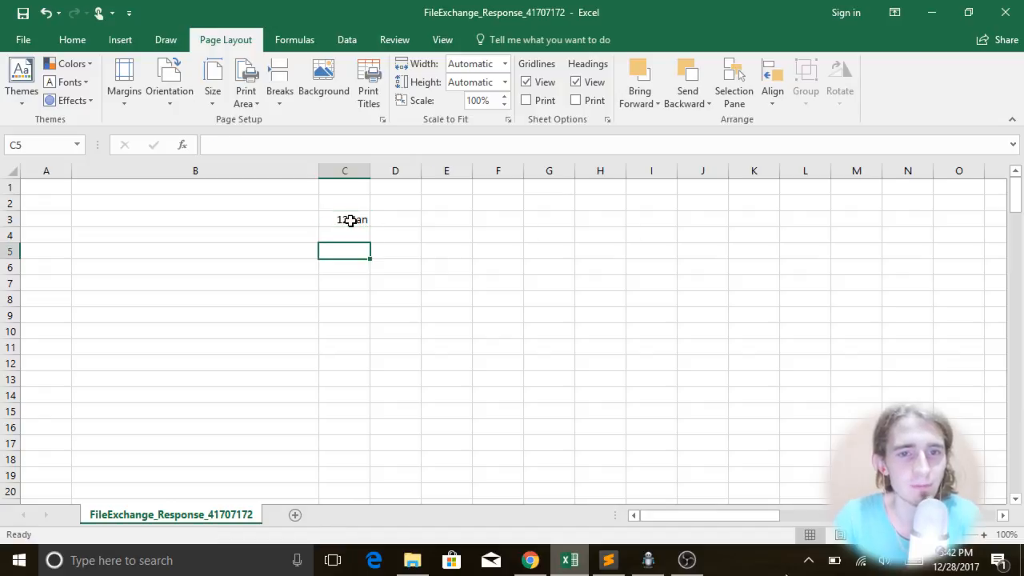
# - Clear the date from cell C3
pyautogui.click(350, 220)
pyautogui.press('BackSpace')
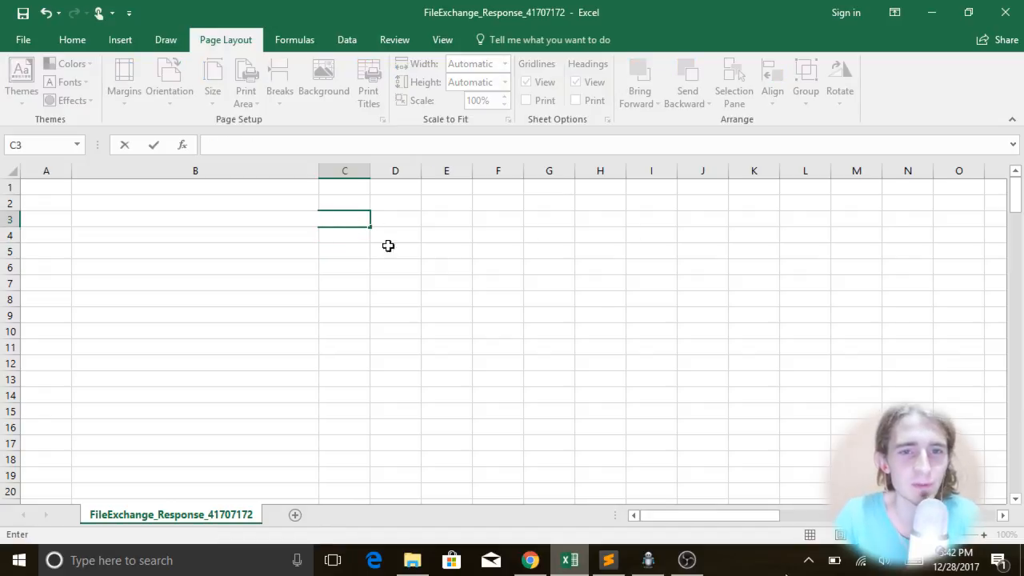
pyautogui.click(618, 297)
pyautogui.click(464, 331)
pyautogui.click(352, 201)
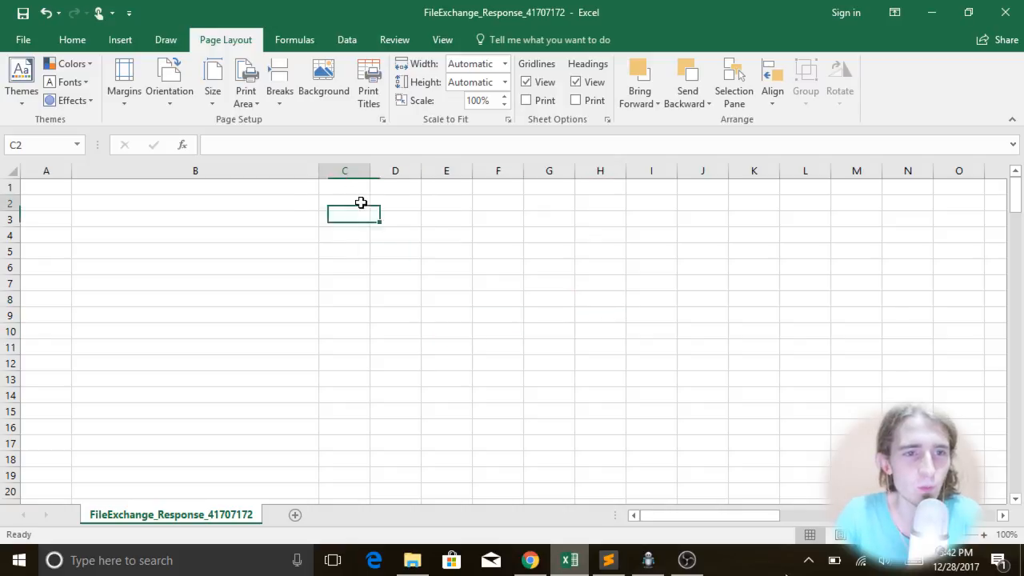
# - Enter the column heading Walmart URL in cell B2
pyautogui.click(262, 203)
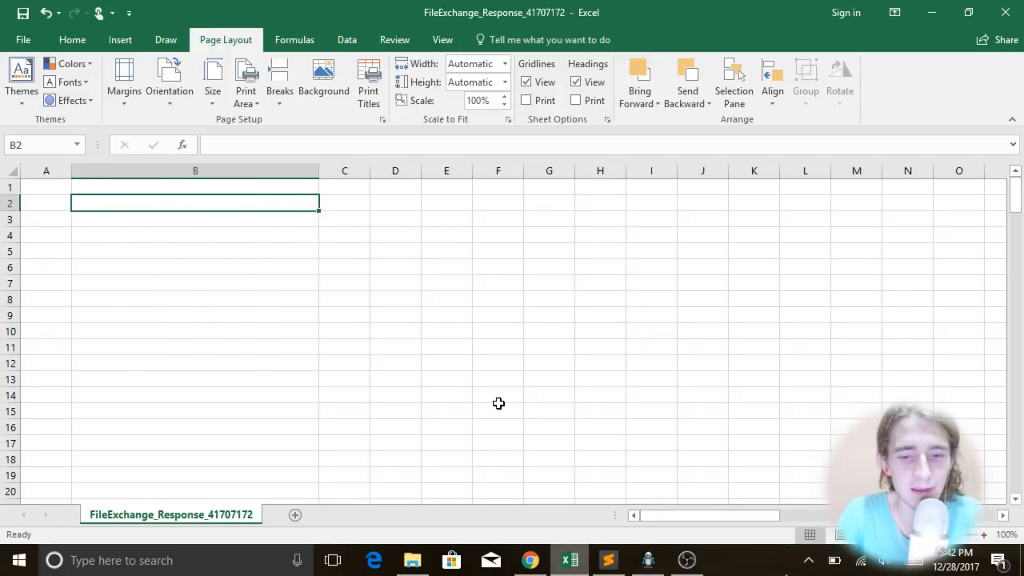
pyautogui.write('Item')
pyautogui.press('BackSpace')
pyautogui.press('BackSpace')
pyautogui.press('BackSpace')
pyautogui.press('BackSpace')
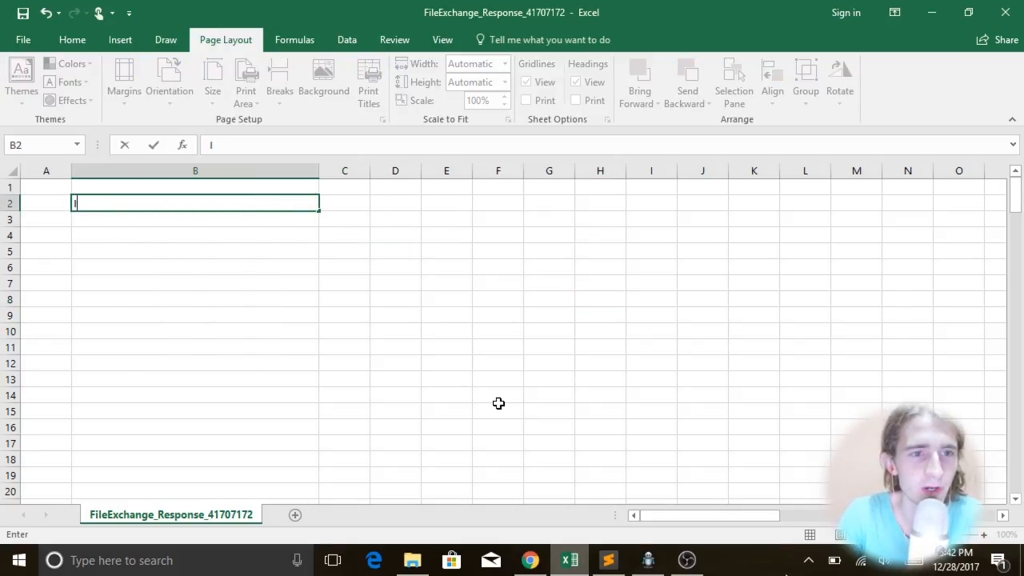
pyautogui.write('Walmart URL')
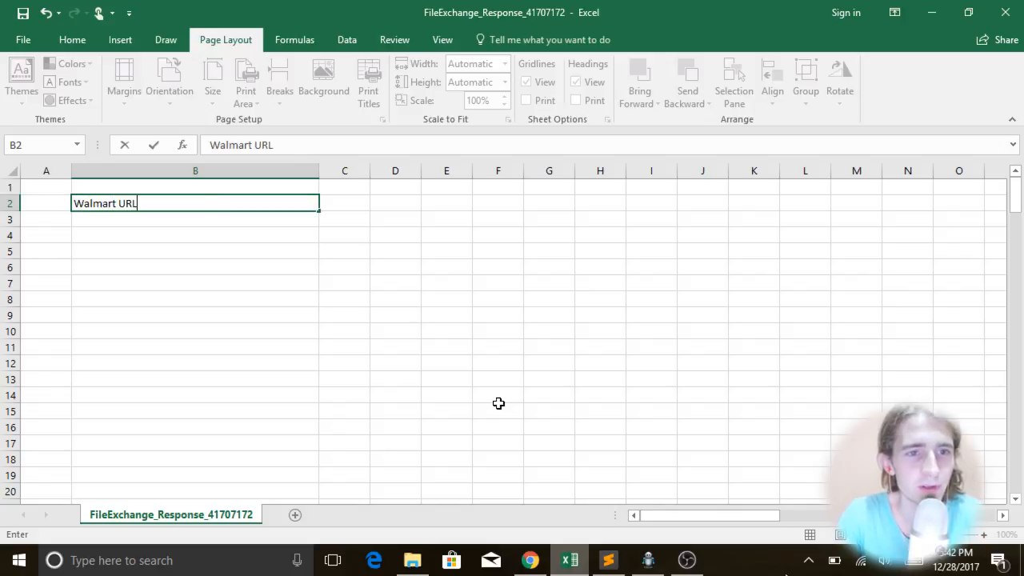
pyautogui.press('Tab')
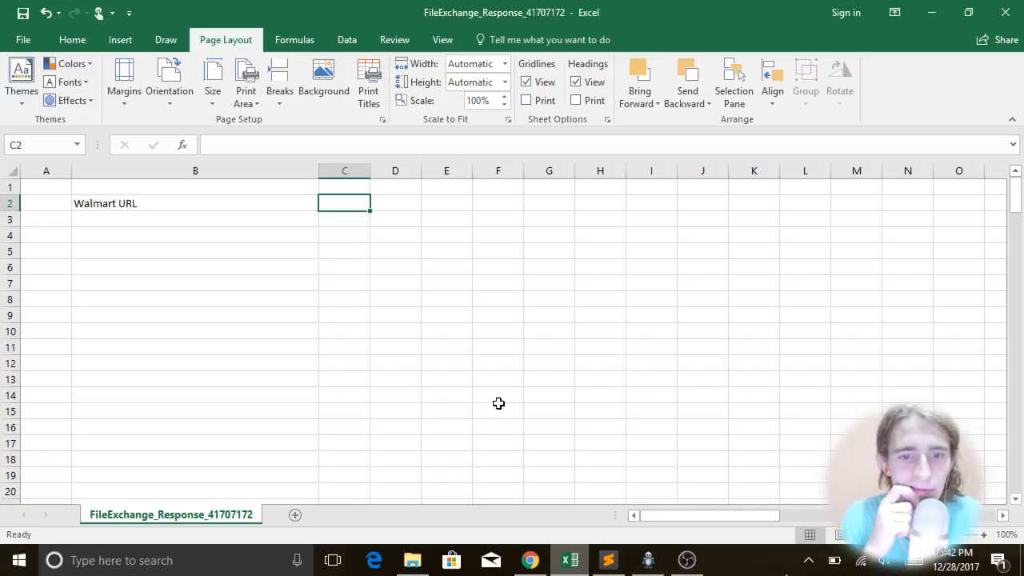
# - Enter the heading Date Posted in cell C2 and widen column C to fit it
pyautogui.press('Up')
pyautogui.press('Left')
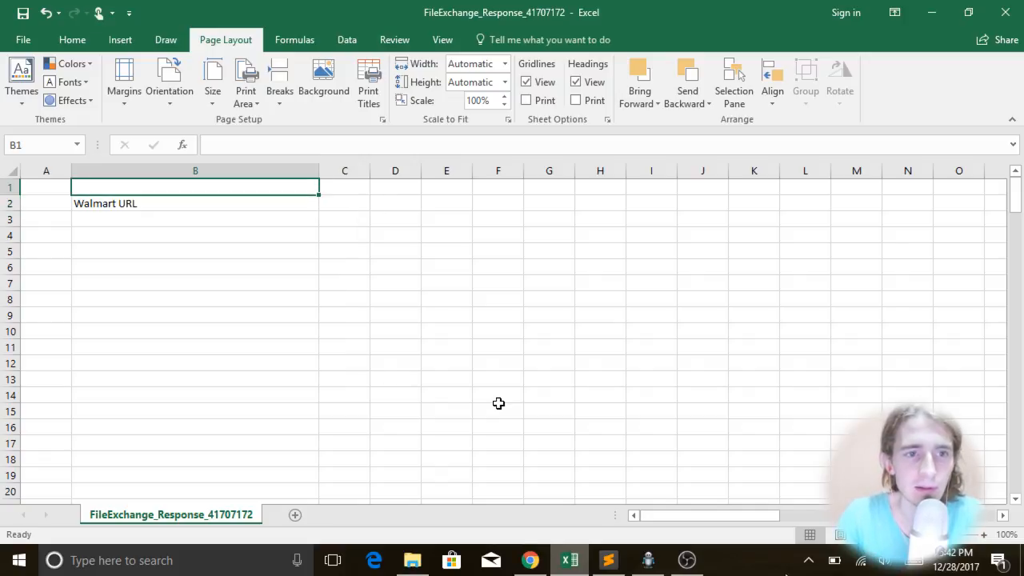
pyautogui.press('Down')
pyautogui.press('Right')
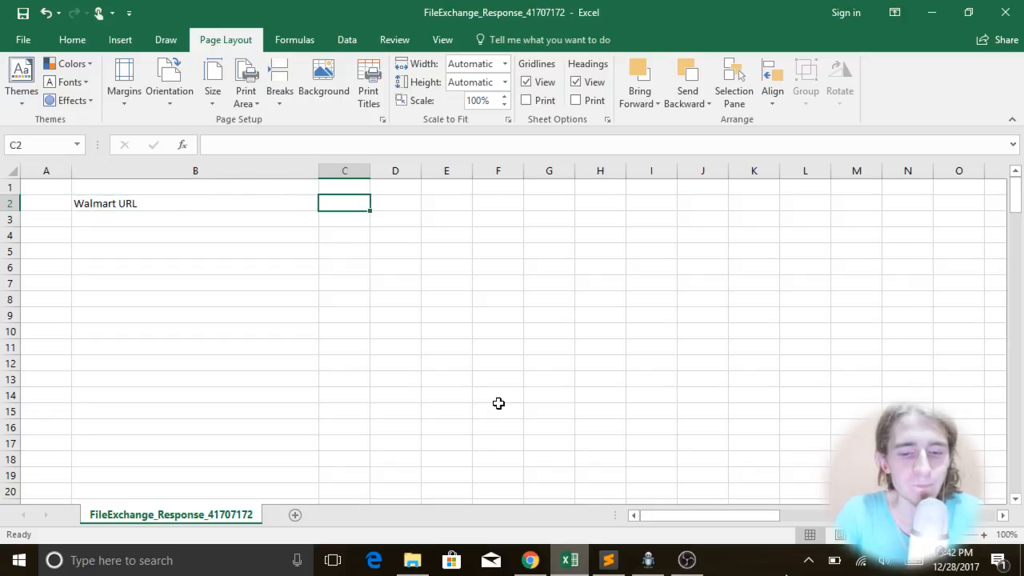
pyautogui.write('Date P')
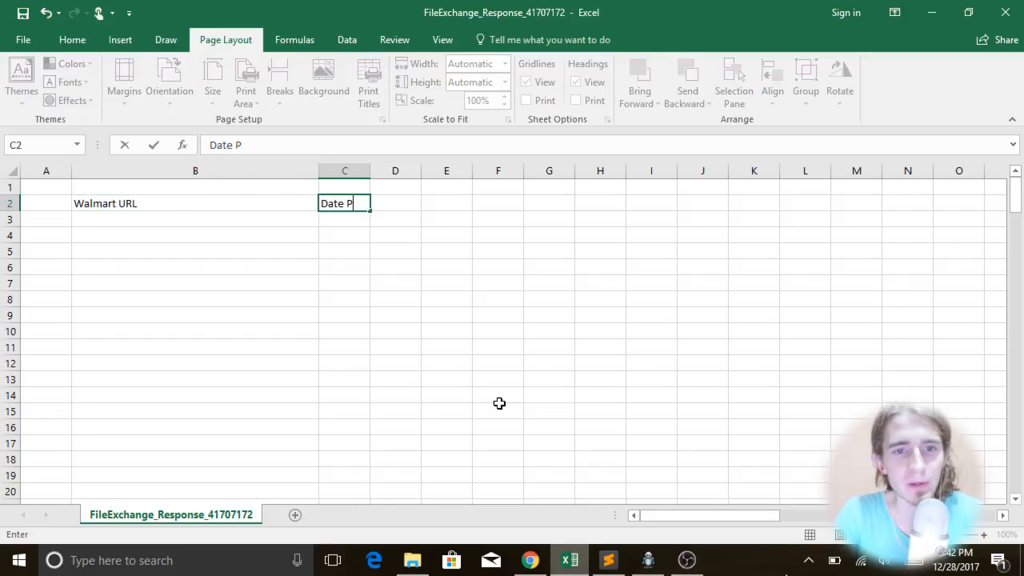
pyautogui.write('osted')
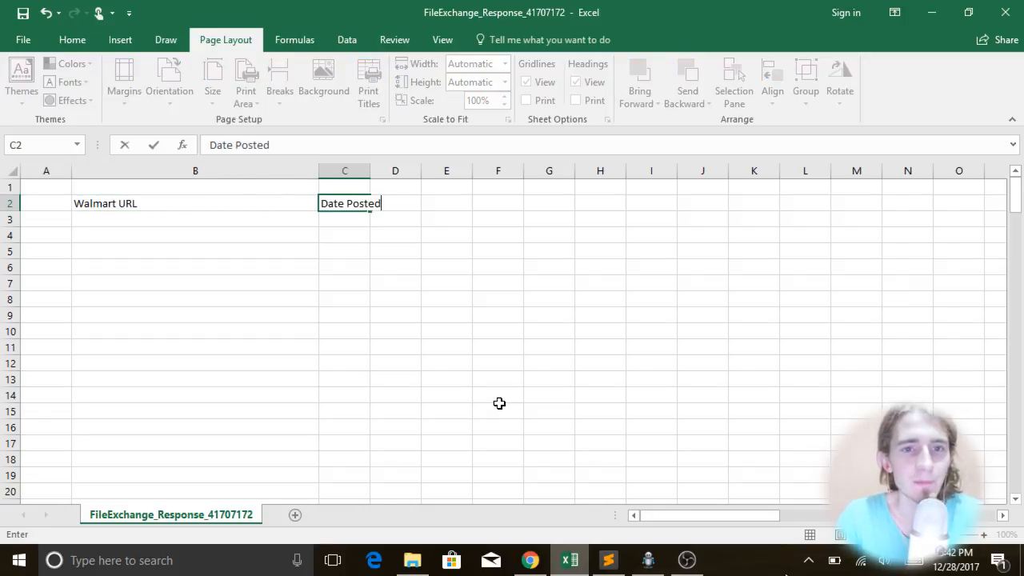
pyautogui.press('Return')
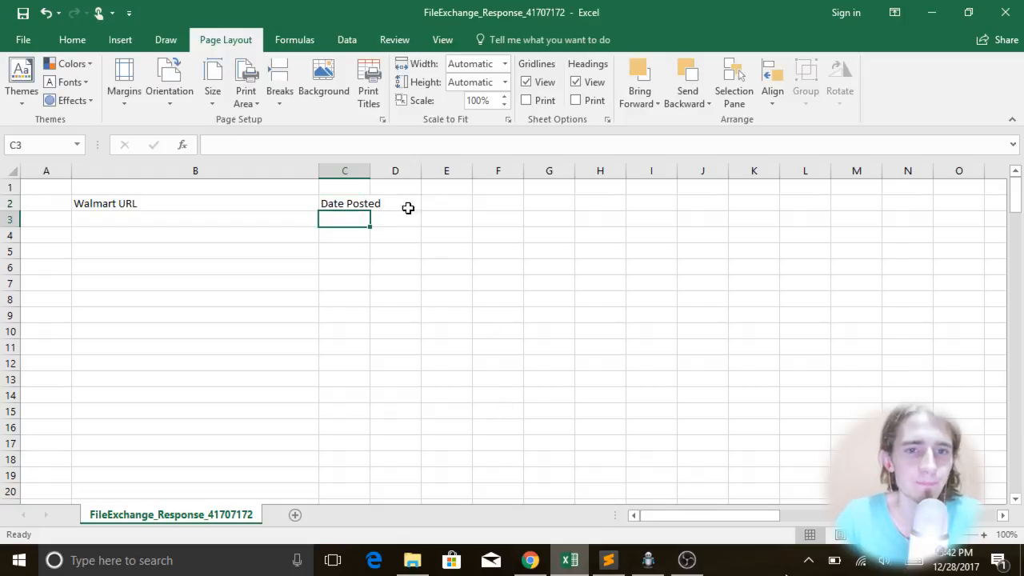
pyautogui.moveTo(370, 171); pyautogui.dragTo(399, 170)
# - Switch to Sublime Text and copy all the Walmart links from line 3 to the end of the file
pyautogui.click(109, 213)
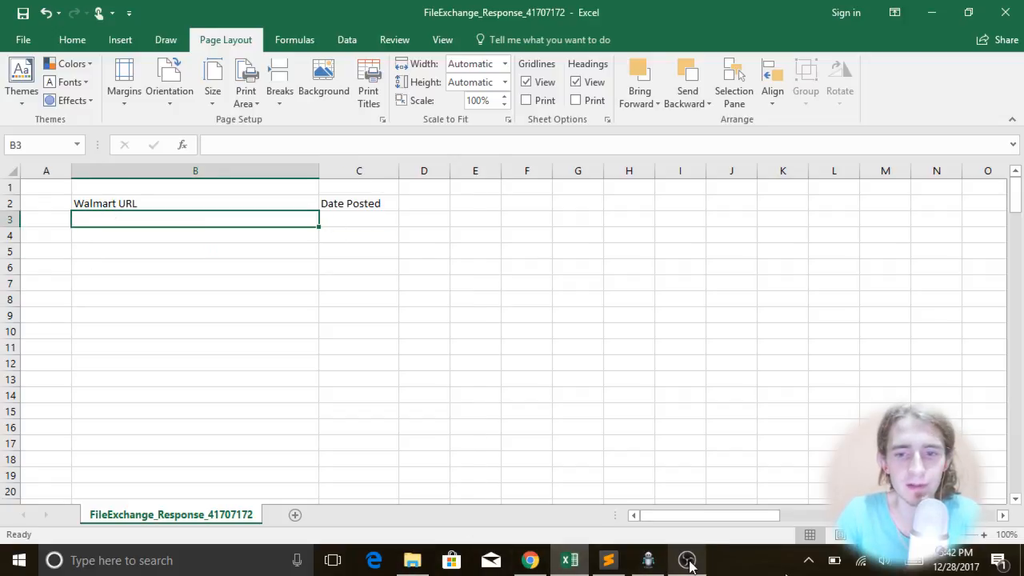
pyautogui.click(607, 562)
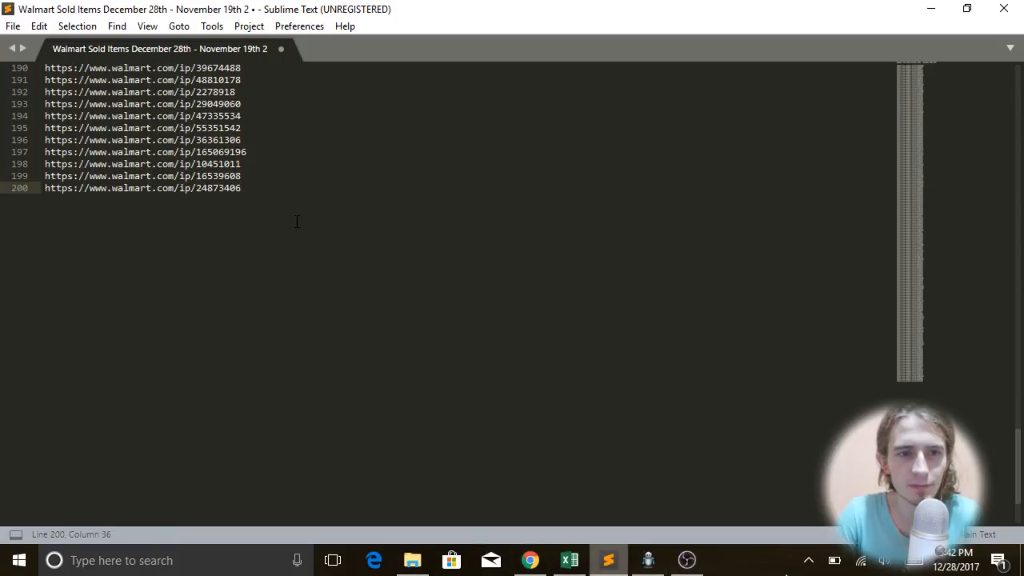
pyautogui.moveTo(297, 221); pyautogui.dragTo(8, 88)
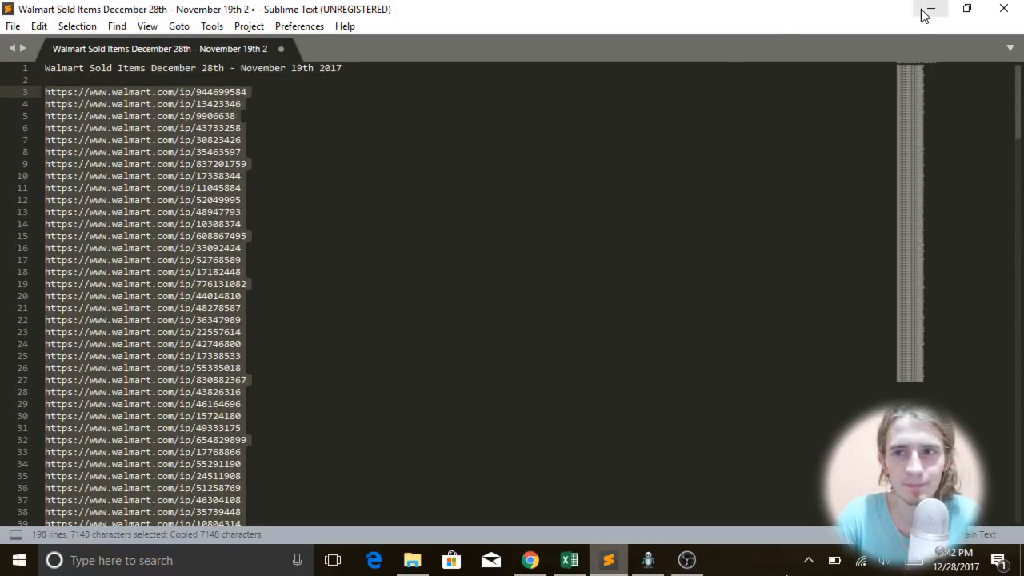
# - Return to Excel and paste the copied Walmart links down column B starting at cell B4
pyautogui.click(930, 8)
pyautogui.click(142, 251)
pyautogui.click(172, 231)
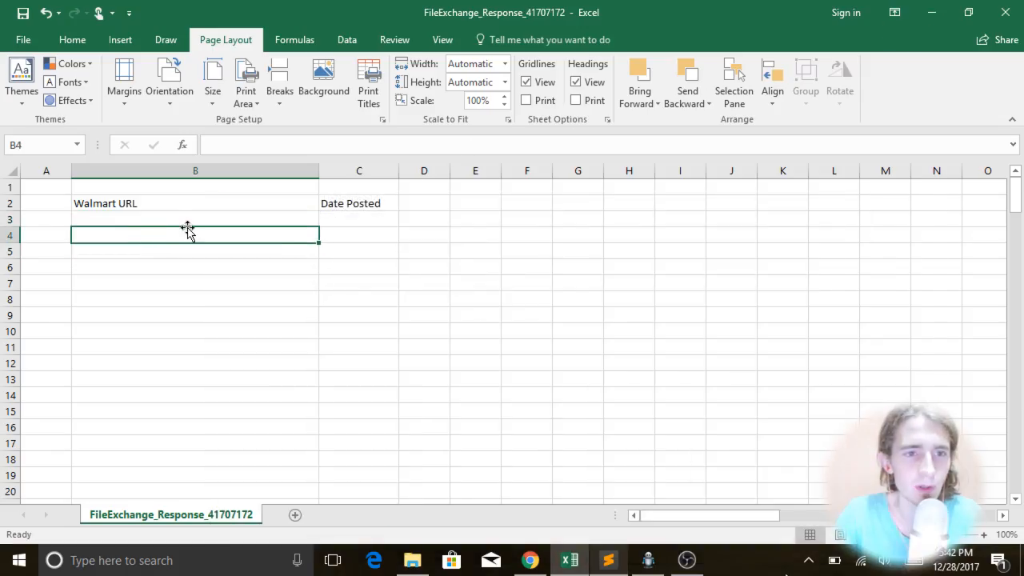
pyautogui.hotkey('ctrl', 'v')
pyautogui.click(436, 272)
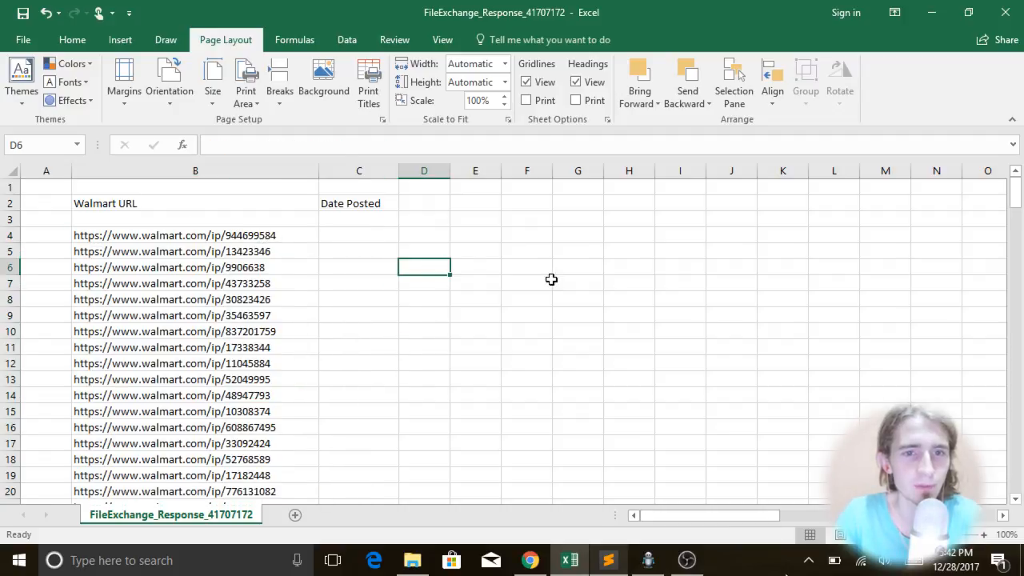
pyautogui.scroll(-20, 551, 280)
pyautogui.scroll(20, 551, 280)
pyautogui.click(382, 231)
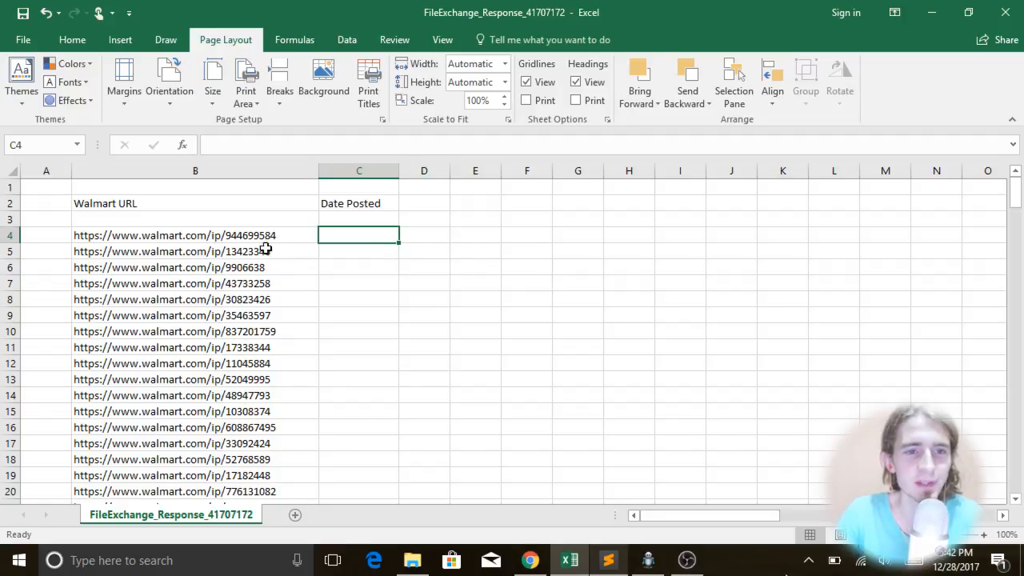
# - Copy the first Walmart link from cell B4, switch to Chrome and open dsmtool.com
pyautogui.click(237, 233)
pyautogui.hotkey('ctrl', 'c')
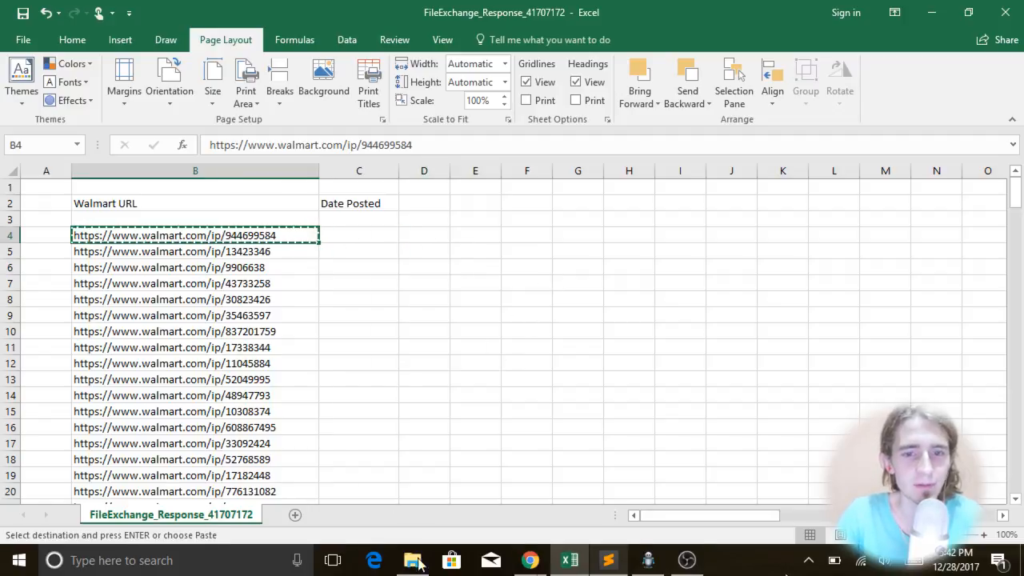
pyautogui.click(531, 560)
pyautogui.click(303, 37)
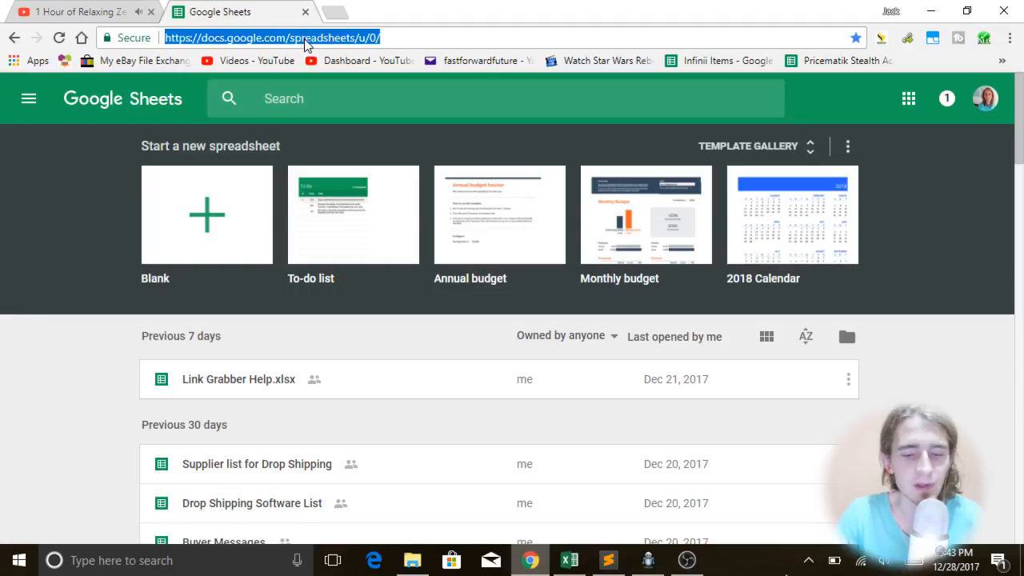
pyautogui.write('dsmtool.com')
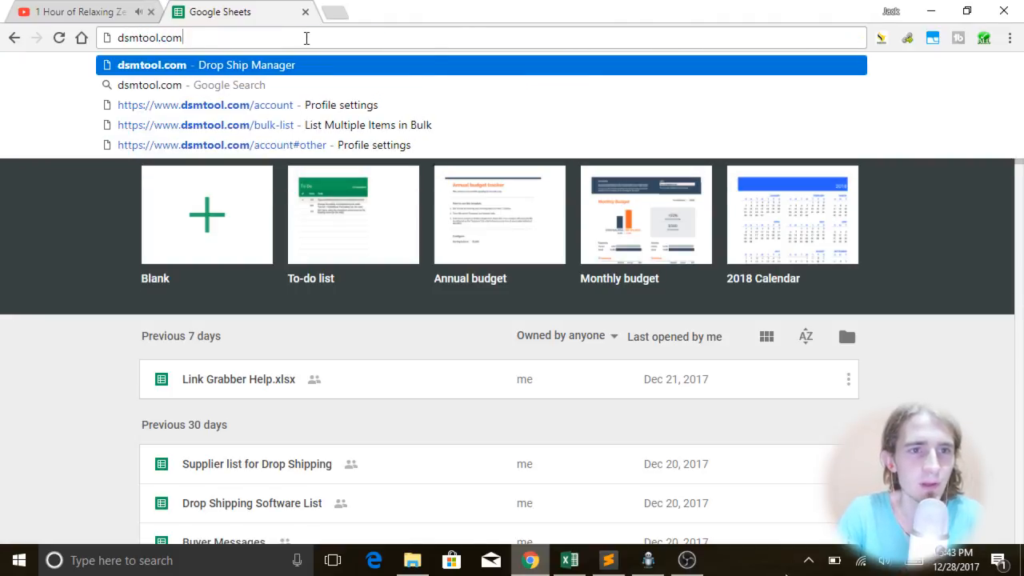
pyautogui.press('Return')
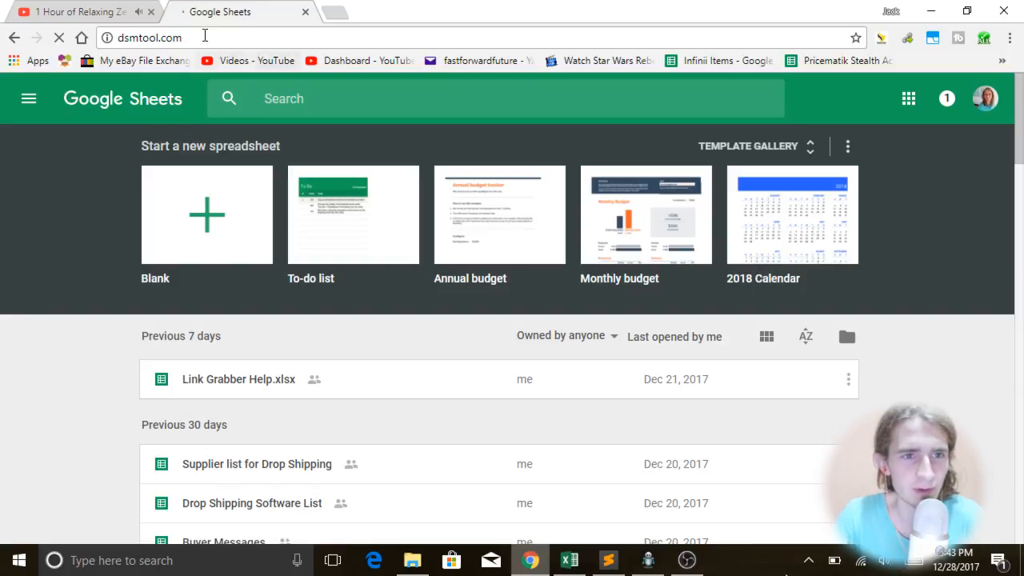
pyautogui.click(204, 36)
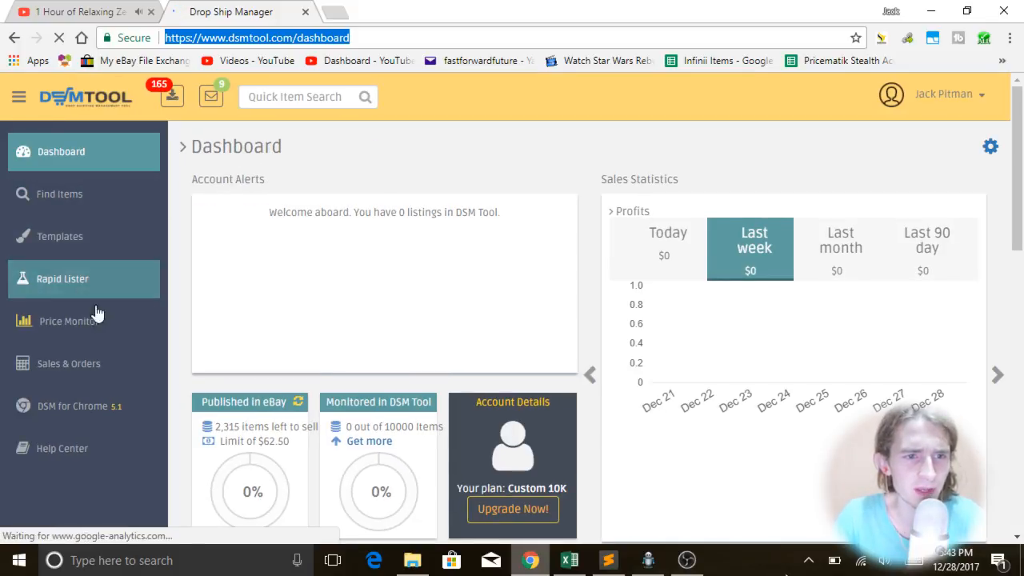
# - Open the Rapid Lister and paste the copied Walmart link as the single item to list, keeping No template
pyautogui.click(77, 286)
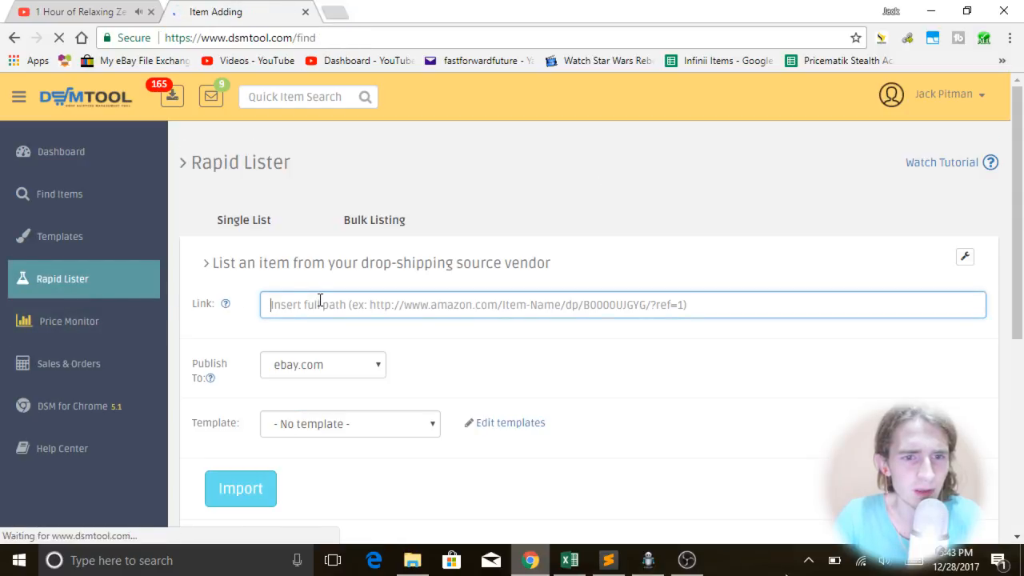
pyautogui.hotkey('ctrl', 'v')
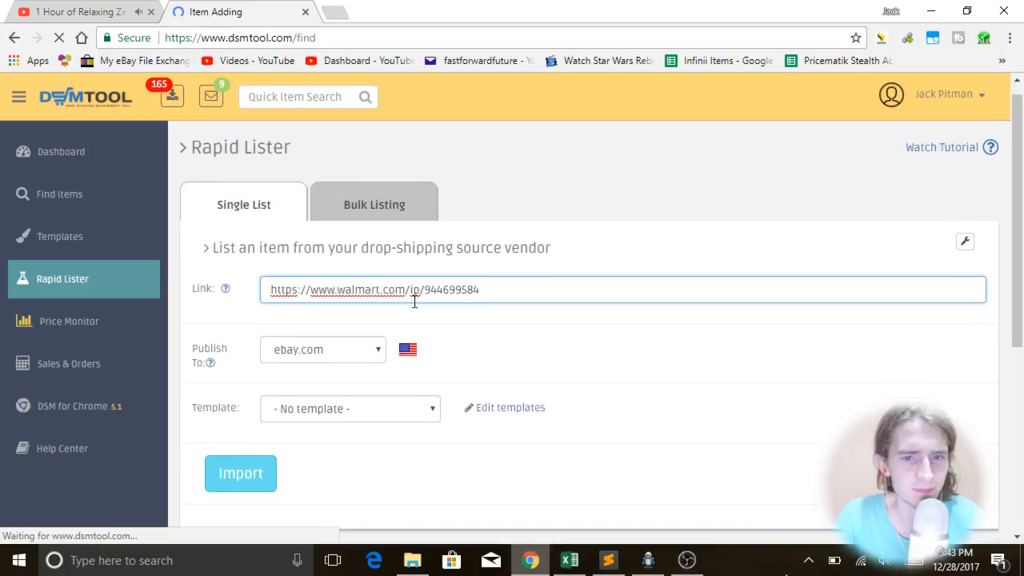
pyautogui.scroll(-1, 414, 303)
pyautogui.click(364, 346)
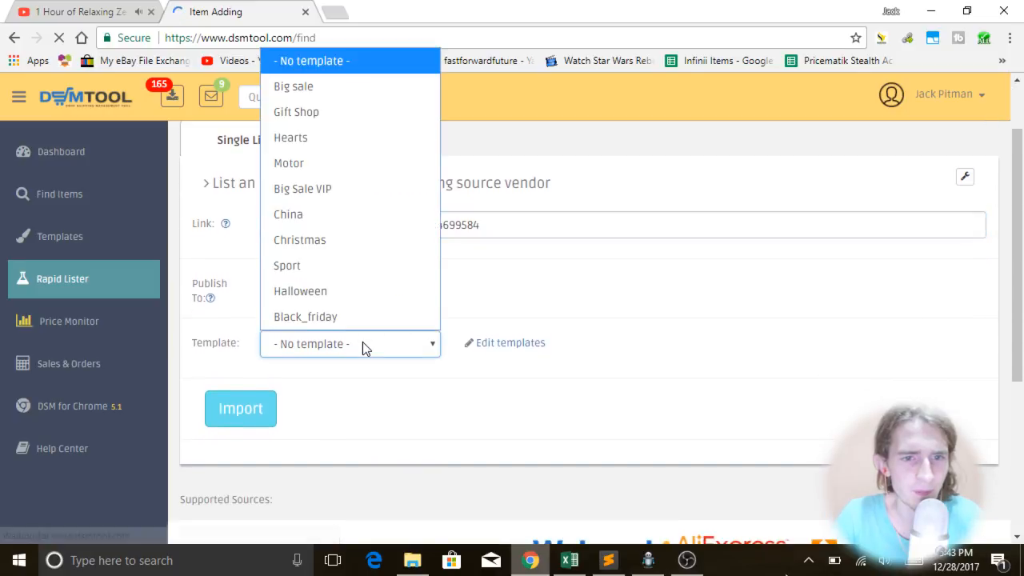
pyautogui.click(647, 230)
pyautogui.click(409, 229)
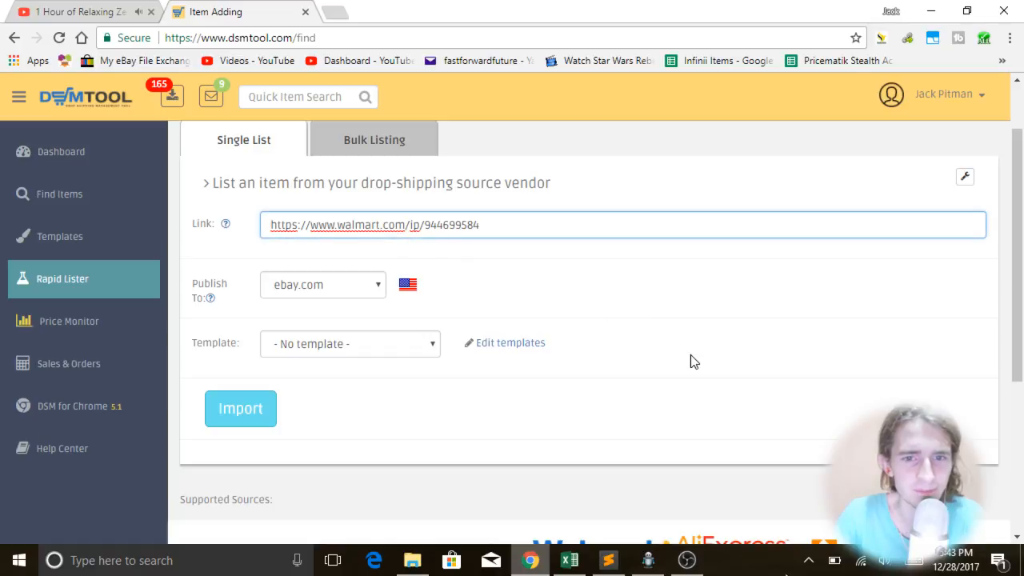
# - Import the Walmart item for a new ebay.com listing and dismiss the Facebook group invitation
pyautogui.scroll(1, 691, 355)
pyautogui.scroll(-1, 690, 354)
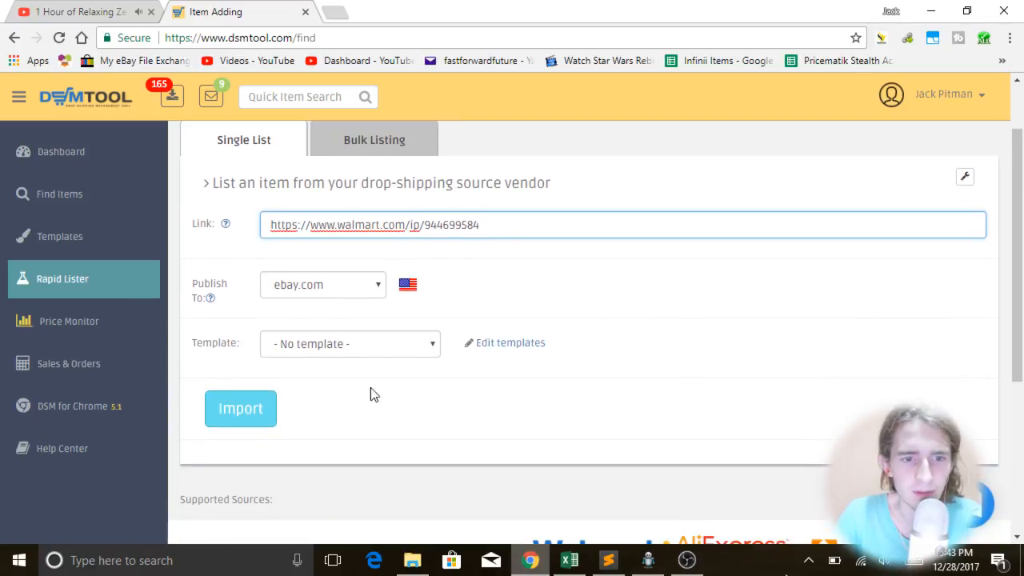
pyautogui.click(256, 404)
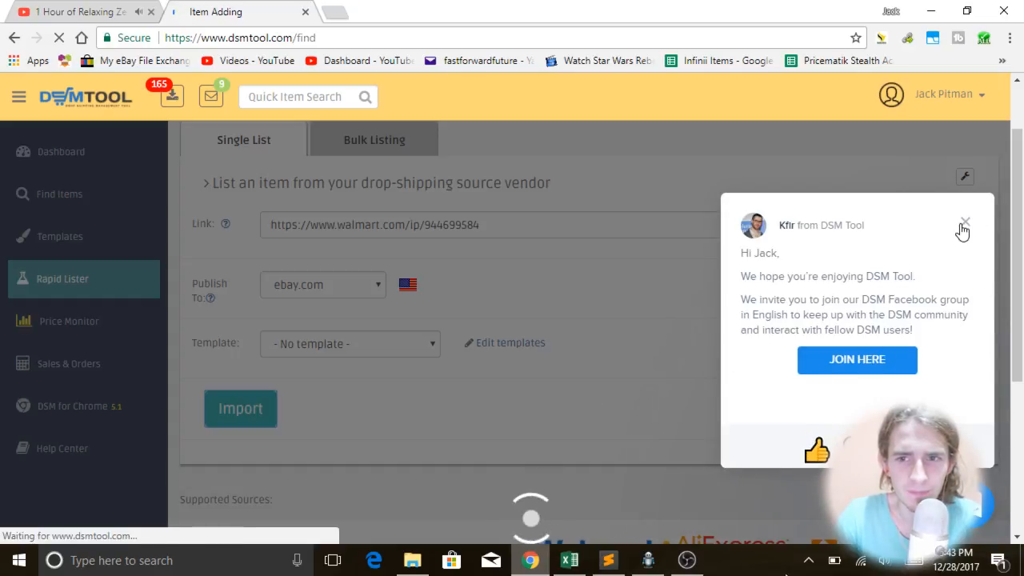
pyautogui.click(963, 224)
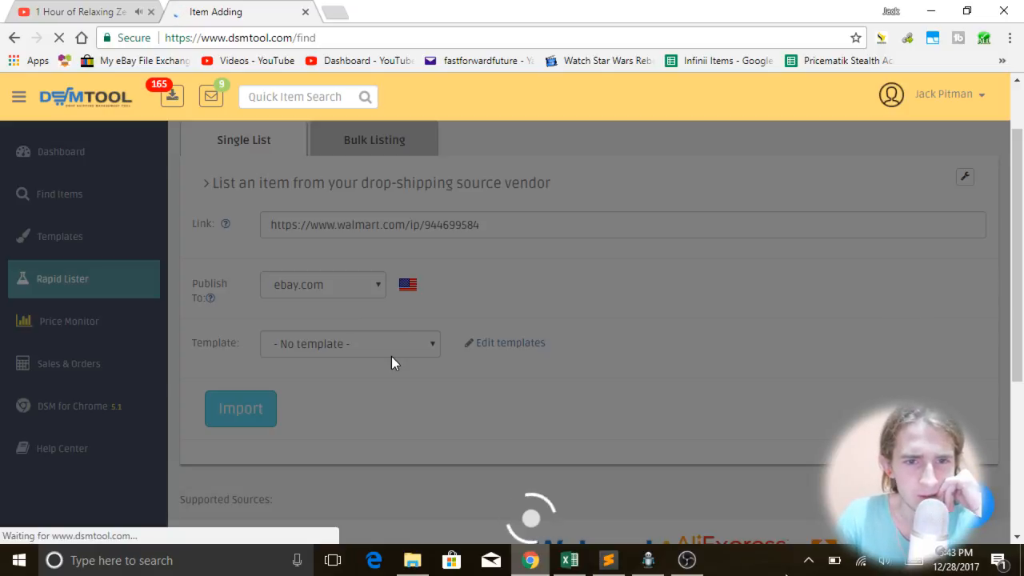
pyautogui.scroll(-3, 417, 251)
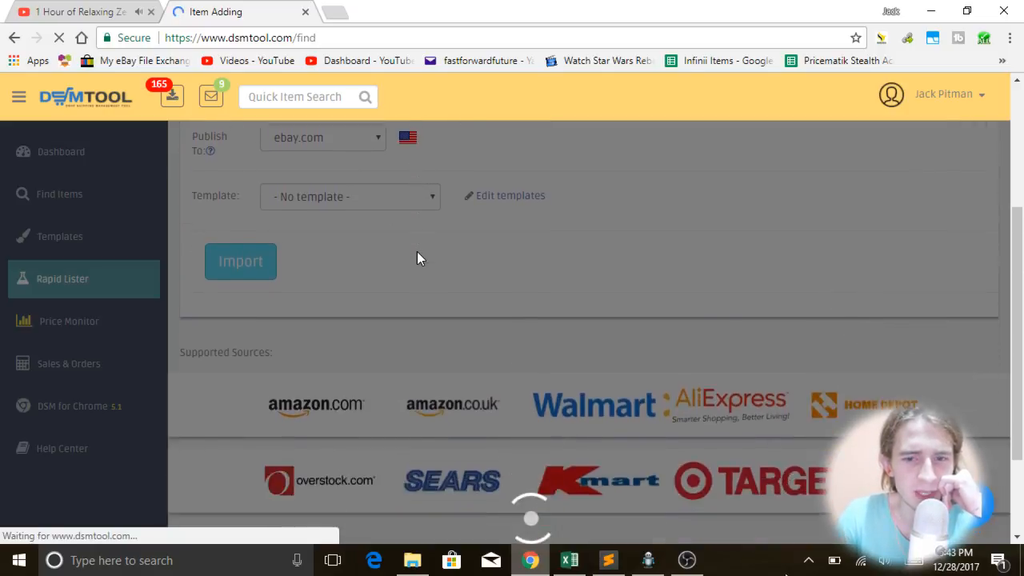
pyautogui.scroll(4, 311, 208)
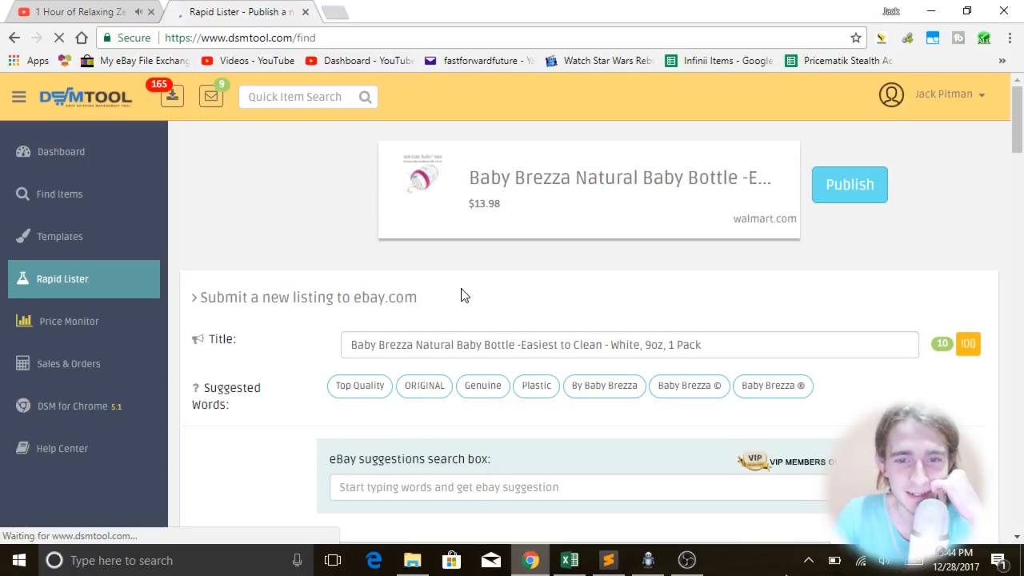
# - Examine the imported title of the Baby Brezza bottle listing and its suggested words
pyautogui.scroll(-1, 320, 272)
pyautogui.tripleClick(386, 265)
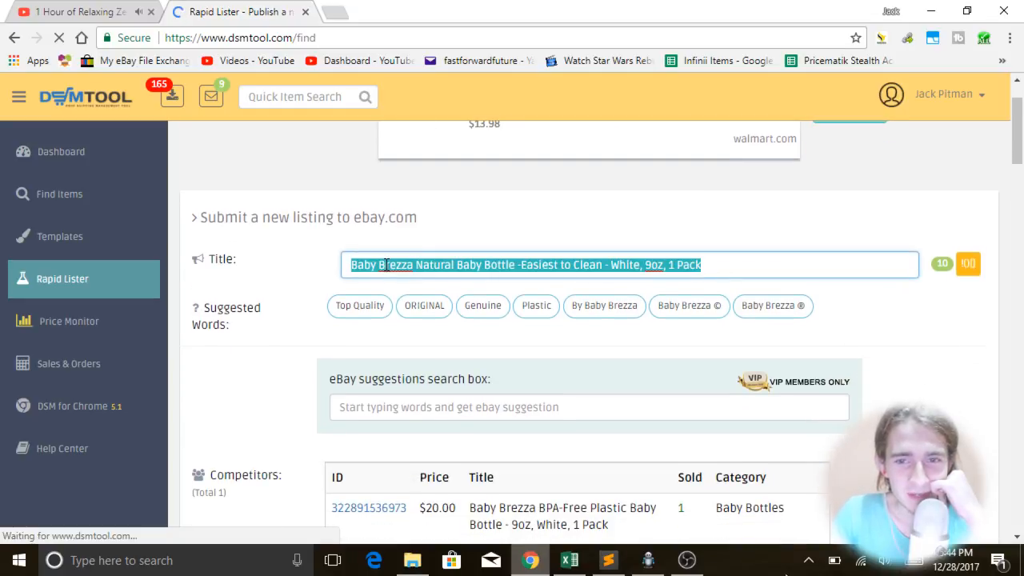
pyautogui.click(303, 279)
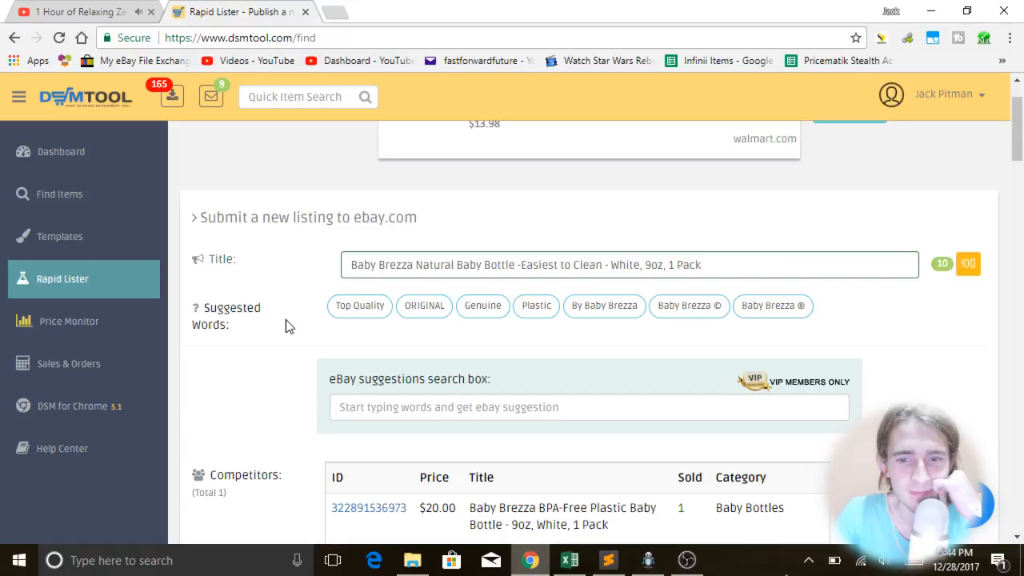
pyautogui.click(680, 263)
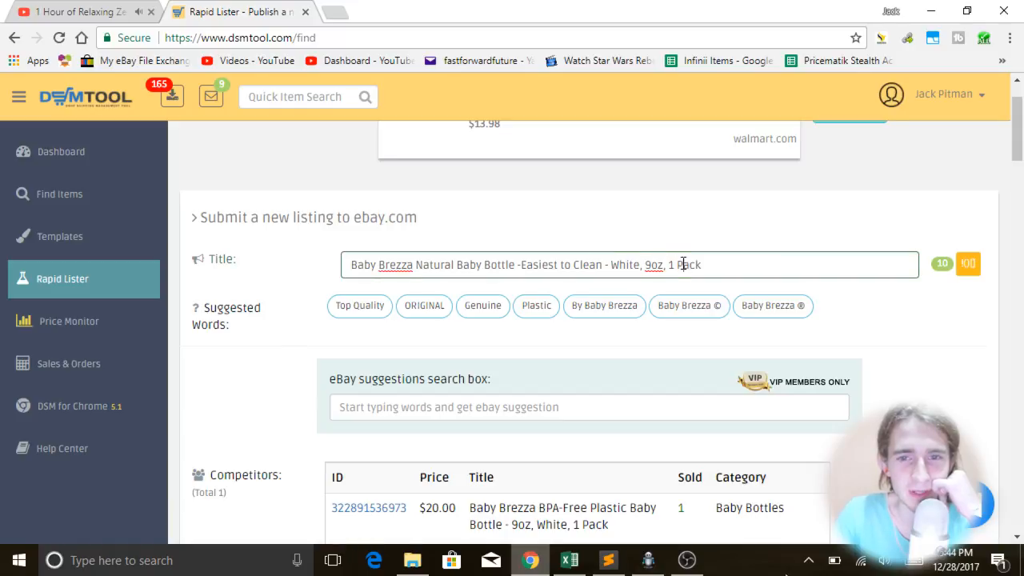
pyautogui.hotkey('ctrl', 'a')
pyautogui.click(725, 261)
pyautogui.moveTo(740, 261); pyautogui.dragTo(304, 258)
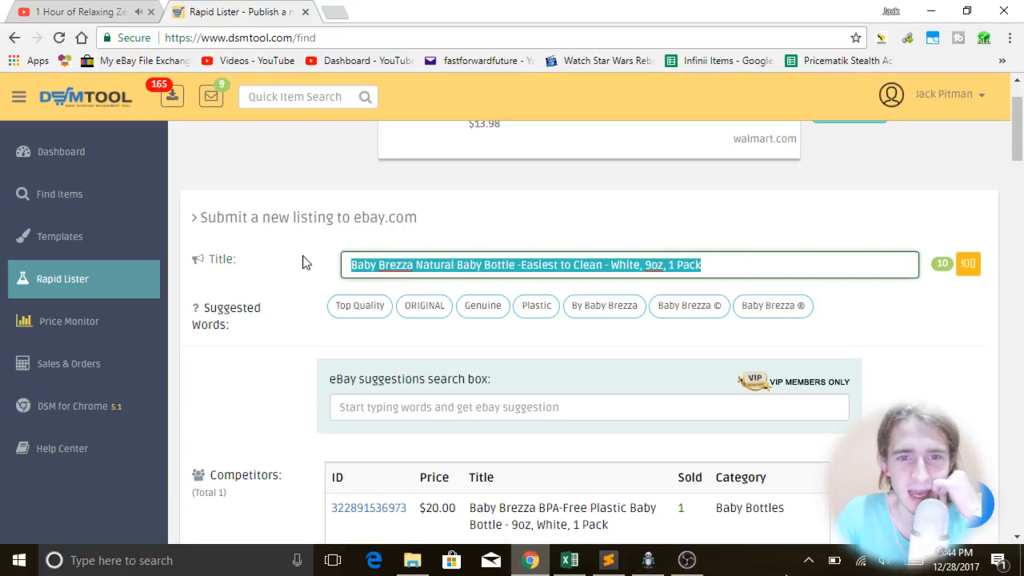
pyautogui.click(898, 336)
pyautogui.tripleClick(573, 258)
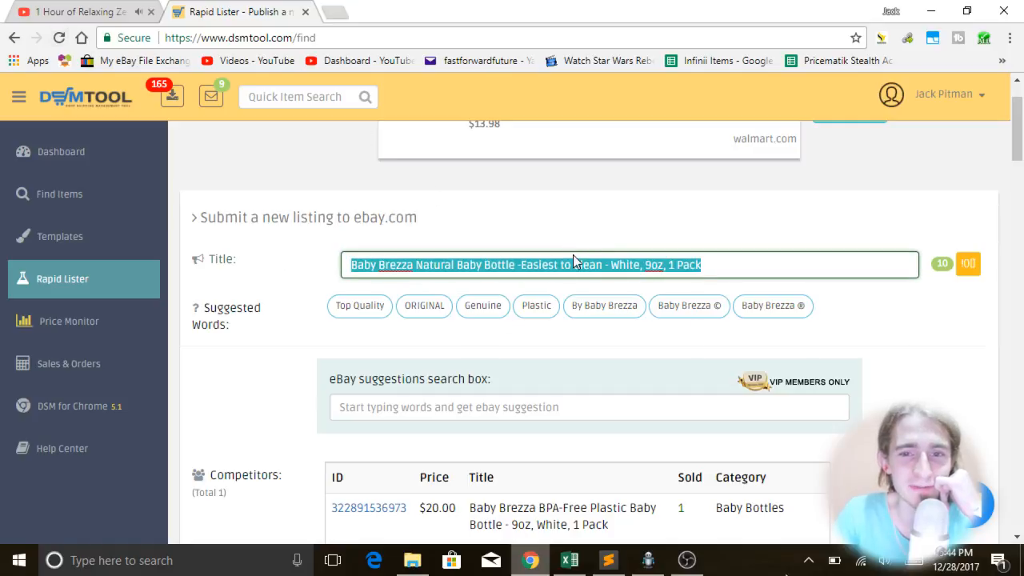
pyautogui.click(912, 339)
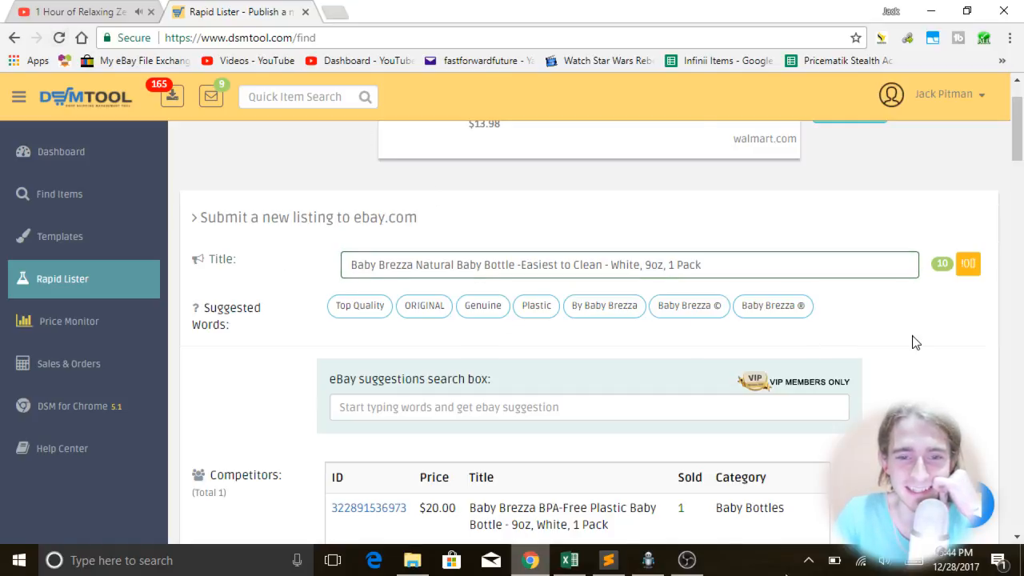
# - Look over the competitors, desired profit, item specifics, policies, images and description of the imported listing
pyautogui.scroll(-2, 916, 343)
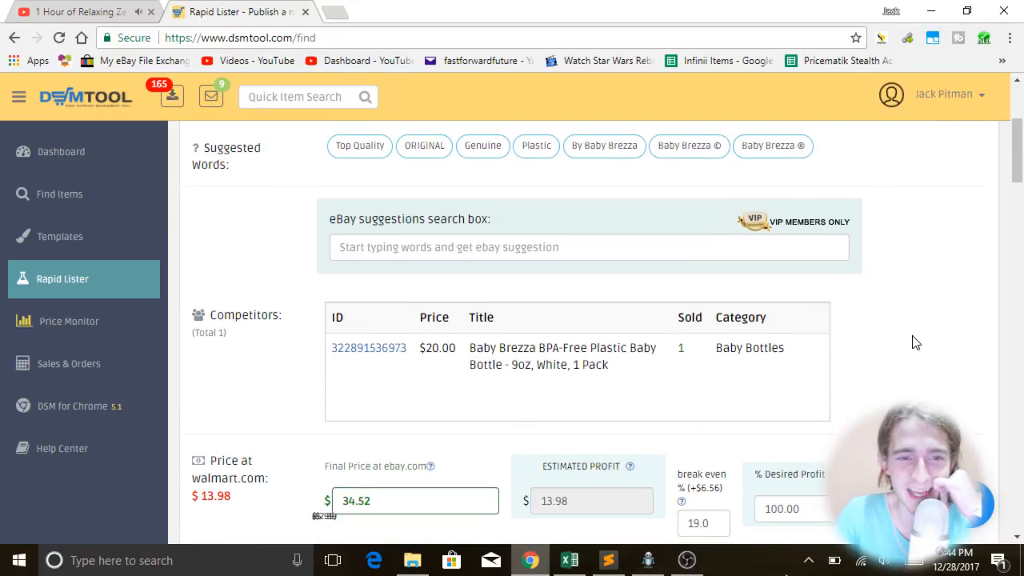
pyautogui.scroll(1, 916, 342)
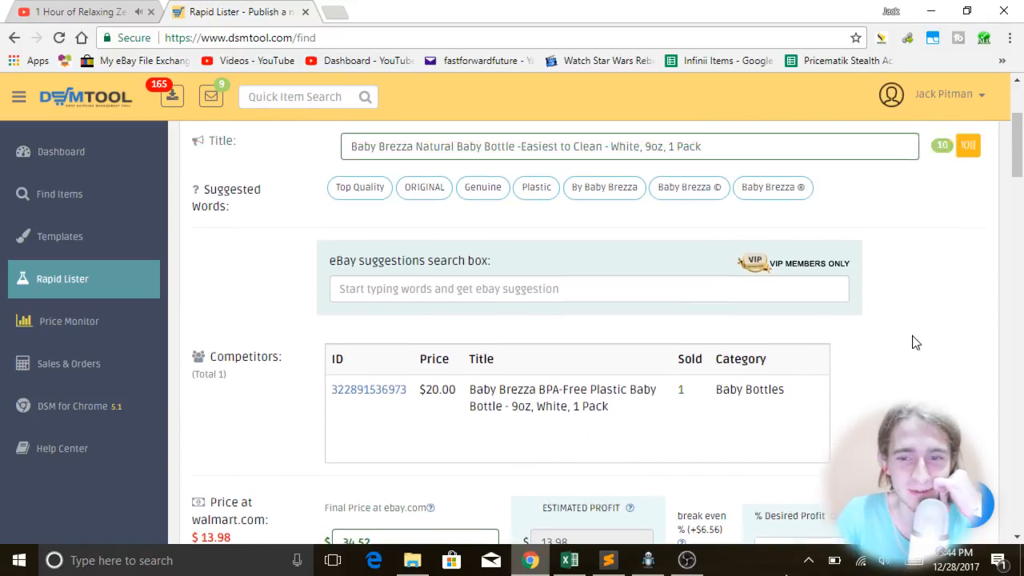
pyautogui.scroll(-2, 902, 307)
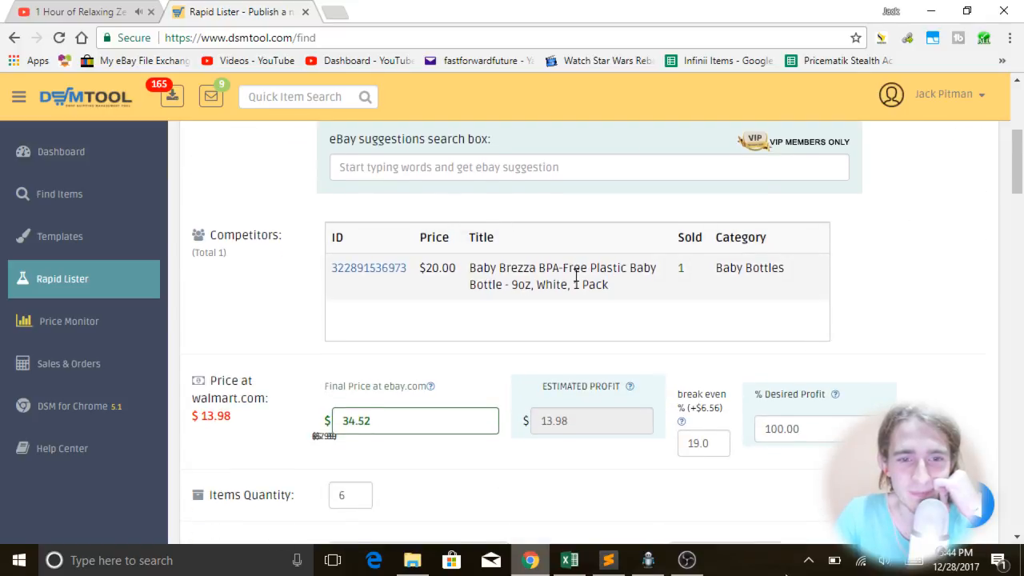
pyautogui.scroll(-1, 574, 275)
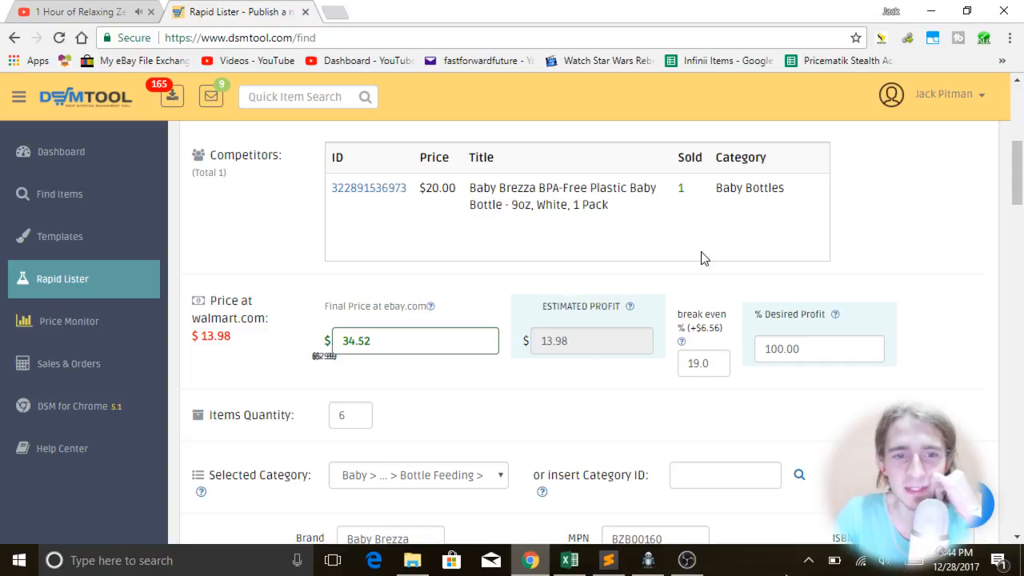
pyautogui.doubleClick(824, 348)
pyautogui.click(951, 285)
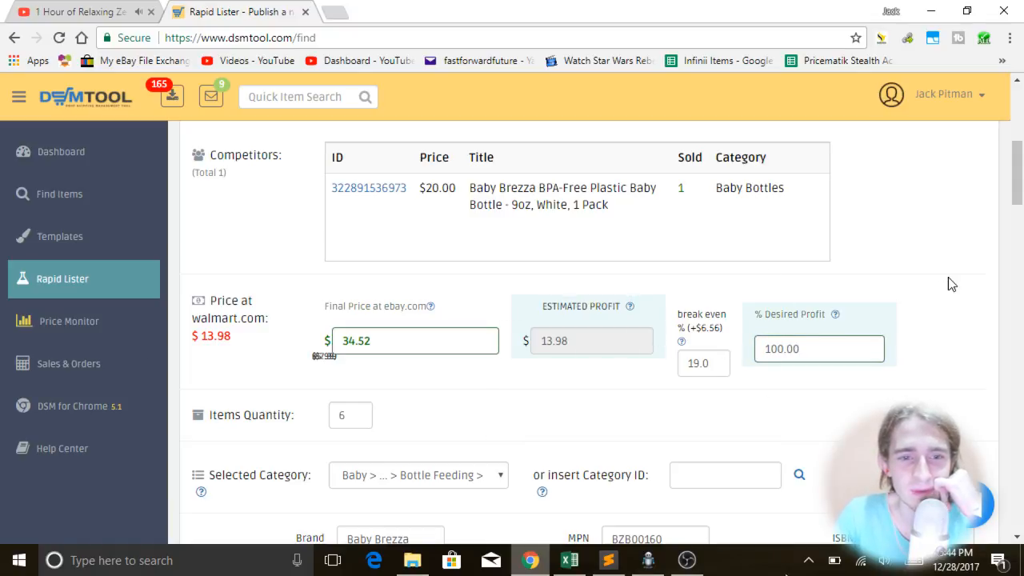
pyautogui.scroll(-9, 951, 284)
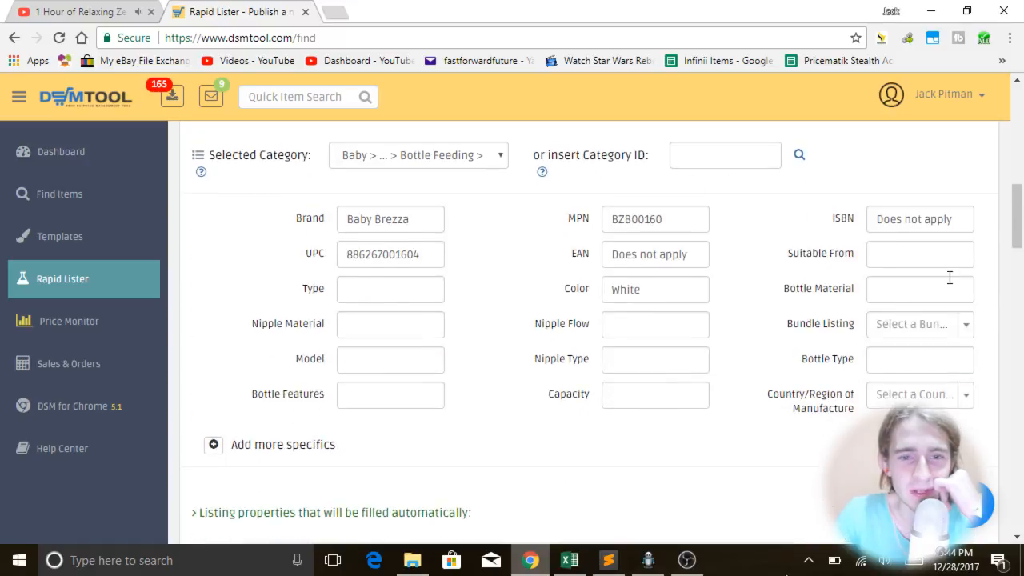
pyautogui.scroll(-7, 951, 284)
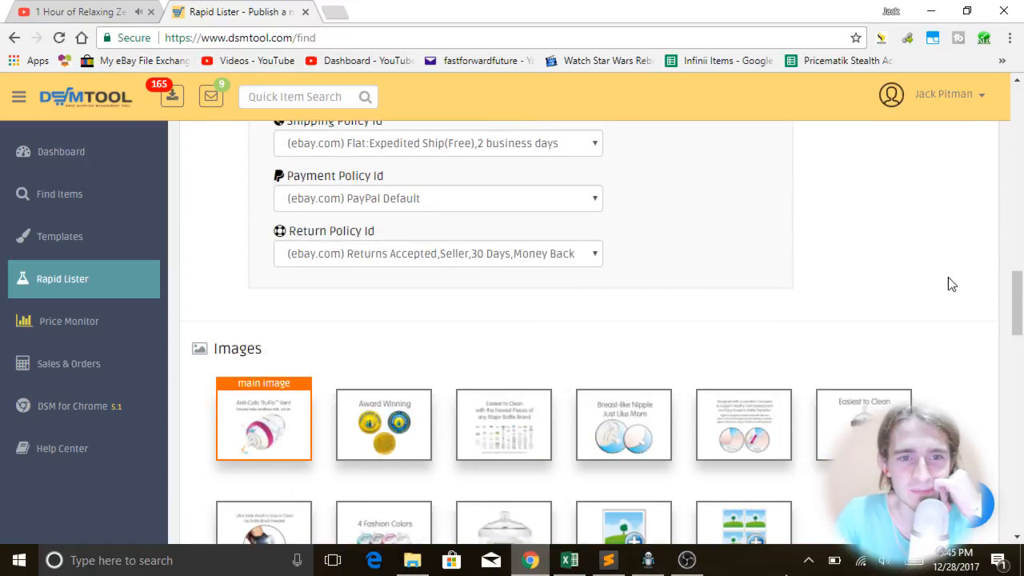
pyautogui.scroll(-8, 951, 285)
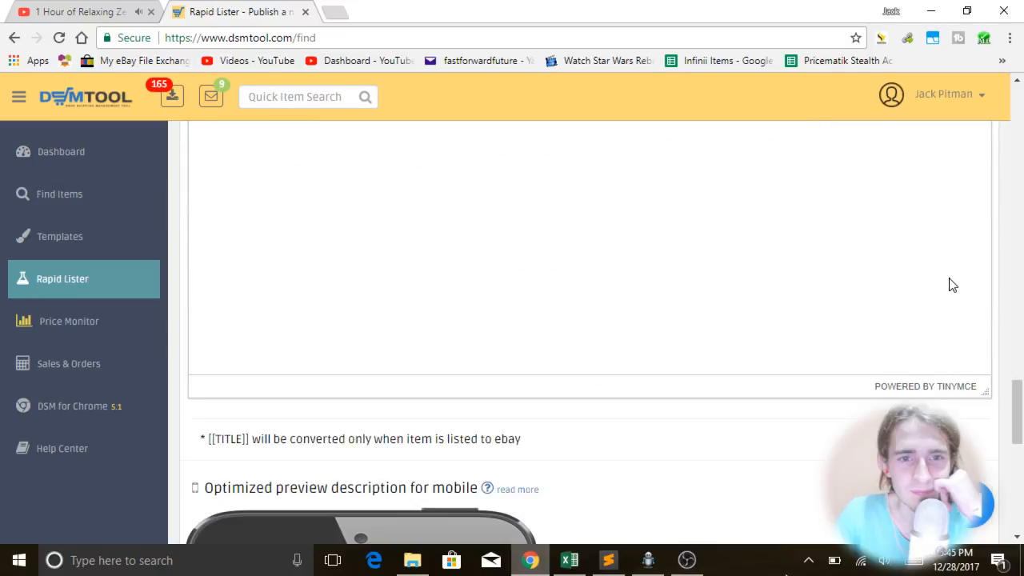
pyautogui.scroll(-3, 951, 285)
pyautogui.scroll(20, 946, 283)
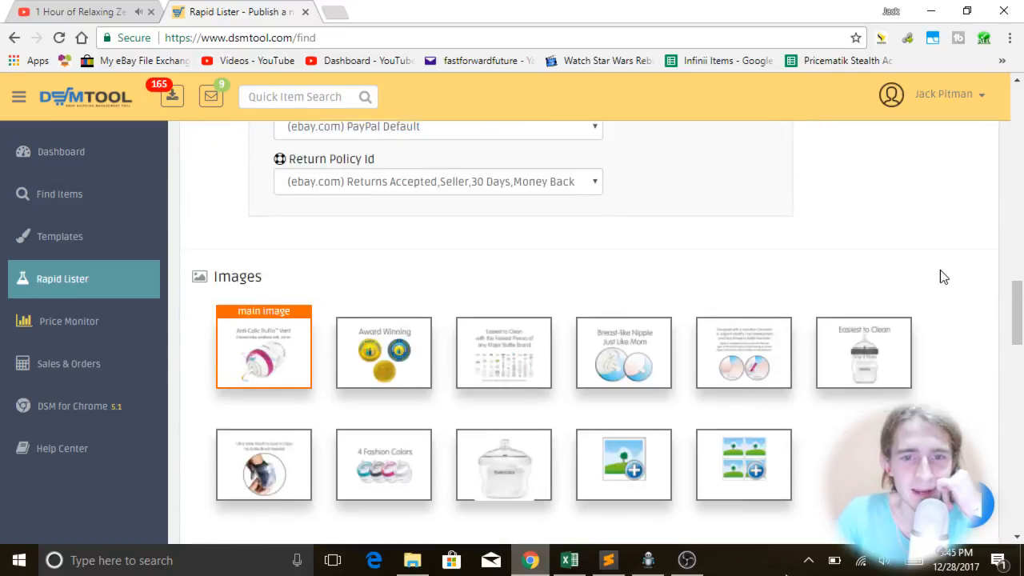
pyautogui.scroll(-3, 938, 280)
pyautogui.scroll(2, 816, 359)
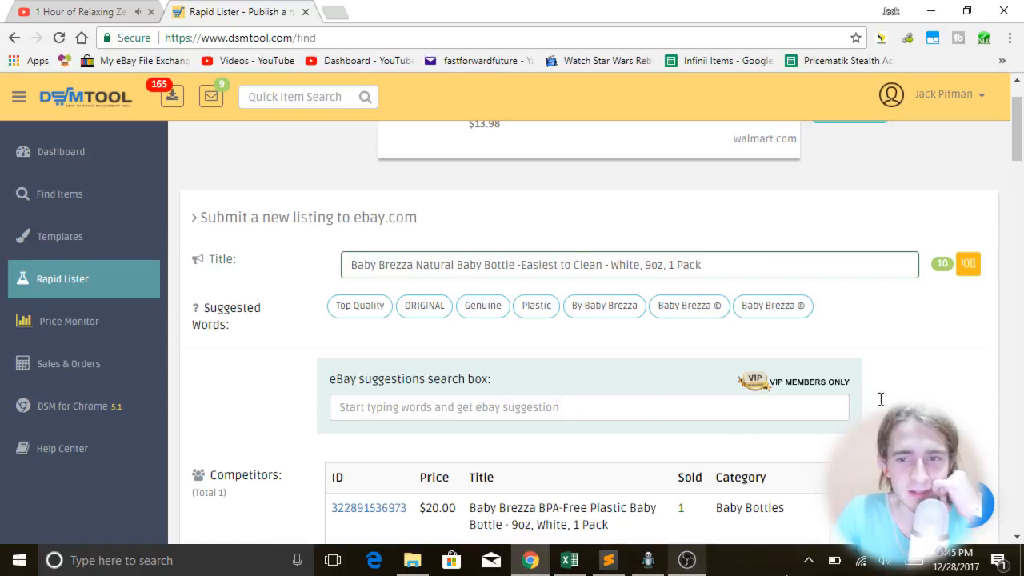
# - Examine the competitor's price against the final eBay price, then the item quantity, category and item specifics
pyautogui.scroll(-3, 940, 348)
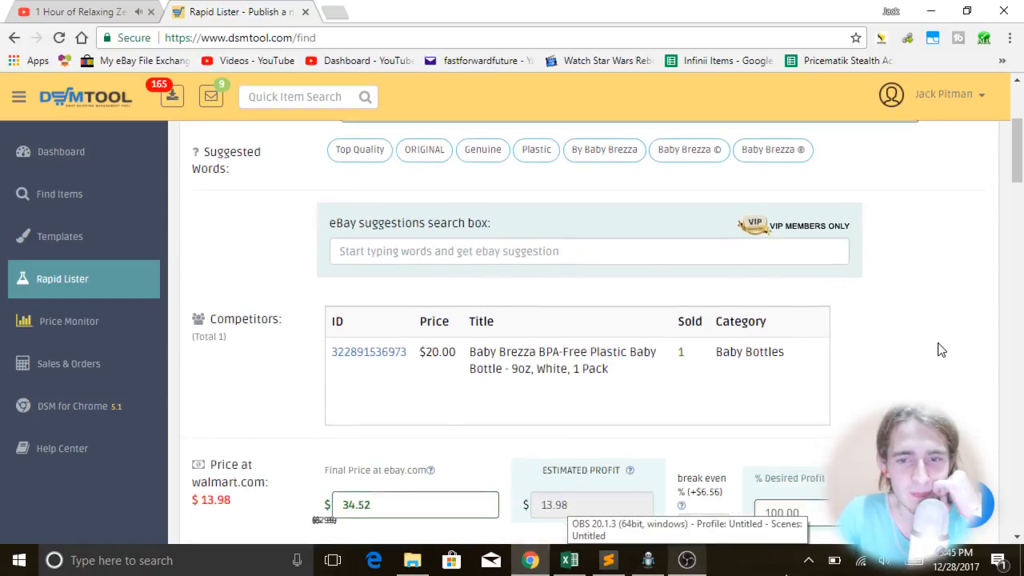
pyautogui.scroll(-1, 939, 347)
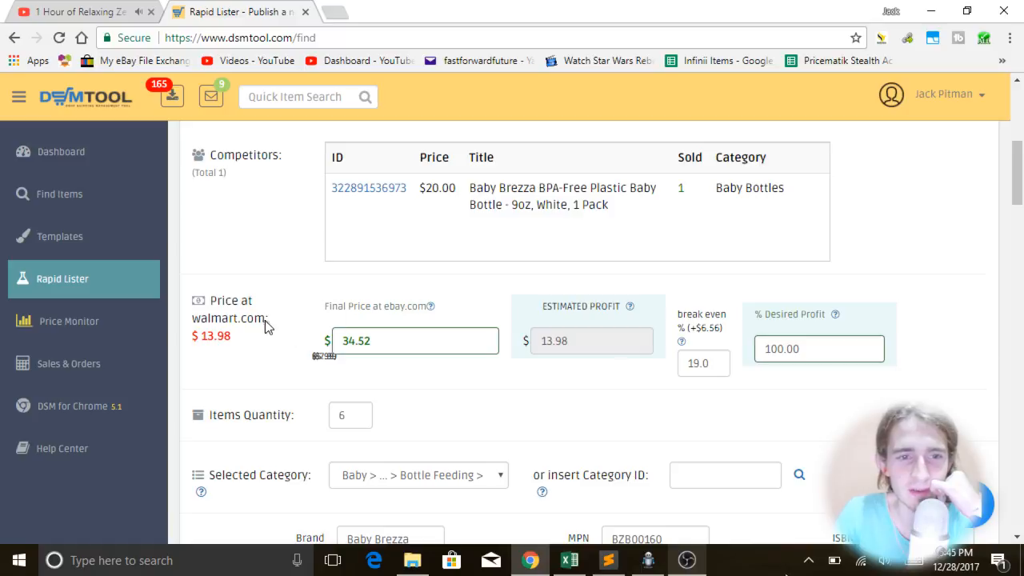
pyautogui.click(392, 346)
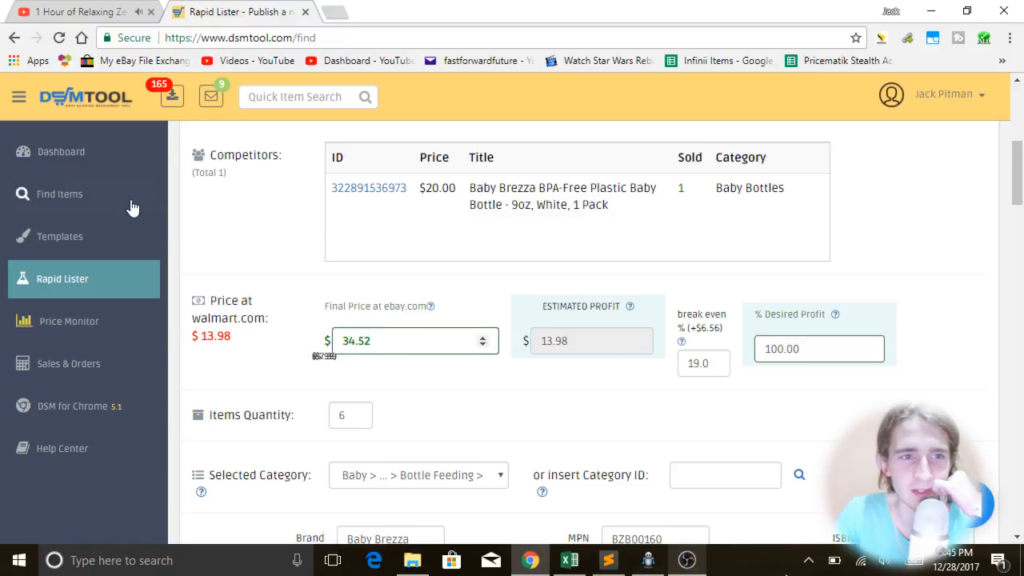
pyautogui.doubleClick(904, 295)
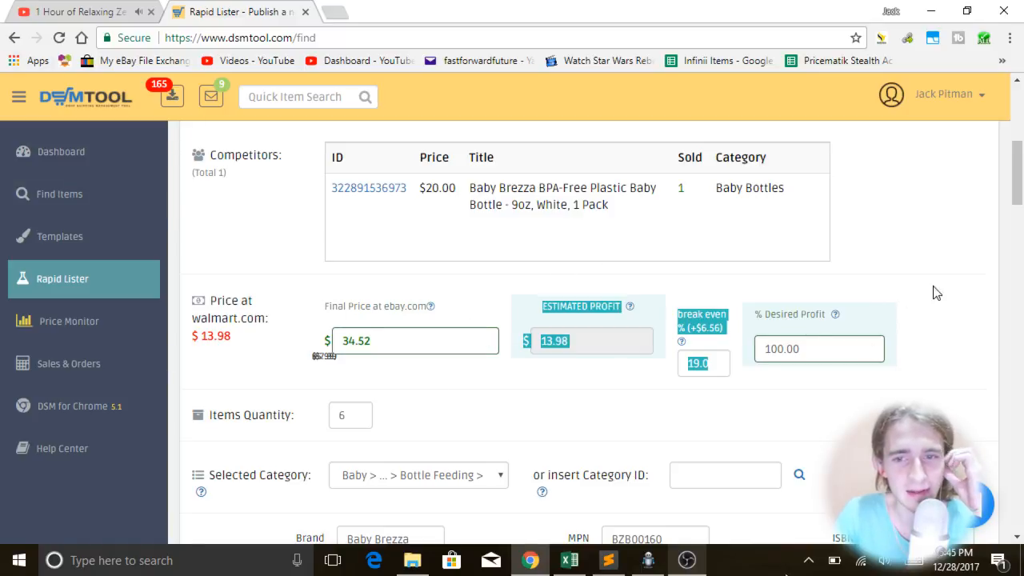
pyautogui.click(935, 285)
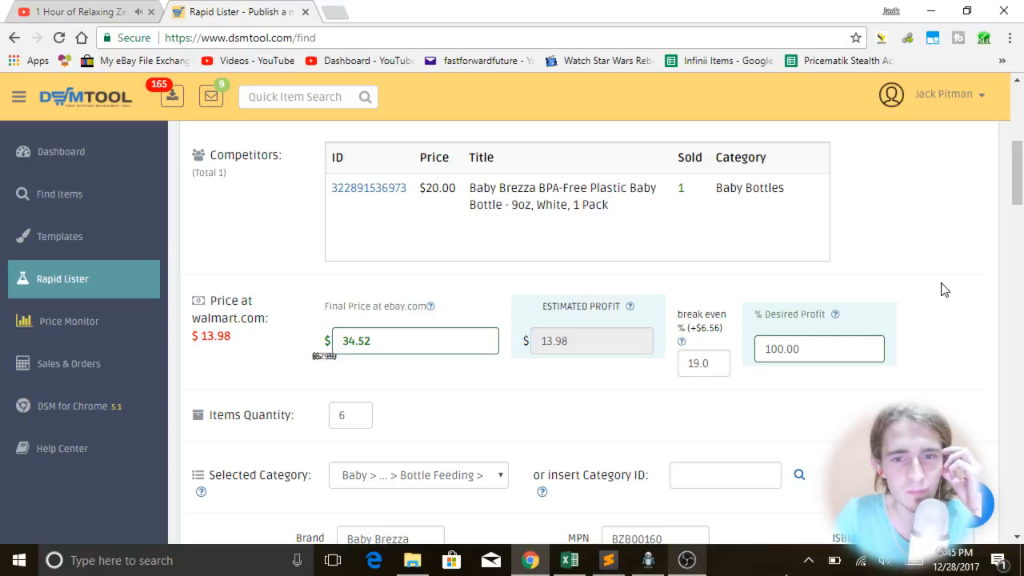
pyautogui.scroll(-2, 944, 289)
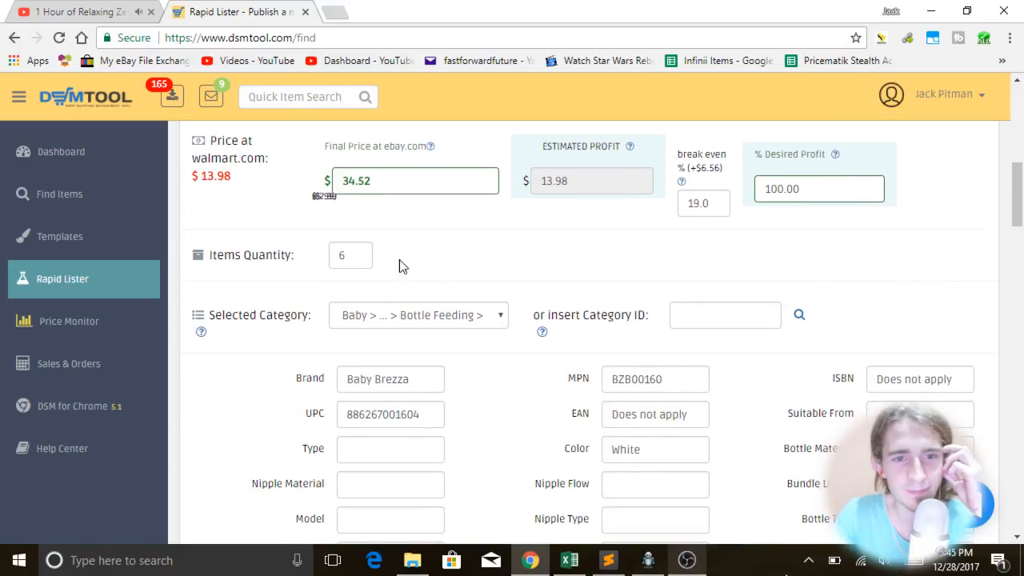
pyautogui.click(355, 248)
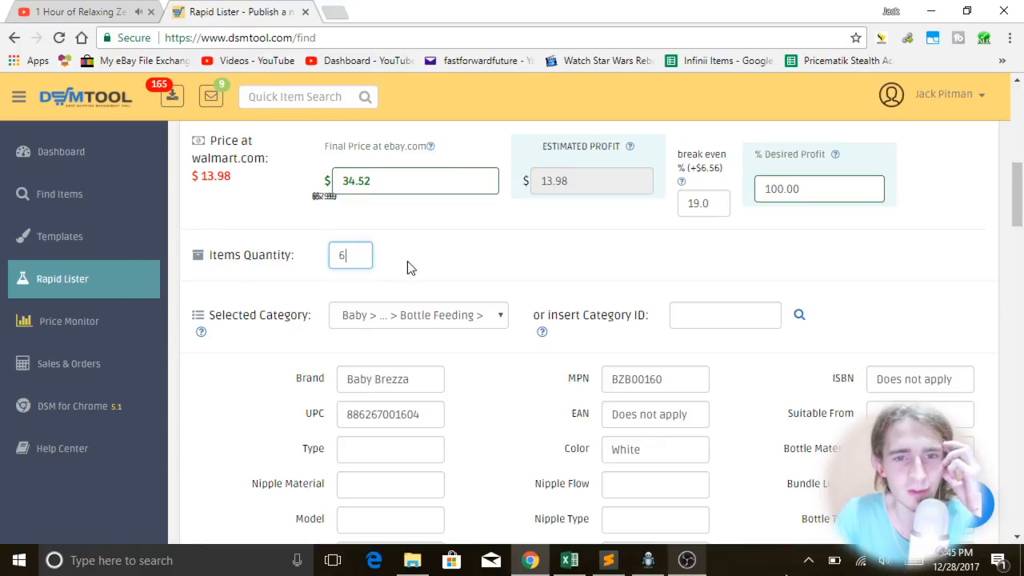
pyautogui.scroll(-1, 370, 209)
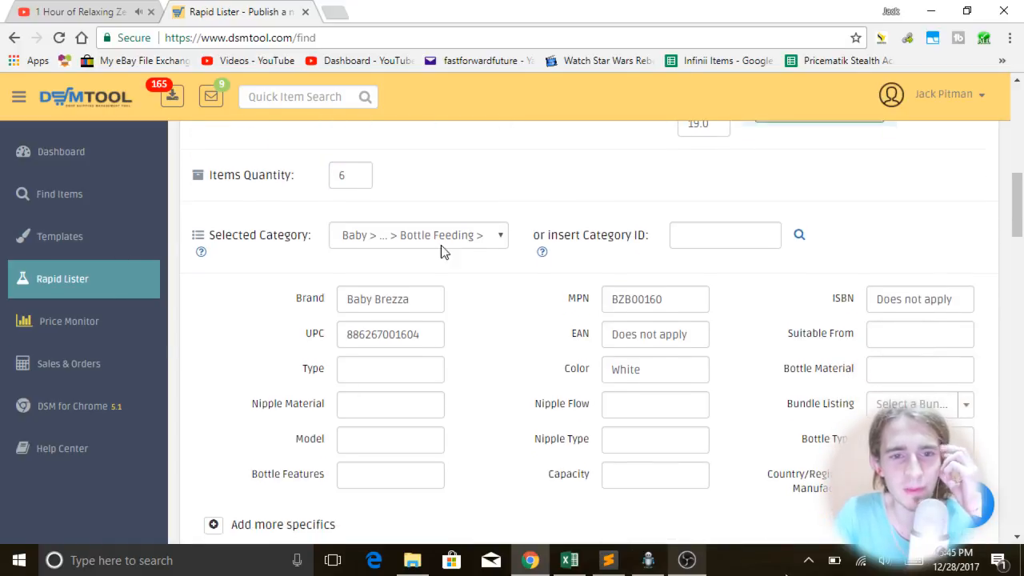
pyautogui.click(560, 338)
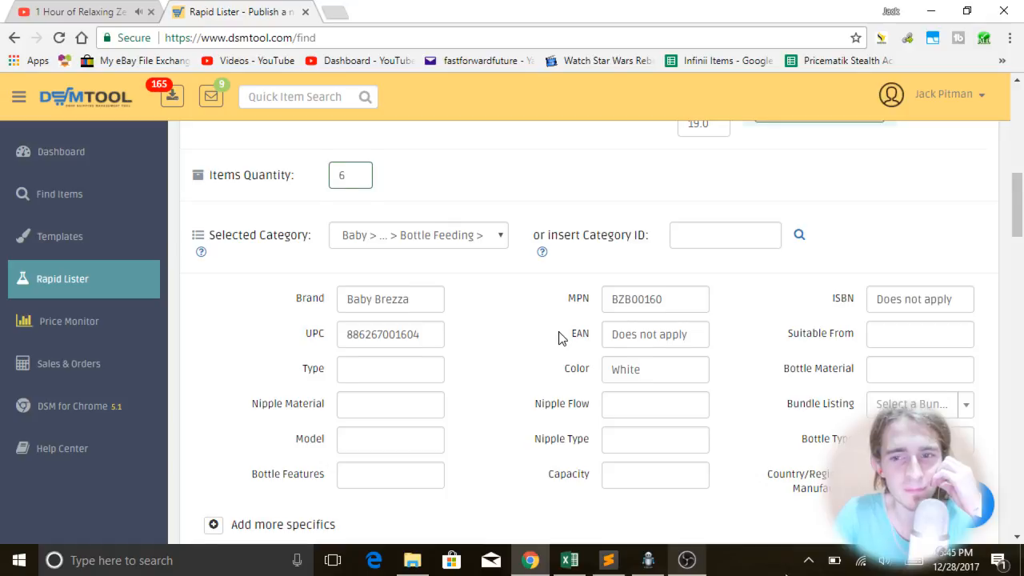
# - Review the automatically filled listing properties, including item location, package dimensions and weight, and the shipping, payment and return policies
pyautogui.scroll(-2, 560, 337)
pyautogui.scroll(-4, 475, 282)
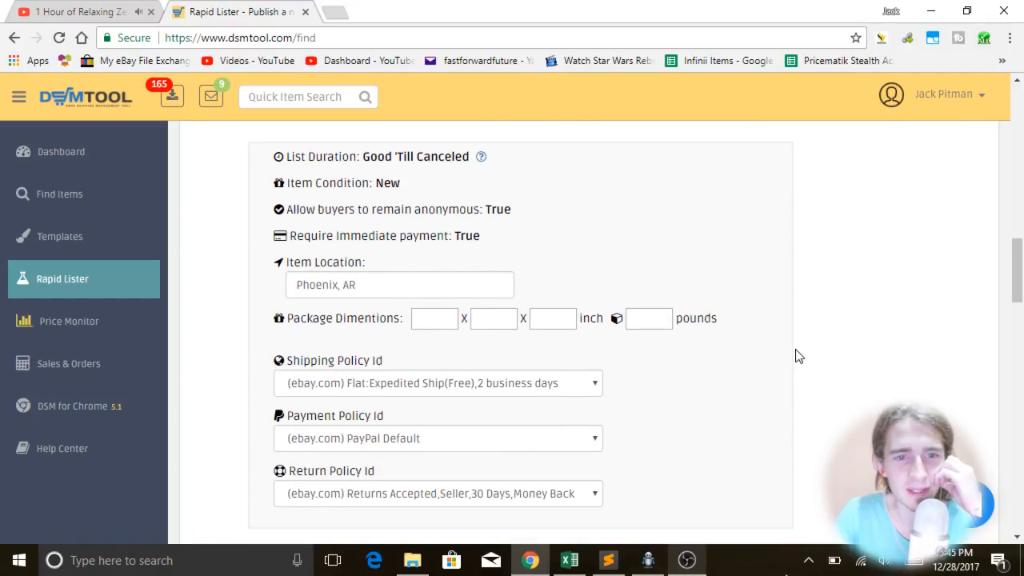
pyautogui.click(424, 310)
pyautogui.click(657, 319)
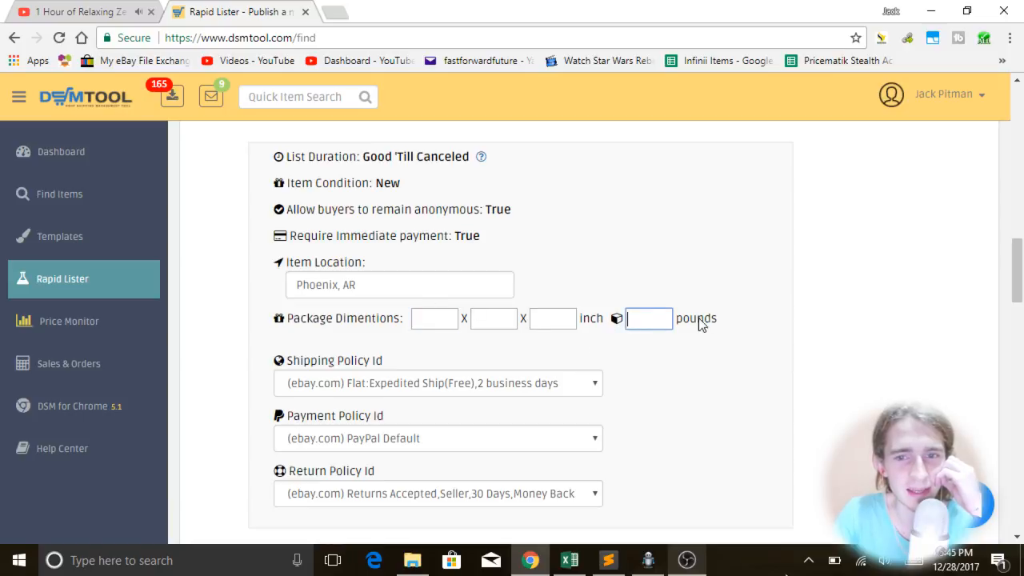
pyautogui.click(548, 317)
pyautogui.click(493, 319)
pyautogui.click(420, 320)
pyautogui.scroll(1, 556, 330)
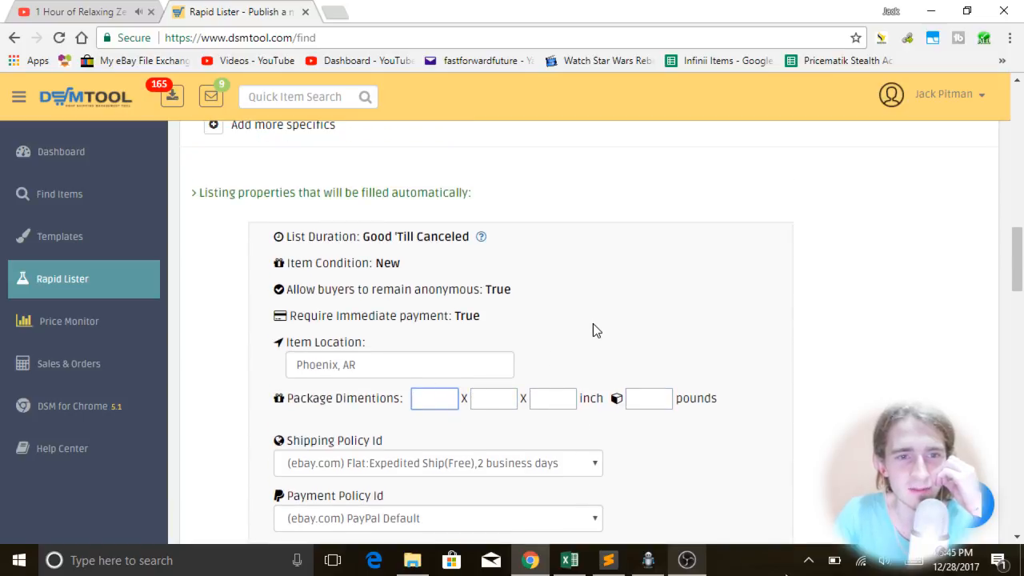
pyautogui.click(292, 204)
pyautogui.scroll(6, 452, 292)
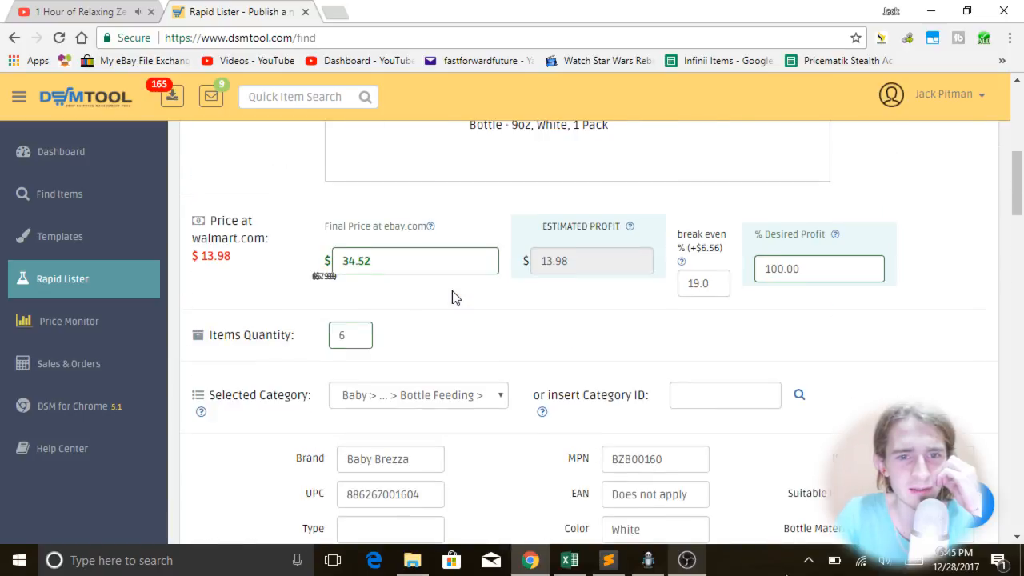
pyautogui.scroll(4, 452, 298)
# - Delete the "2 Piece Construction" line and the repeated "Baby Brezza 2 Part Baby Bottle" line from the end of the Web Content description
pyautogui.scroll(-15, 454, 297)
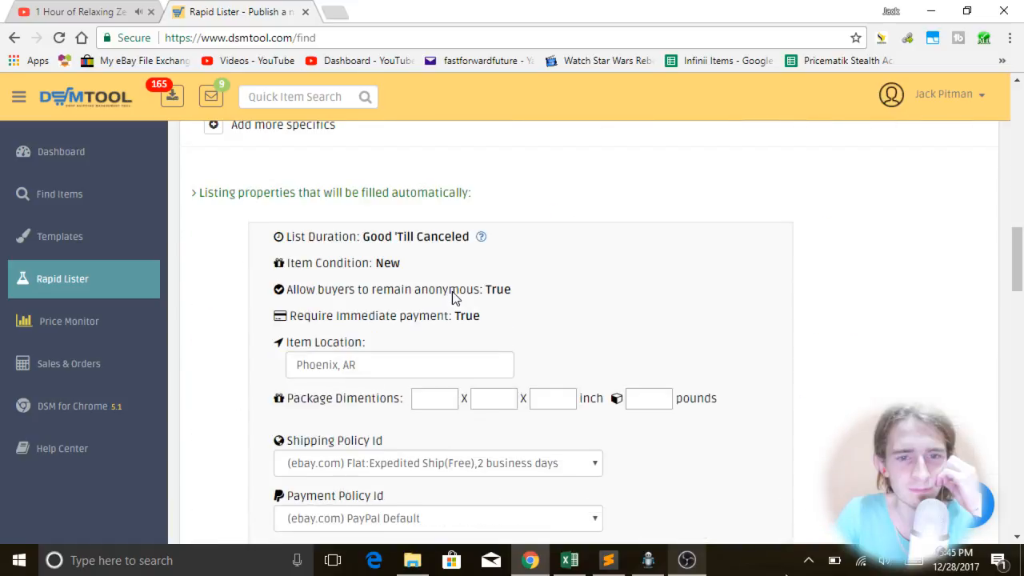
pyautogui.scroll(-1, 453, 293)
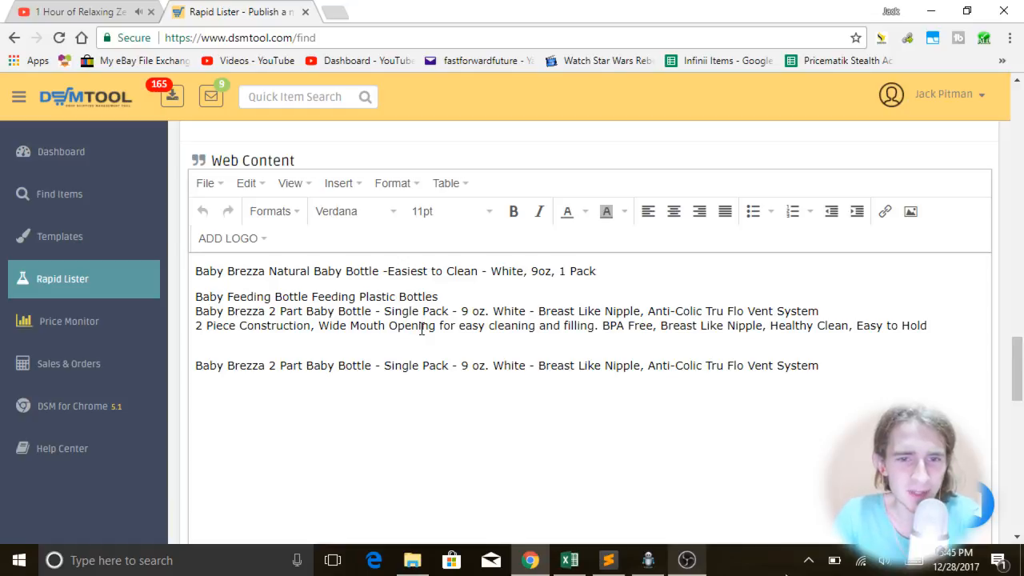
pyautogui.tripleClick(422, 325)
pyautogui.tripleClick(426, 310)
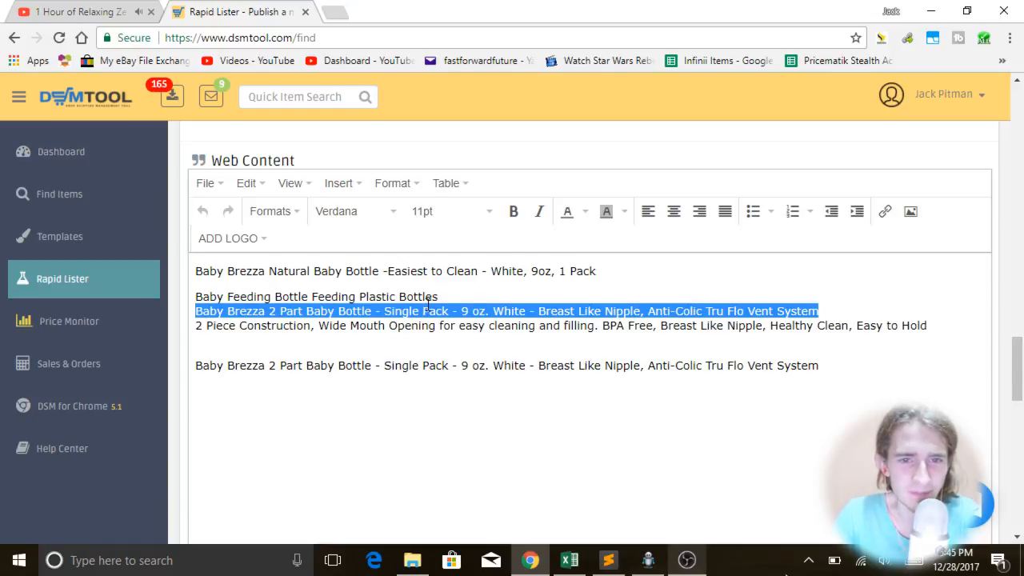
pyautogui.click(490, 282)
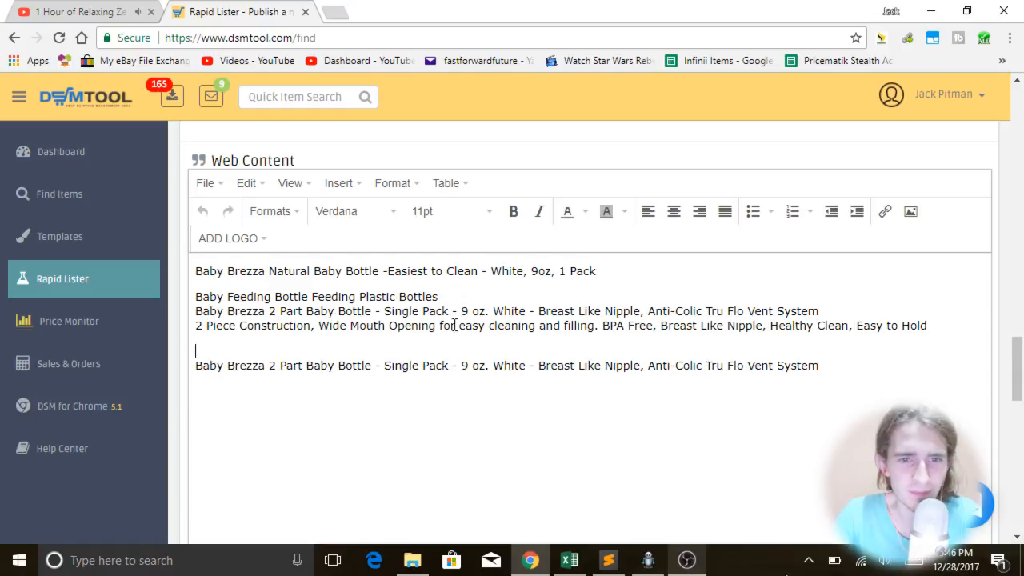
pyautogui.moveTo(847, 391); pyautogui.dragTo(91, 312)
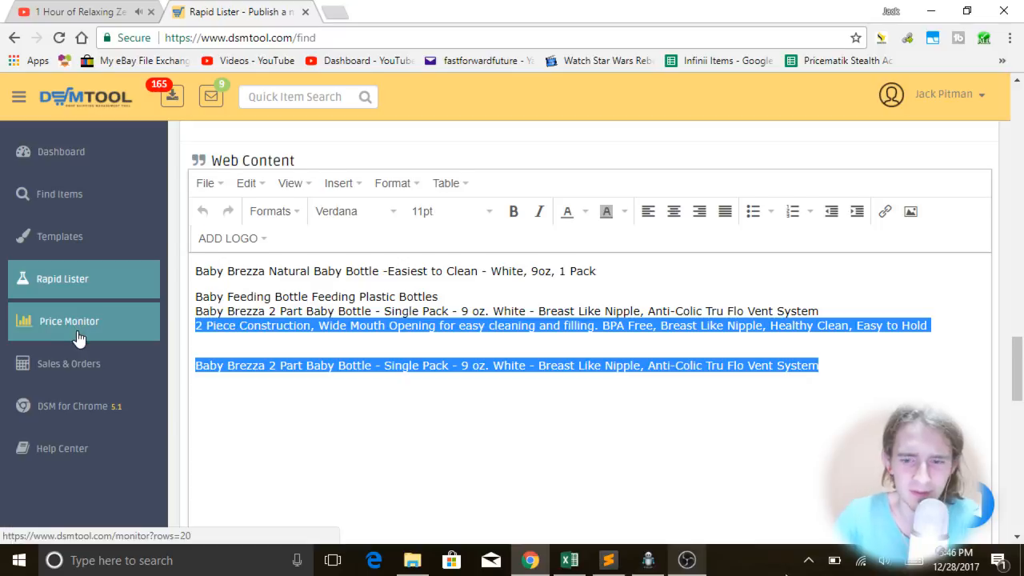
pyautogui.press('BackSpace')
pyautogui.click(587, 307)
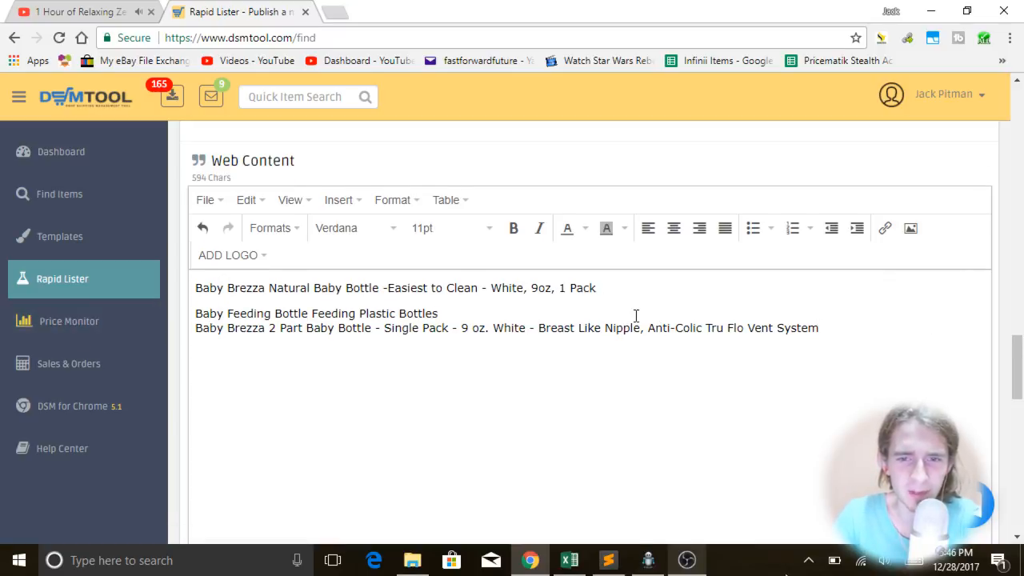
# - Insert a paragraph break before the "Baby Brezza 2 Part Baby Bottle" line in the Web Content description
pyautogui.press('Return')
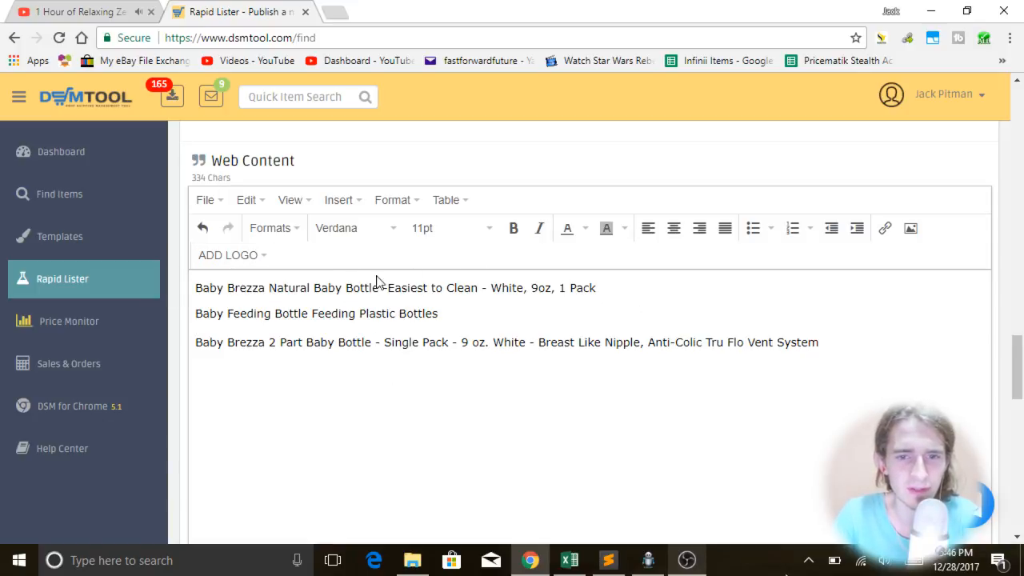
pyautogui.click(473, 340)
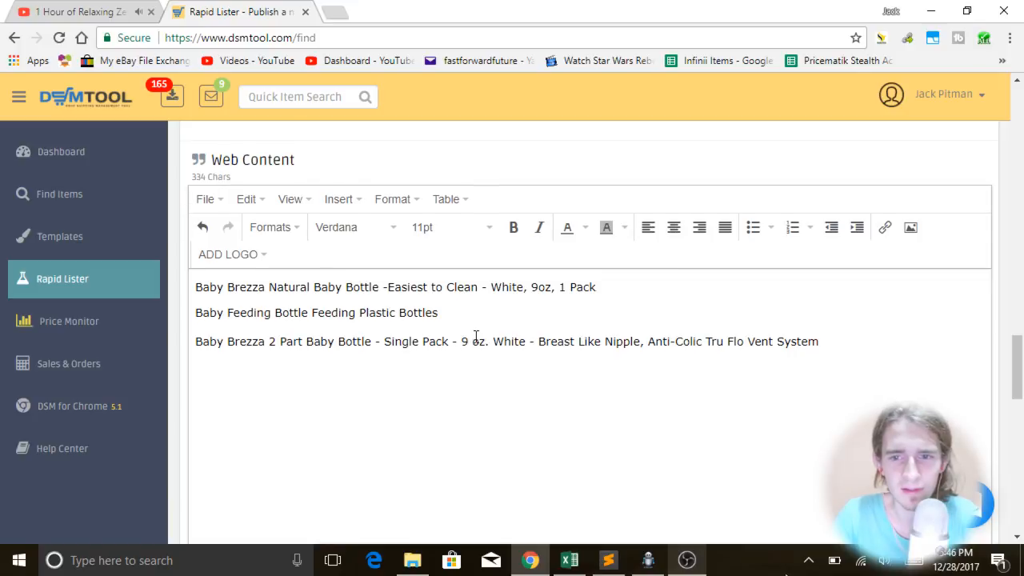
pyautogui.scroll(-8, 475, 336)
pyautogui.scroll(8, 476, 336)
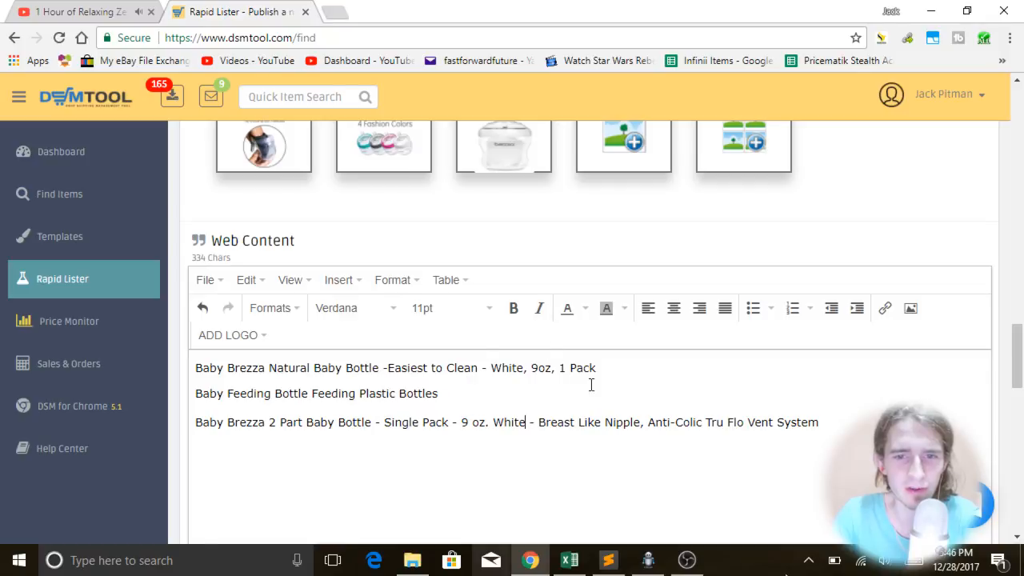
# - Review the listing's images, return policy, item specifics and desired profit percentage
pyautogui.scroll(4, 722, 411)
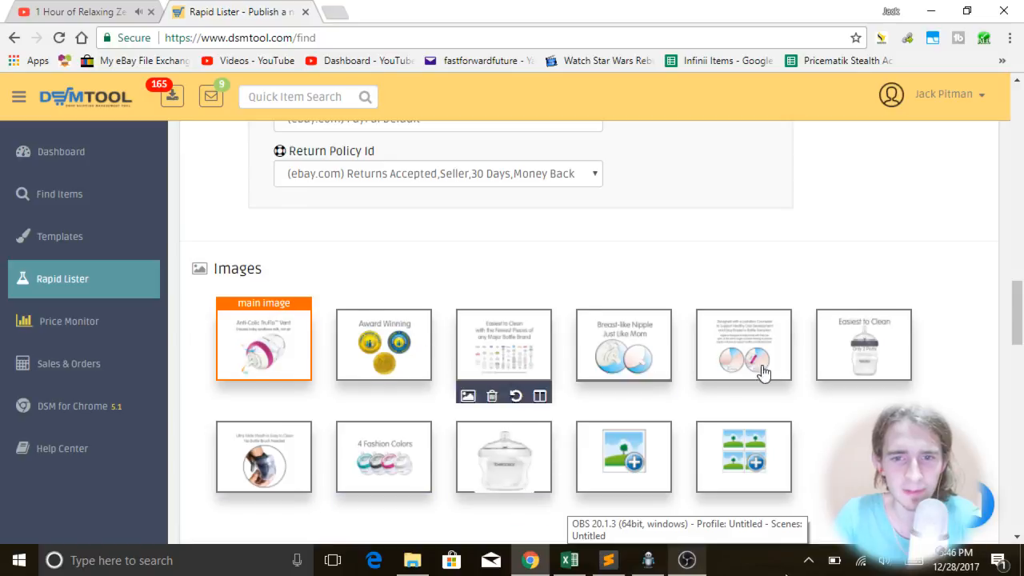
pyautogui.scroll(4, 903, 349)
pyautogui.scroll(-3, 626, 472)
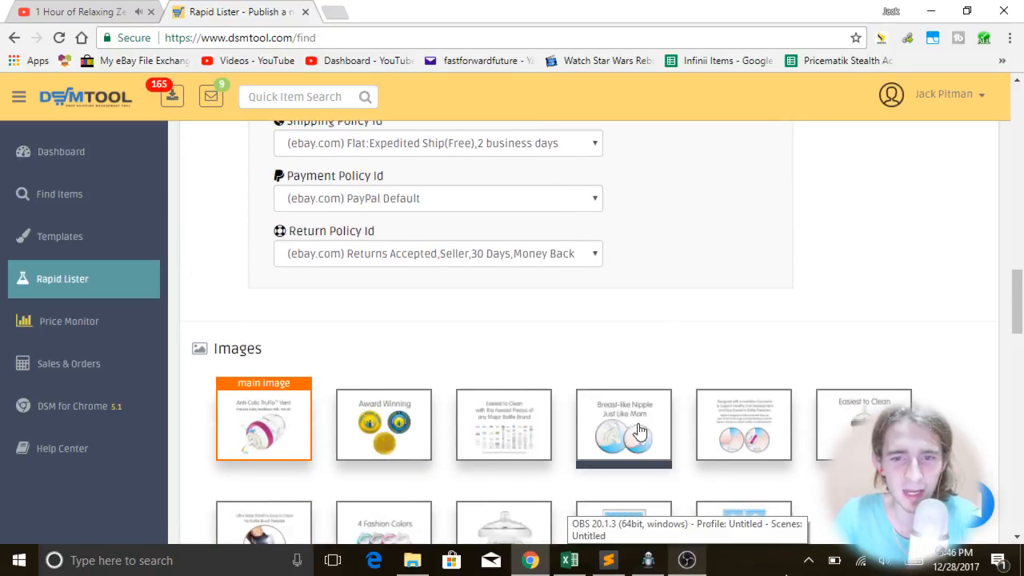
pyautogui.scroll(2, 950, 337)
pyautogui.scroll(5, 949, 333)
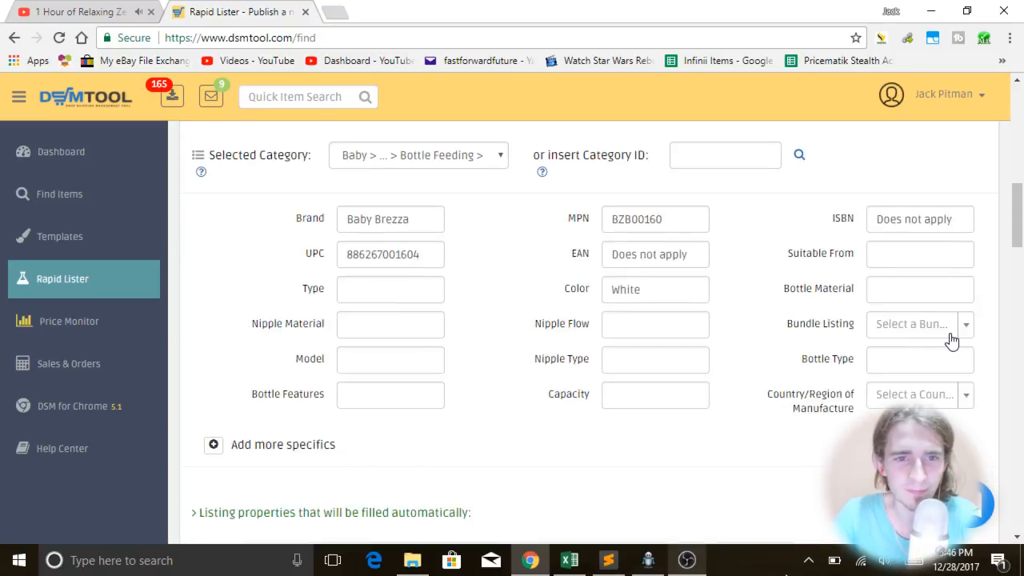
pyautogui.scroll(4, 776, 330)
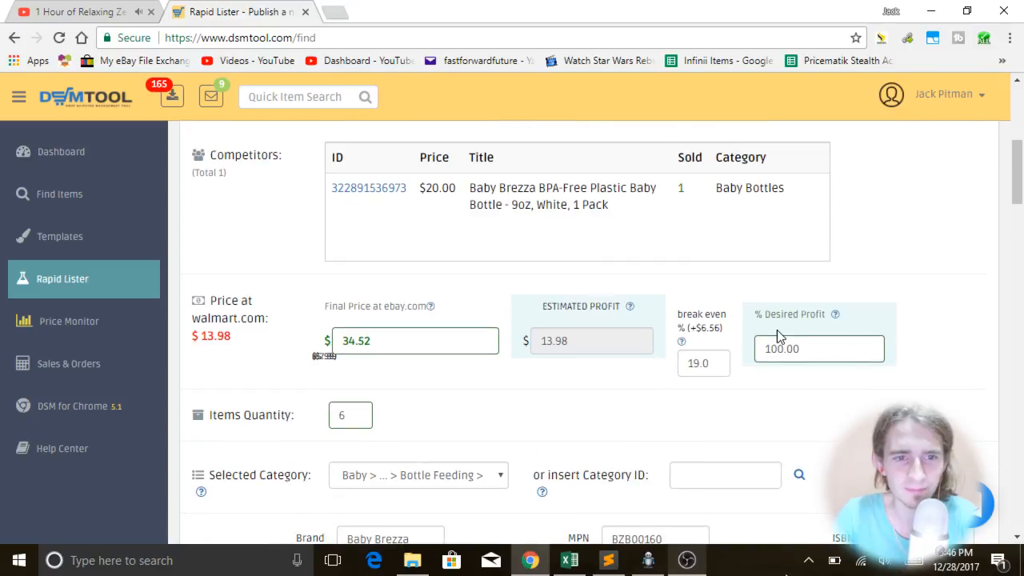
pyautogui.doubleClick(818, 348)
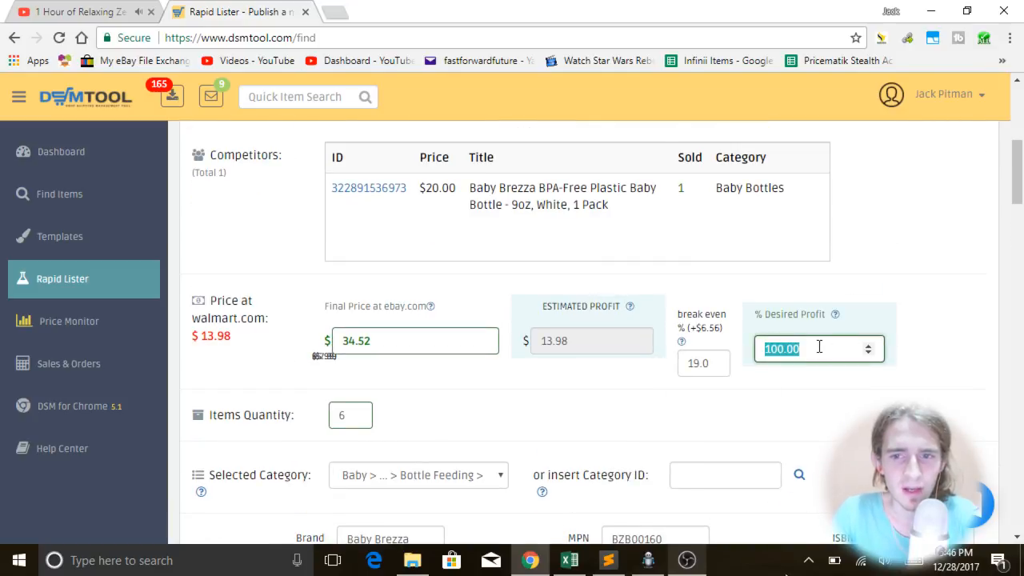
pyautogui.click(900, 283)
pyautogui.scroll(5, 966, 342)
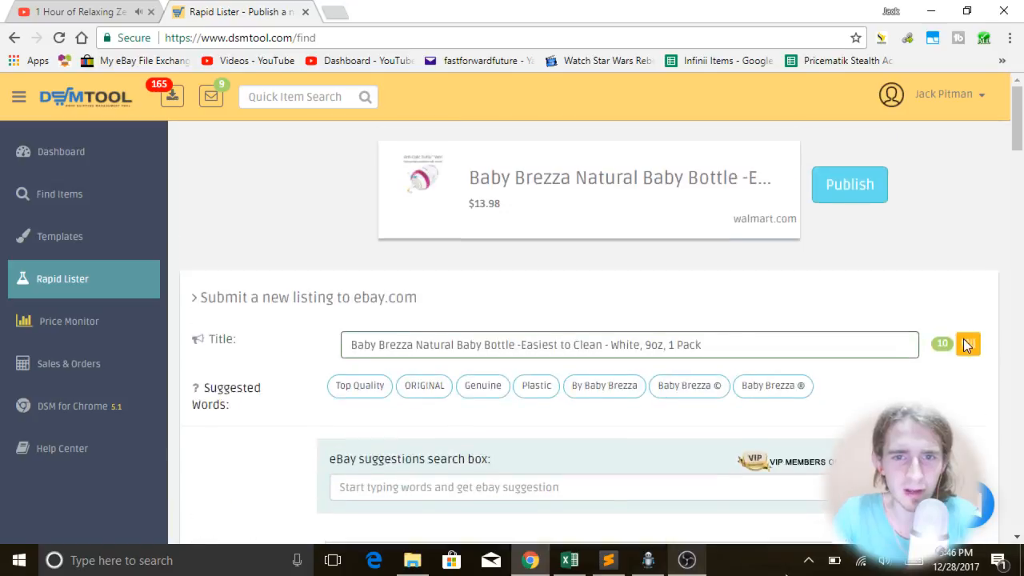
# - Check the cleaned Web Content description and the optimized mobile preview description
pyautogui.scroll(-20, 968, 342)
pyautogui.scroll(-7, 970, 343)
pyautogui.scroll(2, 970, 343)
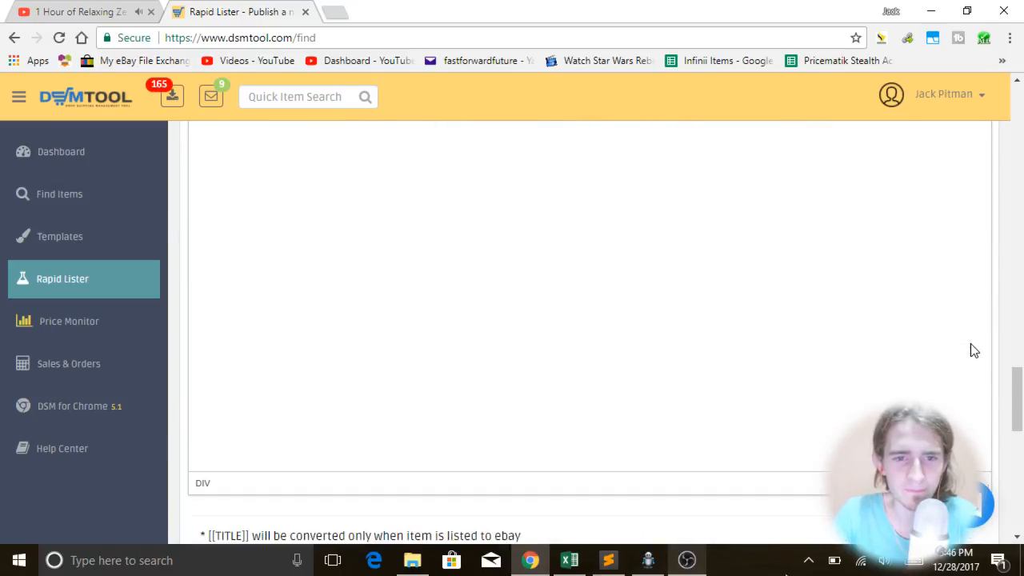
pyautogui.scroll(-6, 971, 343)
pyautogui.scroll(6, 971, 343)
pyautogui.scroll(3, 974, 350)
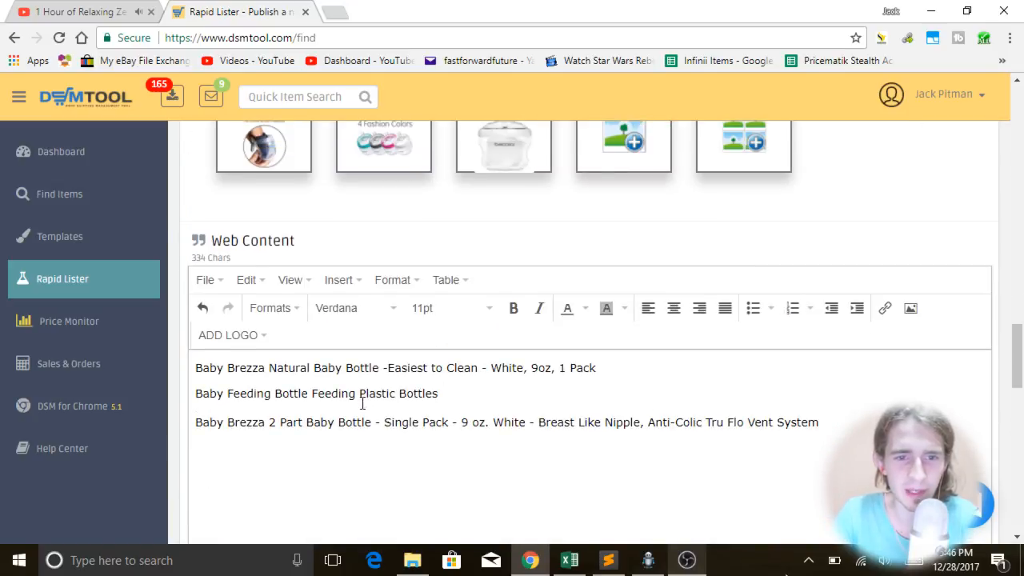
pyautogui.scroll(-5, 440, 395)
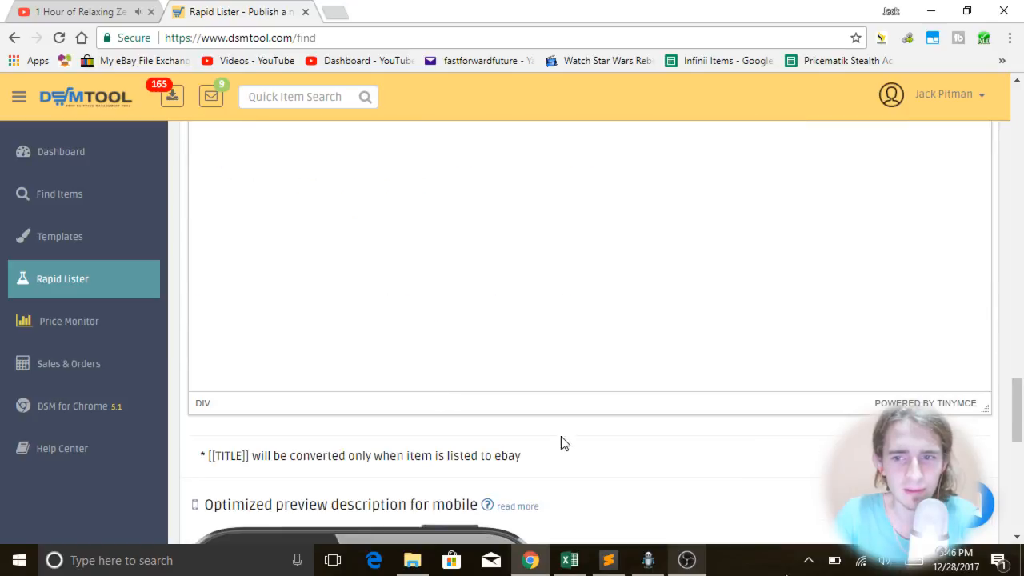
pyautogui.scroll(-5, 760, 485)
pyautogui.scroll(-3, 834, 393)
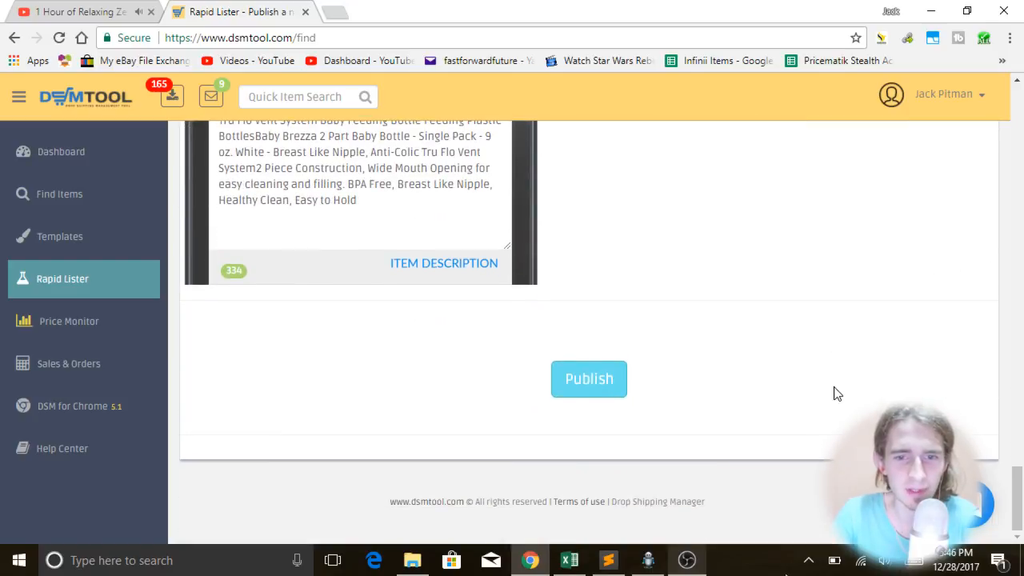
# - Recheck the Walmart price, final eBay price, item quantity and competitor details against the listing title
pyautogui.scroll(10, 834, 393)
pyautogui.scroll(5, 827, 380)
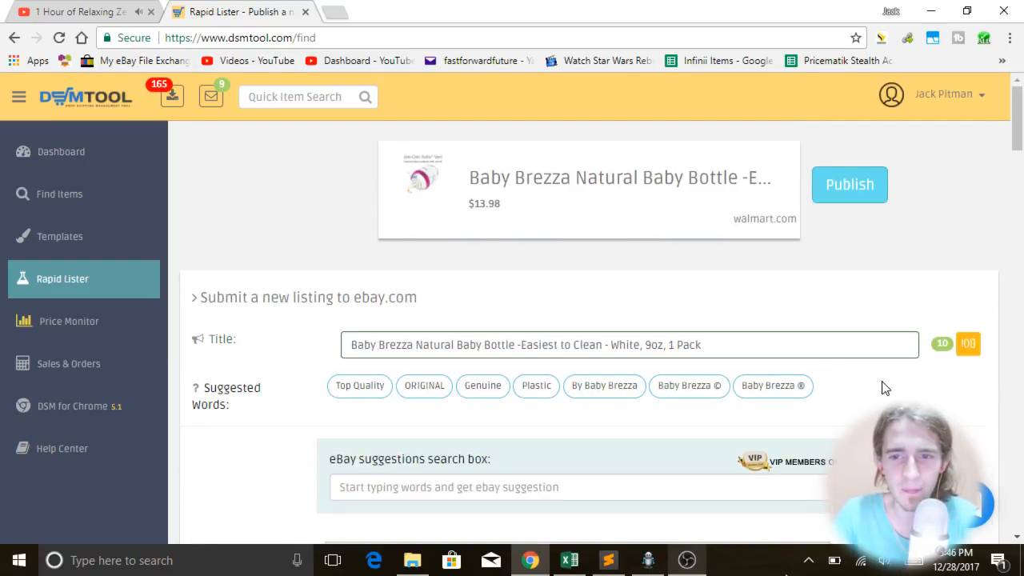
pyautogui.scroll(-7, 882, 380)
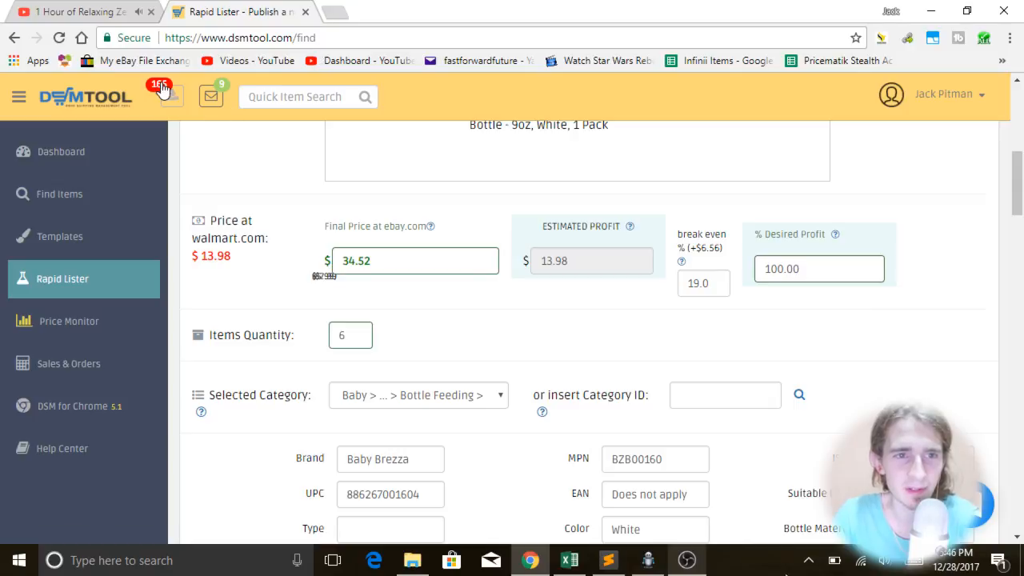
pyautogui.scroll(3, 304, 359)
pyautogui.scroll(3, 302, 360)
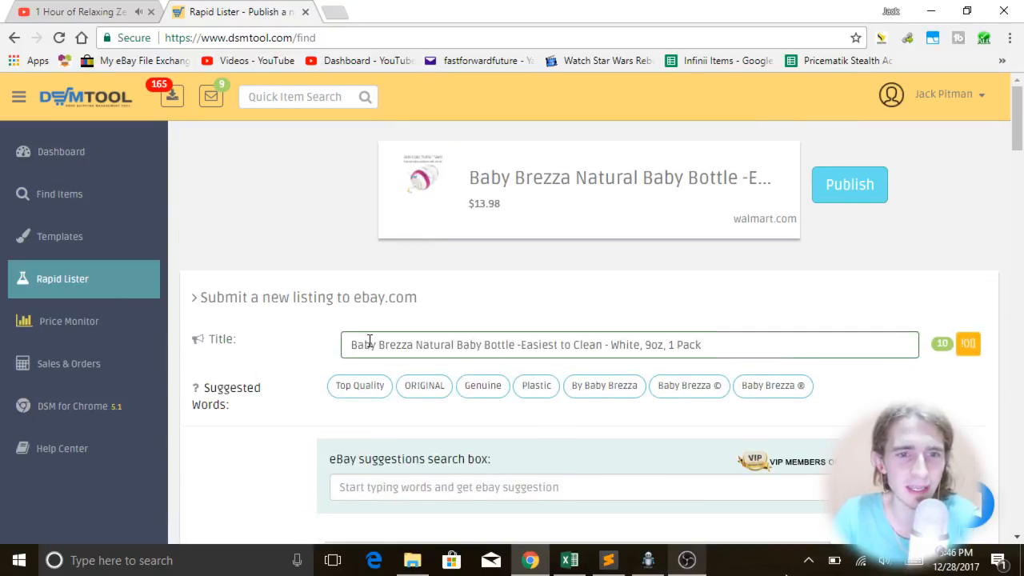
pyautogui.scroll(-4, 342, 346)
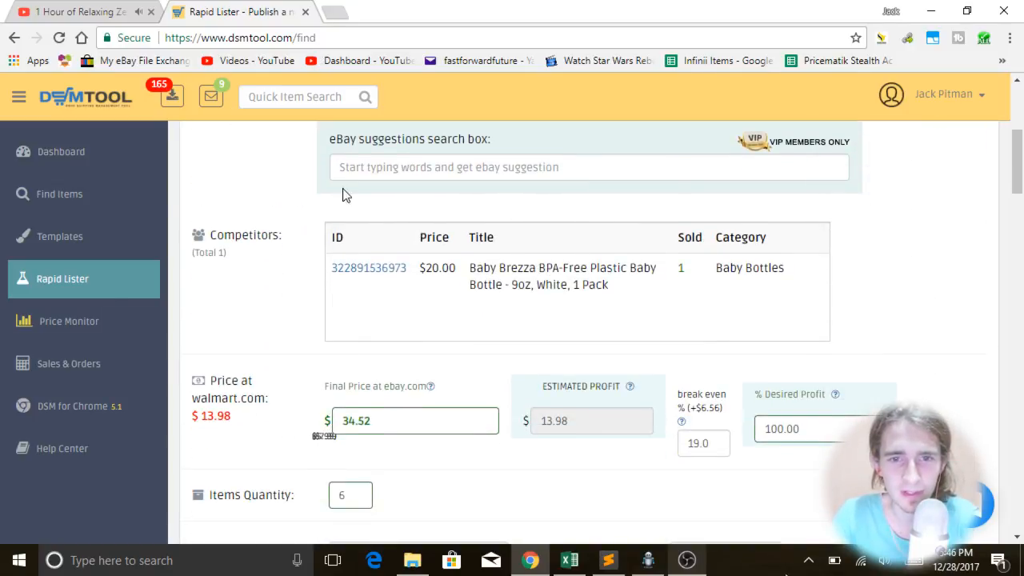
pyautogui.scroll(2, 269, 264)
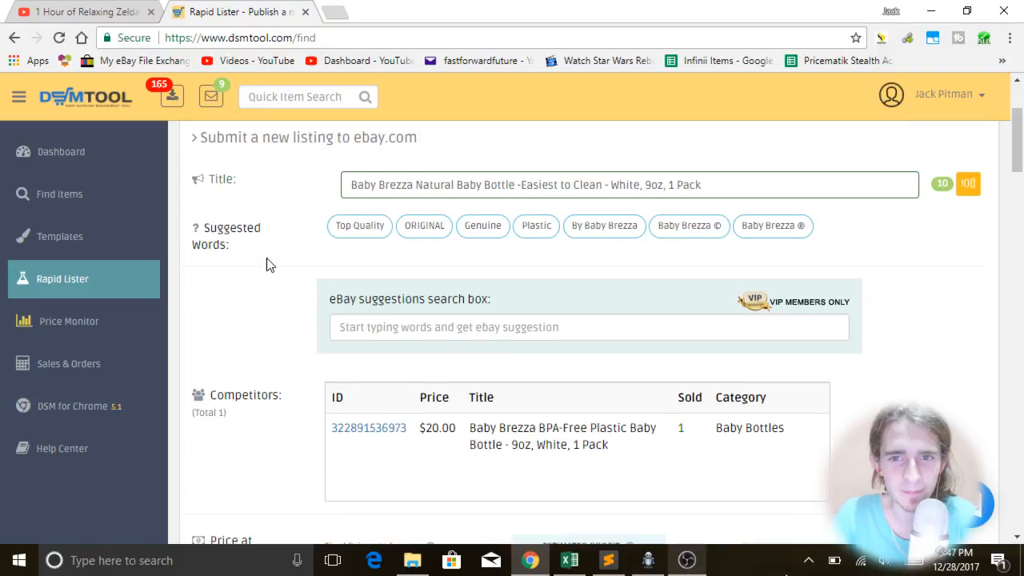
# - Examine the full listing title for the Baby Brezza bottle by highlighting its text, leaving the wording as it is
pyautogui.click(503, 178)
pyautogui.hotkey('ctrl', 'a')
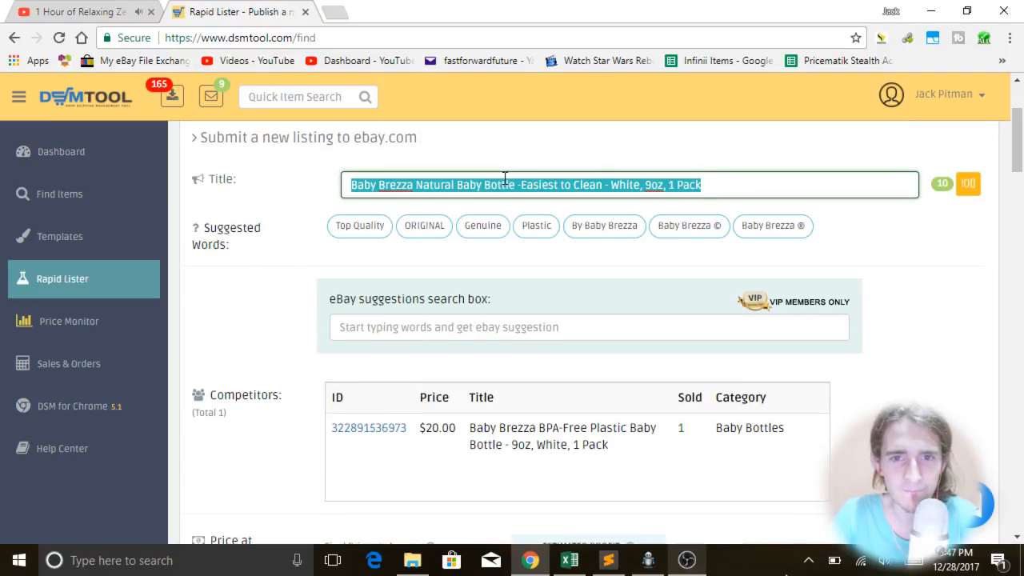
pyautogui.doubleClick(744, 191)
pyautogui.click(746, 192)
pyautogui.tripleClick(746, 192)
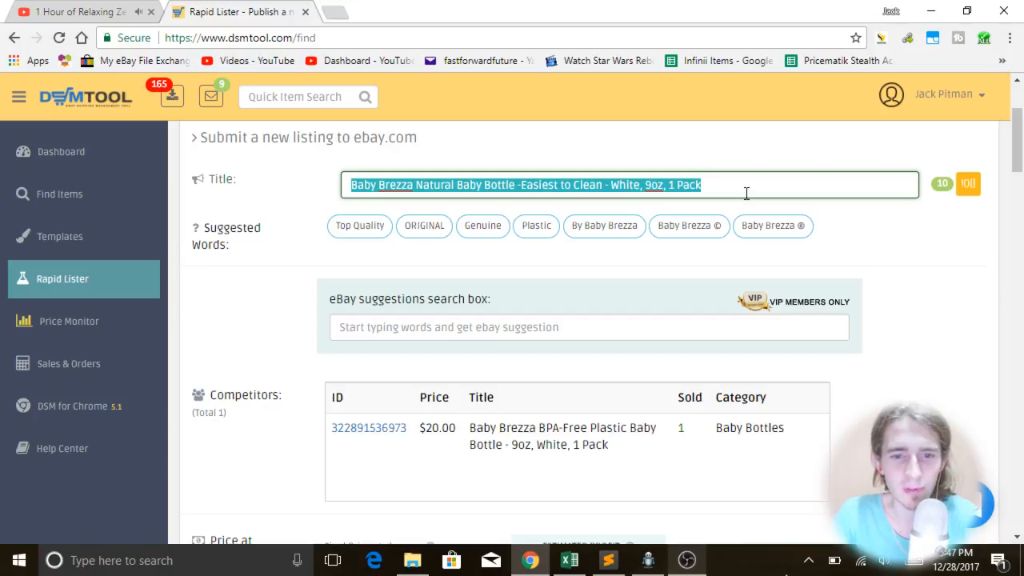
pyautogui.tripleClick(746, 193)
pyautogui.click(765, 189)
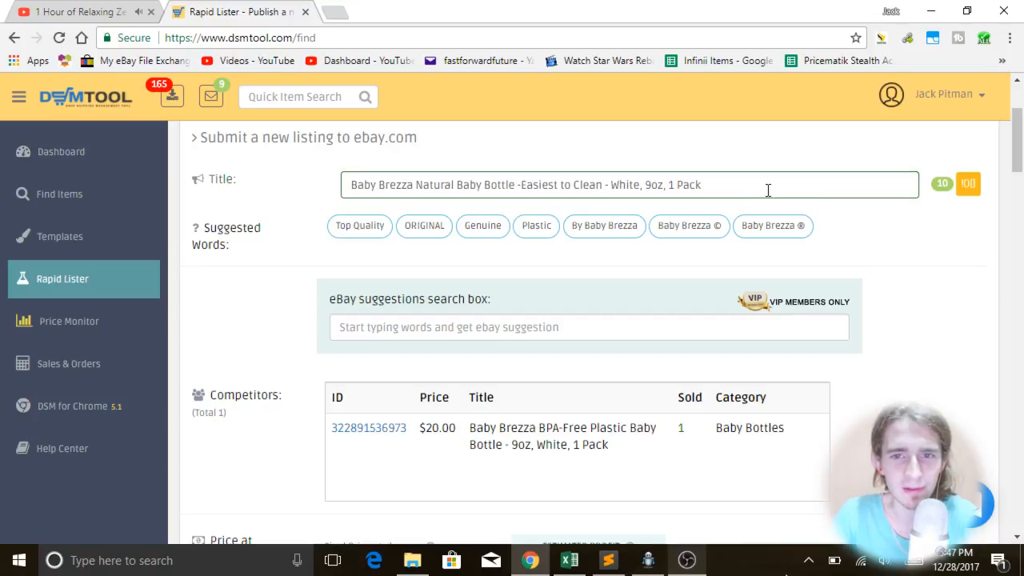
pyautogui.tripleClick(754, 189)
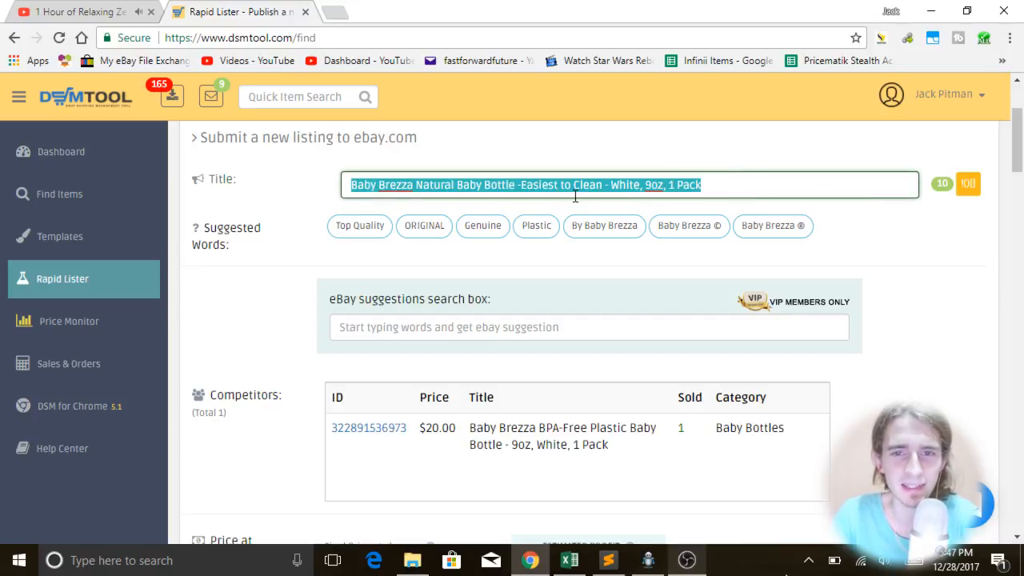
pyautogui.click(934, 263)
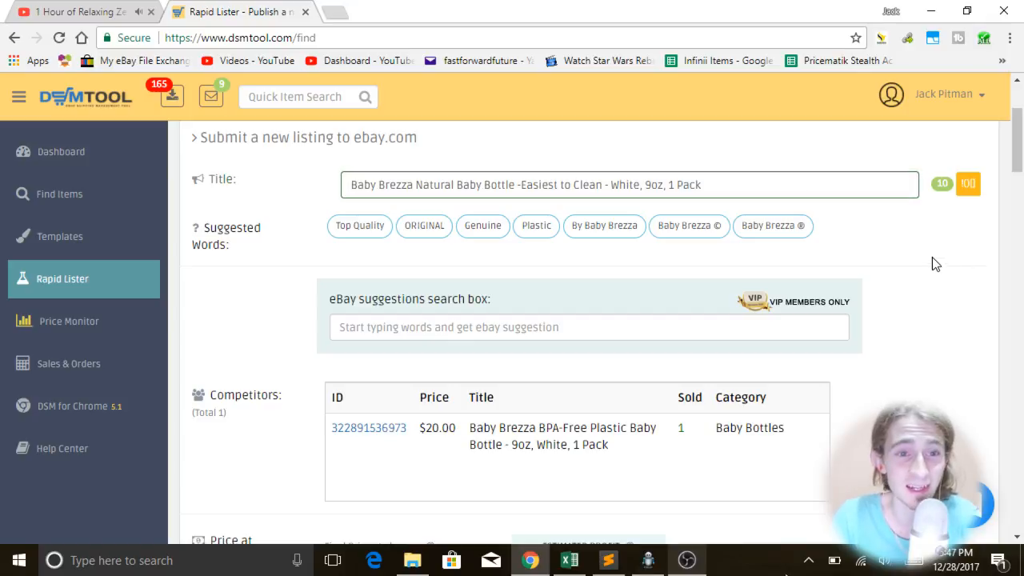
pyautogui.tripleClick(743, 194)
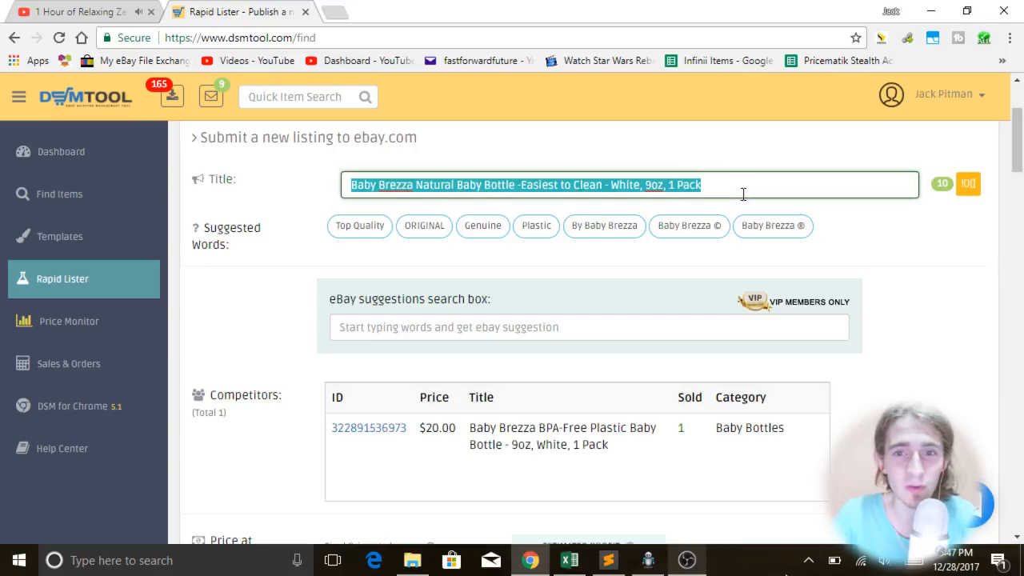
pyautogui.click(920, 274)
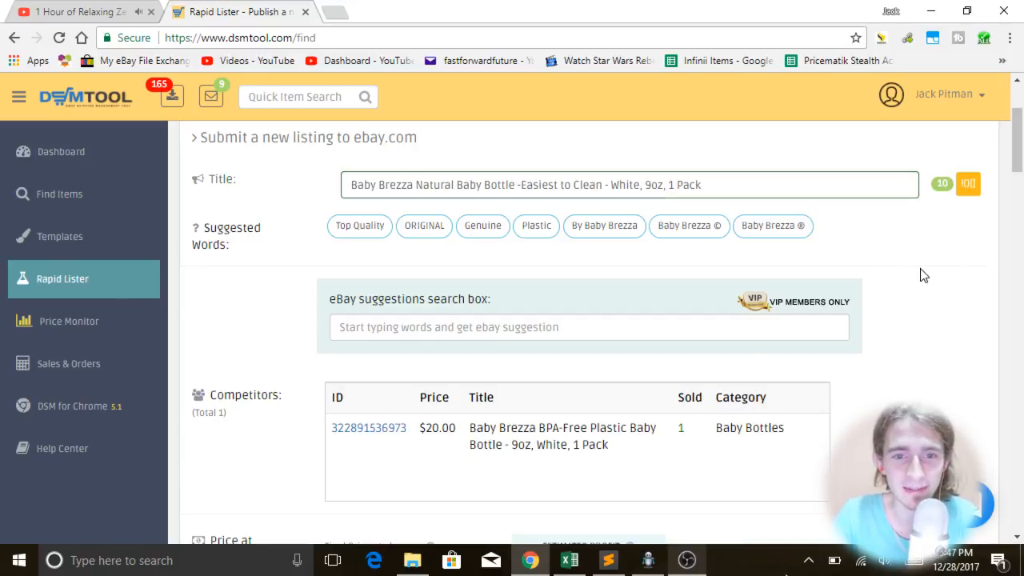
# - Examine the competitor's price, final eBay price, estimated profit, item specifics and title once more before publishing
pyautogui.scroll(-1, 922, 275)
pyautogui.scroll(-4, 923, 275)
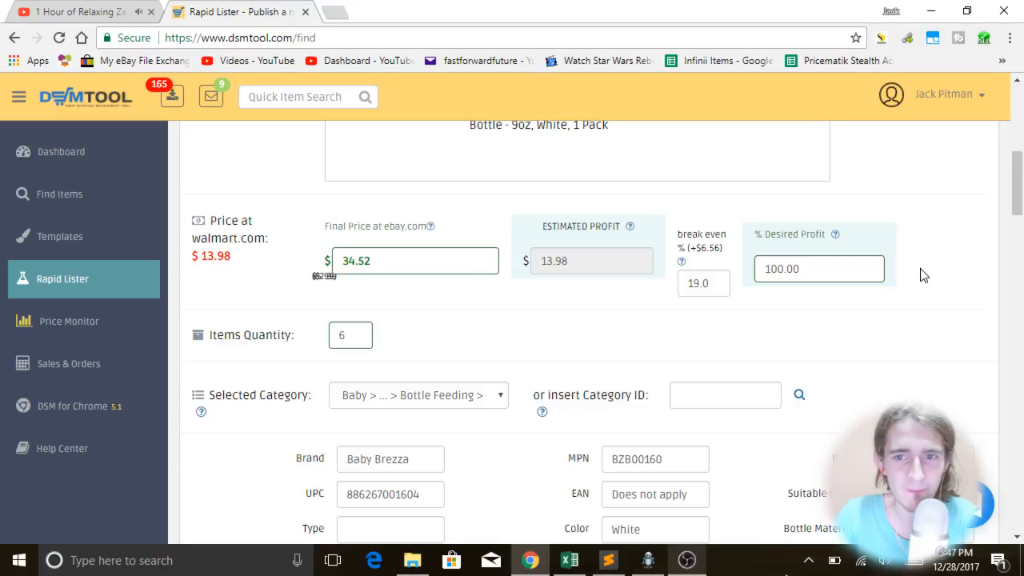
pyautogui.scroll(-2, 920, 274)
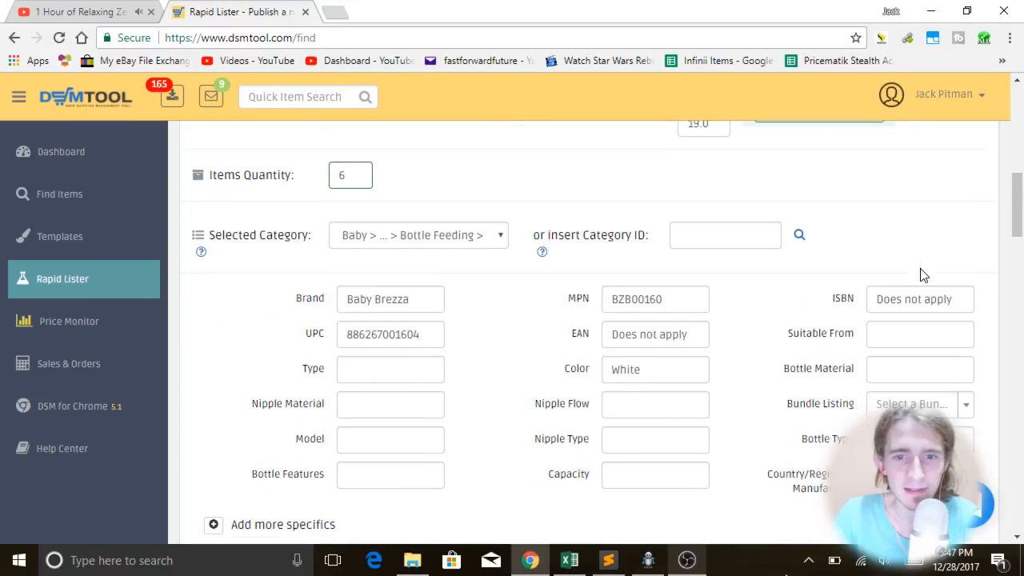
pyautogui.scroll(4, 920, 274)
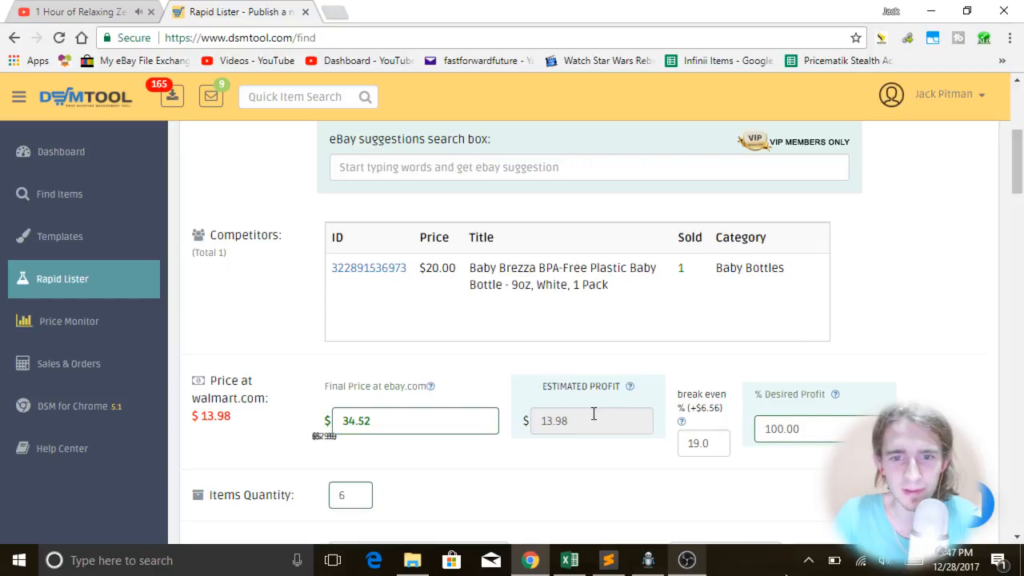
pyautogui.scroll(3, 598, 431)
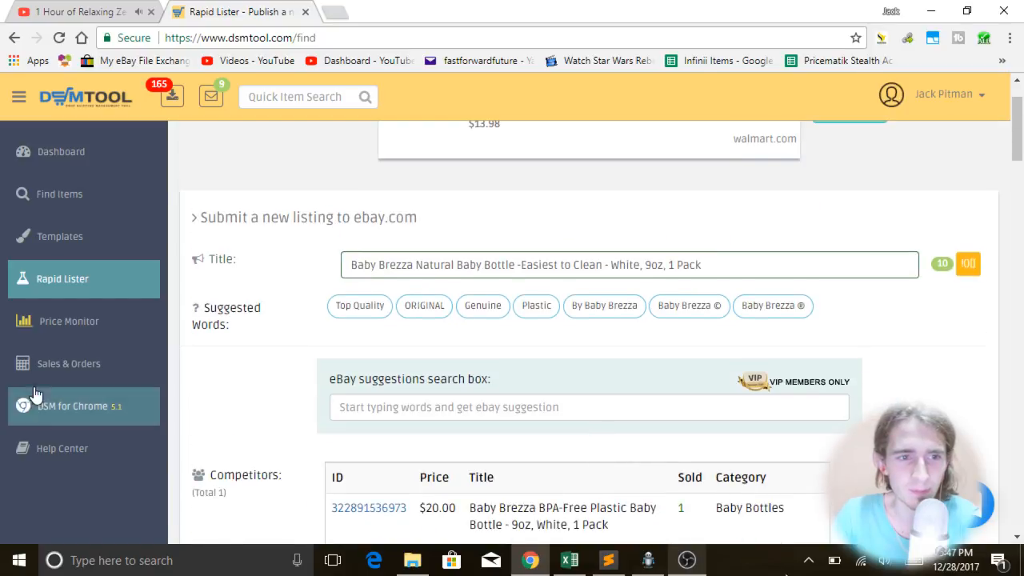
pyautogui.scroll(1, 281, 408)
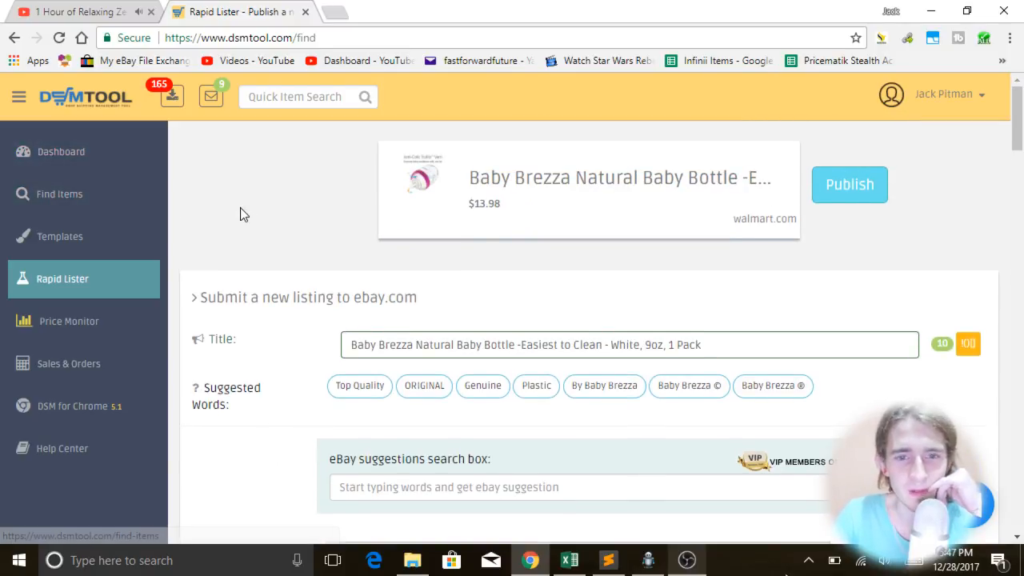
pyautogui.scroll(-5, 240, 213)
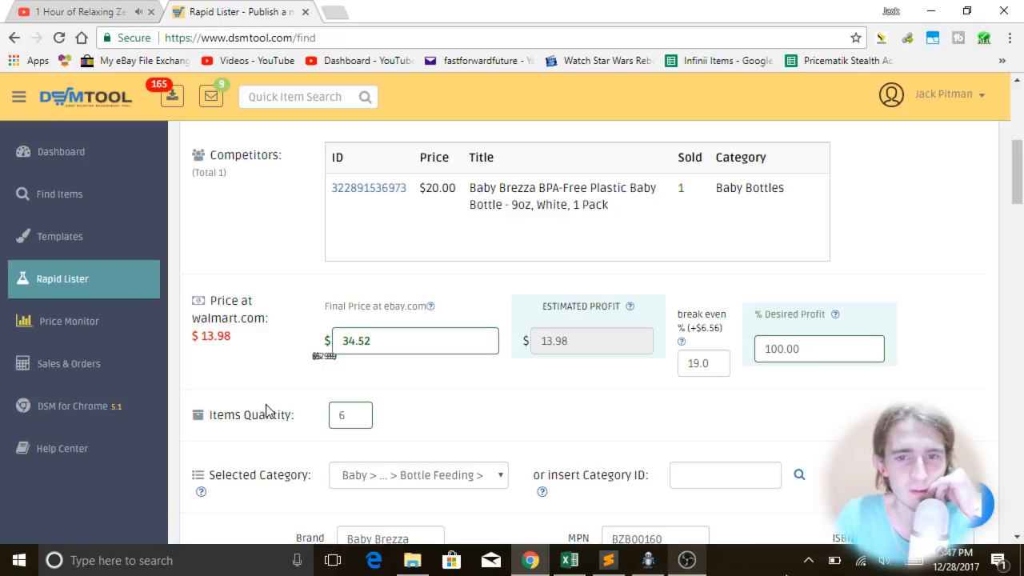
pyautogui.doubleClick(603, 340)
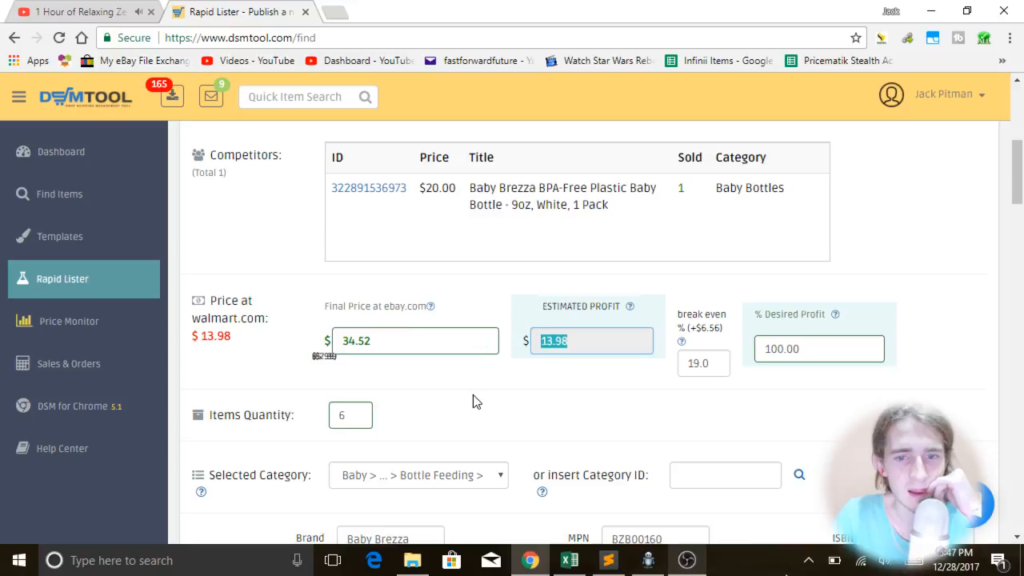
pyautogui.scroll(-5, 475, 400)
pyautogui.scroll(8, 509, 320)
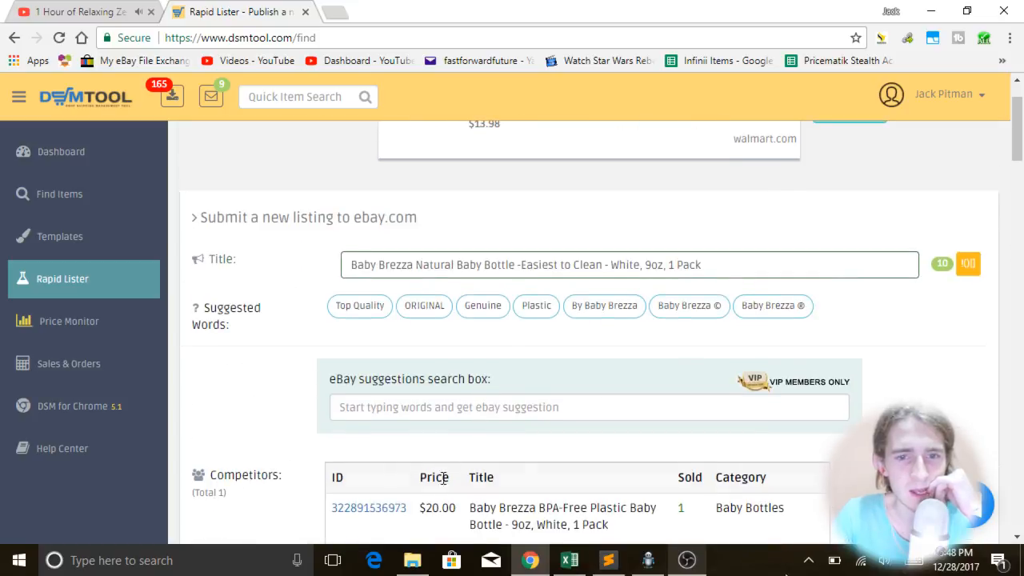
pyautogui.scroll(1, 444, 477)
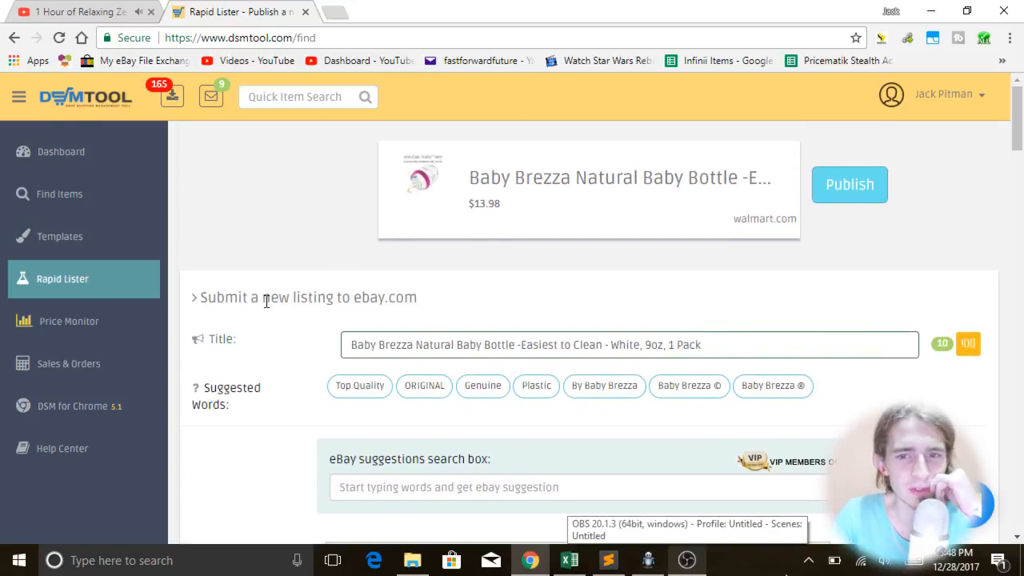
pyautogui.scroll(-1, 266, 304)
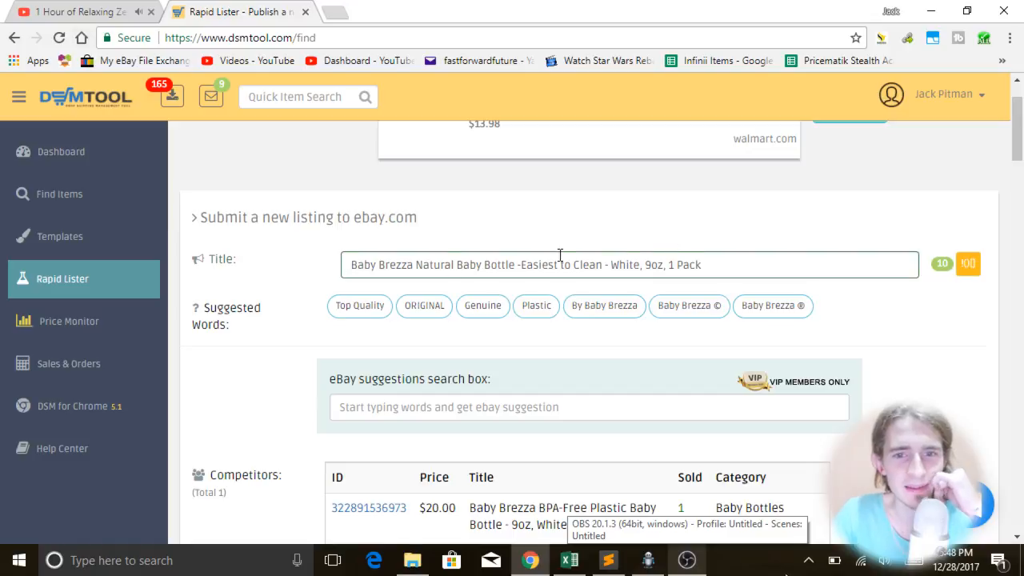
pyautogui.scroll(-4, 560, 256)
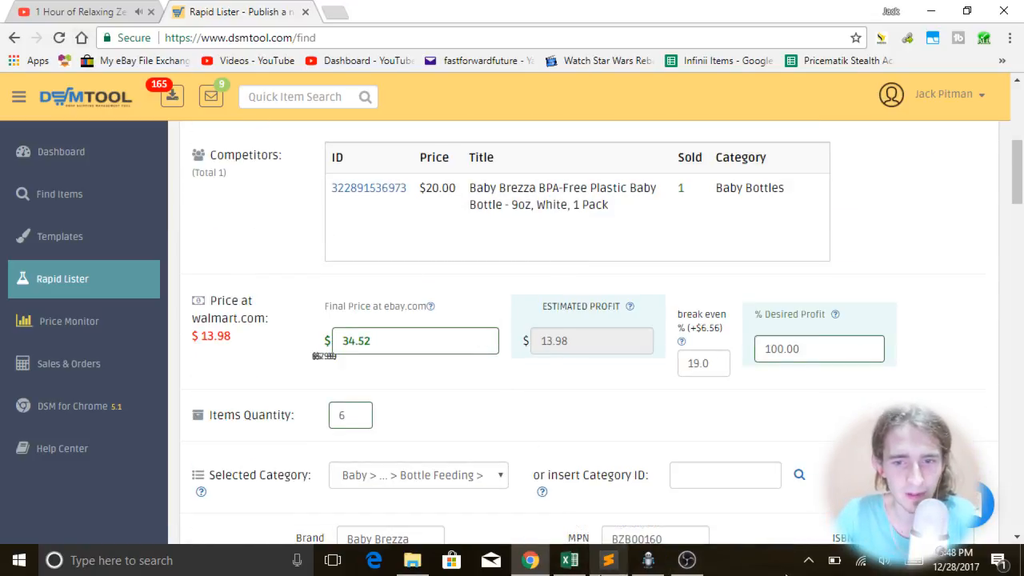
pyautogui.click(569, 560)
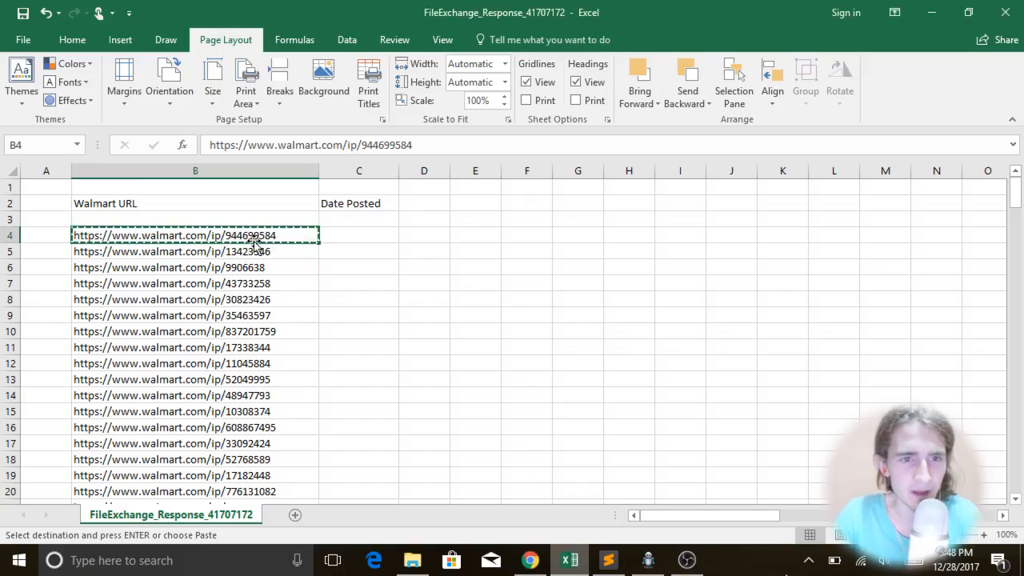
pyautogui.click(530, 560)
pyautogui.click(333, 12)
pyautogui.write('https://www.walmart.com/ip/944699584')
pyautogui.press('Return')
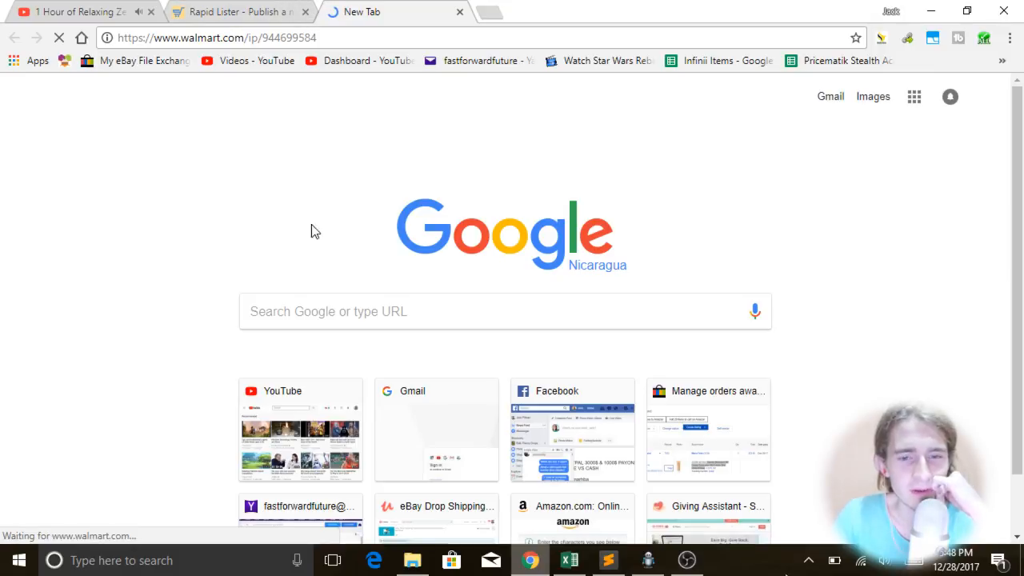
pyautogui.click(212, 8)
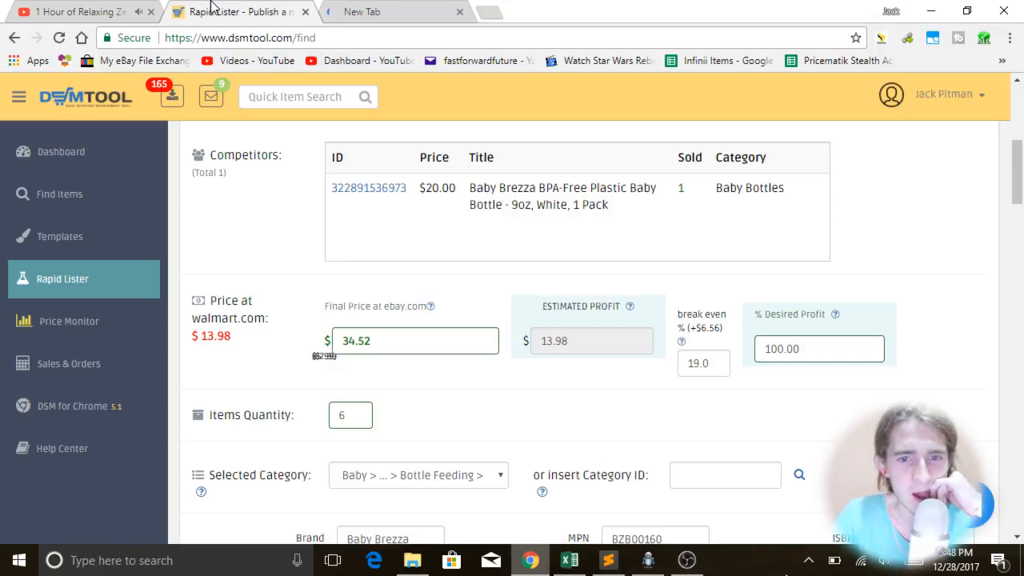
pyautogui.click(372, 10)
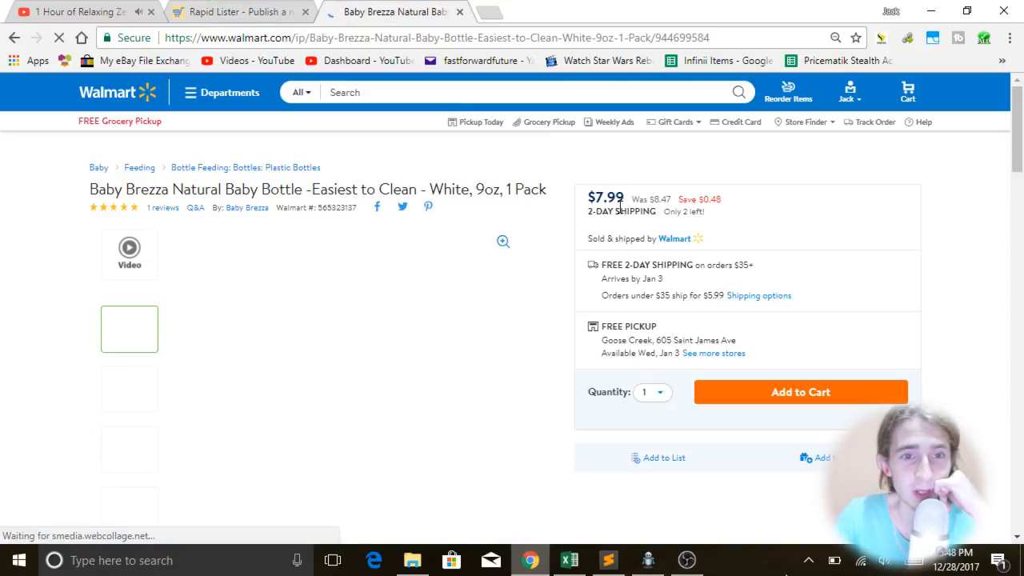
# - Compare the Walmart price shown in Rapid Lister with the price on the Baby Brezza product page
pyautogui.click(226, 8)
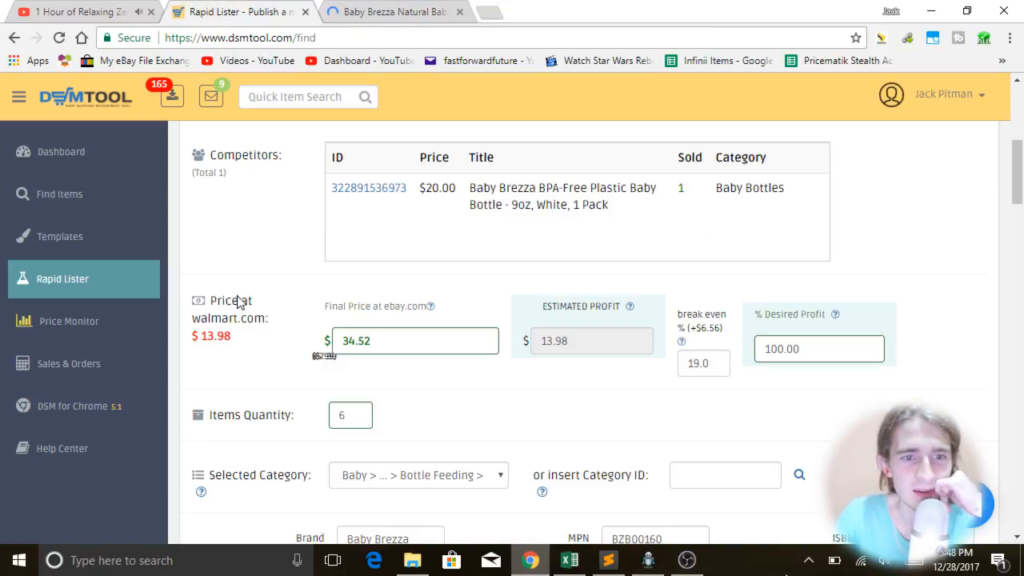
pyautogui.tripleClick(212, 336)
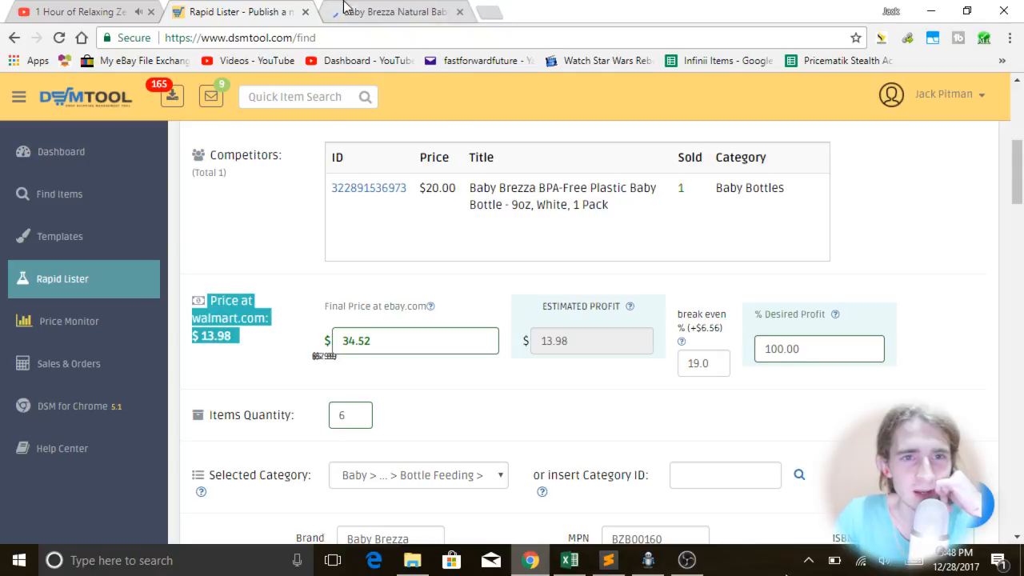
pyautogui.click(344, 7)
pyautogui.doubleClick(614, 199)
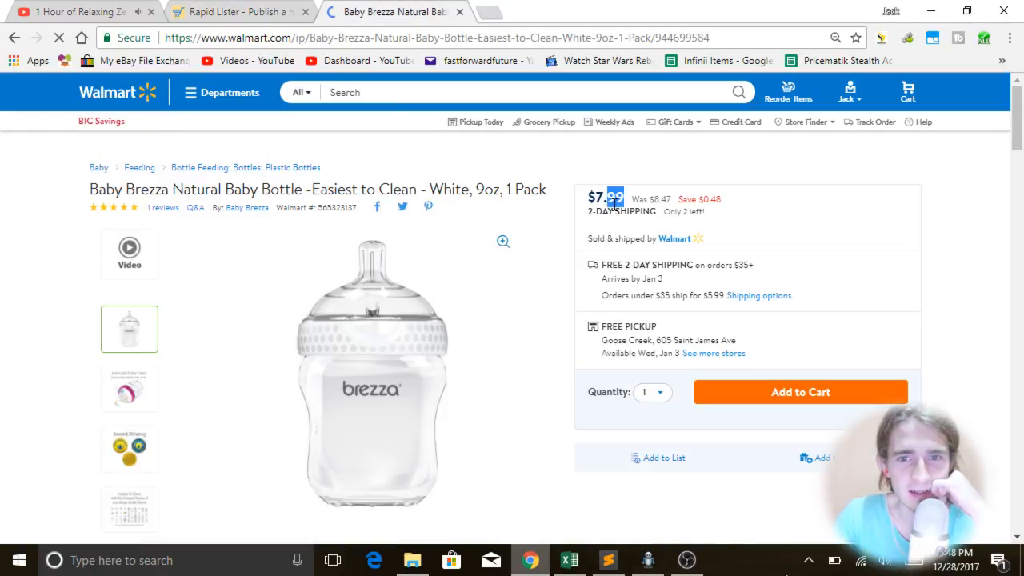
# - Add the 7.99 item price and the 5.99 shipping charge in Calculator, and return to the browser
pyautogui.click(19, 560)
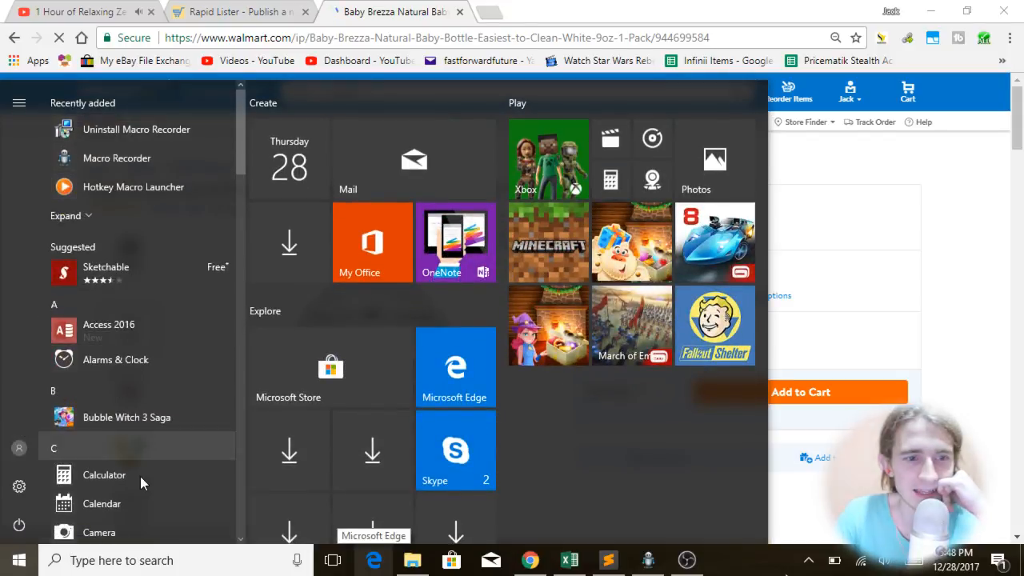
pyautogui.click(140, 476)
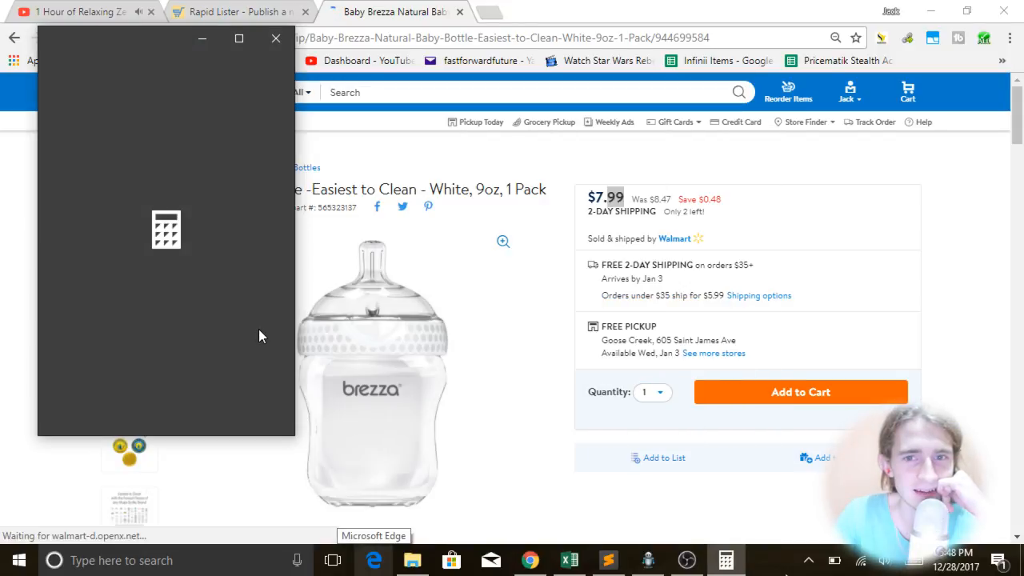
pyautogui.click(73, 292)
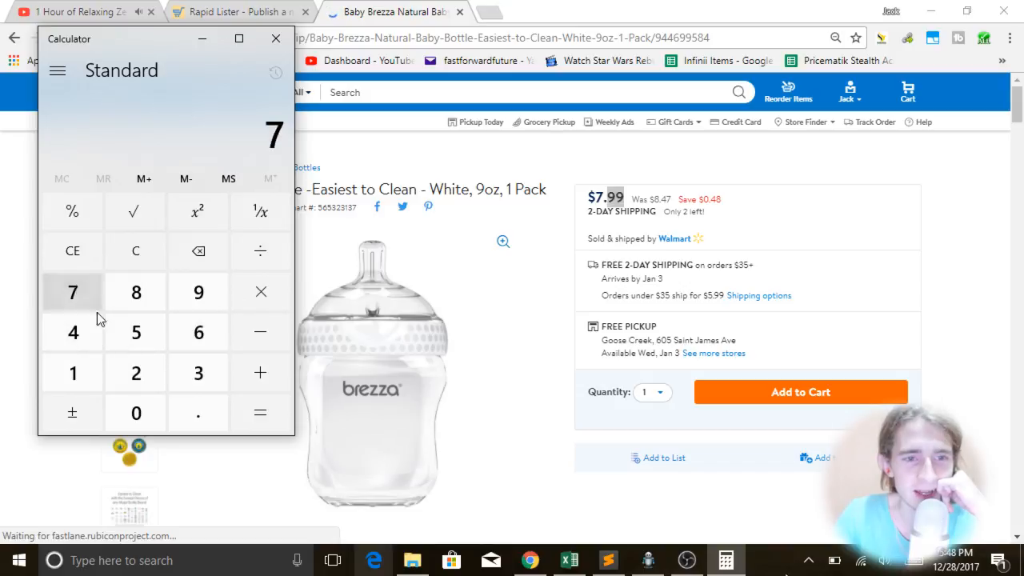
pyautogui.click(203, 421)
pyautogui.doubleClick(200, 292)
pyautogui.click(261, 373)
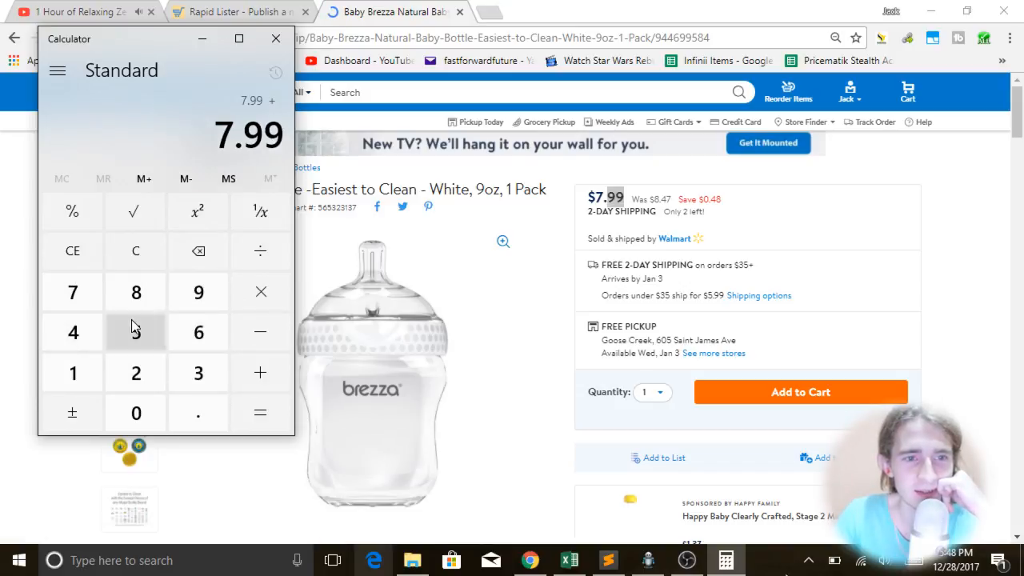
pyautogui.click(136, 332)
pyautogui.click(198, 413)
pyautogui.click(198, 292)
pyautogui.click(199, 292)
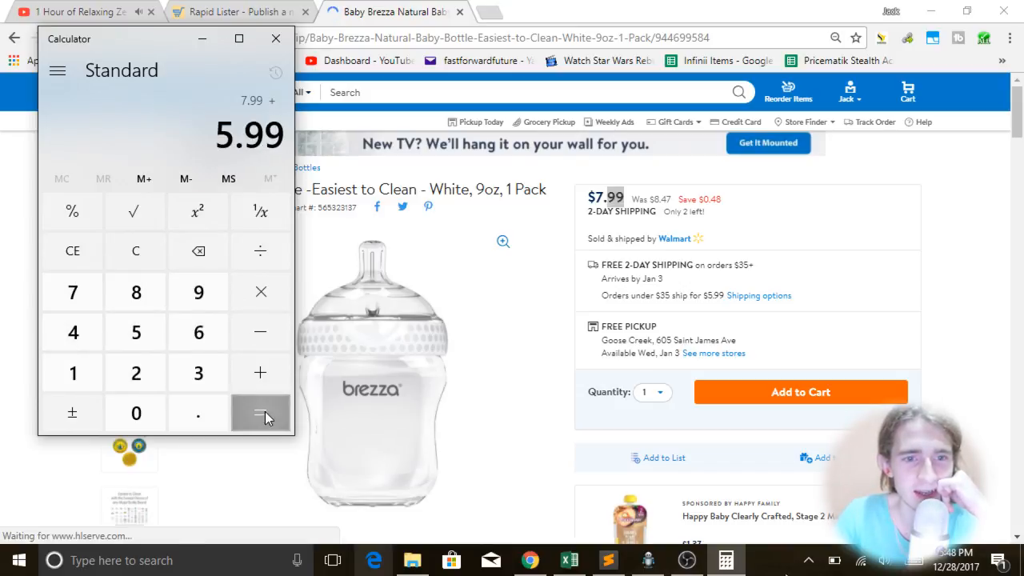
pyautogui.click(260, 413)
pyautogui.click(928, 280)
# - Examine the Walmart cost and final eBay price in Rapid Lister against the Walmart product page
pyautogui.click(210, 11)
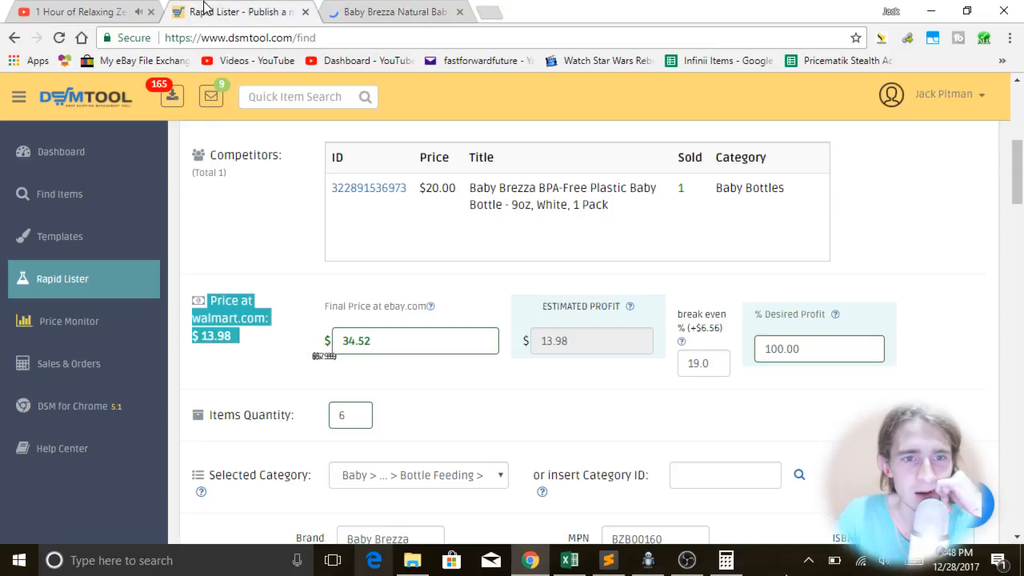
pyautogui.click(298, 307)
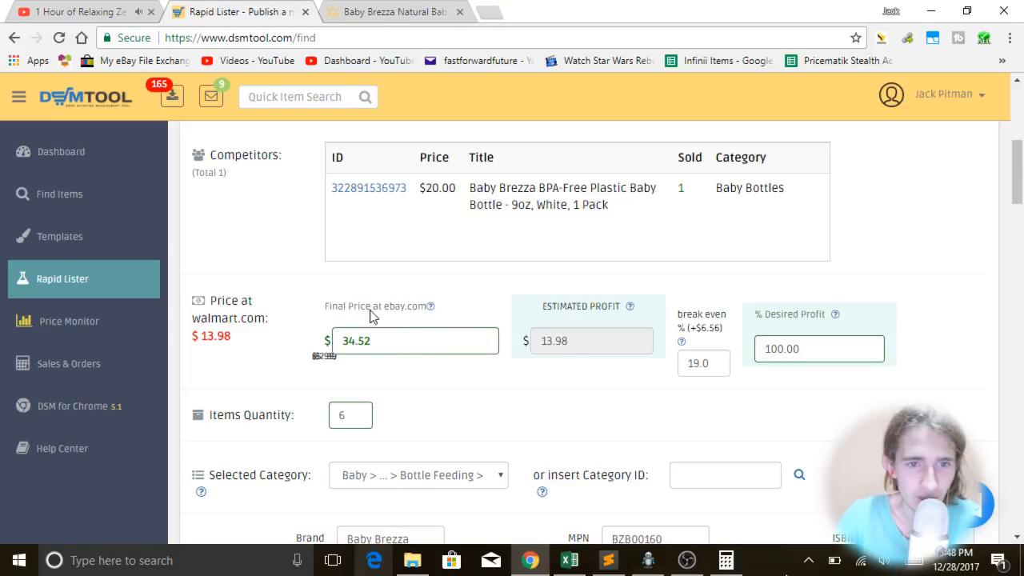
pyautogui.click(418, 346)
pyautogui.hotkey('ctrl', 'a')
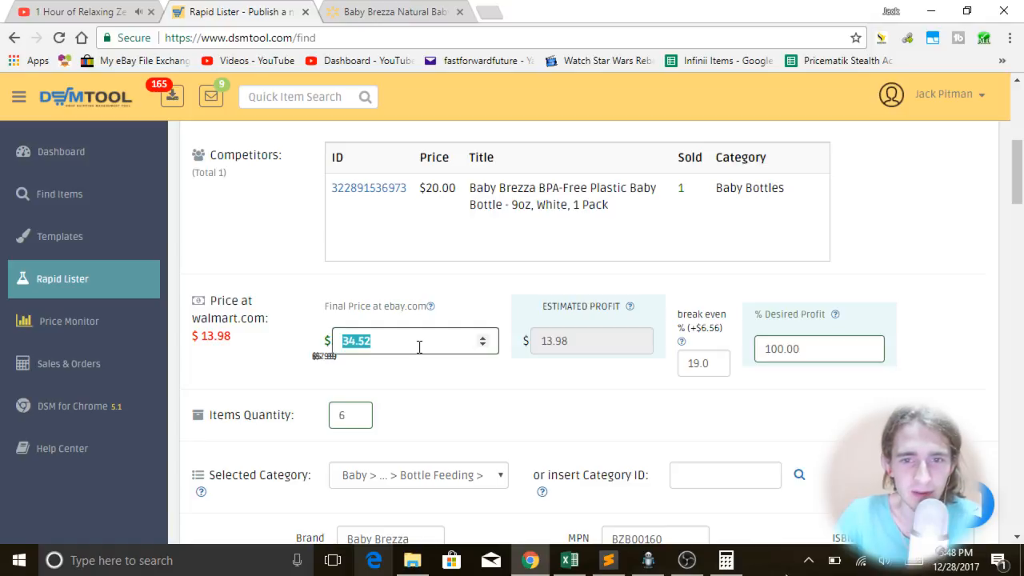
pyautogui.click(394, 11)
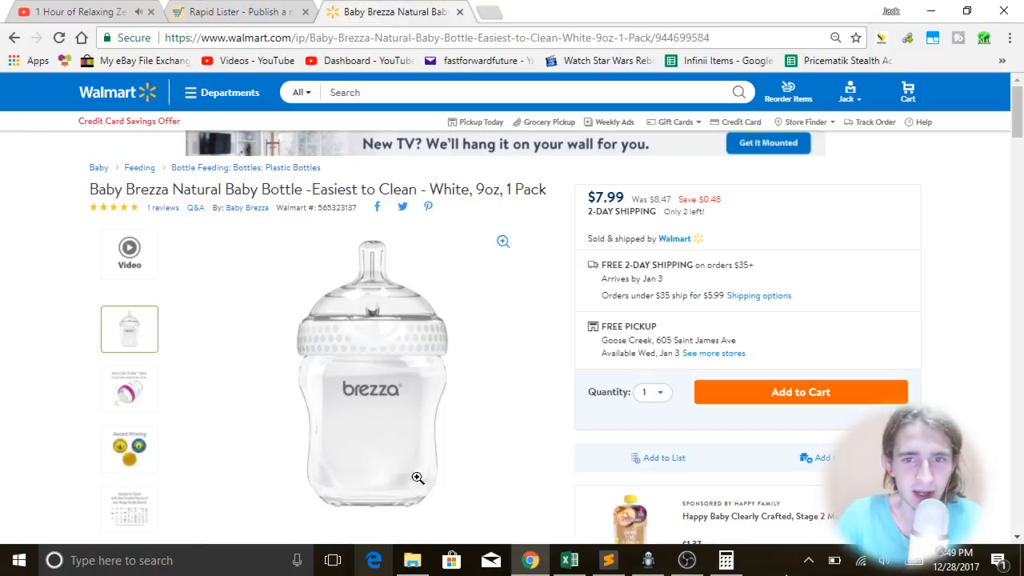
pyautogui.click(258, 10)
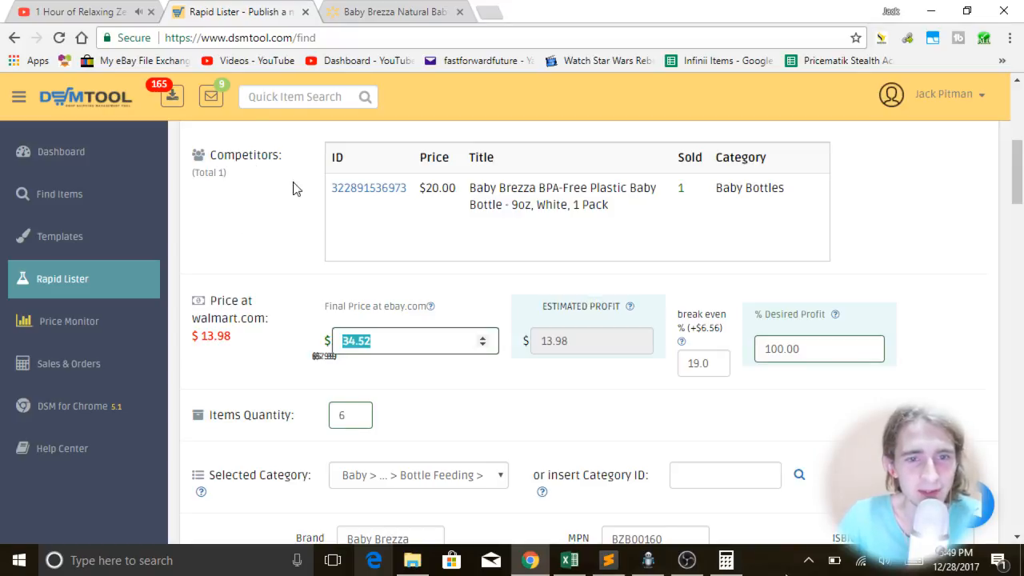
# - Check the competitor's sold count, and look over the listing's item specifics, return policy and images
pyautogui.click(291, 249)
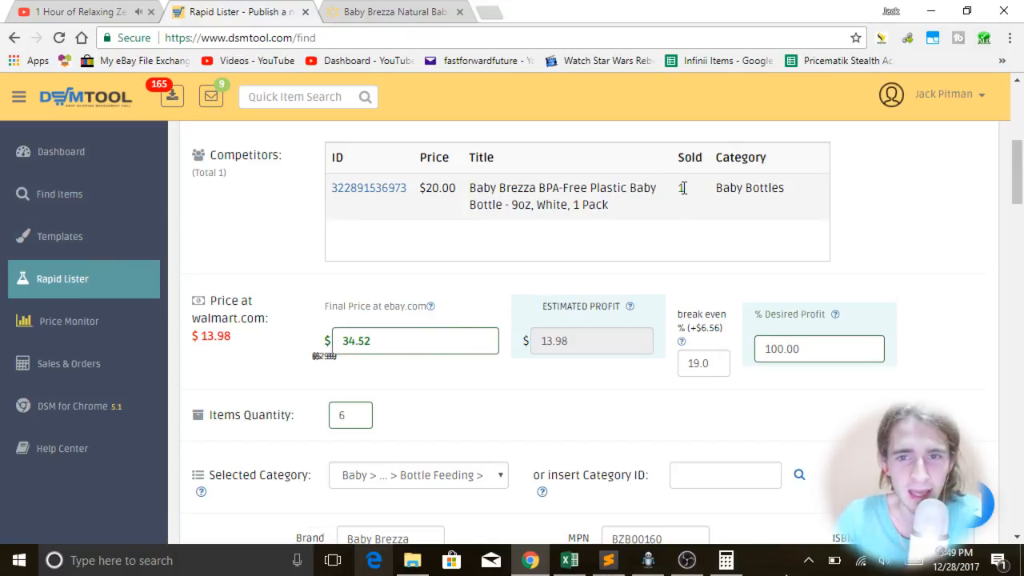
pyautogui.doubleClick(680, 189)
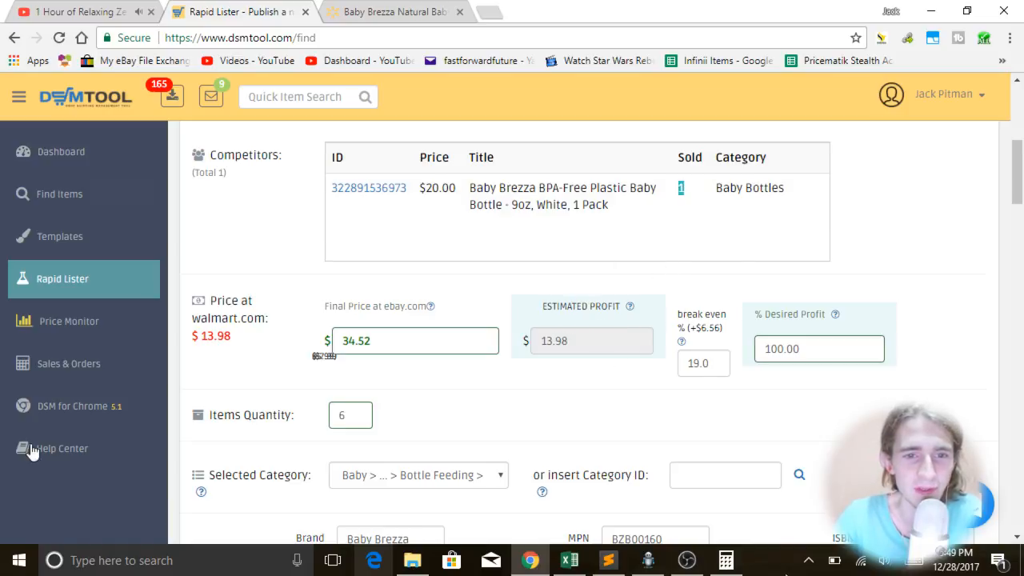
pyautogui.click(271, 272)
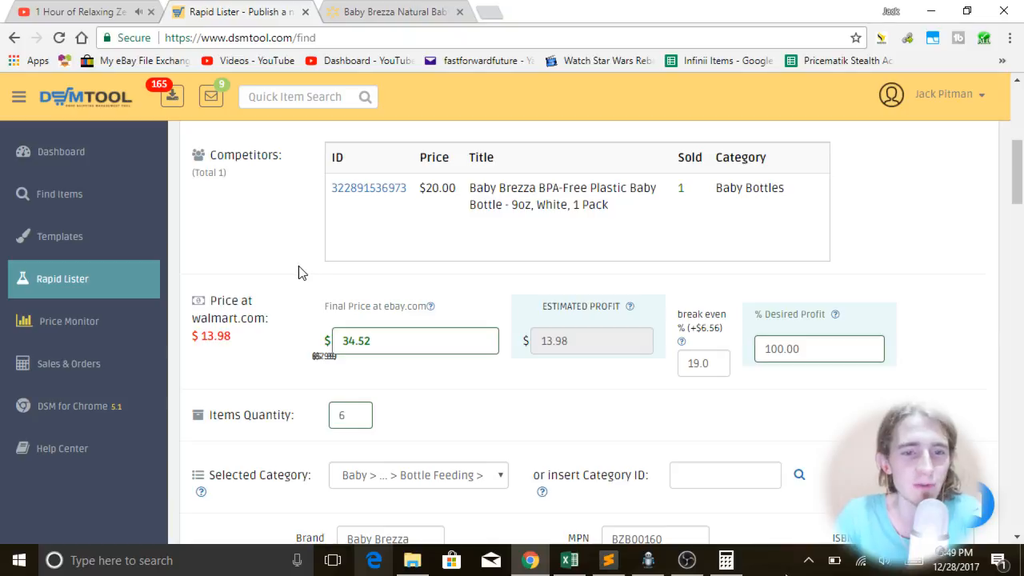
pyautogui.scroll(-3, 245, 245)
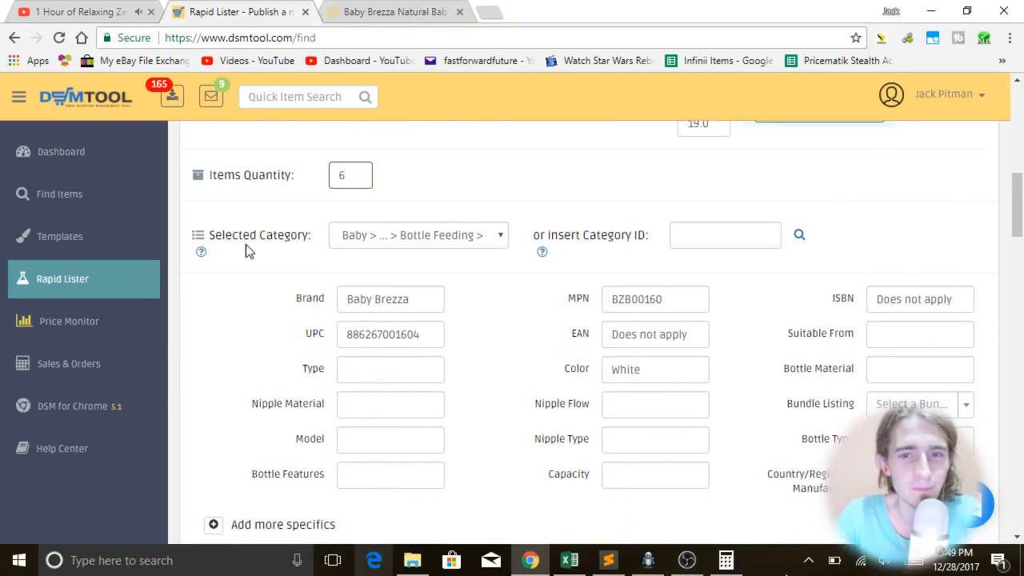
pyautogui.scroll(-4, 246, 249)
pyautogui.scroll(-5, 246, 249)
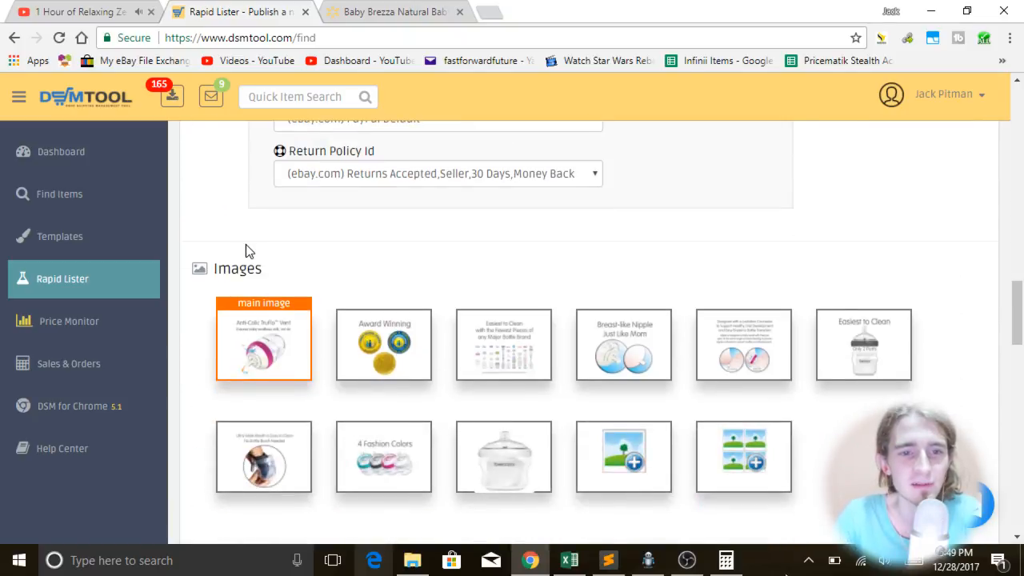
pyautogui.scroll(15, 246, 248)
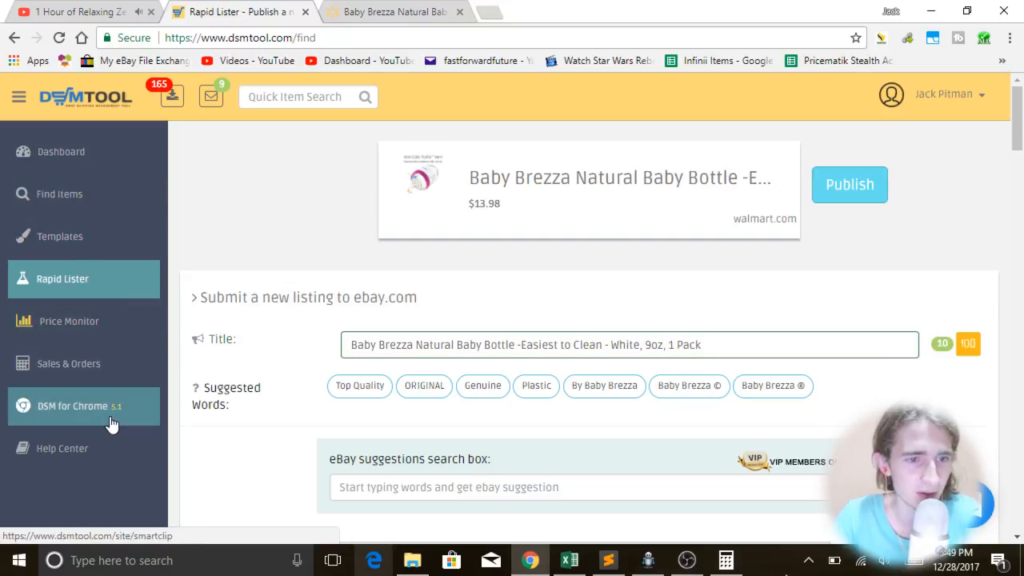
# - Open the DSM Tool account settings and review the general account details
pyautogui.click(19, 100)
pyautogui.click(19, 103)
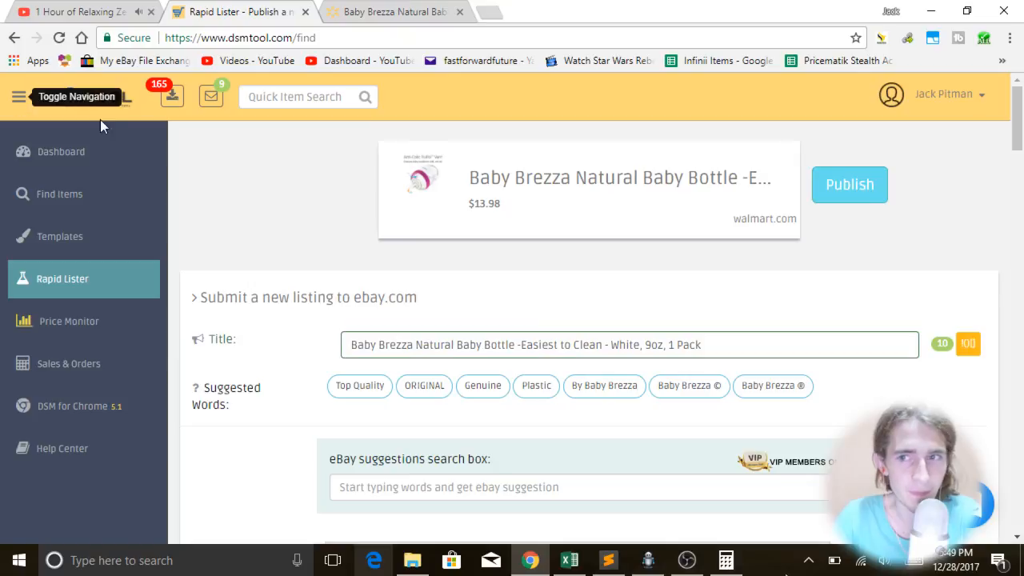
pyautogui.click(980, 106)
pyautogui.click(916, 137)
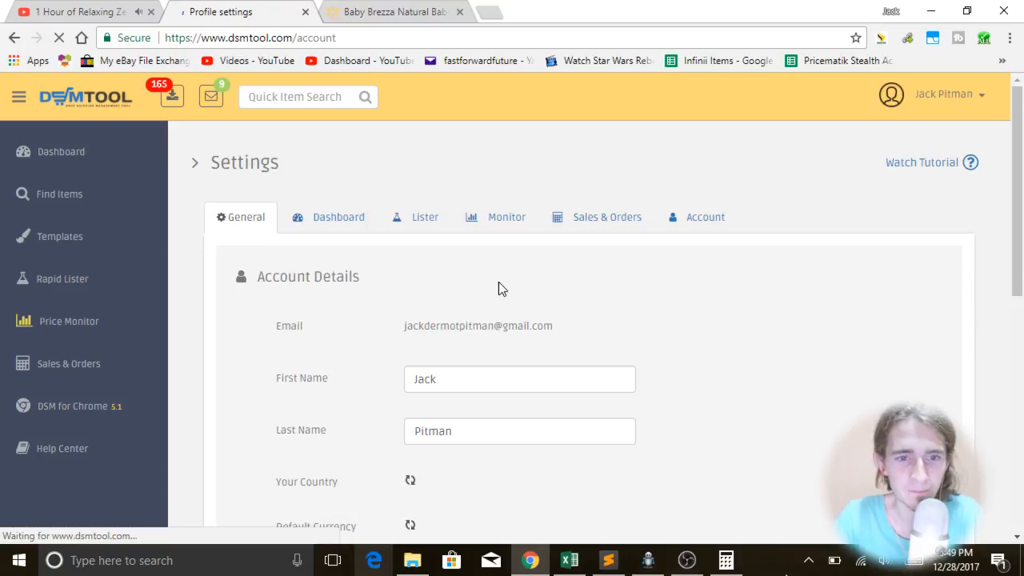
pyautogui.scroll(-3, 498, 288)
pyautogui.scroll(-2, 707, 308)
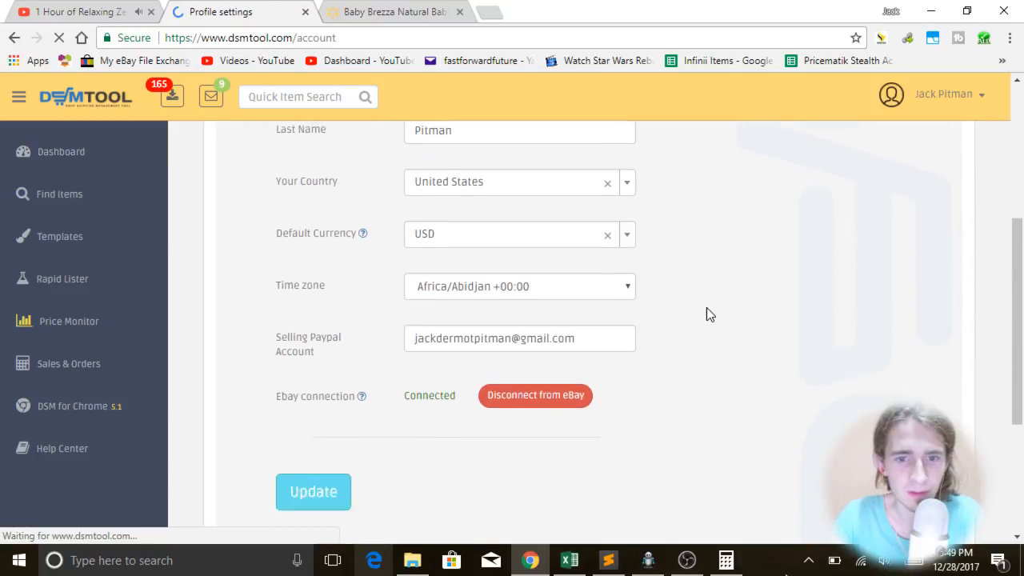
pyautogui.scroll(5, 706, 307)
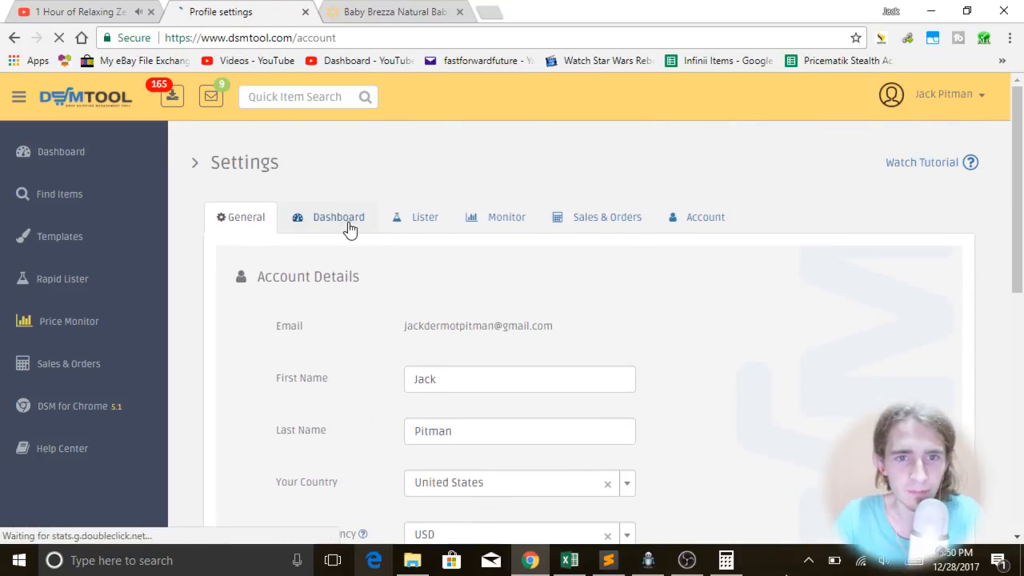
# - Open the Rapid Lister settings and examine the default break-even percentage and desired profit percentage, including the profit help text
pyautogui.click(407, 228)
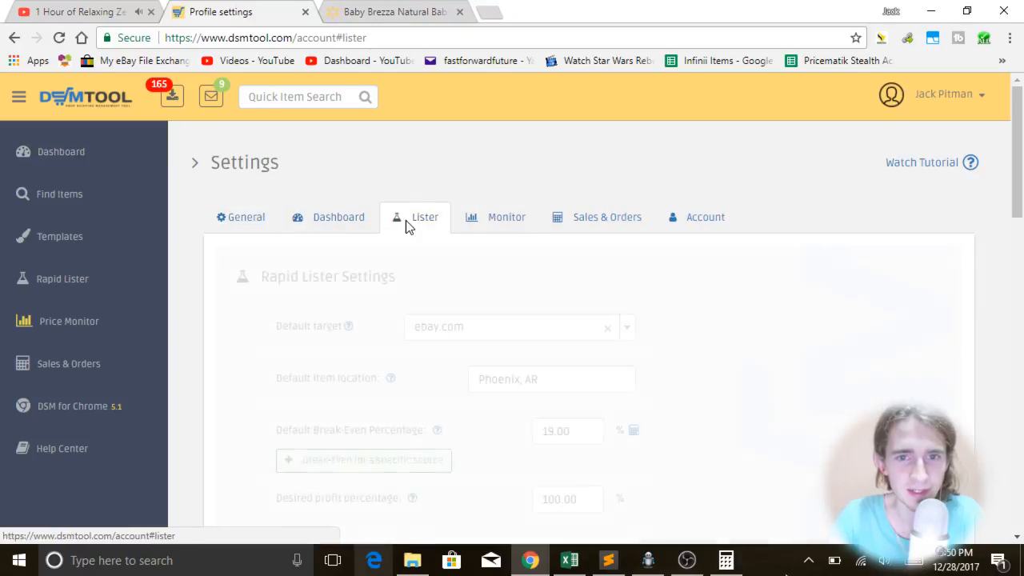
pyautogui.scroll(-1, 804, 274)
pyautogui.scroll(-2, 805, 274)
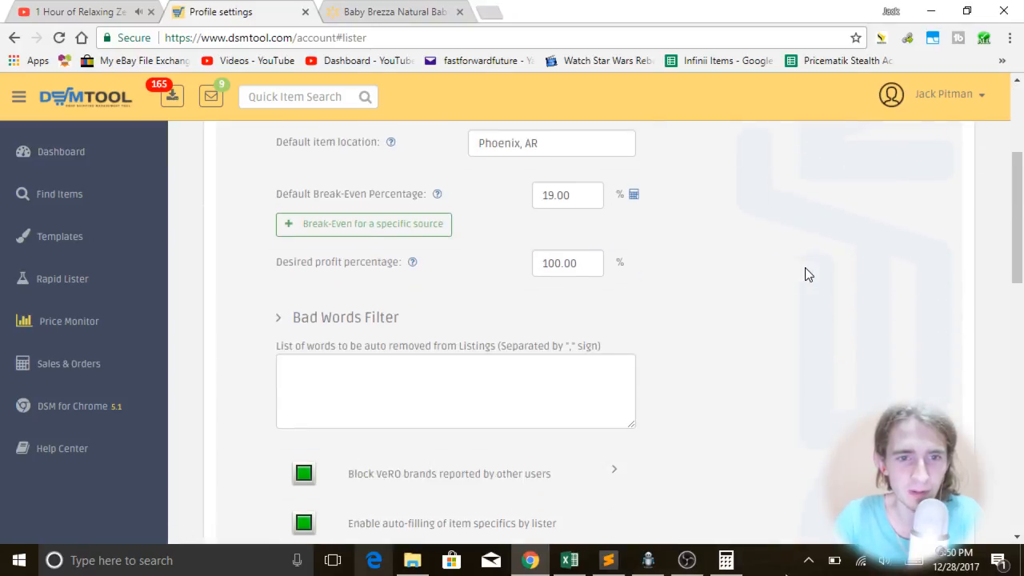
pyautogui.moveTo(412, 261)
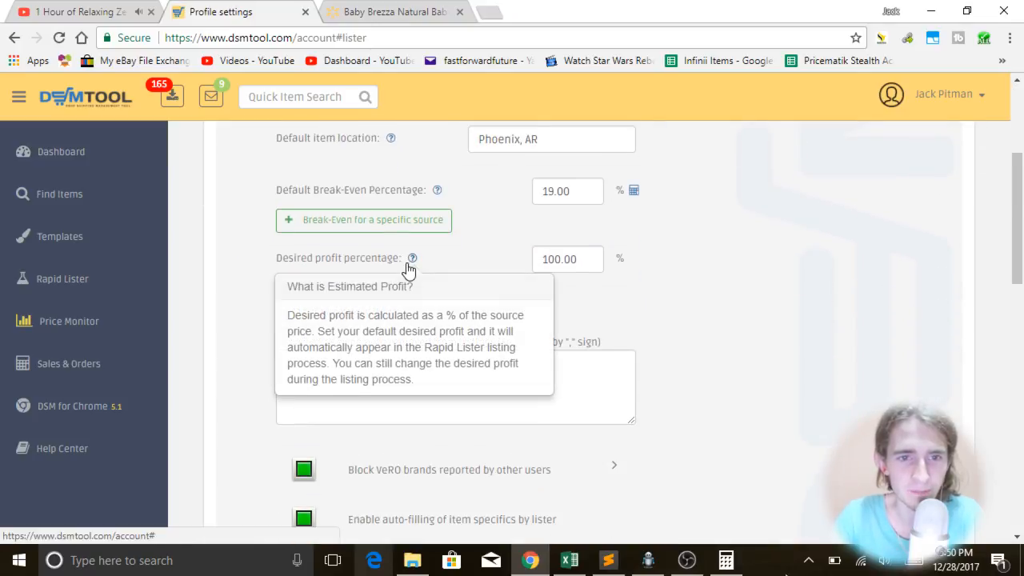
pyautogui.doubleClick(571, 259)
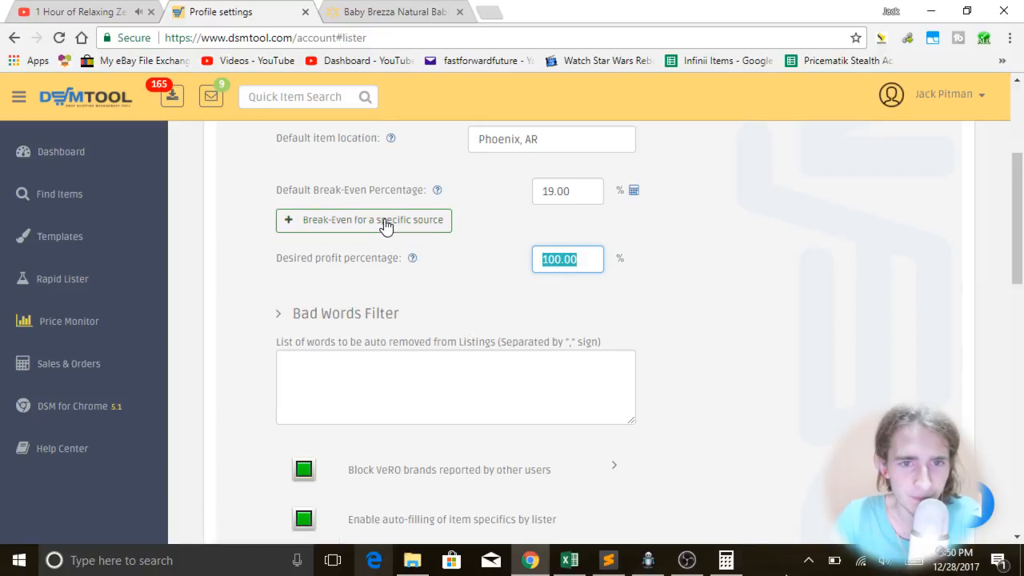
pyautogui.click(591, 190)
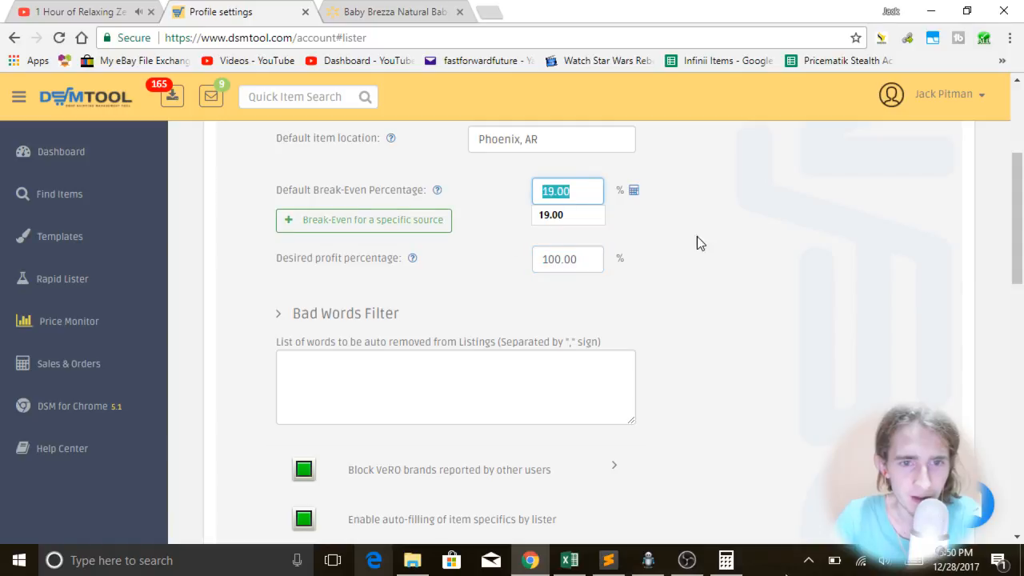
pyautogui.click(719, 253)
pyautogui.scroll(1, 753, 324)
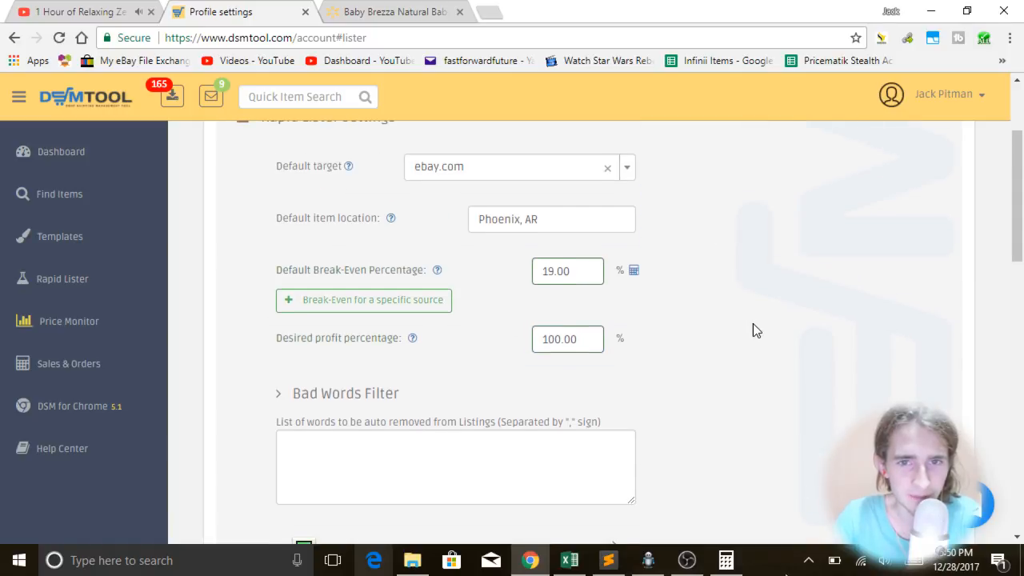
pyautogui.scroll(-1, 752, 323)
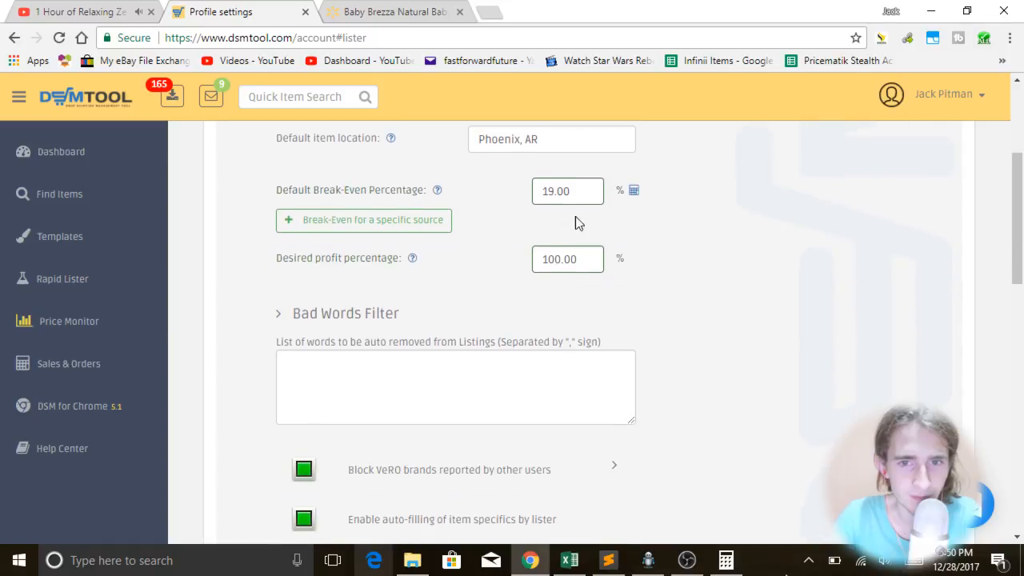
# - Set the default break-even percentage to 0 and the desired profit percentage to 30
pyautogui.click(570, 190)
pyautogui.write('00')
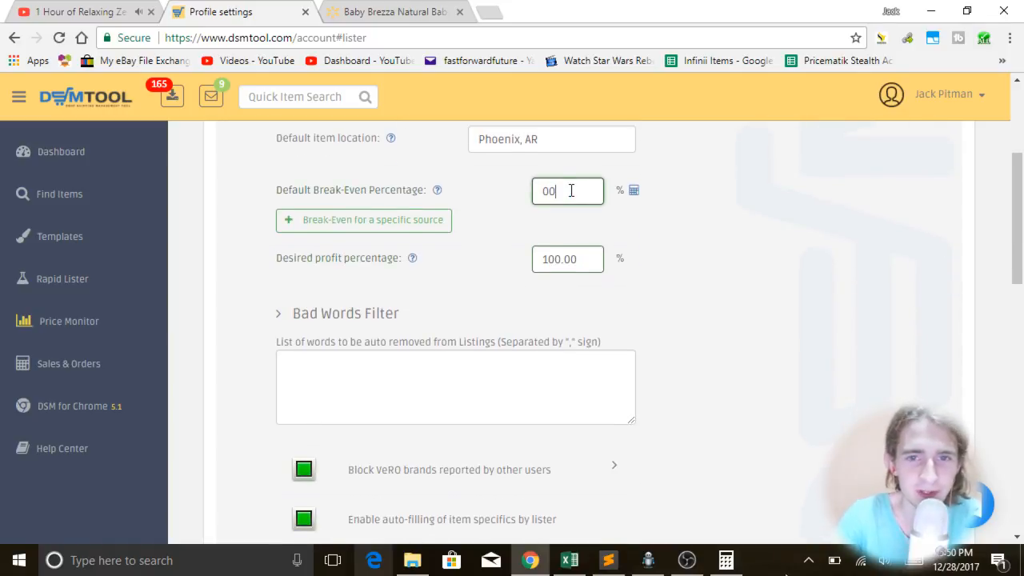
pyautogui.press('BackSpace')
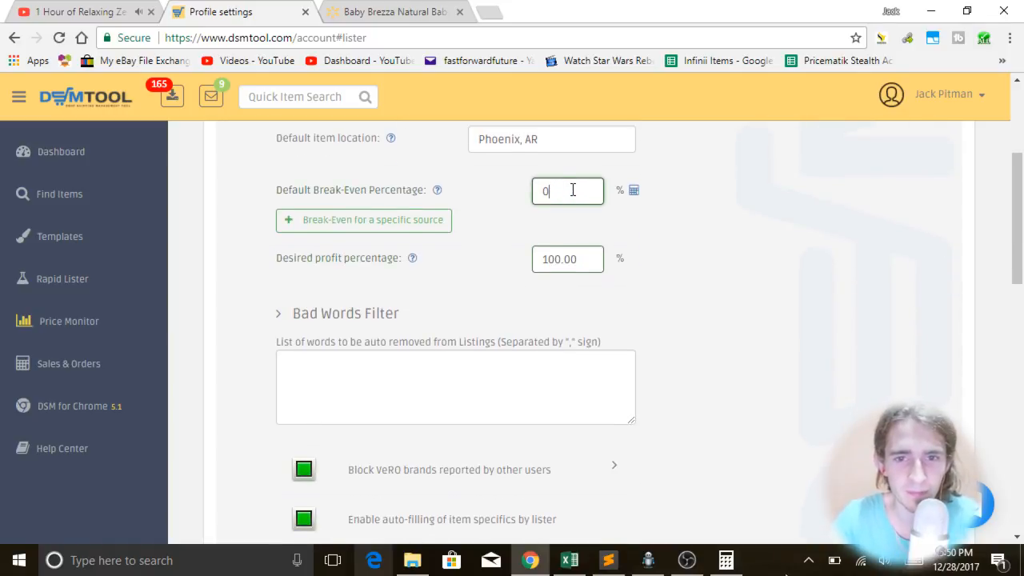
pyautogui.click(589, 262)
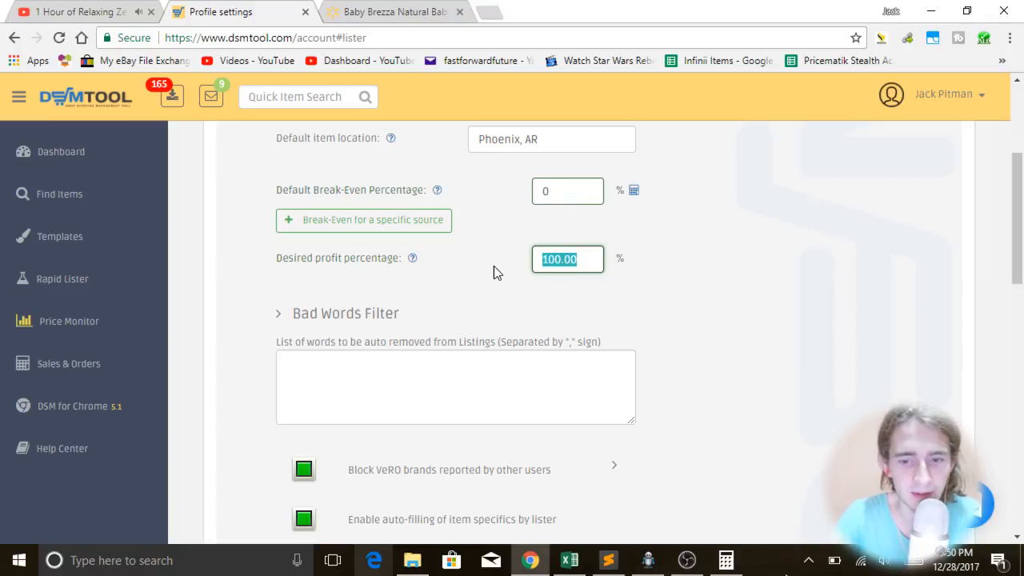
pyautogui.write('30')
pyautogui.click(681, 285)
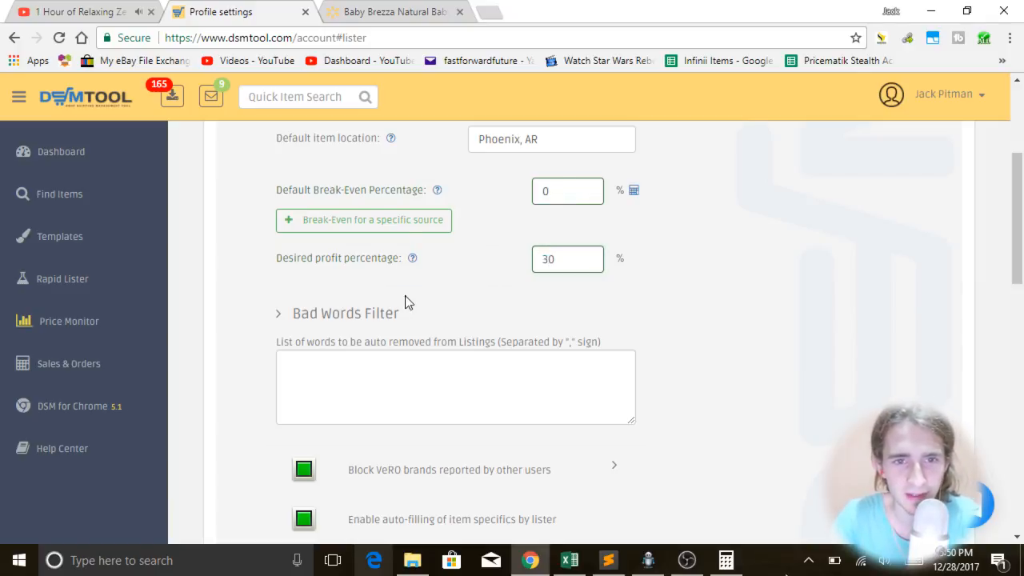
# - Review the desired profit help text and the Rapid Lister settings for location, bad words, item specifics, brand logo and business policies
pyautogui.moveTo(413, 258)
pyautogui.moveTo(436, 196)
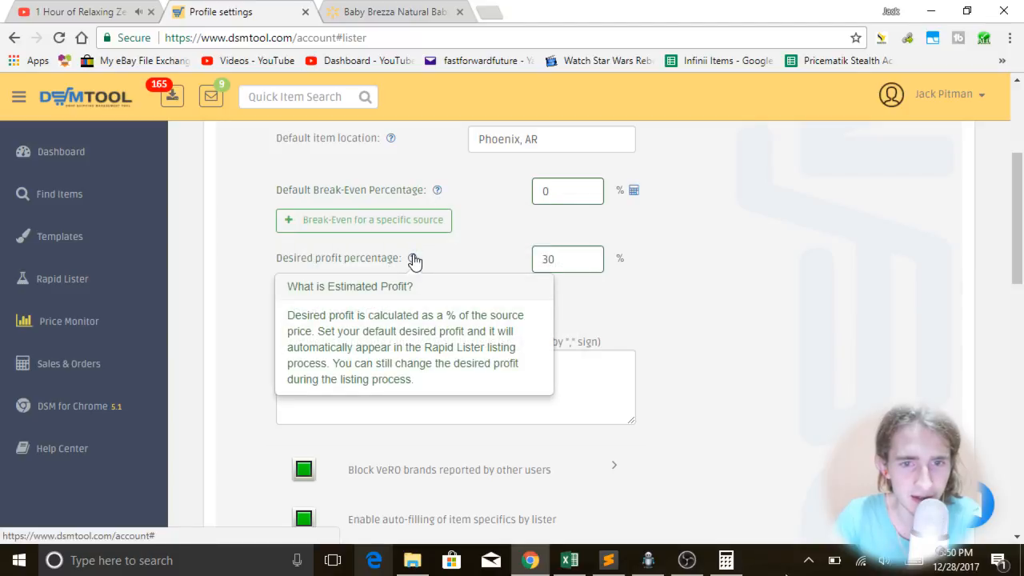
pyautogui.click(568, 258)
pyautogui.scroll(1, 648, 272)
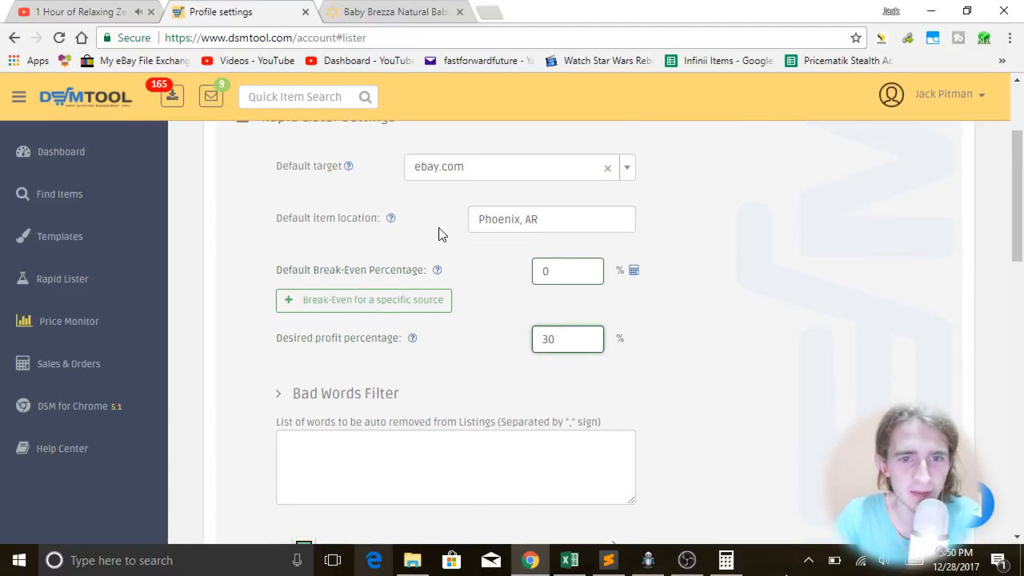
pyautogui.scroll(1, 490, 276)
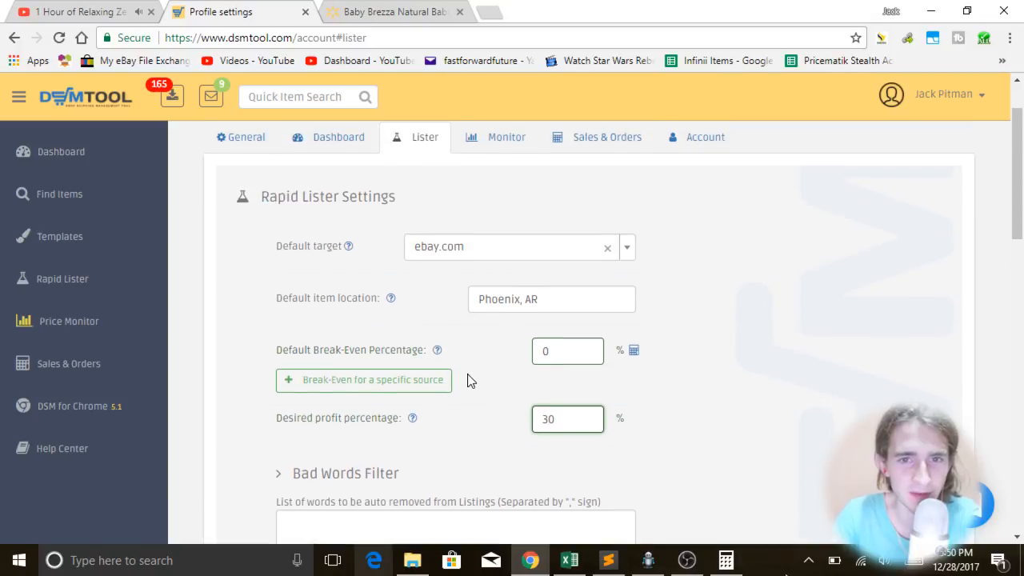
pyautogui.scroll(-3, 484, 347)
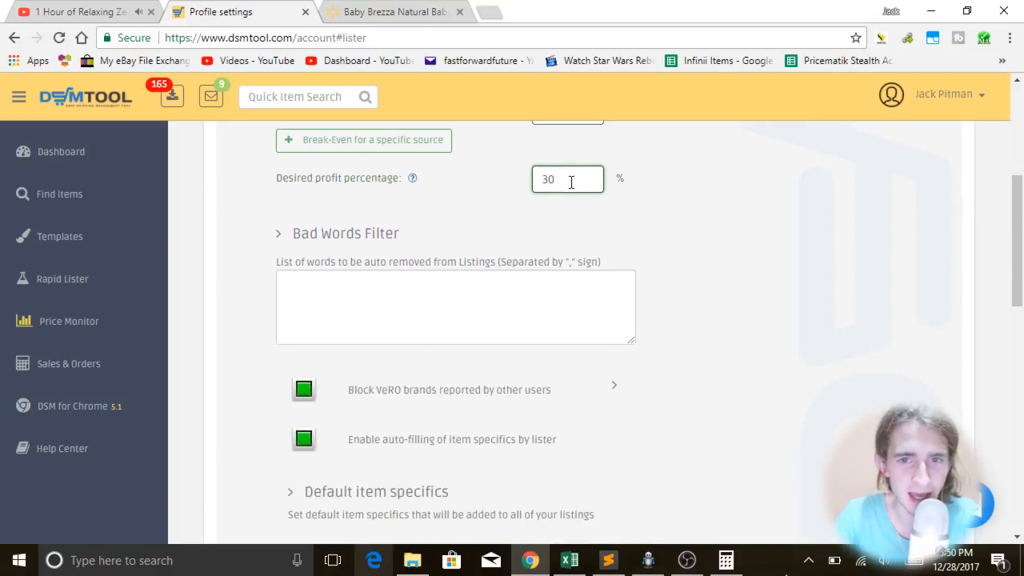
pyautogui.scroll(-5, 505, 261)
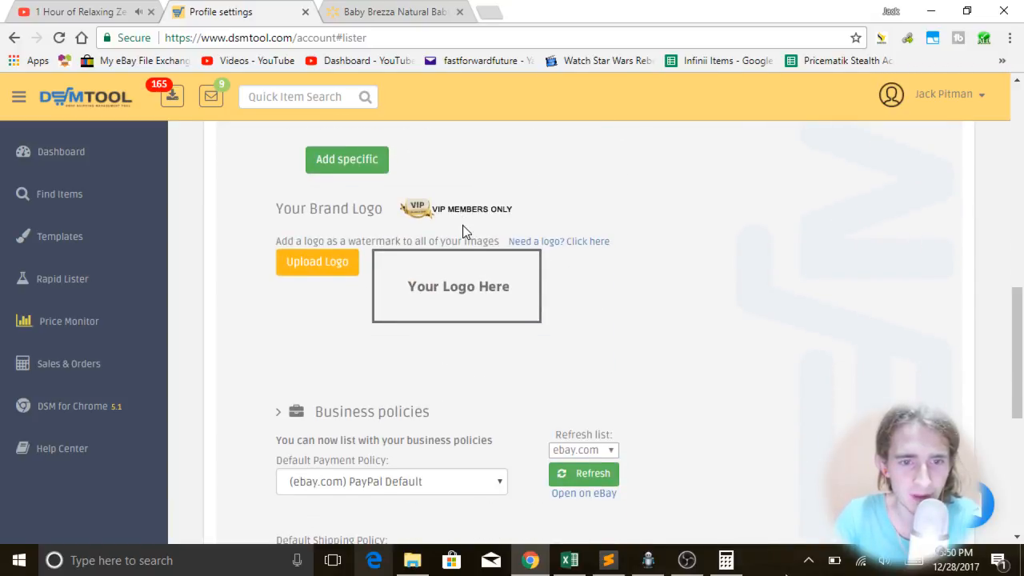
pyautogui.scroll(-5, 463, 228)
pyautogui.scroll(7, 717, 341)
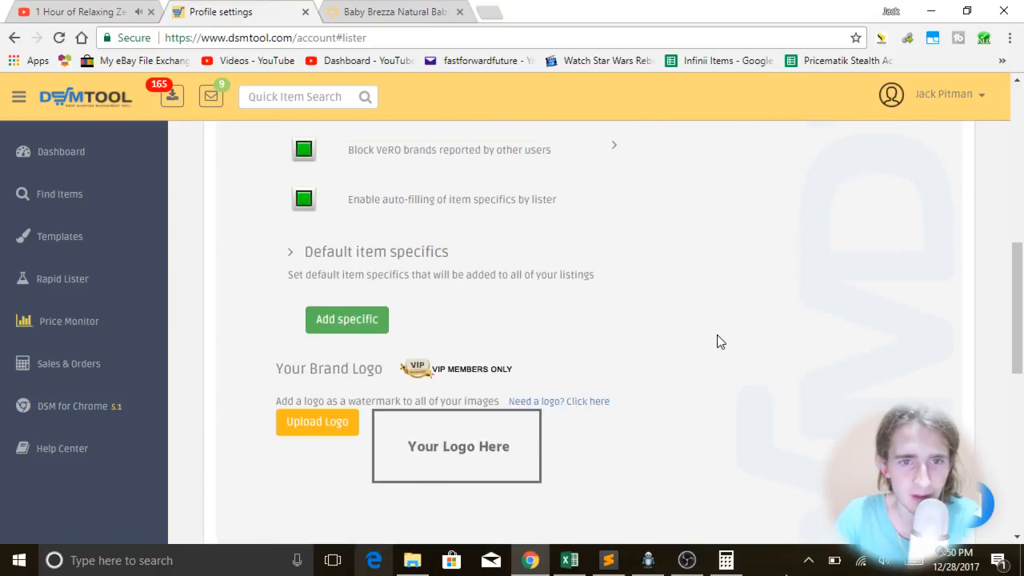
pyautogui.scroll(4, 717, 342)
pyautogui.scroll(-3, 717, 342)
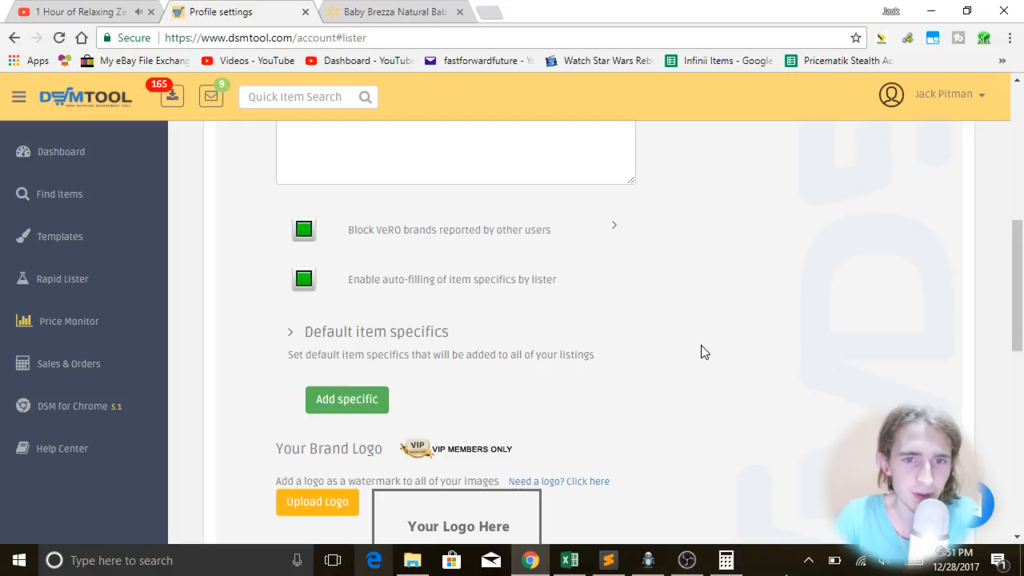
pyautogui.scroll(-2, 700, 353)
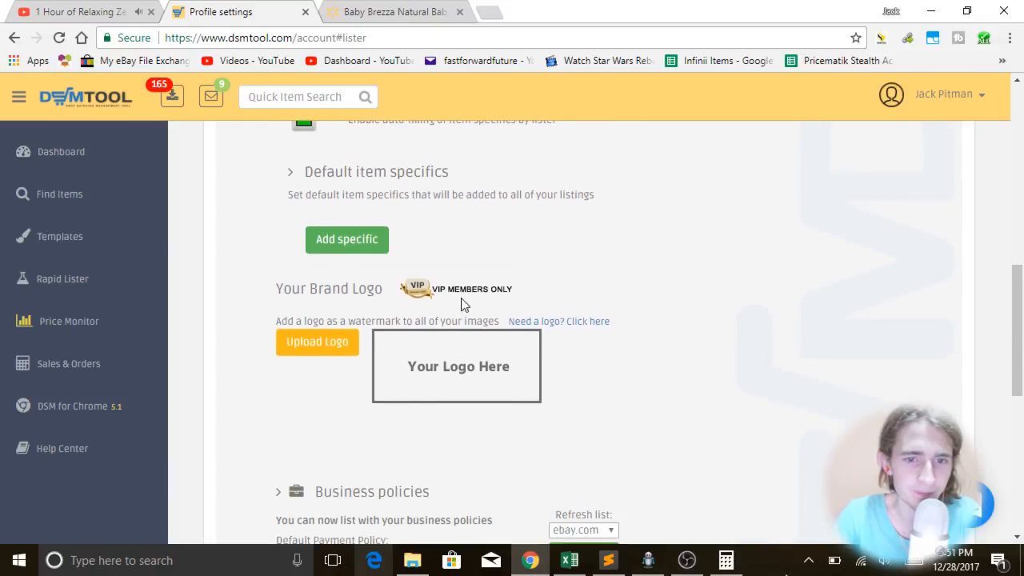
# - Start a new default item specific and enter "All items shipped within 3-5" as its detail name
pyautogui.rightClick(337, 244)
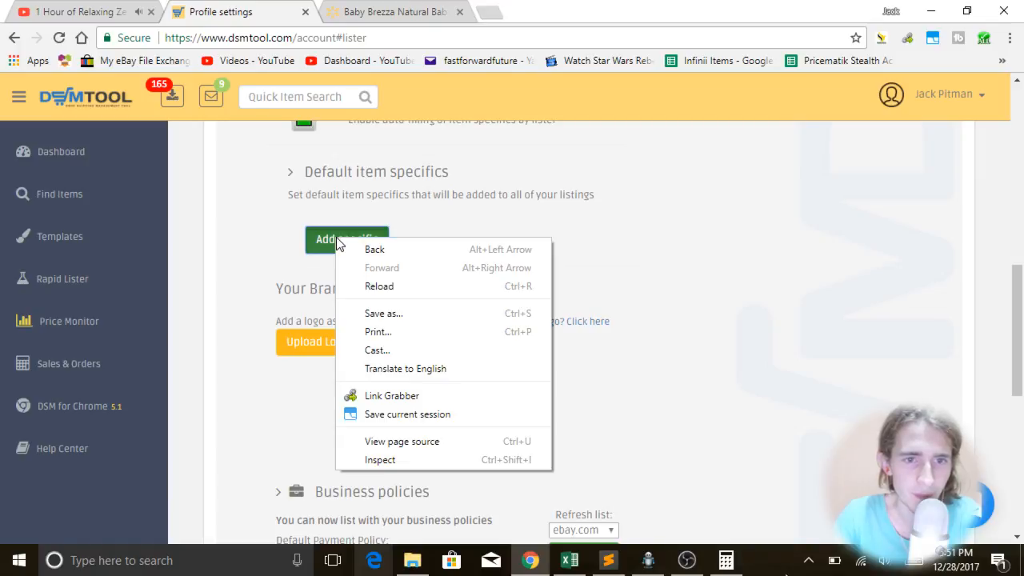
pyautogui.click(236, 266)
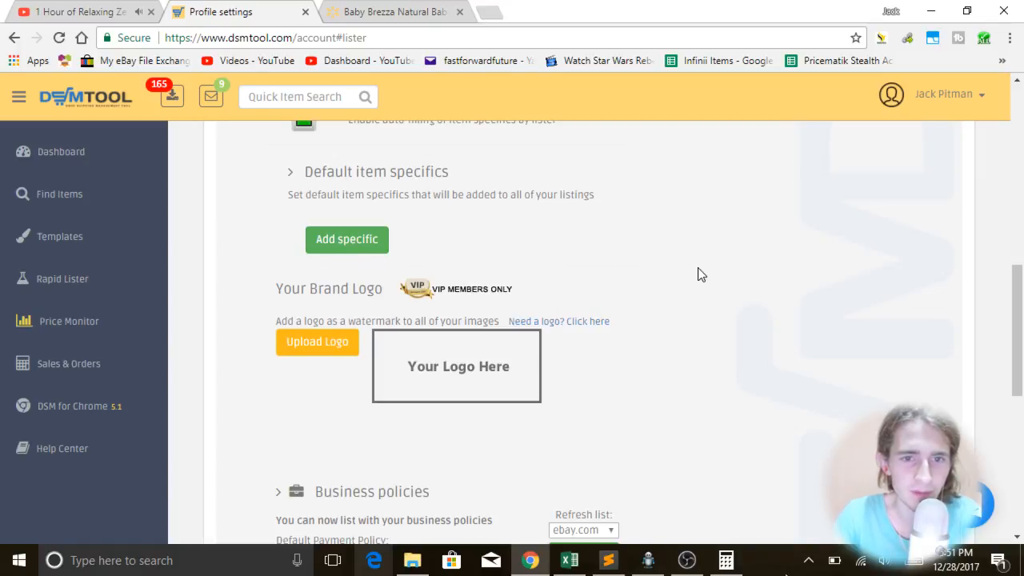
pyautogui.rightClick(342, 234)
pyautogui.click(320, 246)
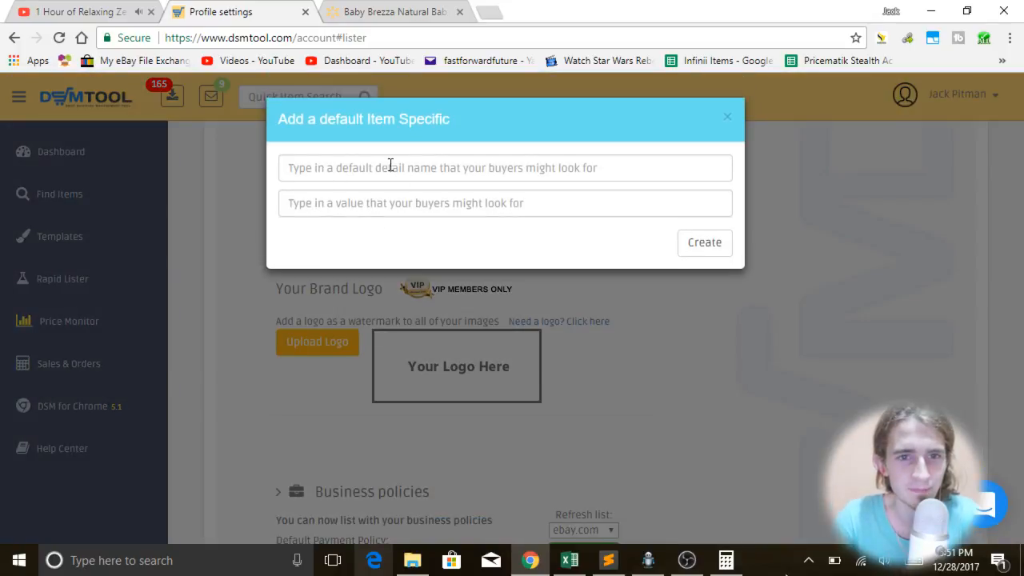
pyautogui.click(391, 166)
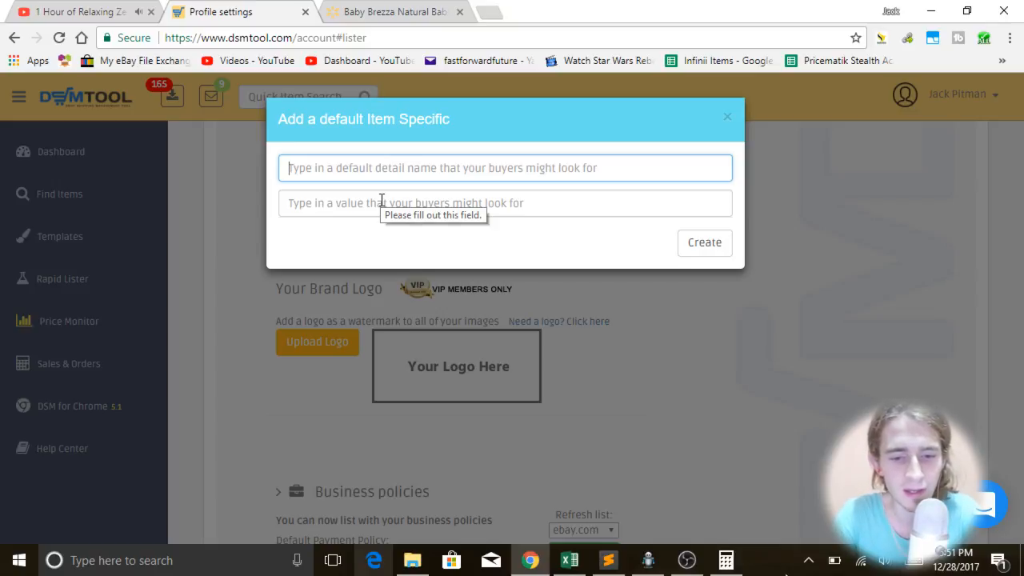
pyautogui.write('All ite')
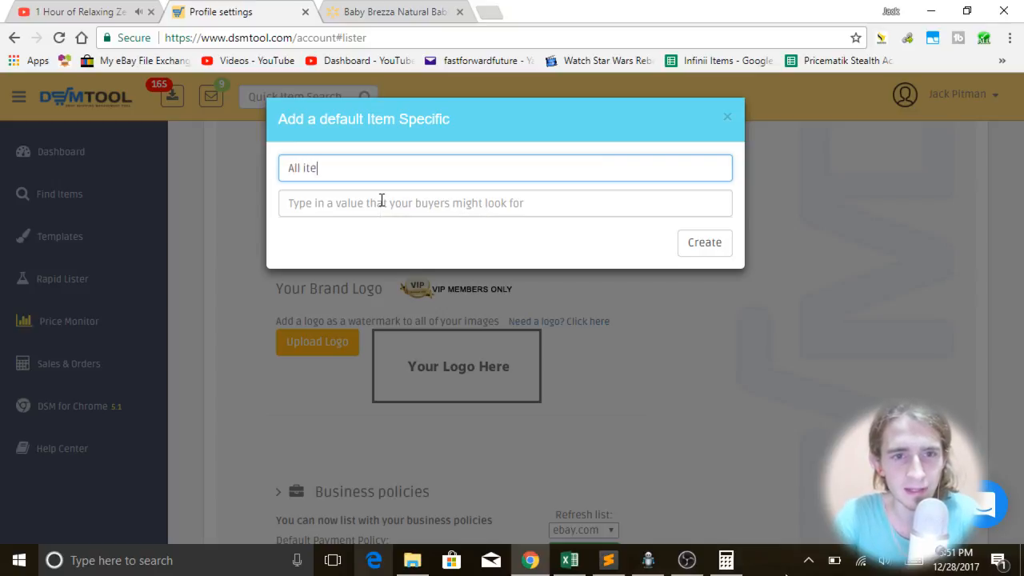
pyautogui.write('ms shipped within 3-5')
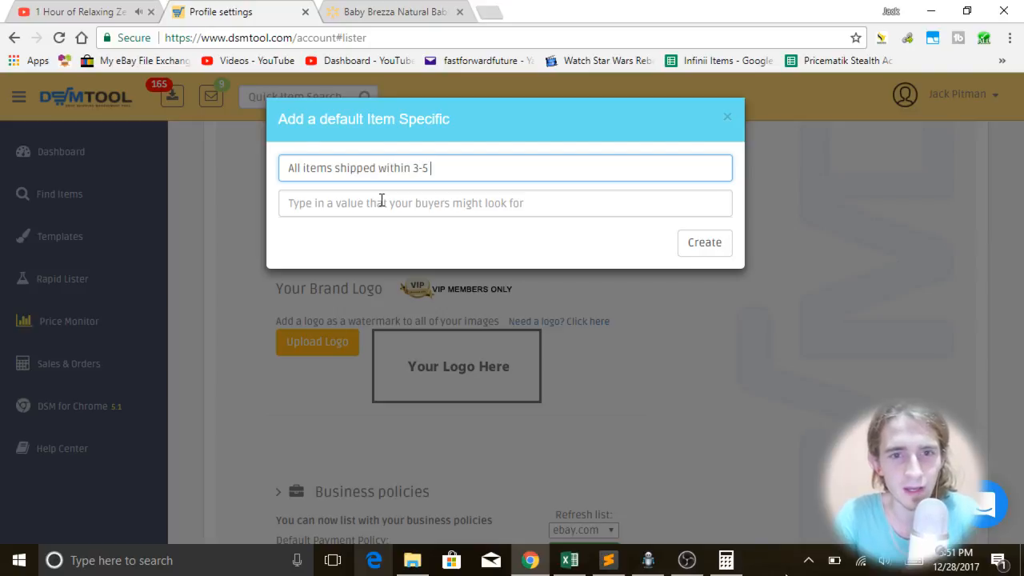
# - Reword the default item specific's detail name as "All items arrive within 3-6 business days"
pyautogui.press('BackSpace')
pyautogui.press('BackSpace')
pyautogui.press('BackSpace')
pyautogui.press('BackSpace')
pyautogui.press('BackSpace')
pyautogui.press('BackSpace')
pyautogui.press('BackSpace')
pyautogui.press('BackSpace')
pyautogui.press('BackSpace')
pyautogui.press('BackSpace')
pyautogui.press('BackSpace')
pyautogui.press('BackSpace')
pyautogui.press('BackSpace')
pyautogui.press('BackSpace')
pyautogui.press('BackSpace')
pyautogui.press('BackSpace')
pyautogui.press('BackSpace')
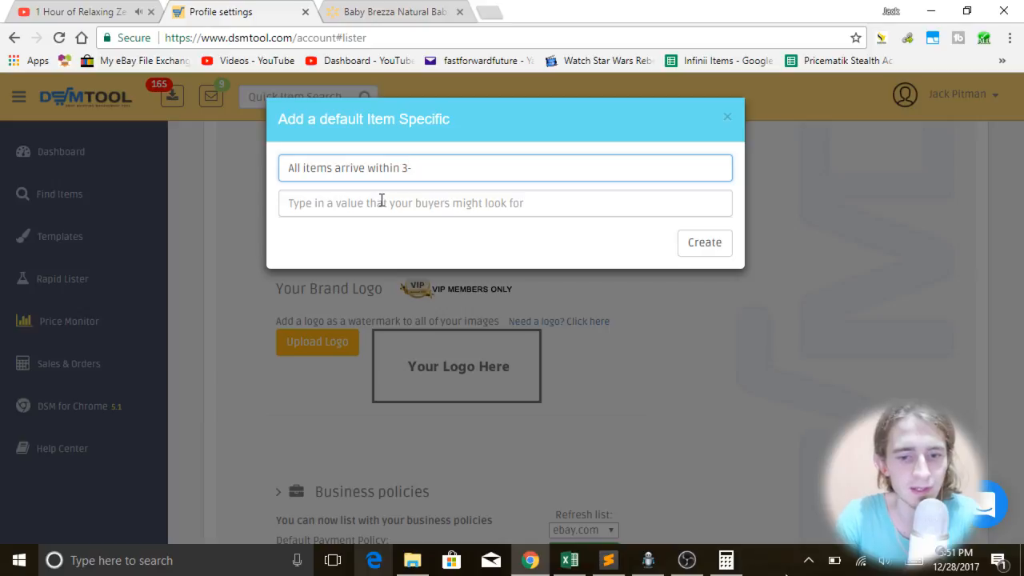
pyautogui.write('6 business days')
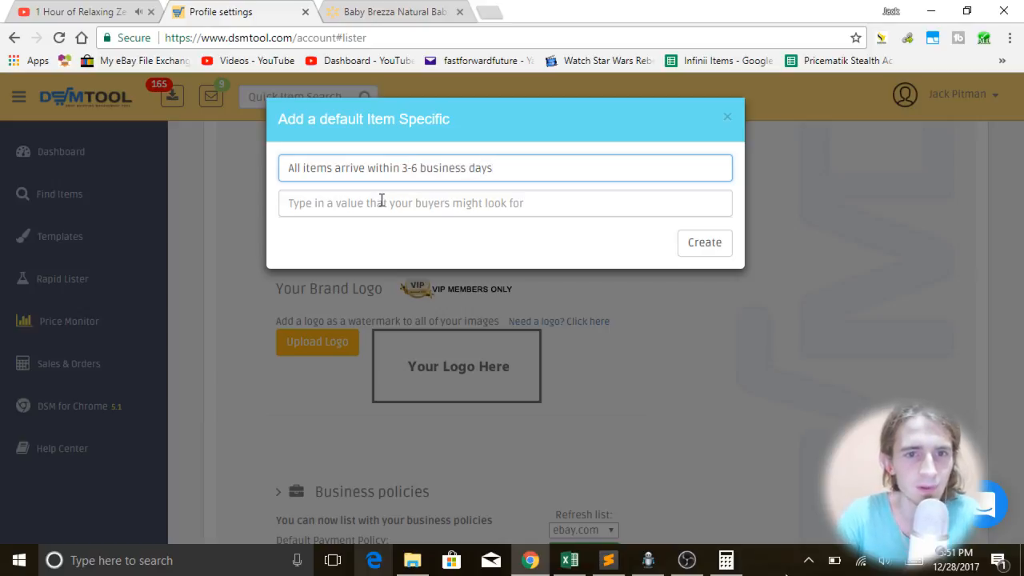
# - Clear the item specific's detail name and close the dialog without creating it
pyautogui.click(389, 198)
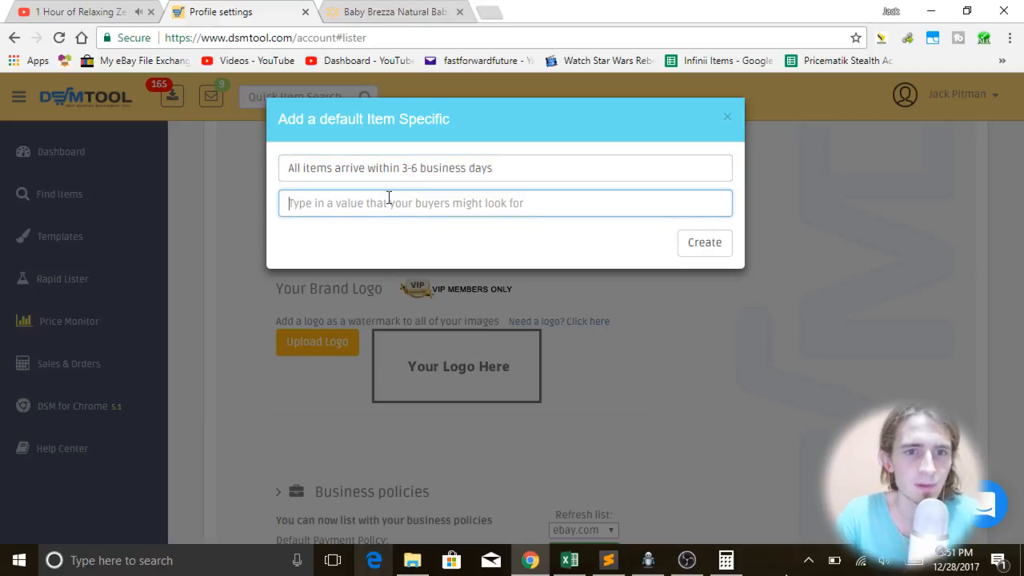
pyautogui.moveTo(426, 173)
pyautogui.mouseDown()
pyautogui.moveTo(398, 183)
pyautogui.moveTo(419, 165)
pyautogui.mouseUp()
pyautogui.click(404, 171)
pyautogui.click(446, 163)
pyautogui.click(399, 201)
pyautogui.click(411, 205)
pyautogui.doubleClick(484, 168)
pyautogui.tripleClick(488, 169)
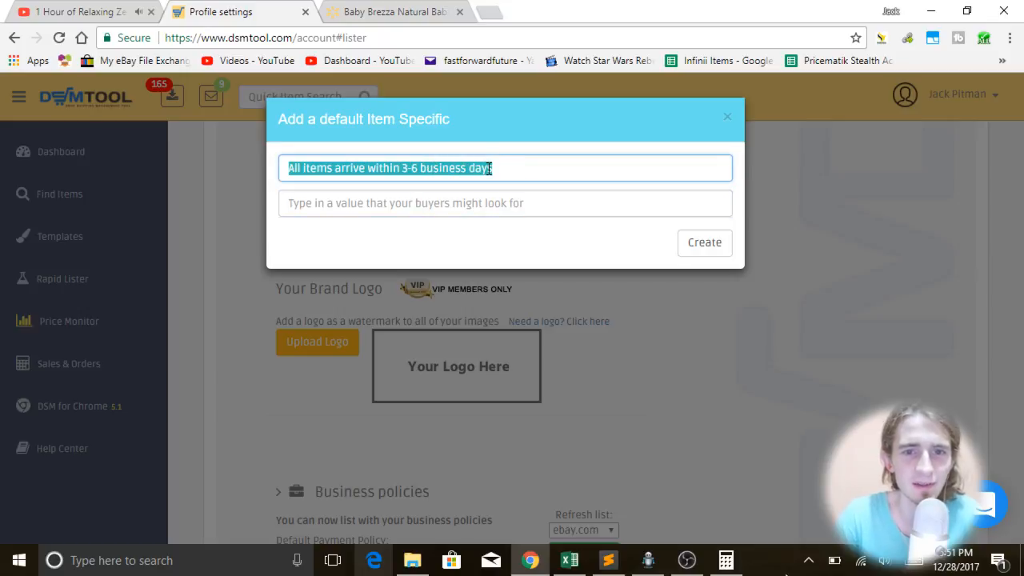
pyautogui.press('BackSpace')
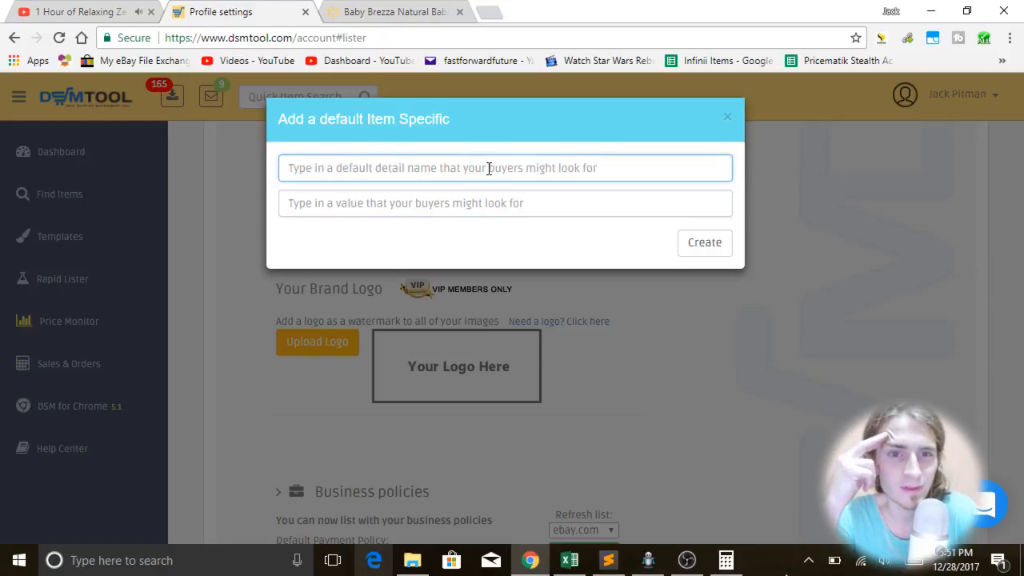
pyautogui.click(725, 122)
# - Look over the Rapid Lister settings once more and save the changed break-even and profit percentages
pyautogui.scroll(-5, 739, 352)
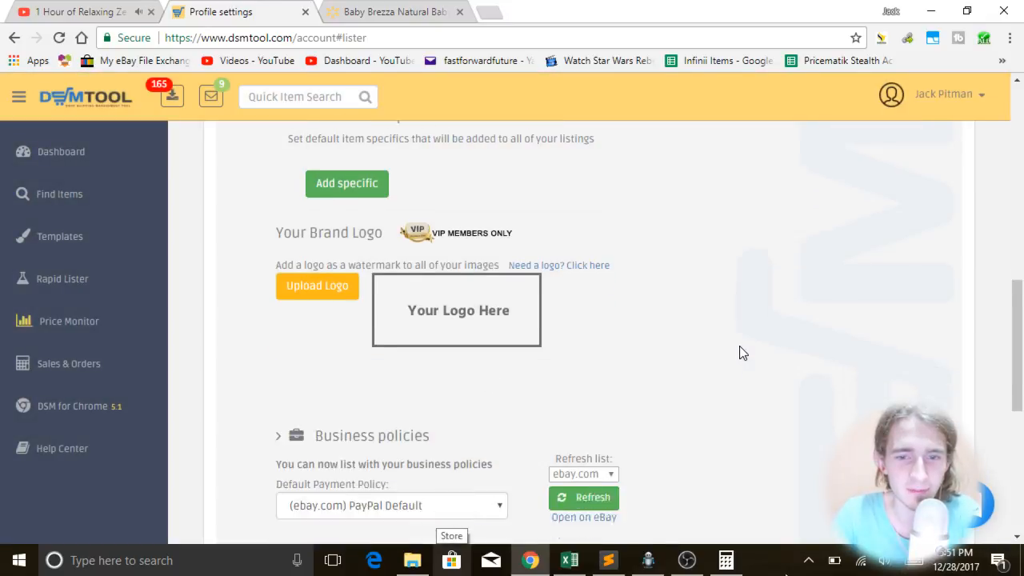
pyautogui.scroll(5, 674, 408)
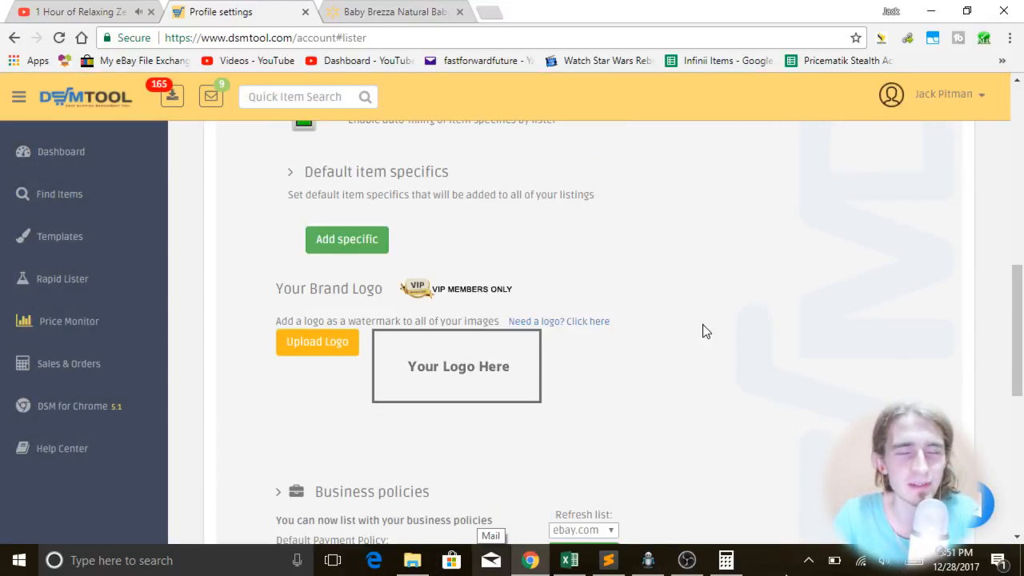
pyautogui.scroll(-4, 703, 331)
pyautogui.scroll(3, 599, 291)
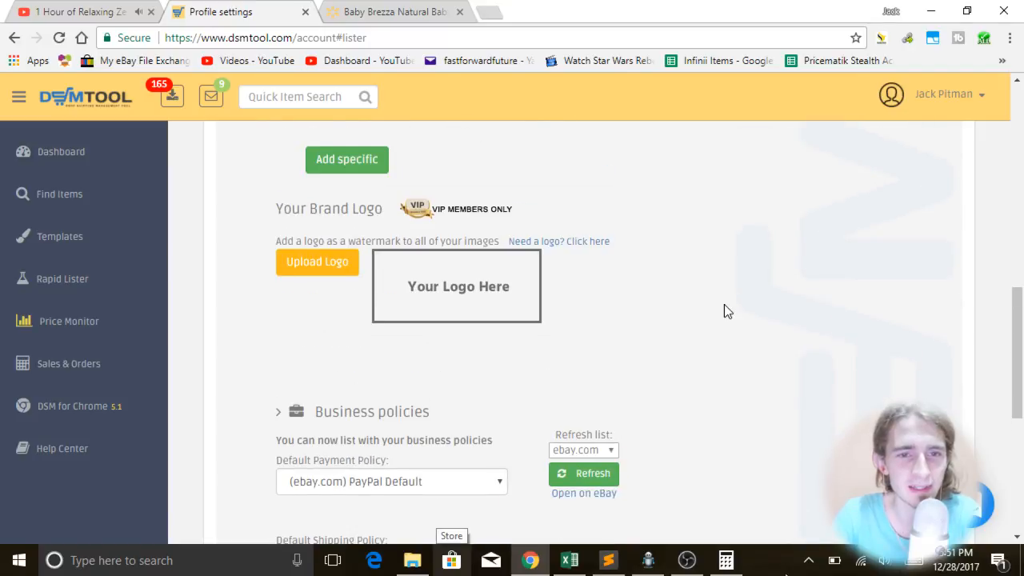
pyautogui.scroll(5, 725, 304)
pyautogui.scroll(1, 505, 404)
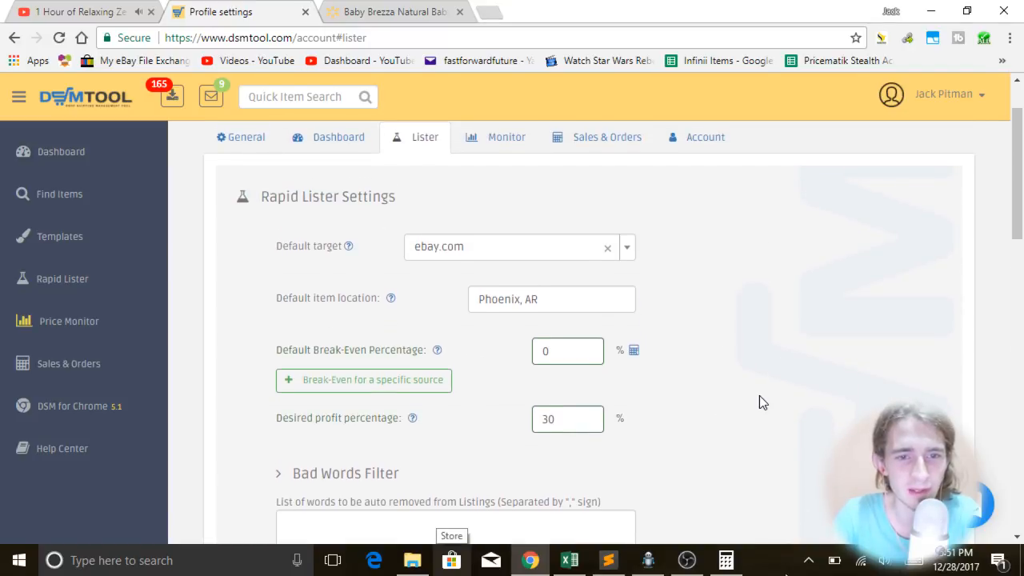
pyautogui.scroll(-8, 759, 400)
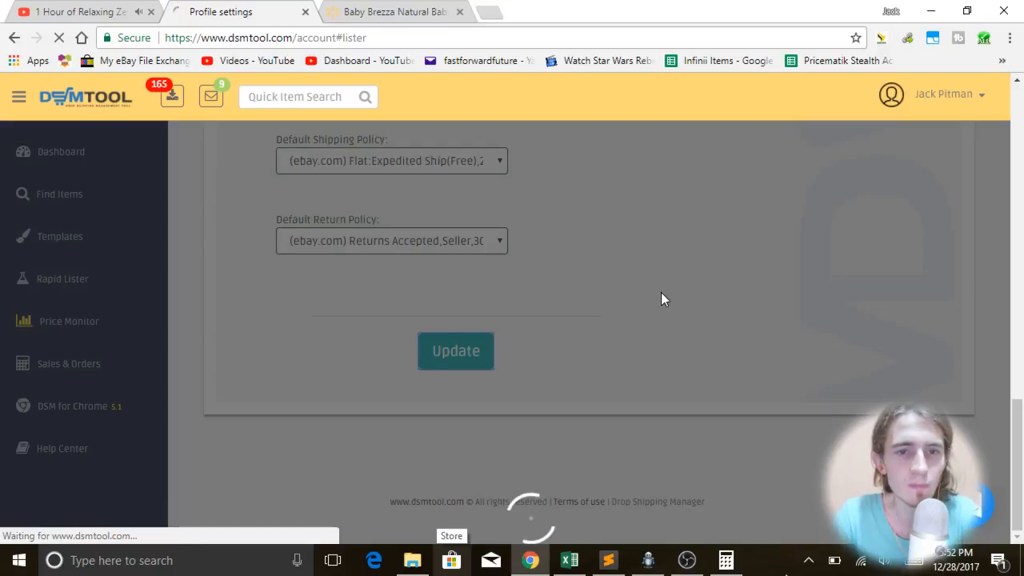
# - Return to the Walmart page for the Baby Brezza Natural Baby Bottle and copy its web address
pyautogui.click(387, 10)
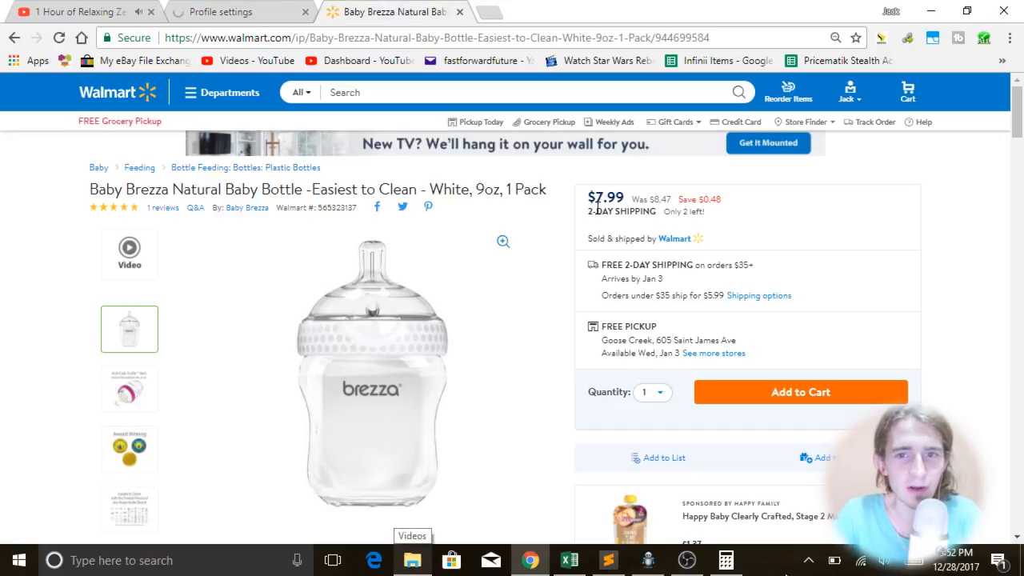
pyautogui.click(349, 42)
pyautogui.hotkey('ctrl', 'c')
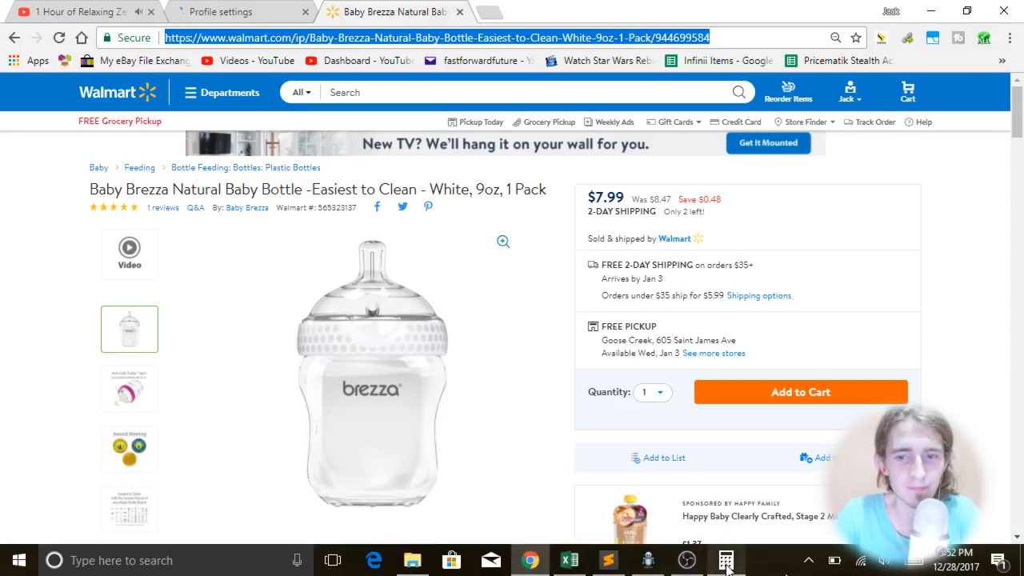
# - Switch to Calculator and multiply the item's total cost of 13.98 by 0.3 to work out the 30% profit
pyautogui.click(725, 559)
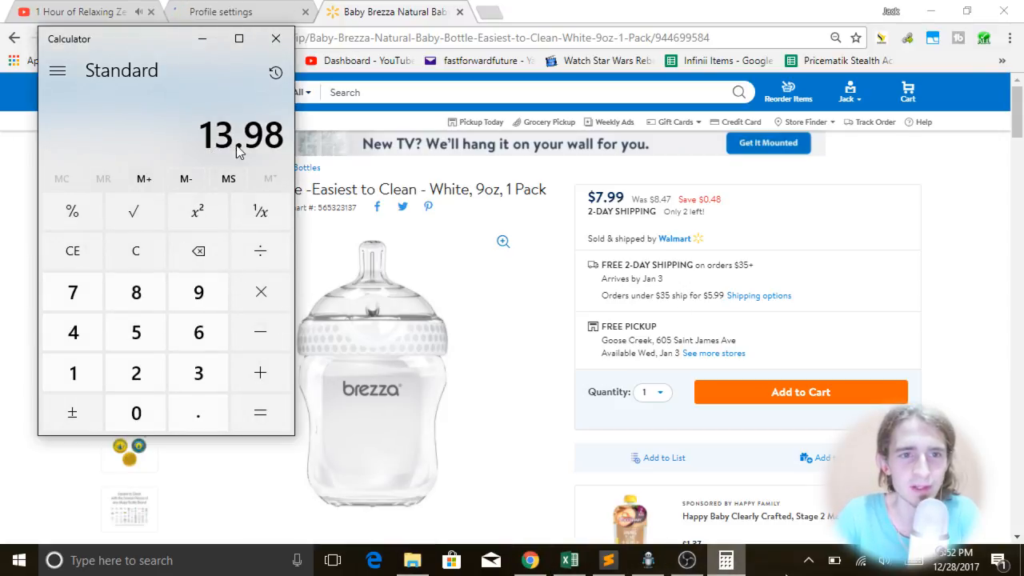
pyautogui.click(262, 302)
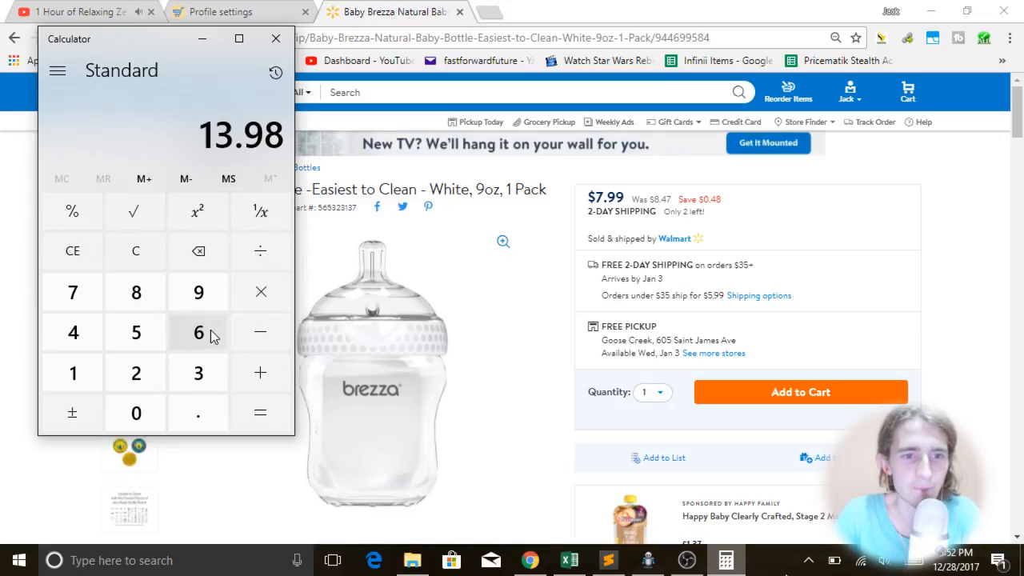
pyautogui.click(262, 298)
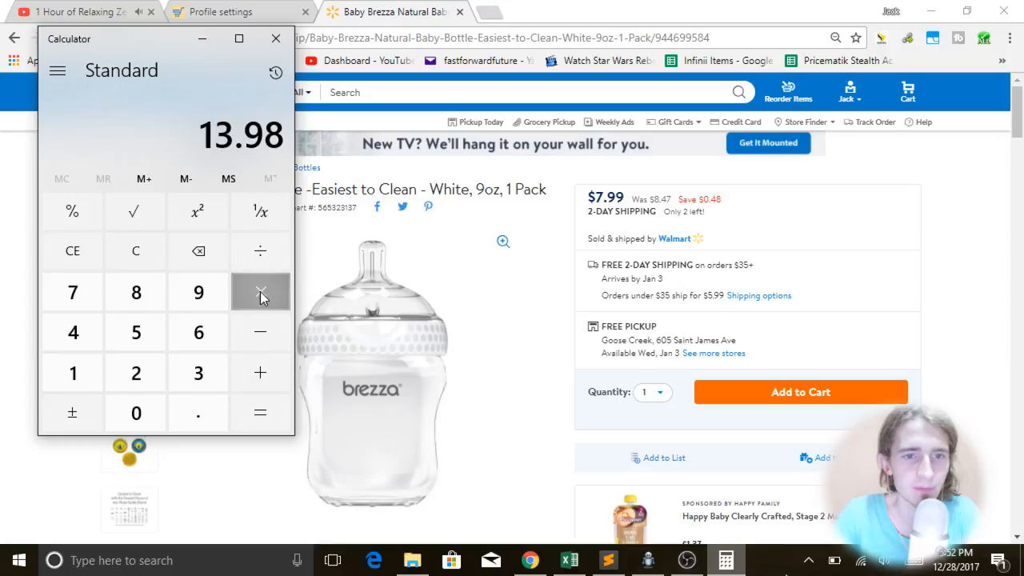
pyautogui.click(251, 290)
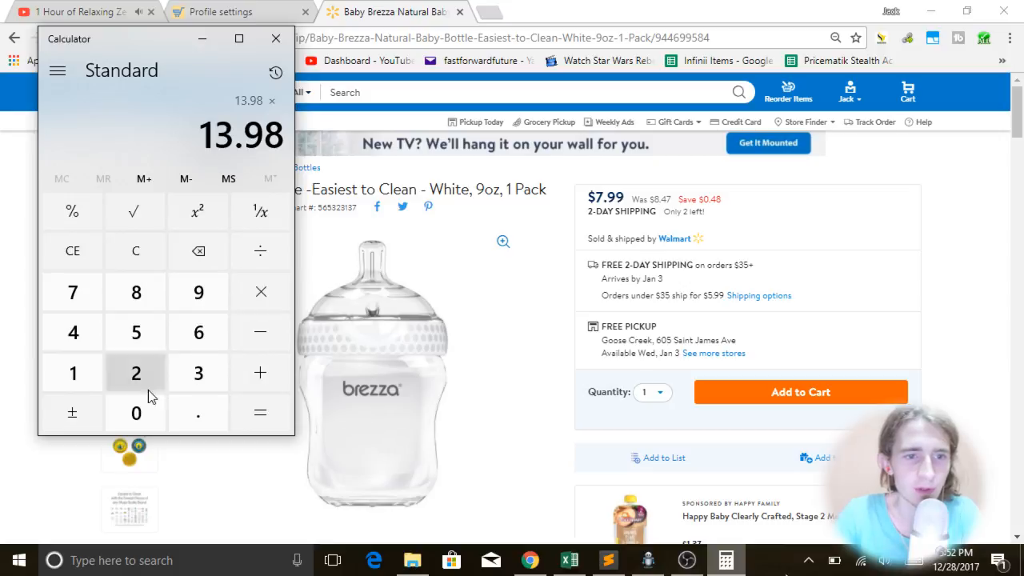
pyautogui.click(128, 415)
pyautogui.click(200, 414)
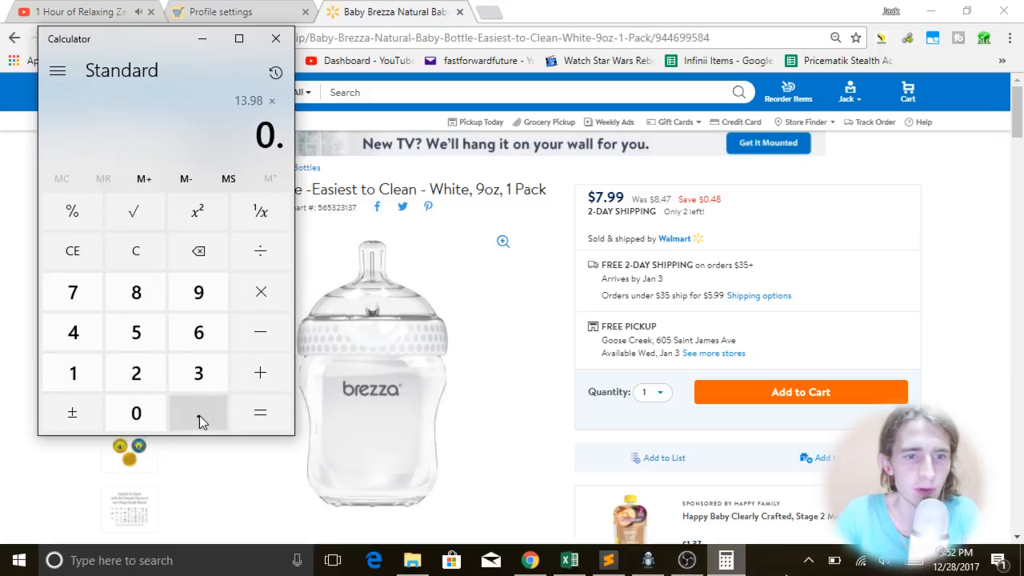
pyautogui.click(198, 369)
pyautogui.click(264, 413)
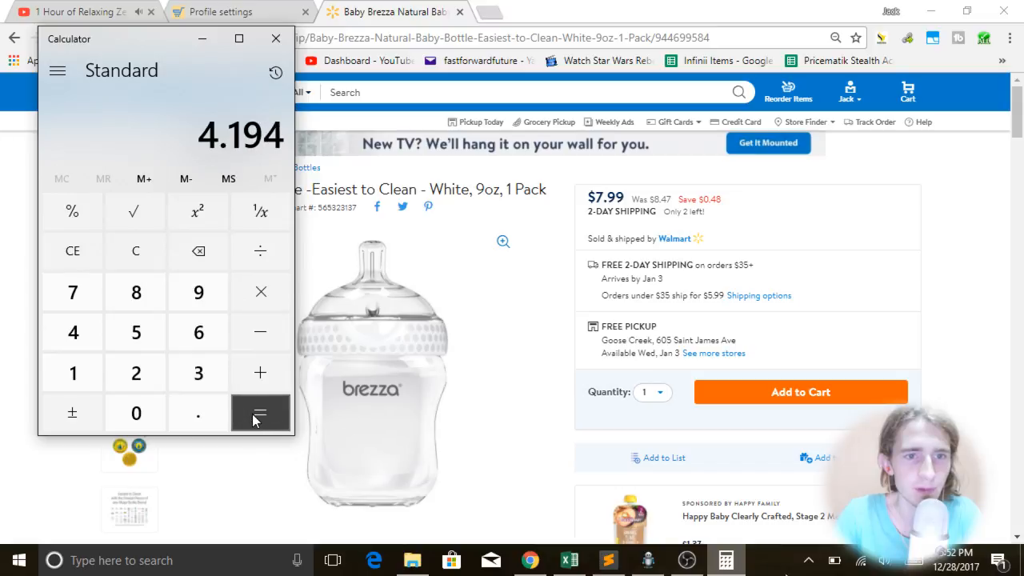
# - Add the 13.98 cost to the calculated profit to get the selling price
pyautogui.click(261, 373)
pyautogui.click(76, 382)
pyautogui.click(199, 375)
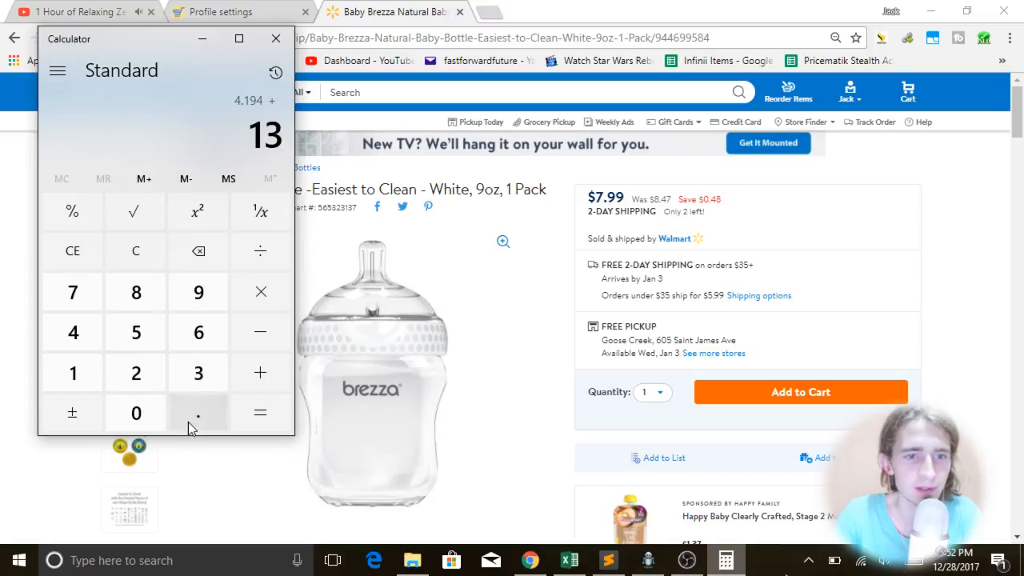
pyautogui.click(192, 417)
pyautogui.click(196, 298)
pyautogui.click(160, 296)
pyautogui.click(262, 412)
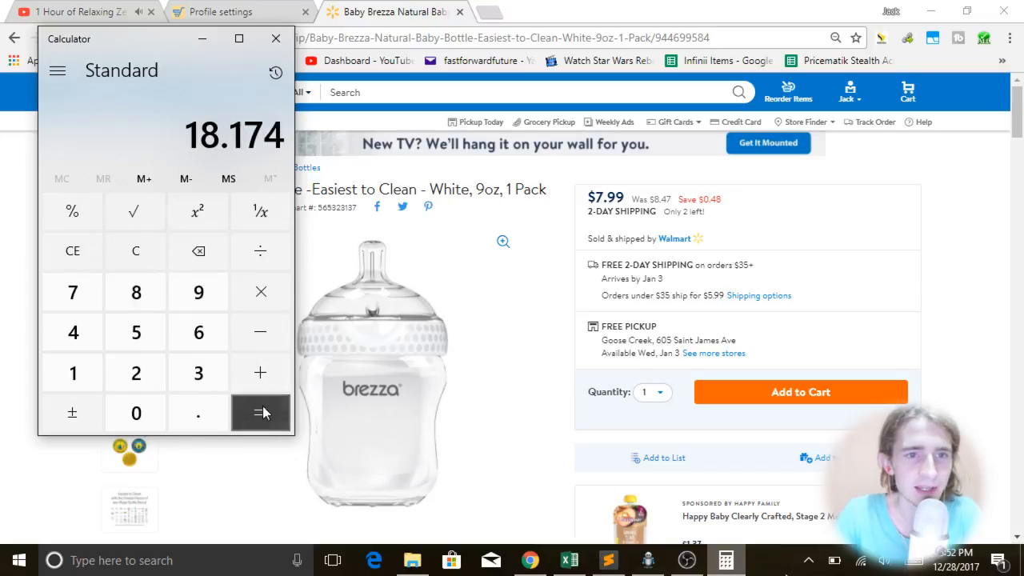
# - Return to the DSM Tool settings in the browser and check the saved break-even and desired profit percentages
pyautogui.click(18, 201)
pyautogui.click(254, 11)
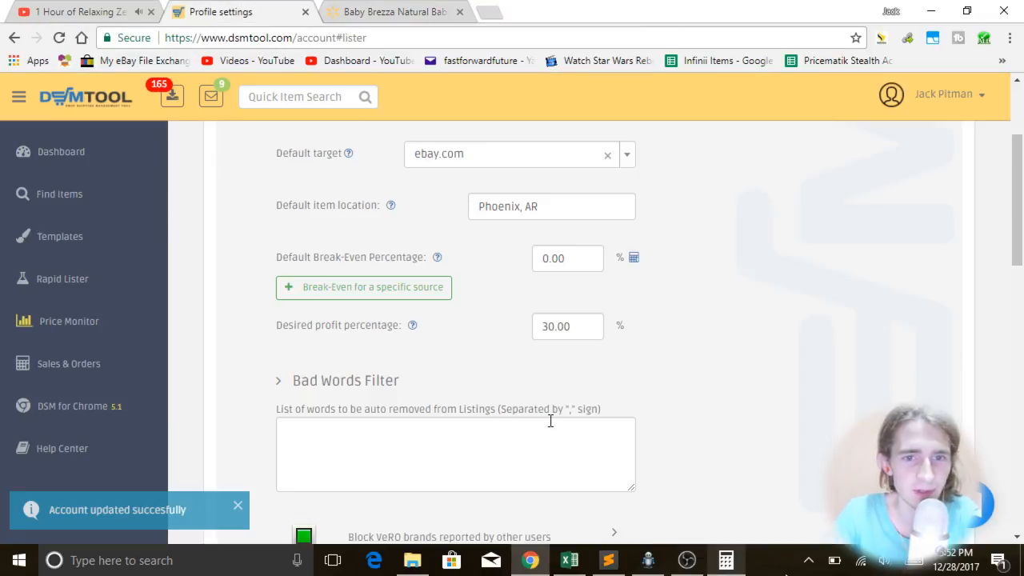
pyautogui.scroll(-7, 376, 305)
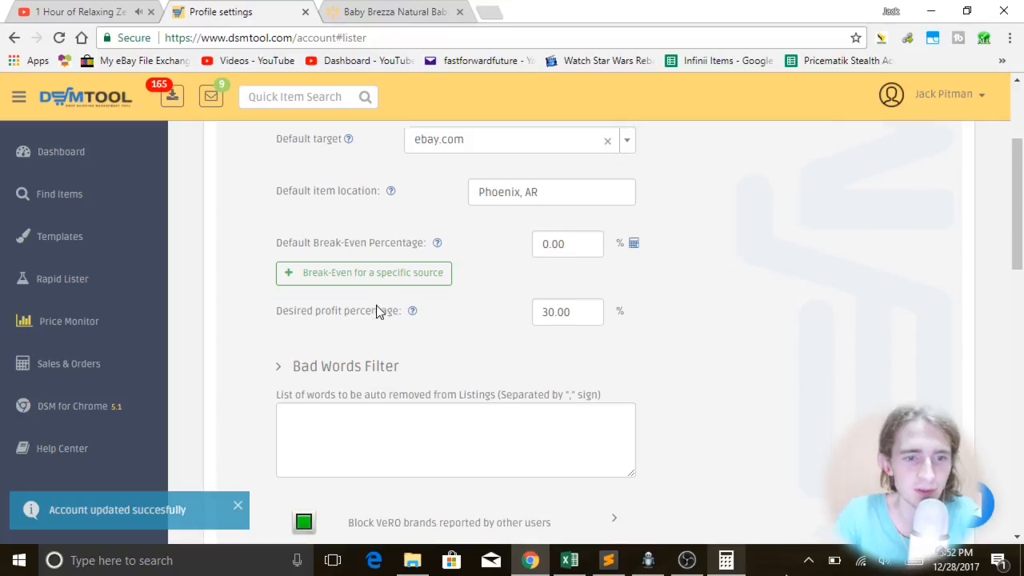
pyautogui.scroll(3, 308, 234)
pyautogui.scroll(10, 725, 347)
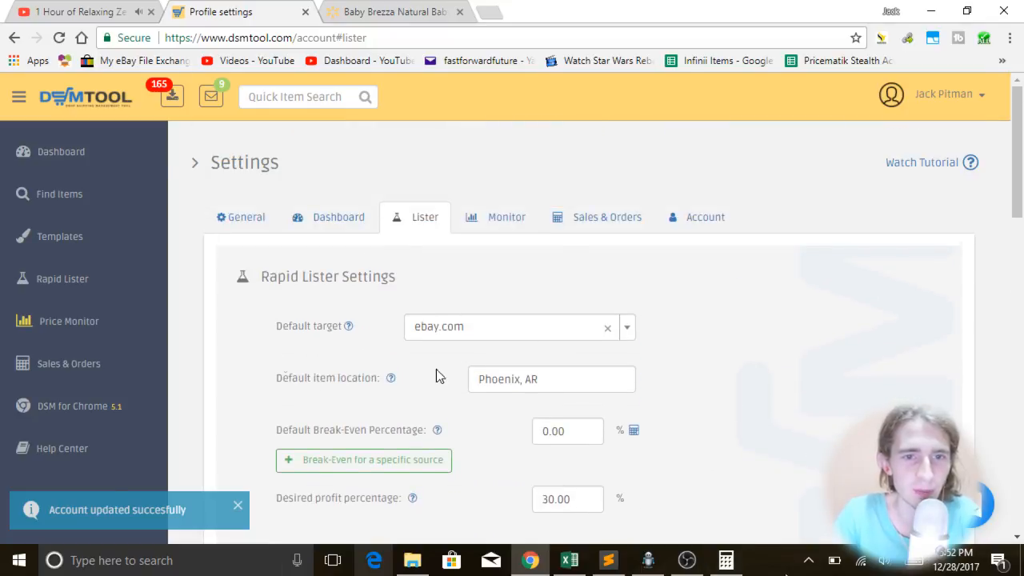
# - Open the Rapid Lister and import the Baby Brezza bottle from its copied Walmart web address
pyautogui.click(58, 276)
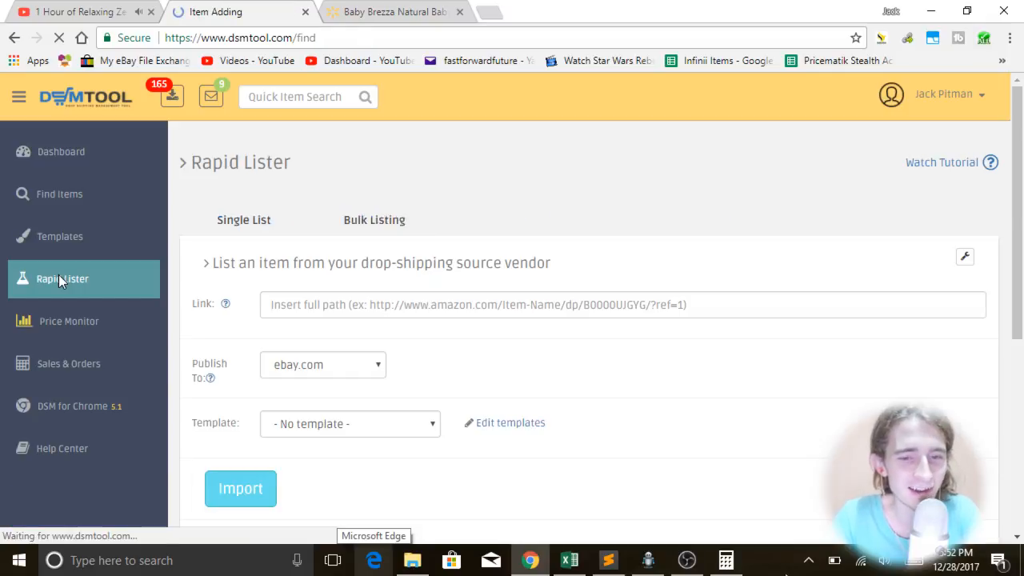
pyautogui.write('v')
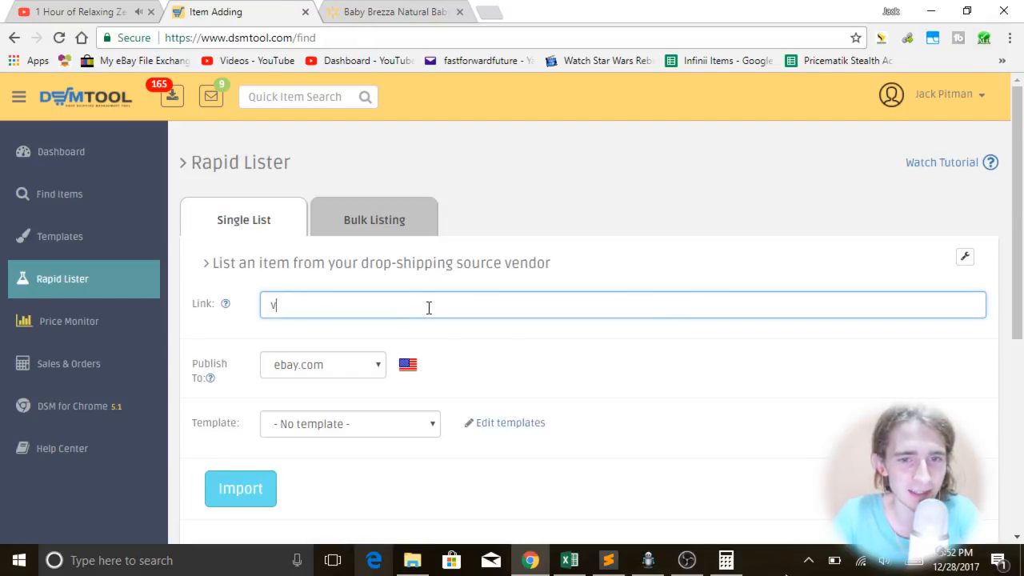
pyautogui.hotkey('ctrl', 'a')
pyautogui.hotkey('ctrl', 'v')
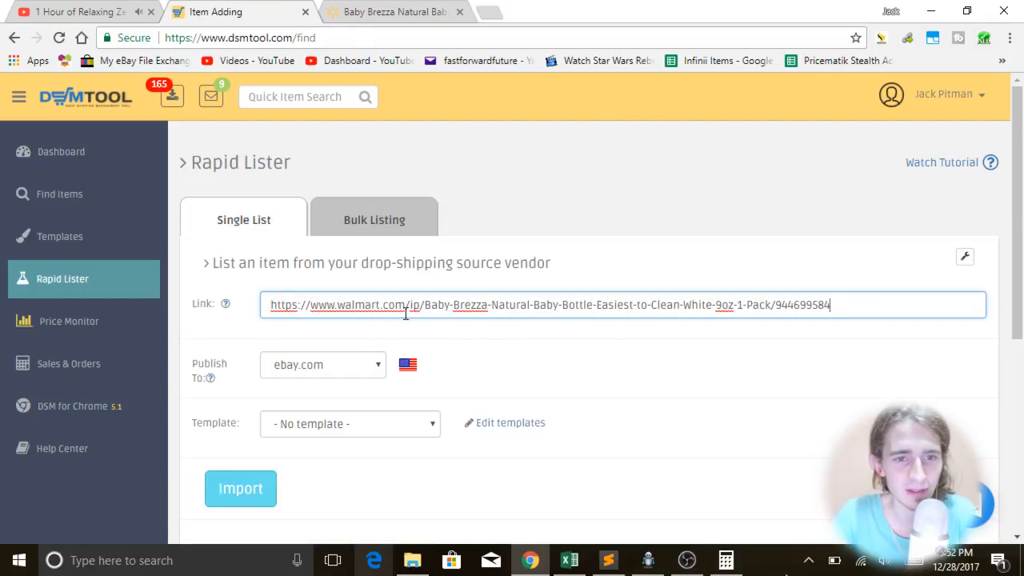
pyautogui.click(540, 367)
pyautogui.scroll(-1, 538, 366)
pyautogui.scroll(-1, 538, 366)
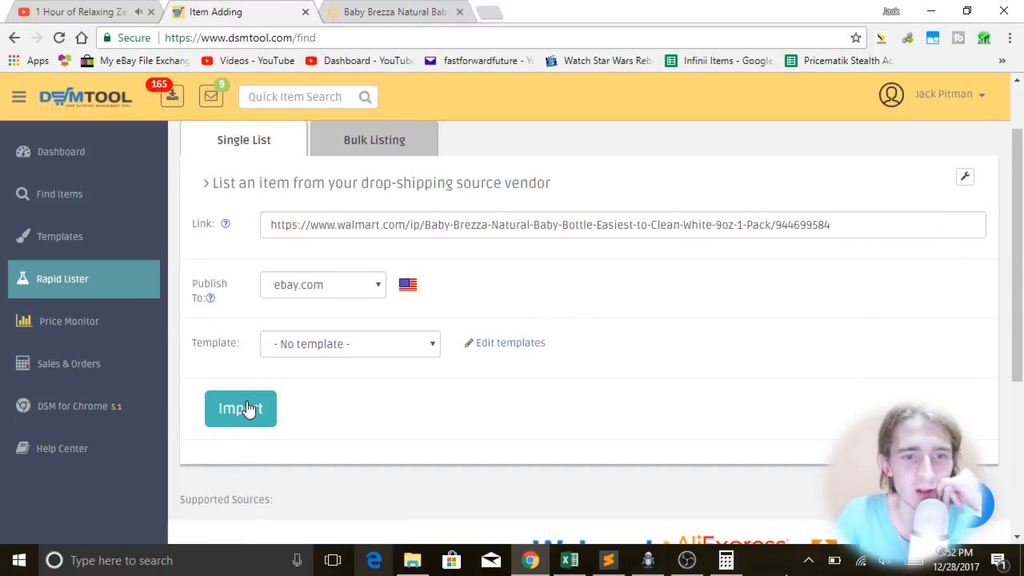
pyautogui.click(246, 407)
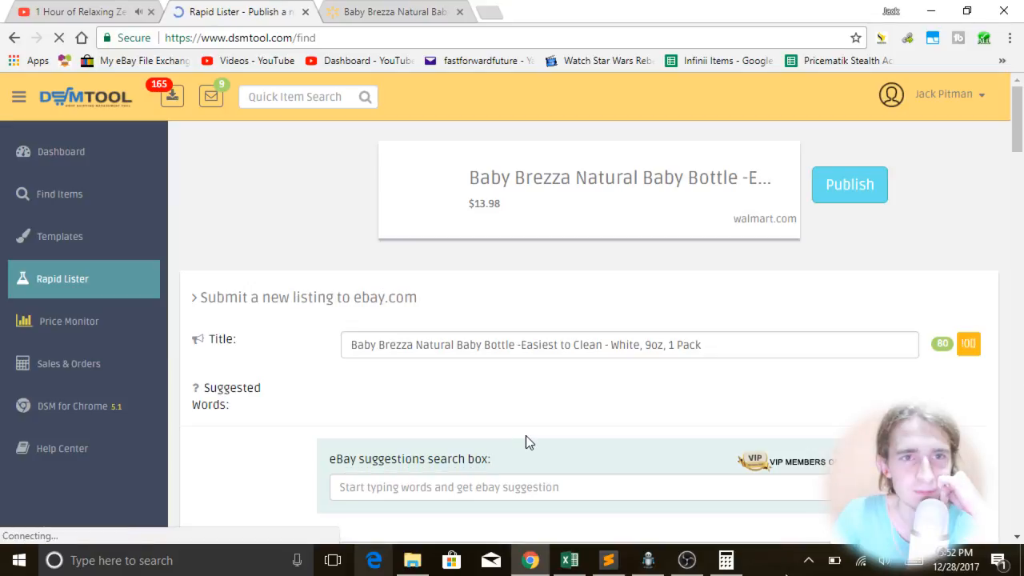
# - Compare the imported bottle listing with the calculated selling price and its Walmart page
pyautogui.scroll(-5, 451, 392)
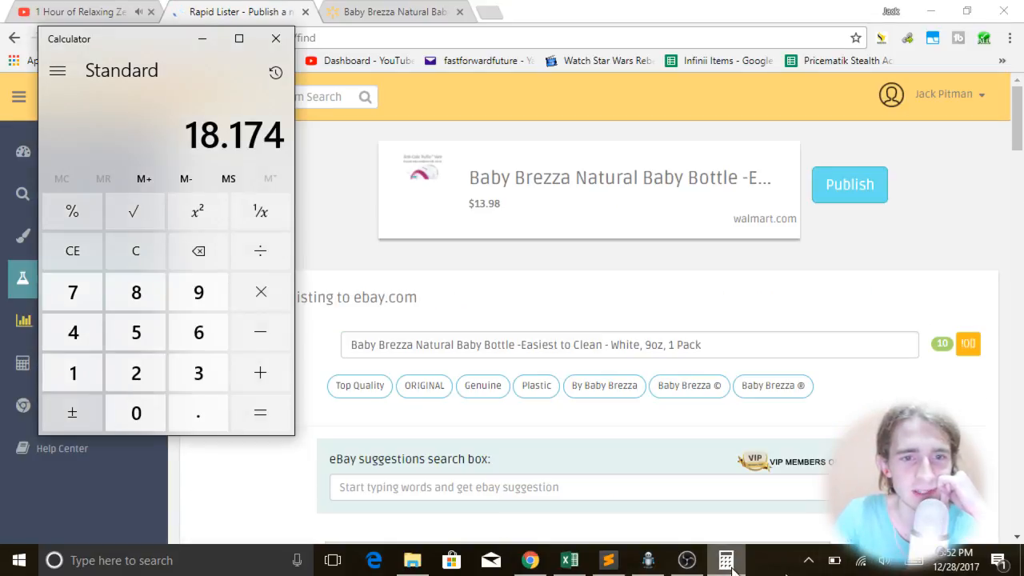
pyautogui.click(725, 560)
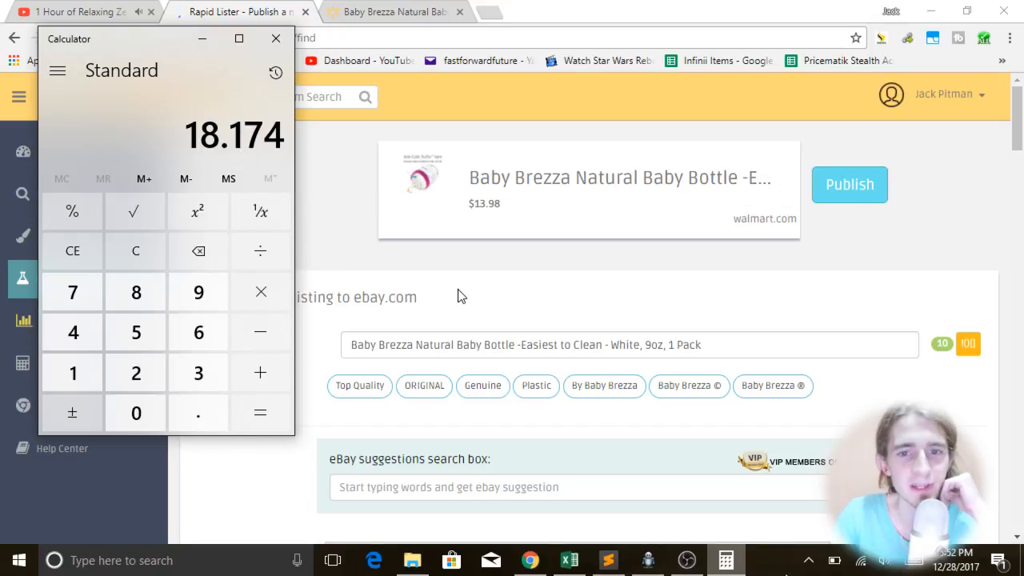
pyautogui.click(460, 292)
pyautogui.click(403, 11)
pyautogui.click(239, 11)
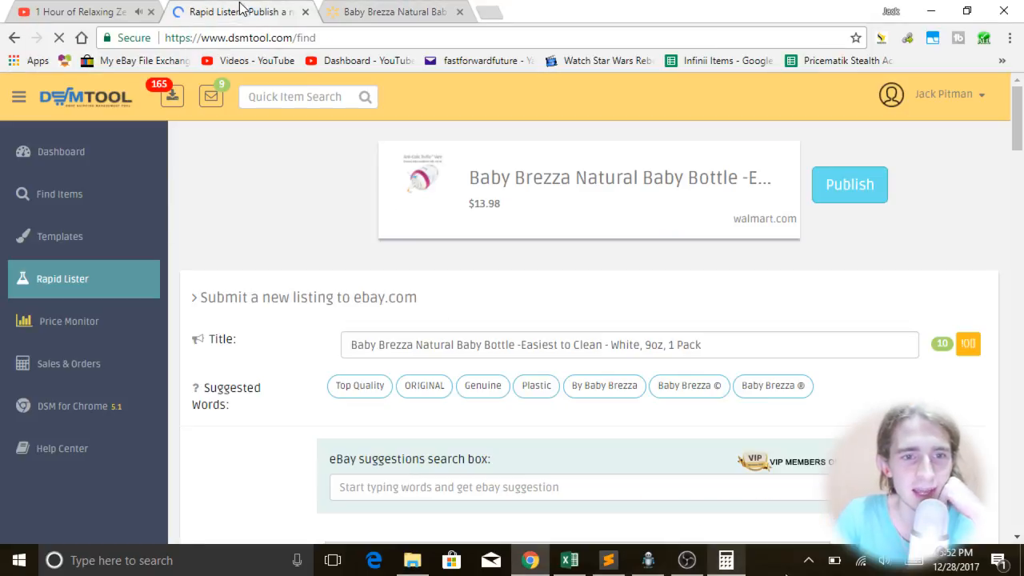
# - Open the account settings and show the Rapid Lister pricing defaults
pyautogui.click(926, 97)
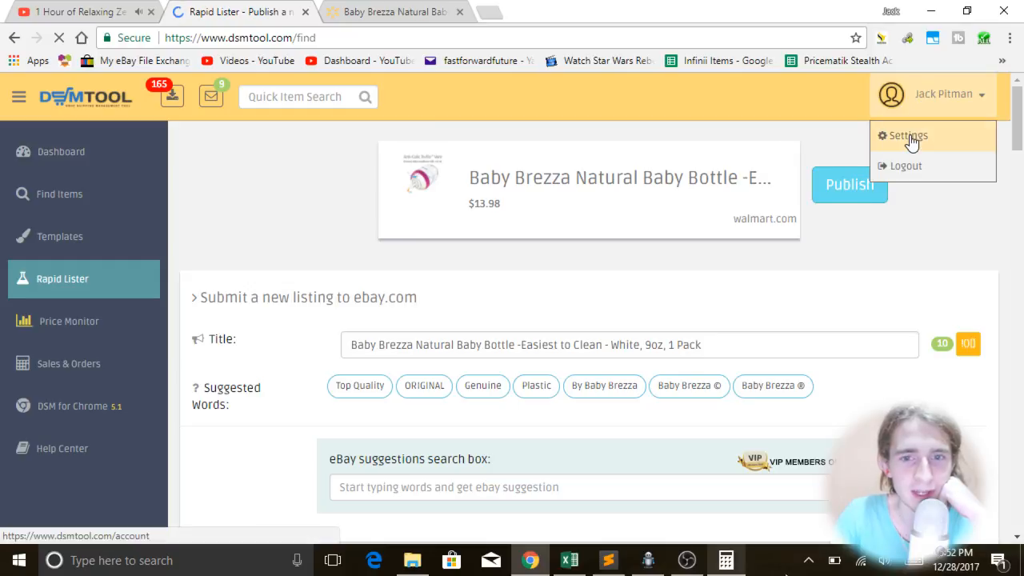
pyautogui.click(912, 138)
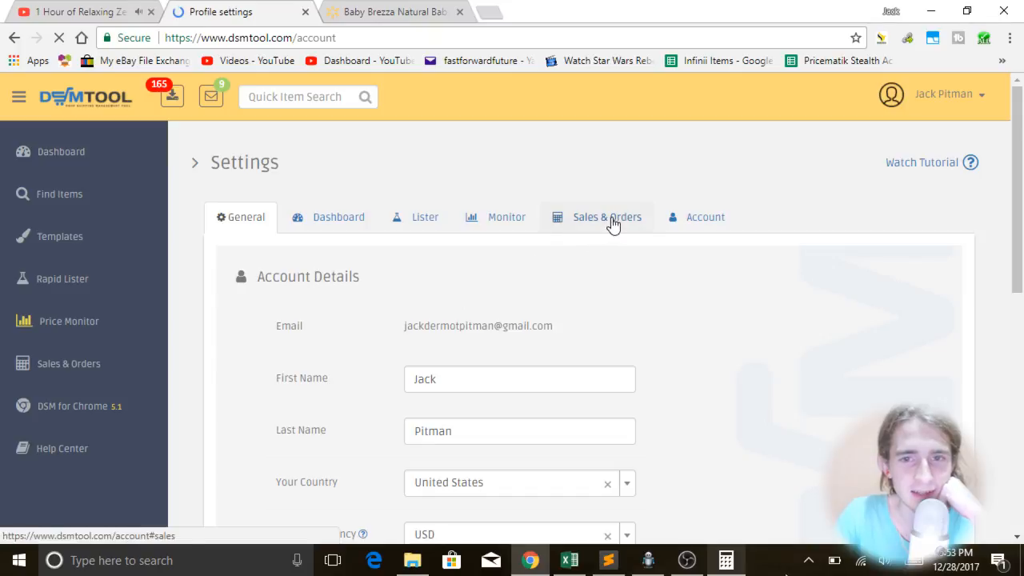
pyautogui.click(395, 224)
pyautogui.scroll(-4, 576, 338)
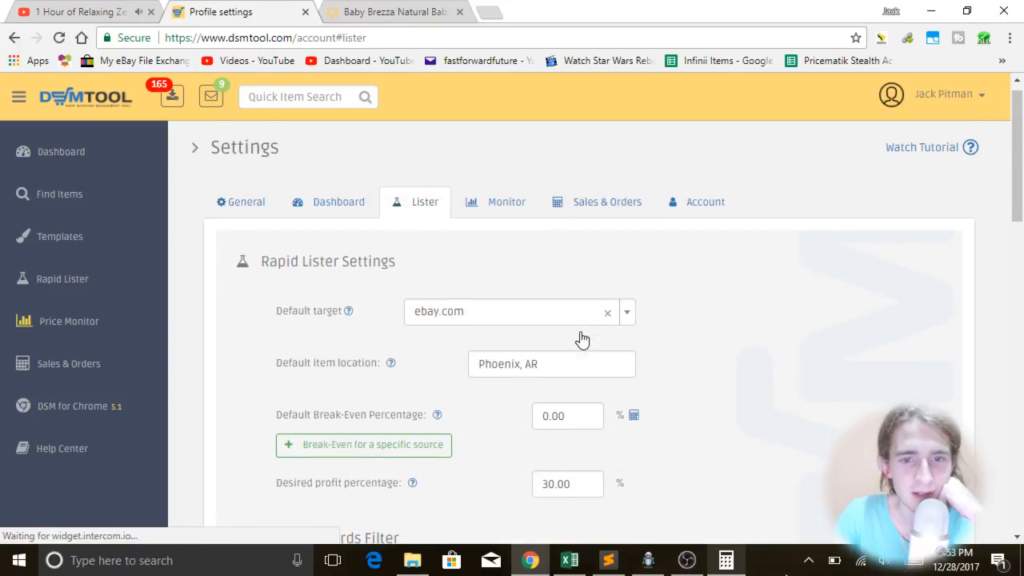
pyautogui.scroll(3, 464, 299)
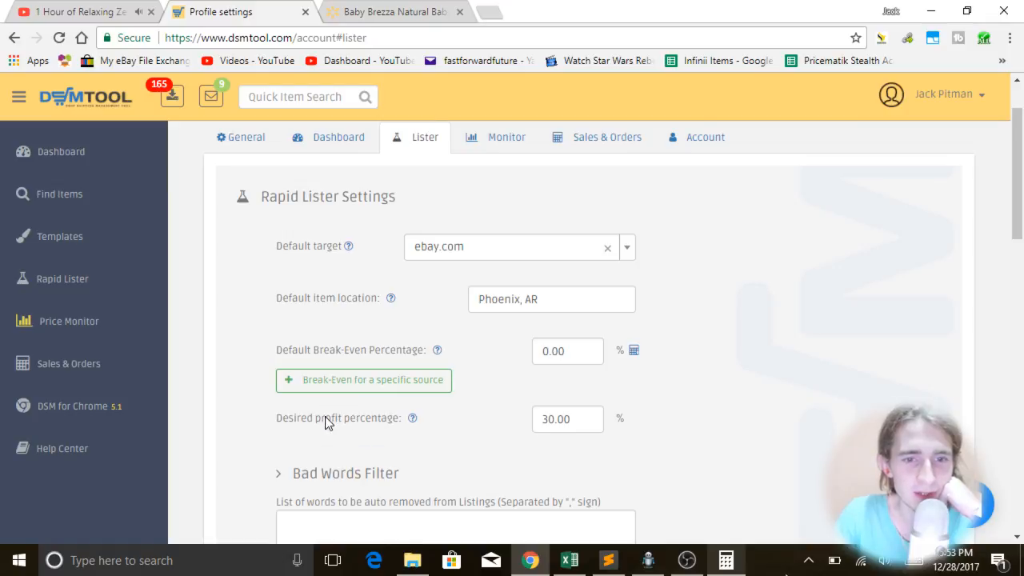
# - Examine the default break-even percentage and the desired profit percentage in the Rapid Lister settings
pyautogui.moveTo(315, 421); pyautogui.dragTo(381, 420)
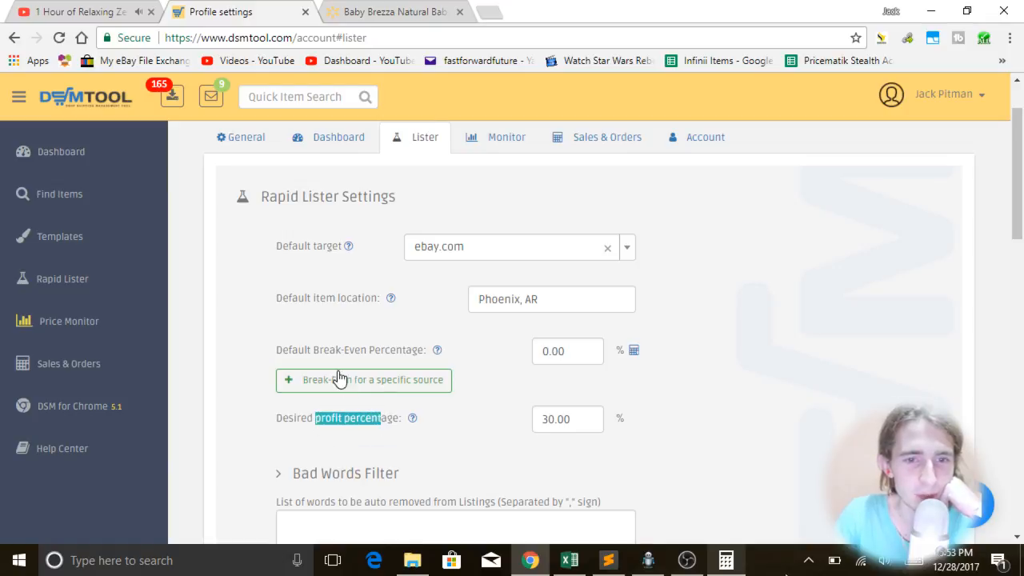
pyautogui.moveTo(312, 344); pyautogui.dragTo(398, 358)
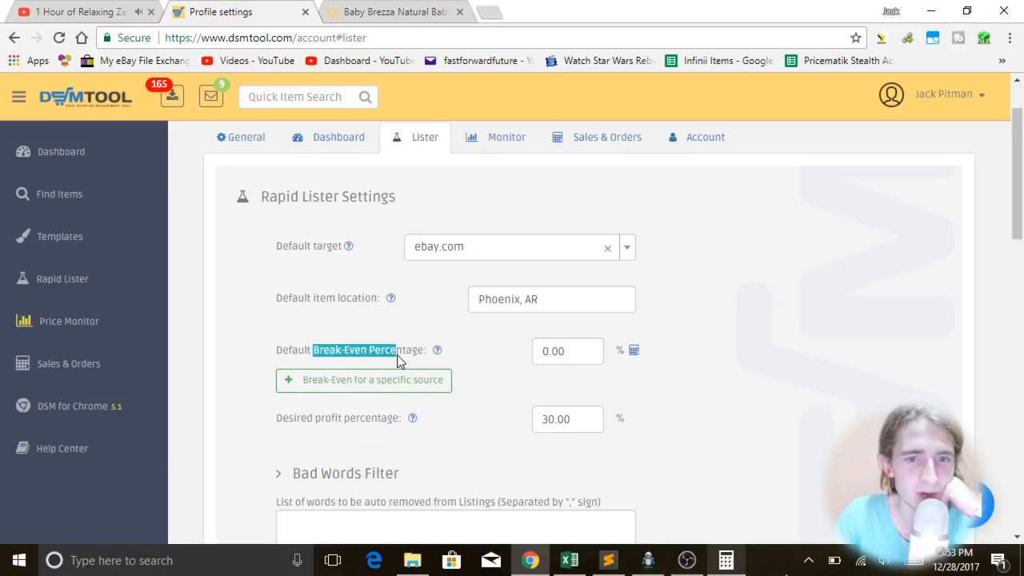
pyautogui.click(401, 354)
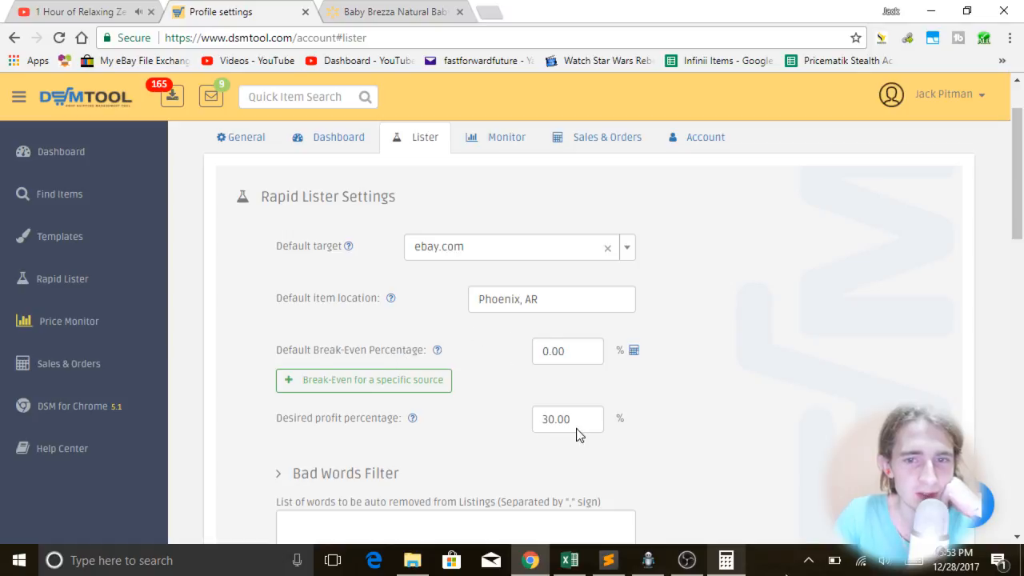
pyautogui.click(568, 340)
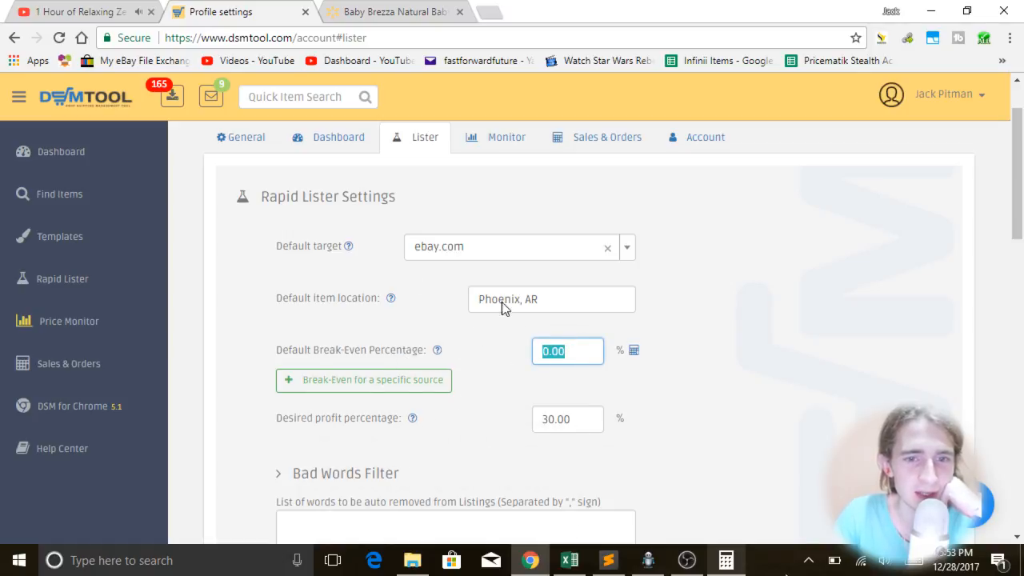
pyautogui.click(352, 357)
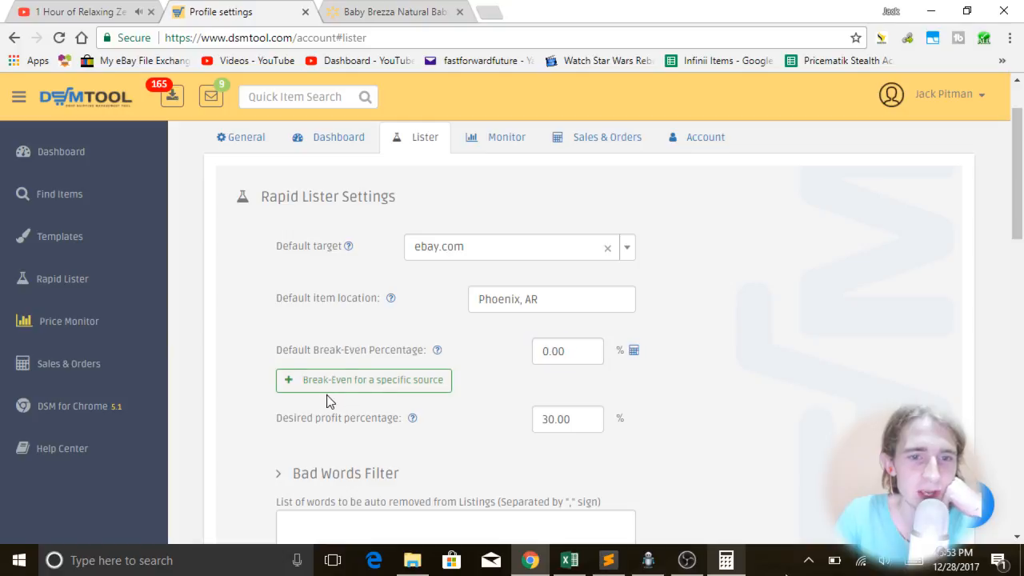
pyautogui.moveTo(289, 425); pyautogui.dragTo(373, 422)
pyautogui.doubleClick(374, 422)
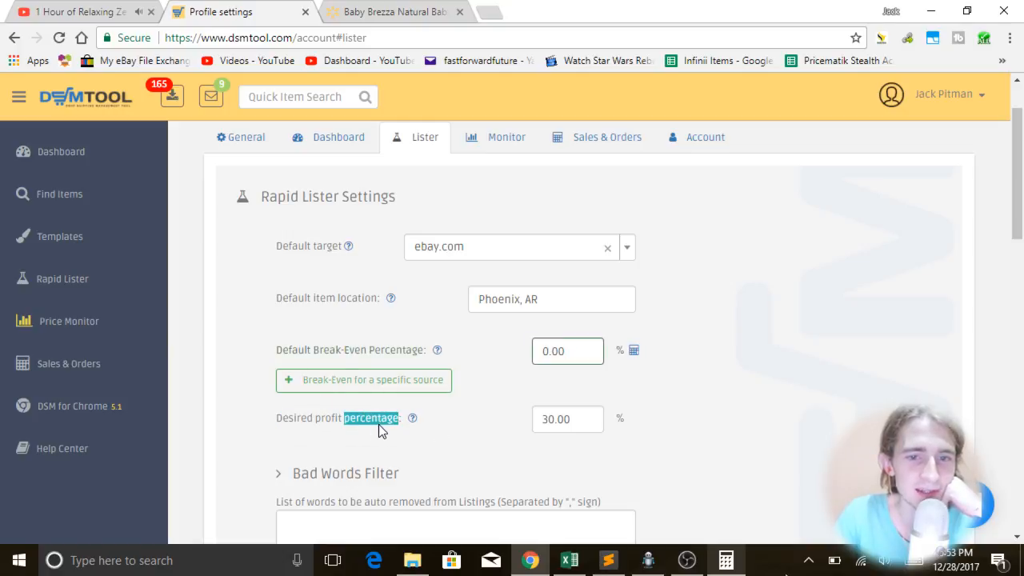
pyautogui.click(555, 411)
pyautogui.click(341, 422)
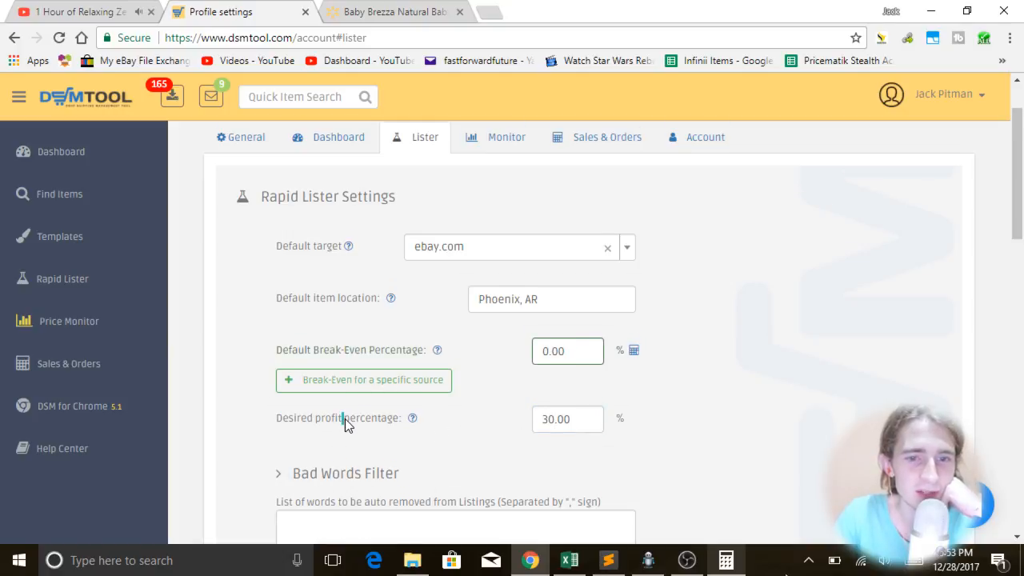
# - Look closer at the desired profit percentage, selecting its value and dismissing the pop-up chat notification
pyautogui.scroll(-2, 527, 293)
pyautogui.click(555, 258)
pyautogui.scroll(1, 514, 323)
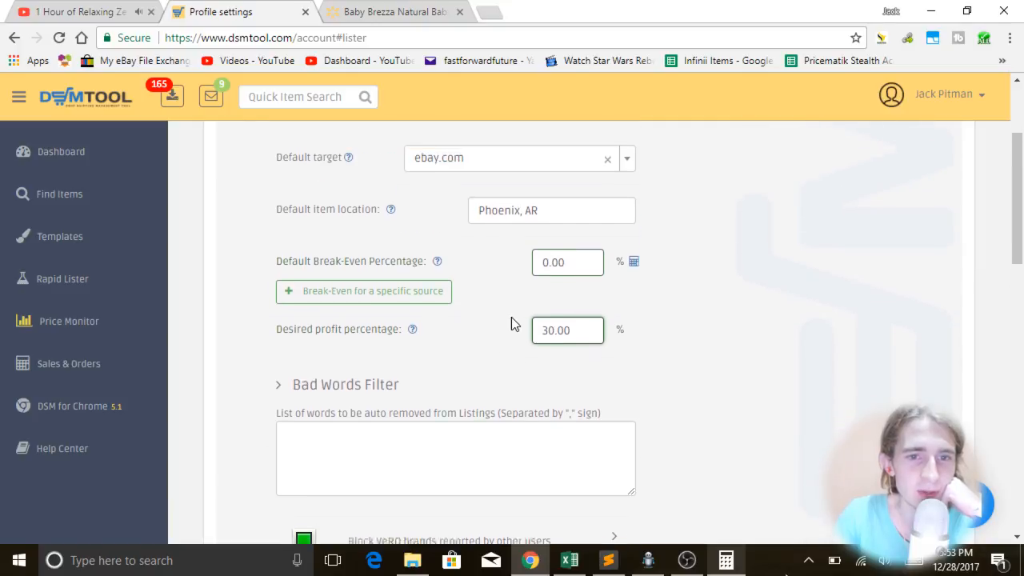
pyautogui.click(565, 337)
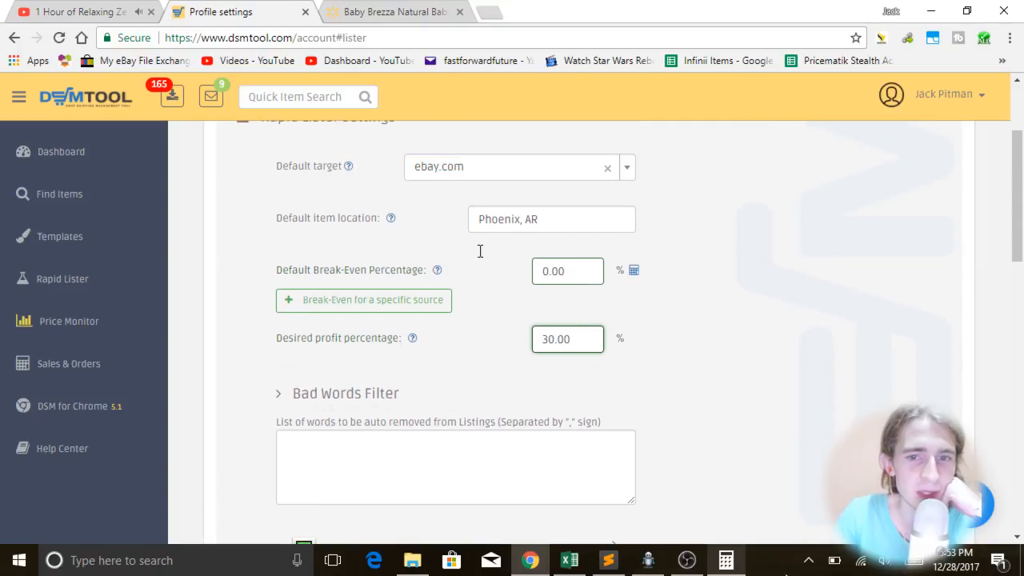
pyautogui.click(738, 307)
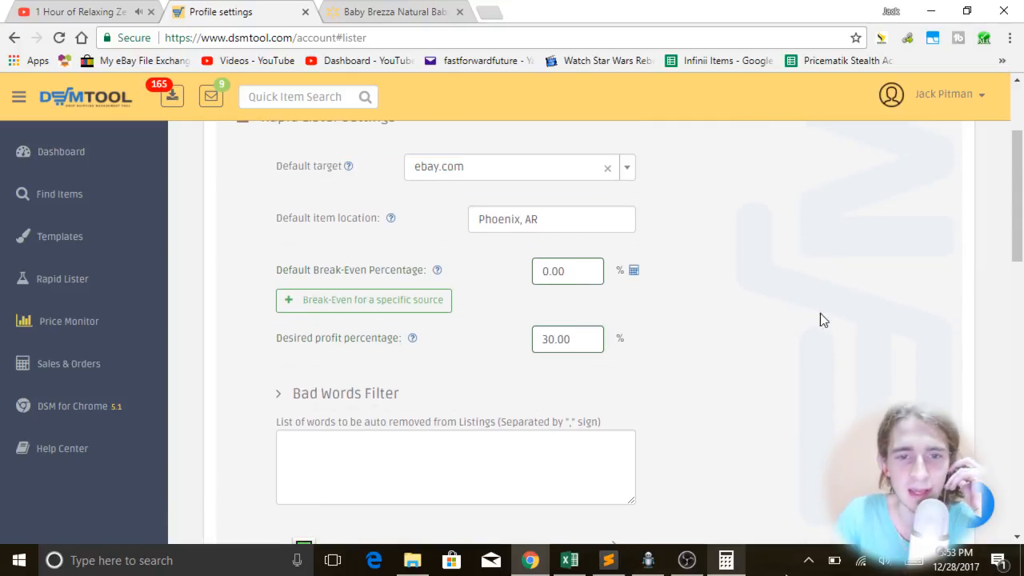
pyautogui.doubleClick(570, 332)
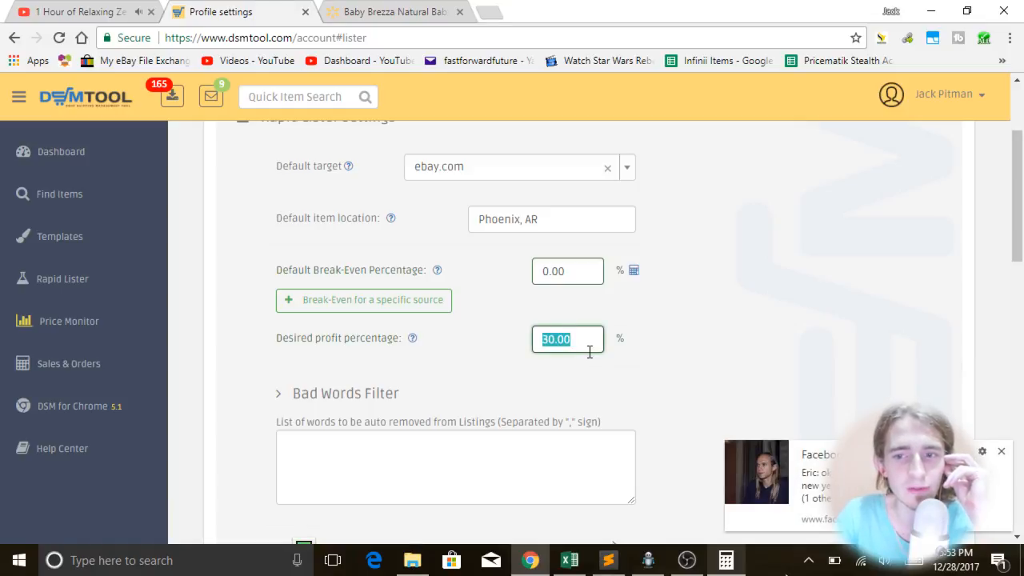
pyautogui.click(1001, 454)
pyautogui.click(560, 339)
pyautogui.doubleClick(550, 330)
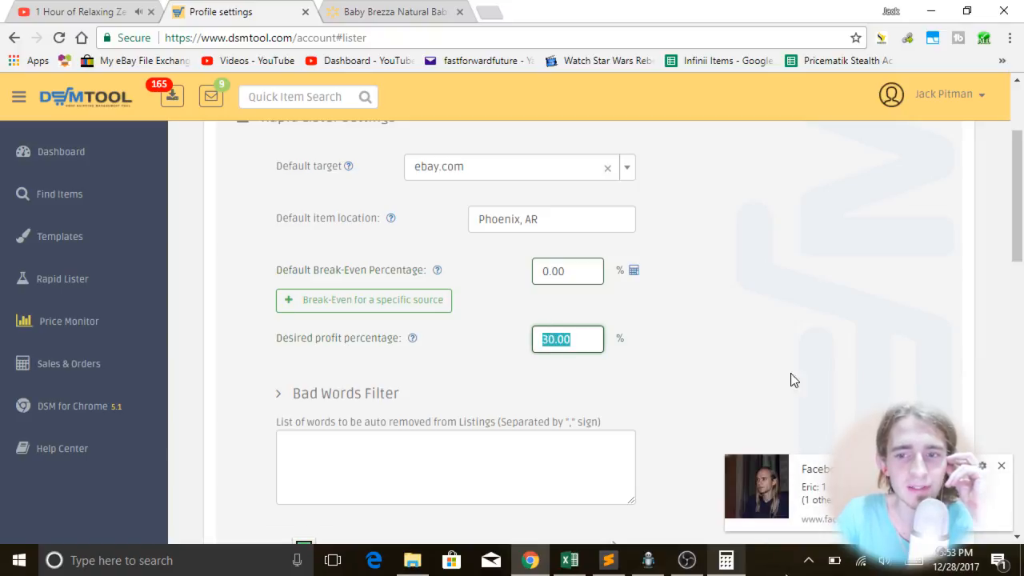
# - Dismiss the chat notification and review the desired profit percentage together with the other Rapid Lister defaults
pyautogui.click(1003, 466)
pyautogui.click(695, 345)
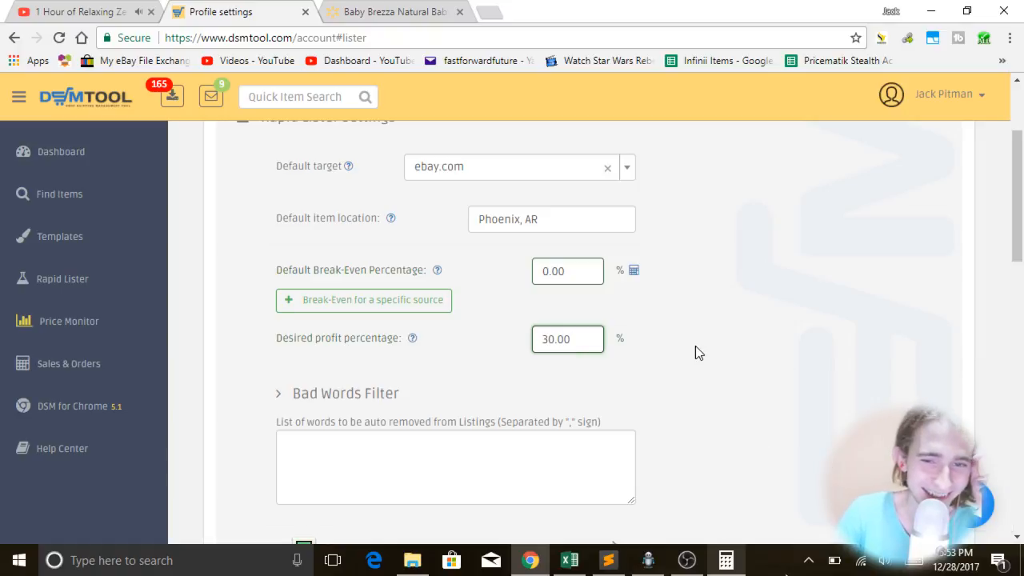
pyautogui.doubleClick(596, 337)
pyautogui.click(552, 359)
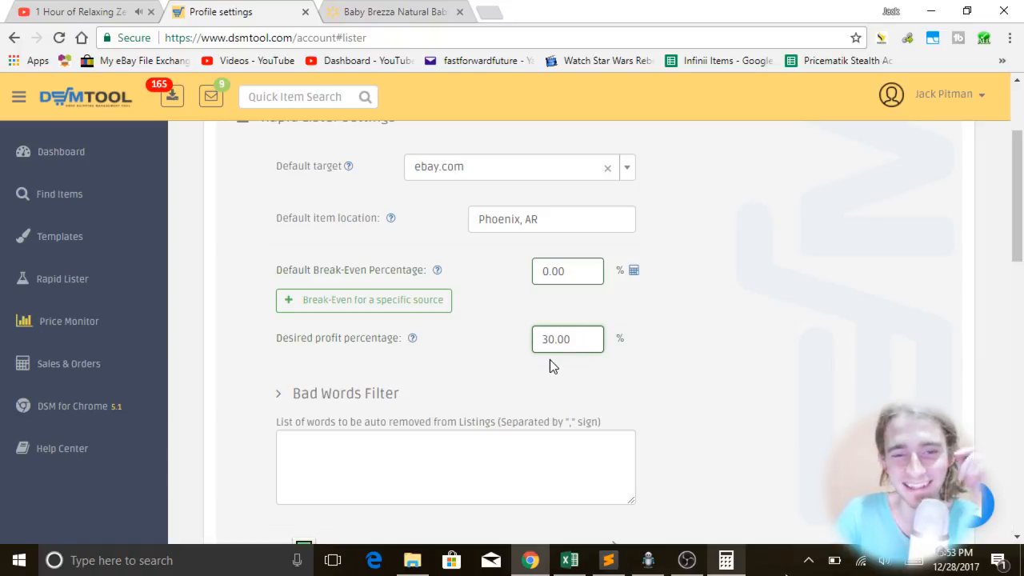
pyautogui.doubleClick(588, 346)
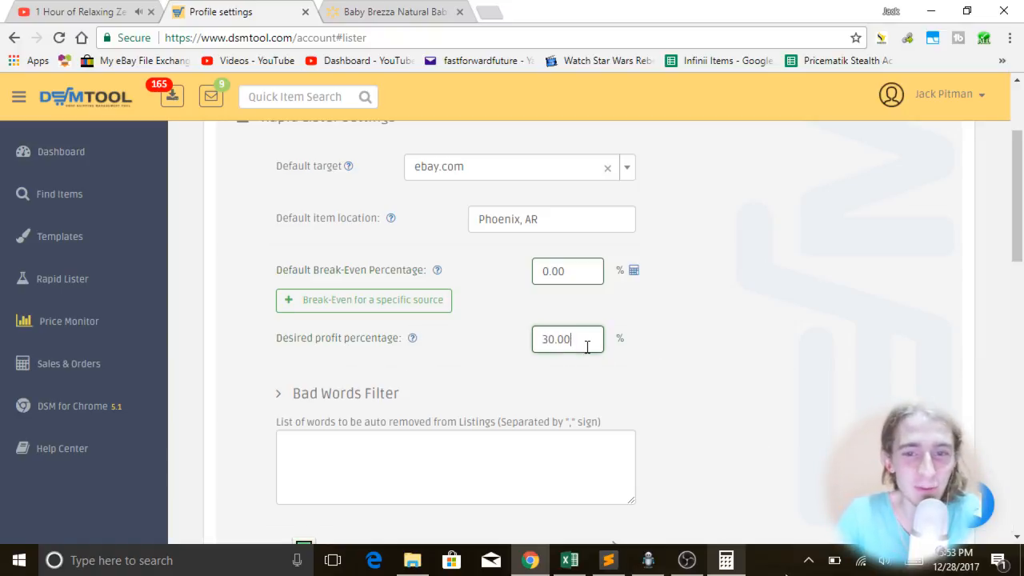
pyautogui.click(742, 400)
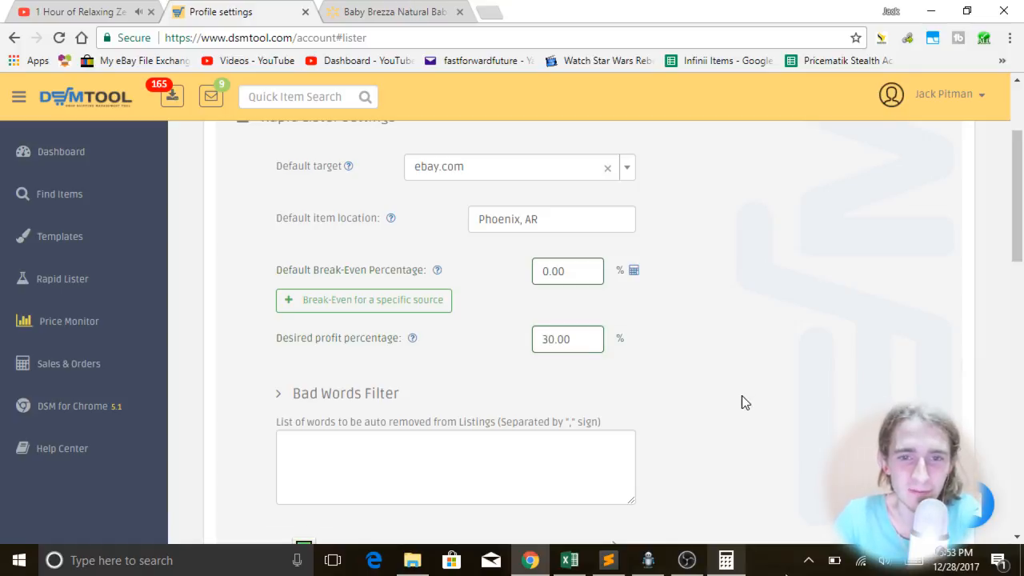
pyautogui.scroll(2, 741, 403)
pyautogui.scroll(-3, 741, 403)
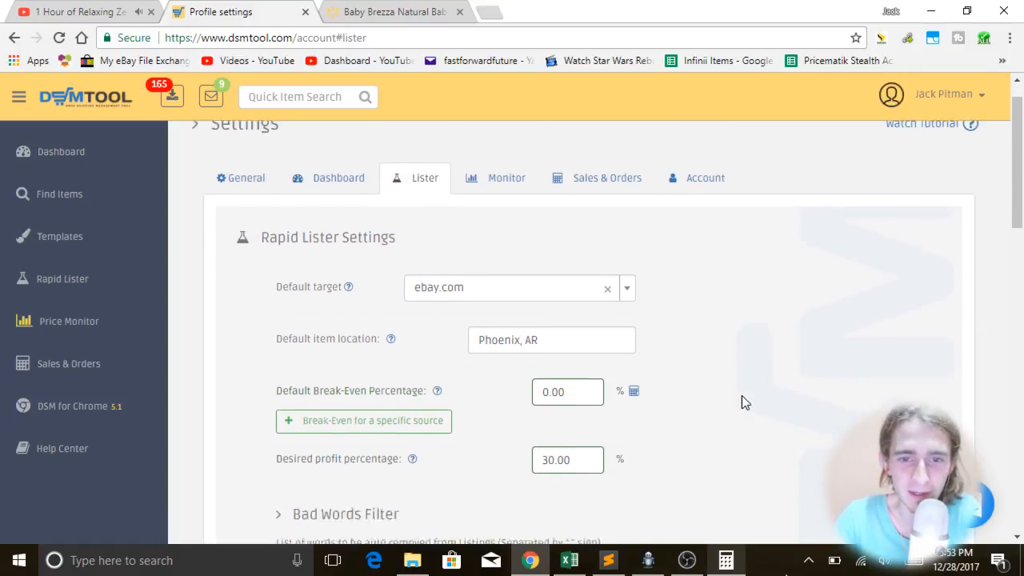
pyautogui.scroll(3, 622, 237)
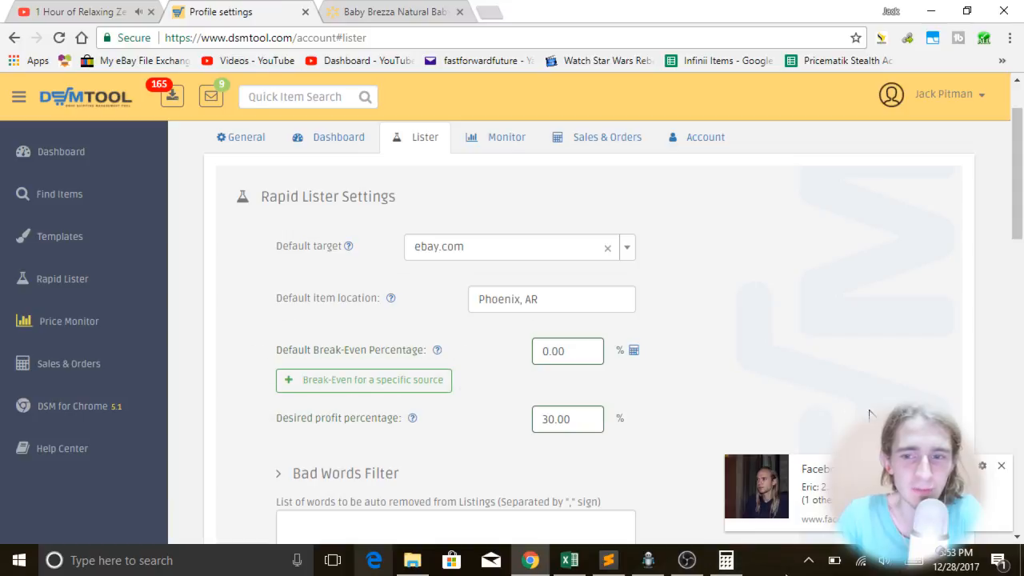
# - Dismiss the desktop notification and review the default break-even and desired profit percentages in the Rapid Lister settings
pyautogui.click(999, 467)
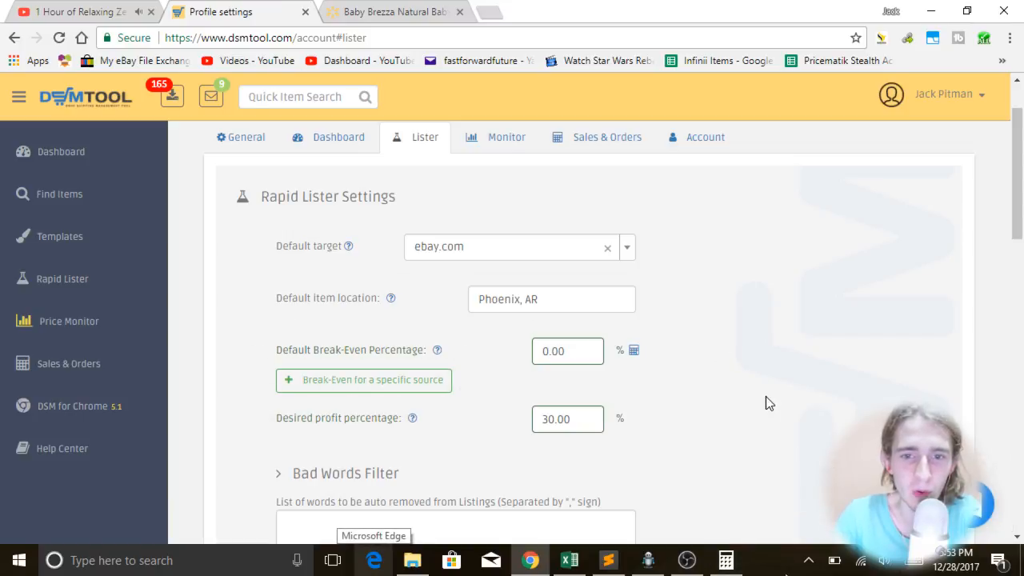
pyautogui.doubleClick(578, 426)
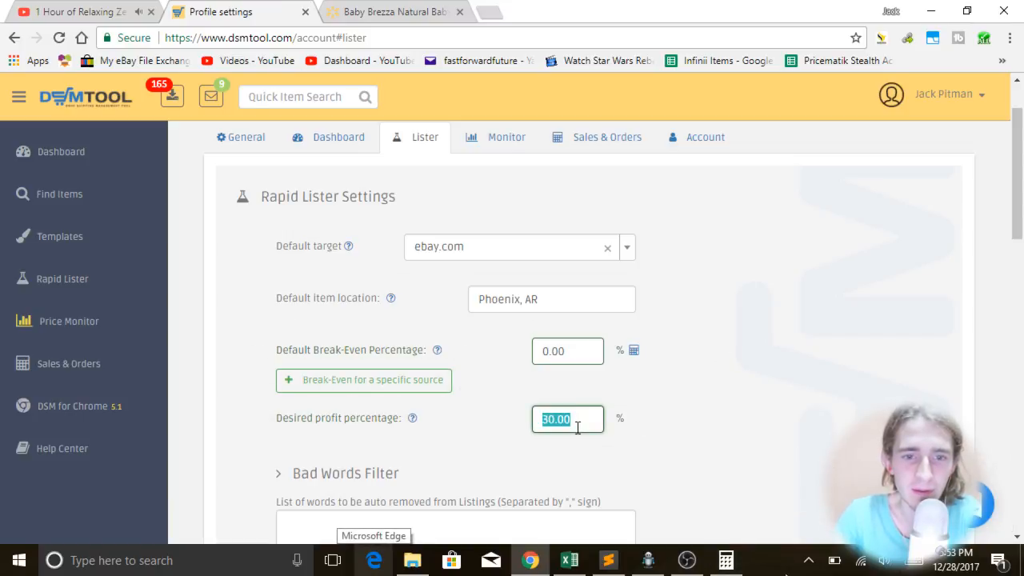
pyautogui.click(578, 427)
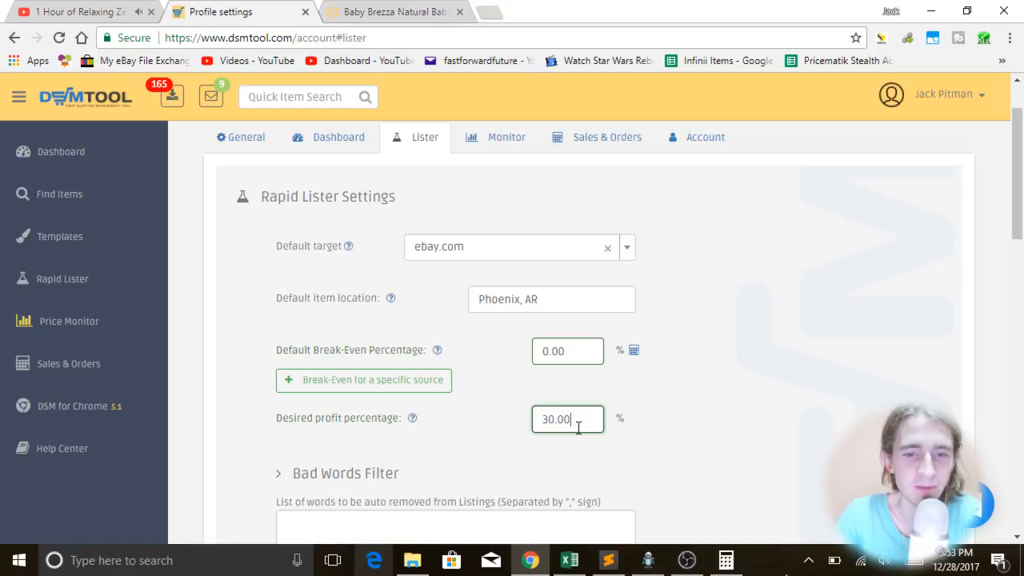
pyautogui.doubleClick(579, 429)
pyautogui.click(501, 349)
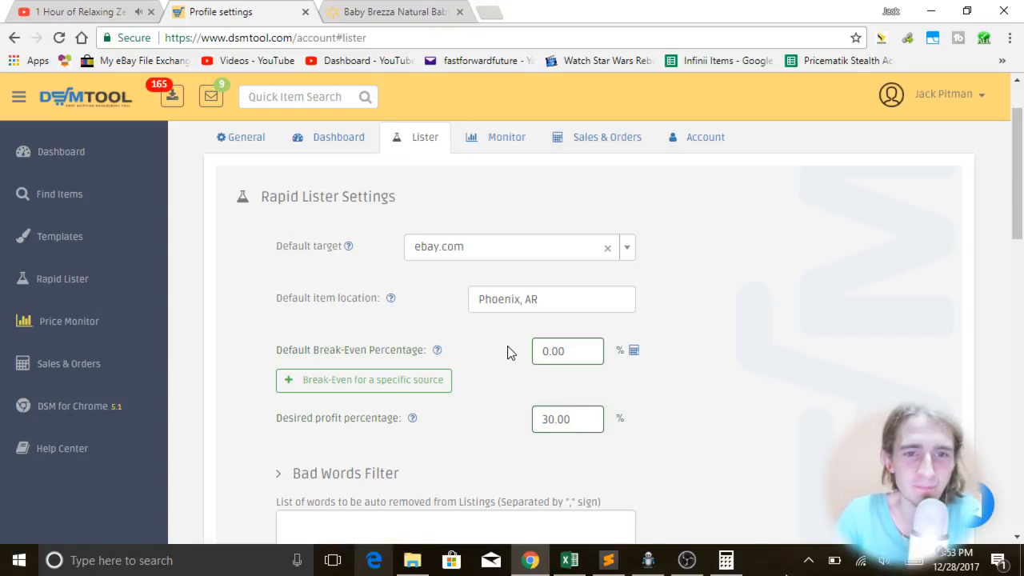
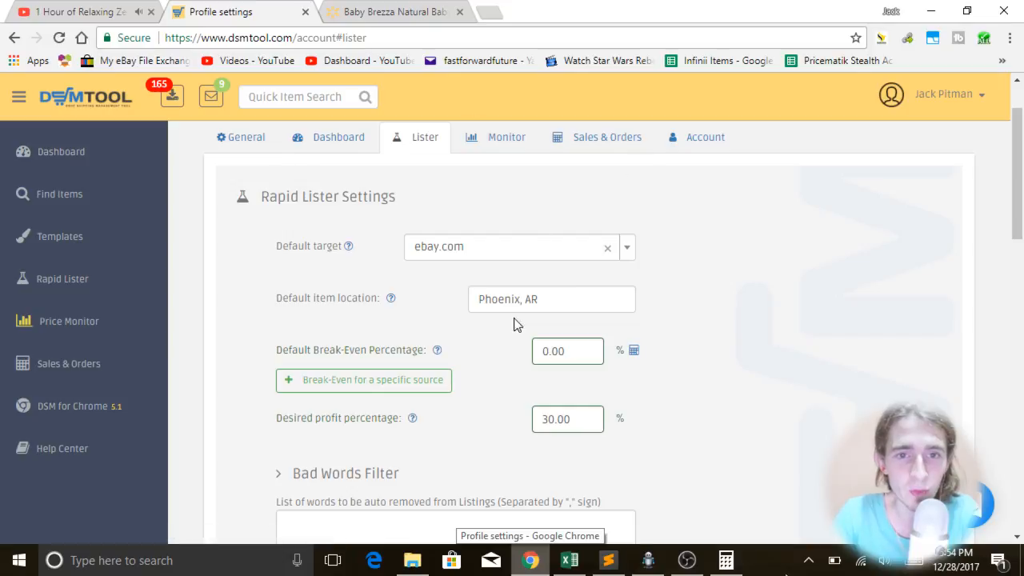
# - Open the price monitor settings and set the action for items entering protection mode to Change Target Quantity to 0
pyautogui.click(505, 139)
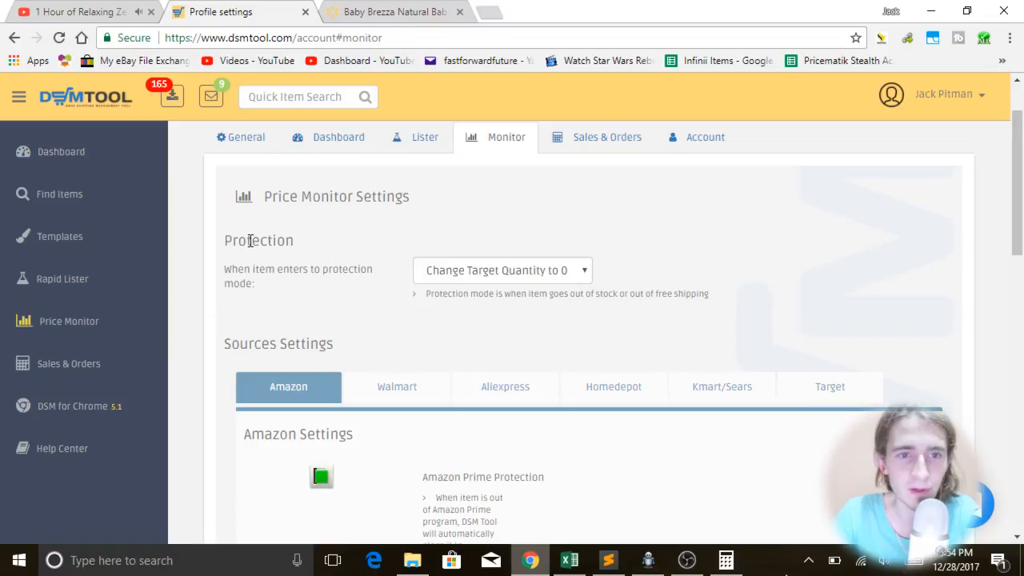
pyautogui.click(505, 274)
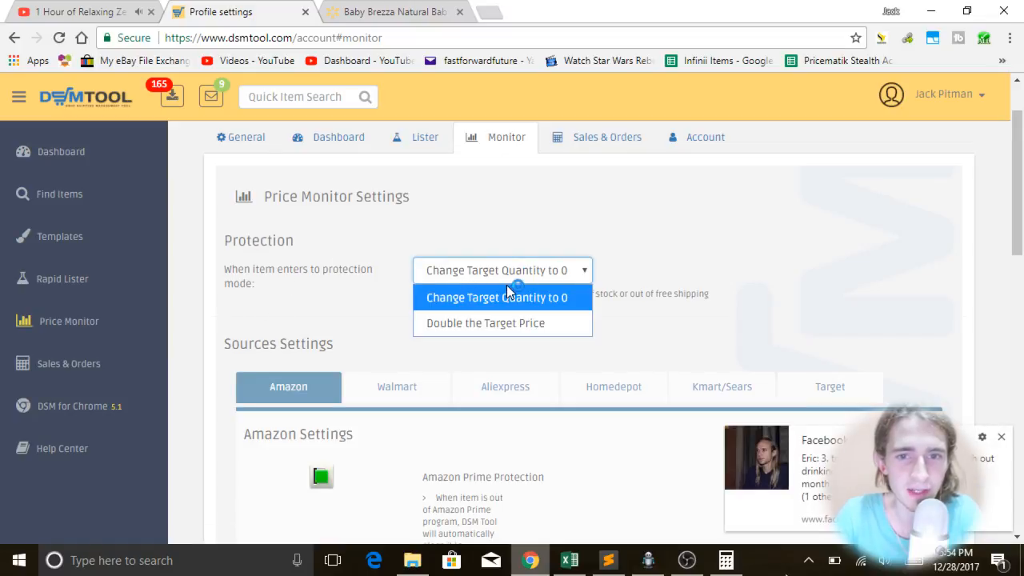
pyautogui.click(1005, 442)
pyautogui.click(551, 270)
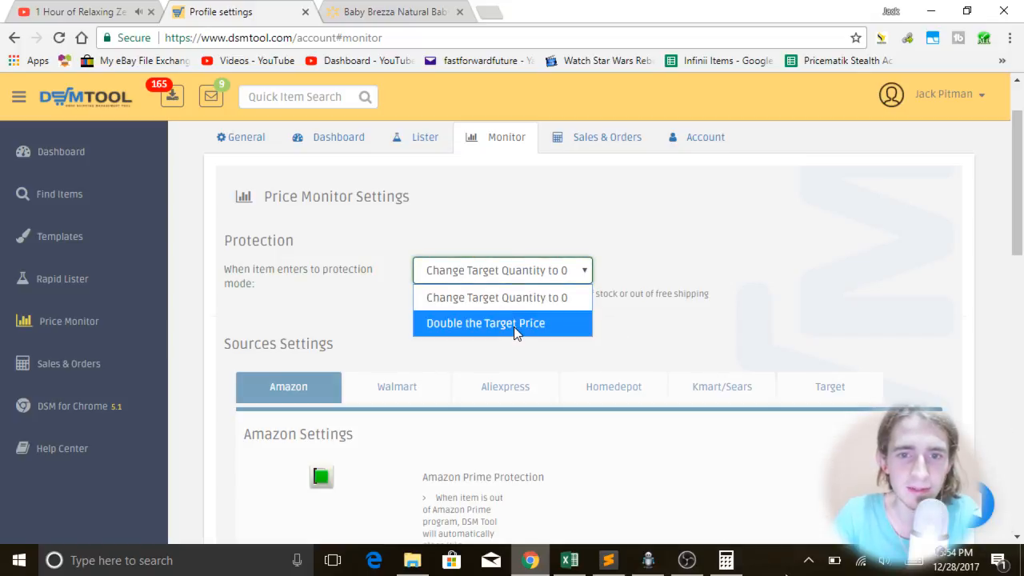
pyautogui.click(483, 342)
pyautogui.click(532, 270)
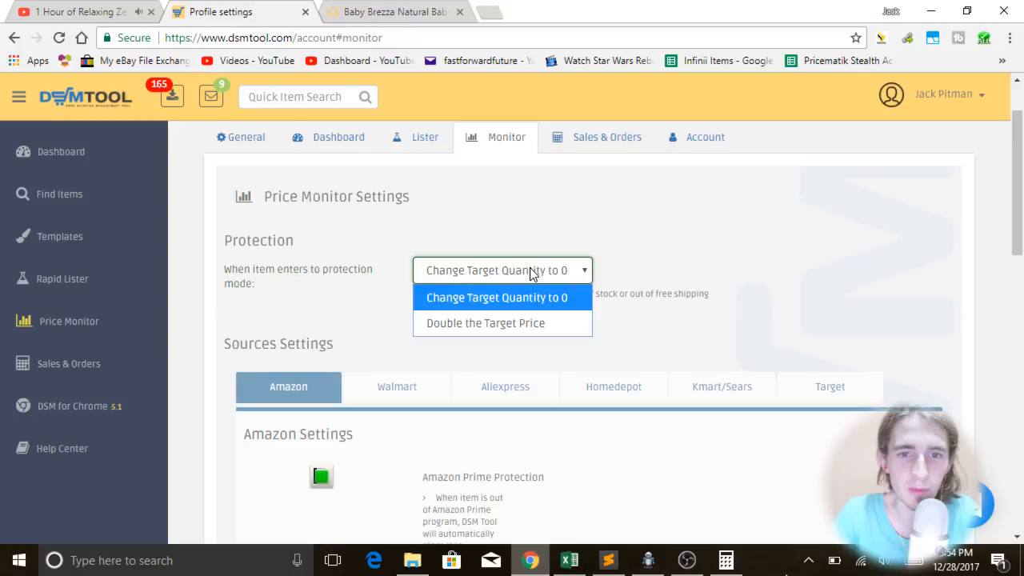
pyautogui.click(449, 322)
pyautogui.click(470, 272)
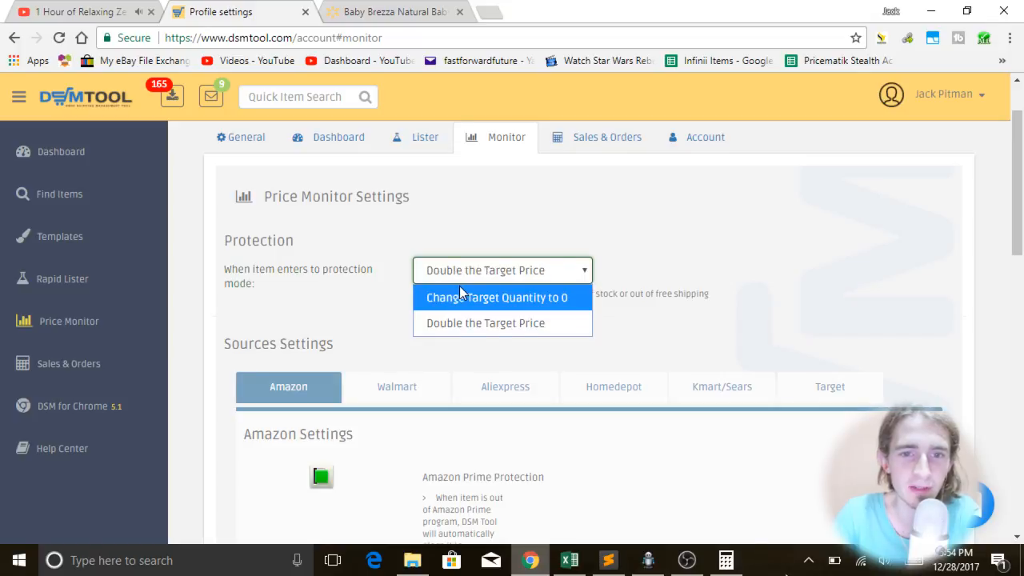
pyautogui.click(459, 290)
pyautogui.scroll(-1, 758, 266)
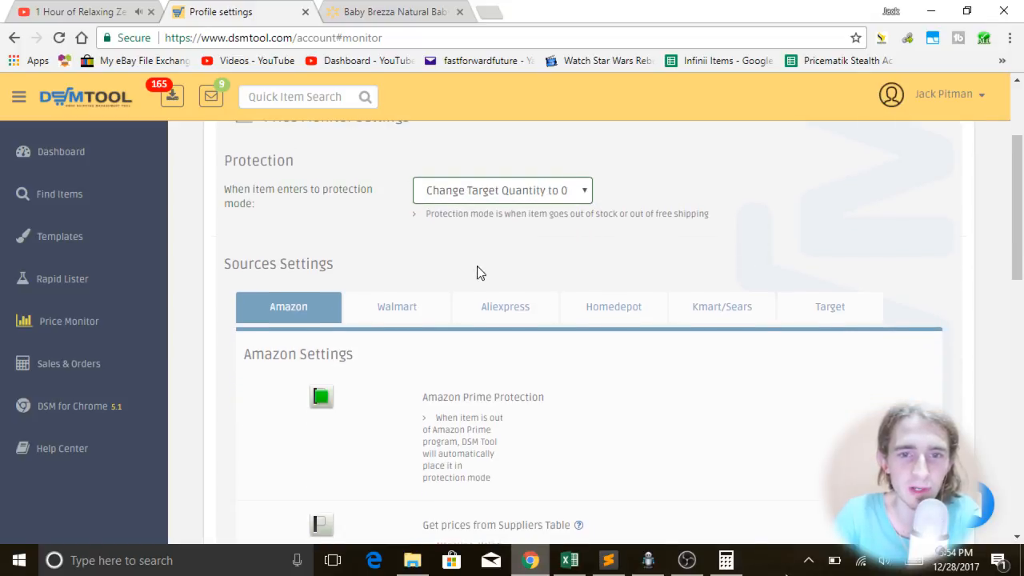
pyautogui.click(476, 191)
pyautogui.click(486, 191)
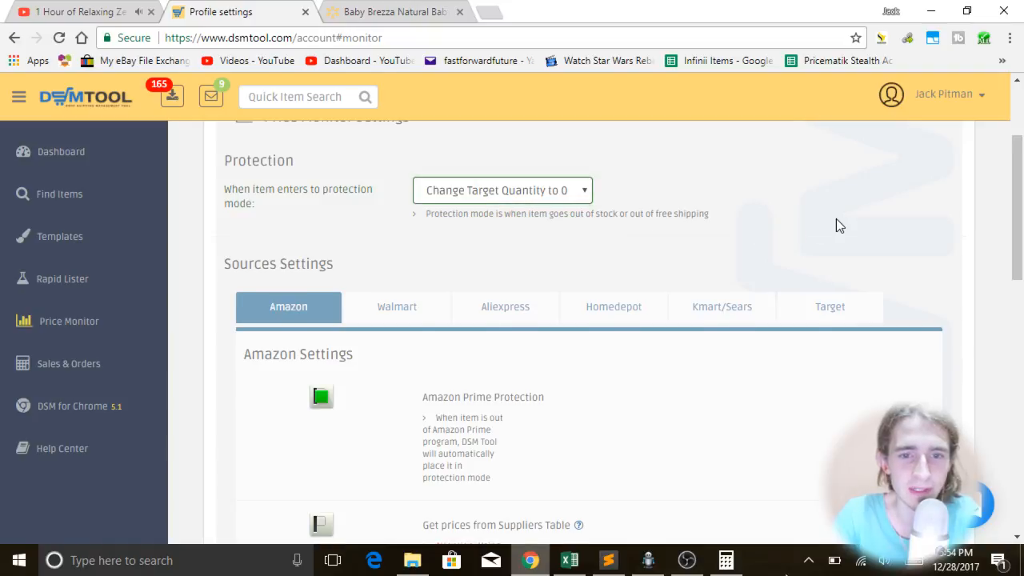
# - Review the Walmart source settings, covering 3rd Party Suppliers Protection and the $5.99 addition for items below $35
pyautogui.scroll(-2, 836, 219)
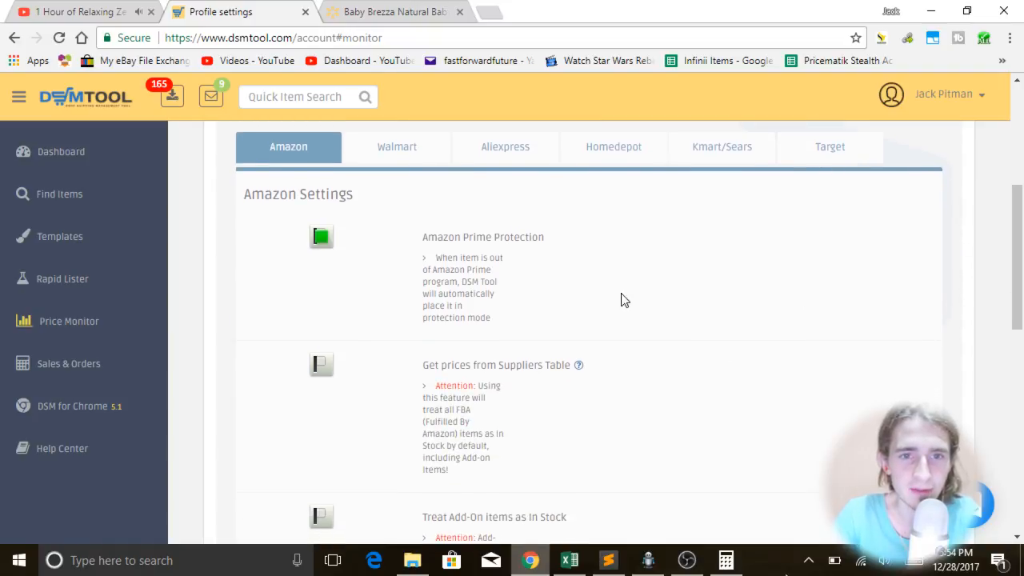
pyautogui.scroll(2, 543, 305)
pyautogui.click(382, 312)
pyautogui.scroll(-2, 679, 384)
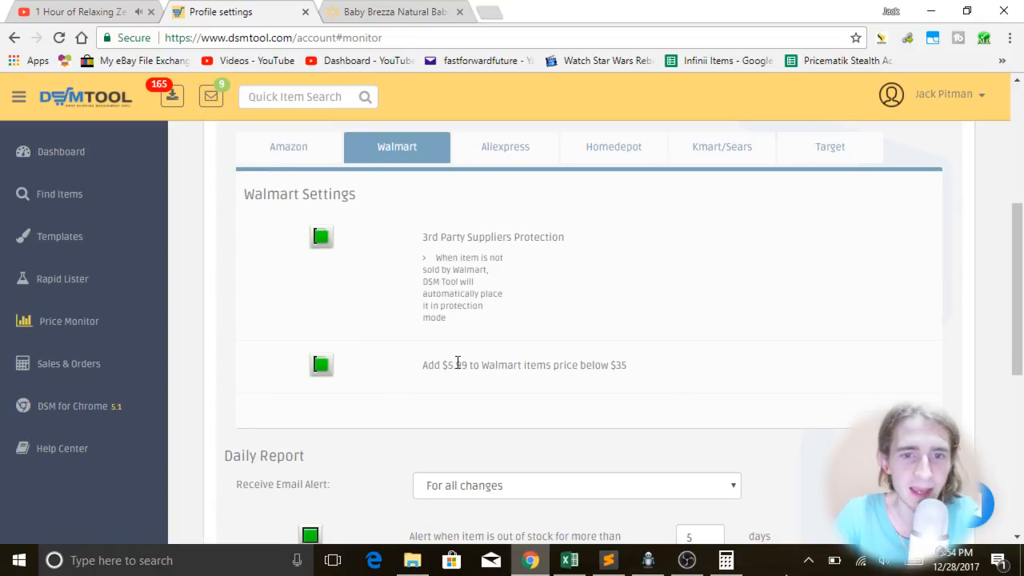
pyautogui.tripleClick(458, 364)
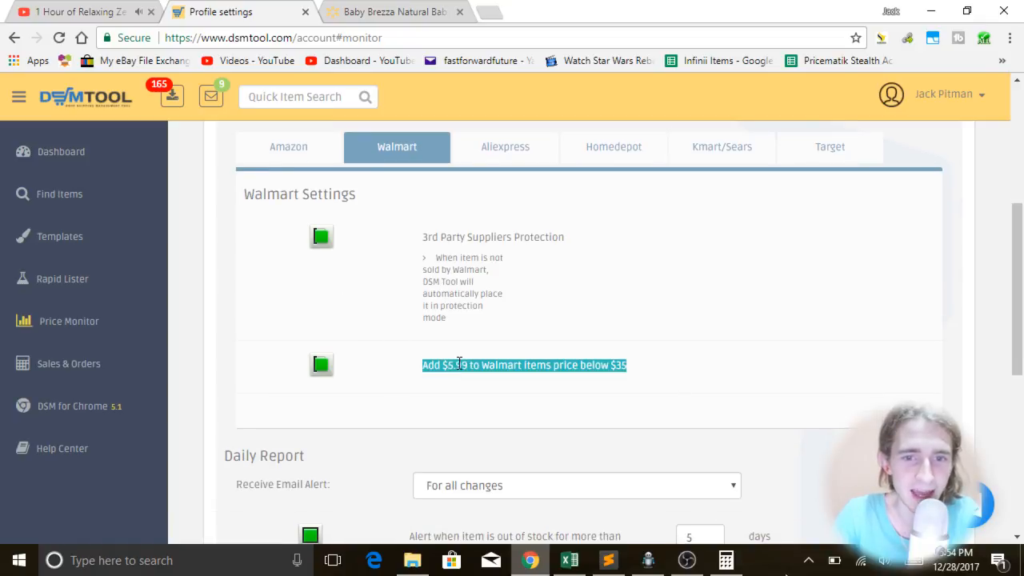
pyautogui.click(622, 367)
pyautogui.doubleClick(446, 239)
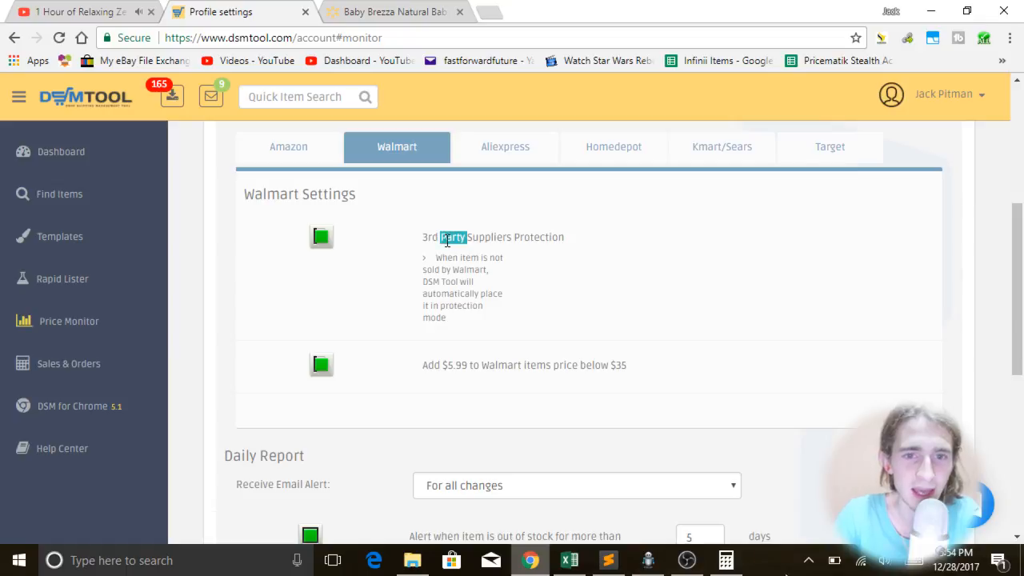
pyautogui.click(519, 233)
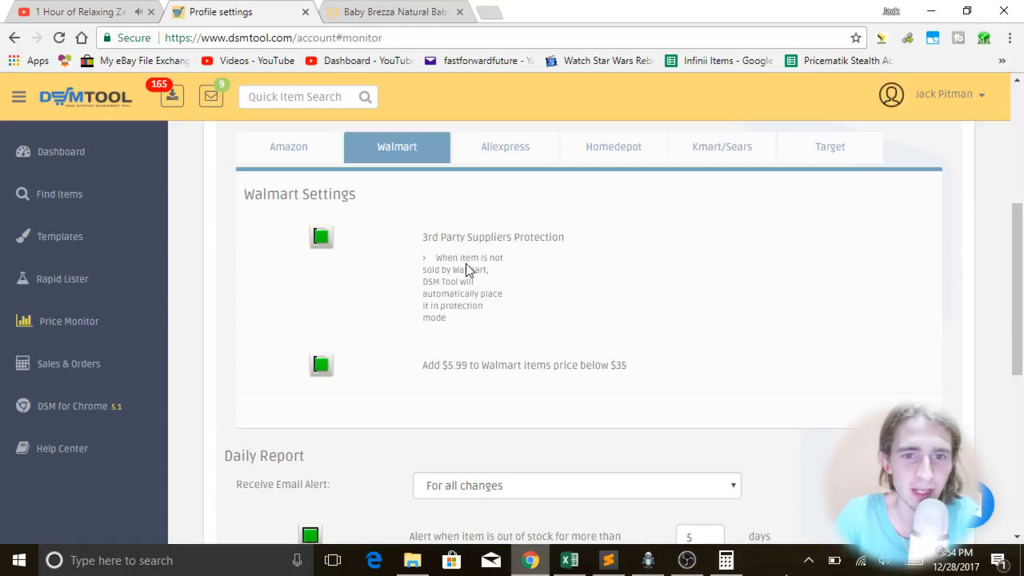
pyautogui.doubleClick(430, 237)
# - Examine the Daily Report alert options, the general monitoring option and the Amazon source settings
pyautogui.scroll(-3, 471, 250)
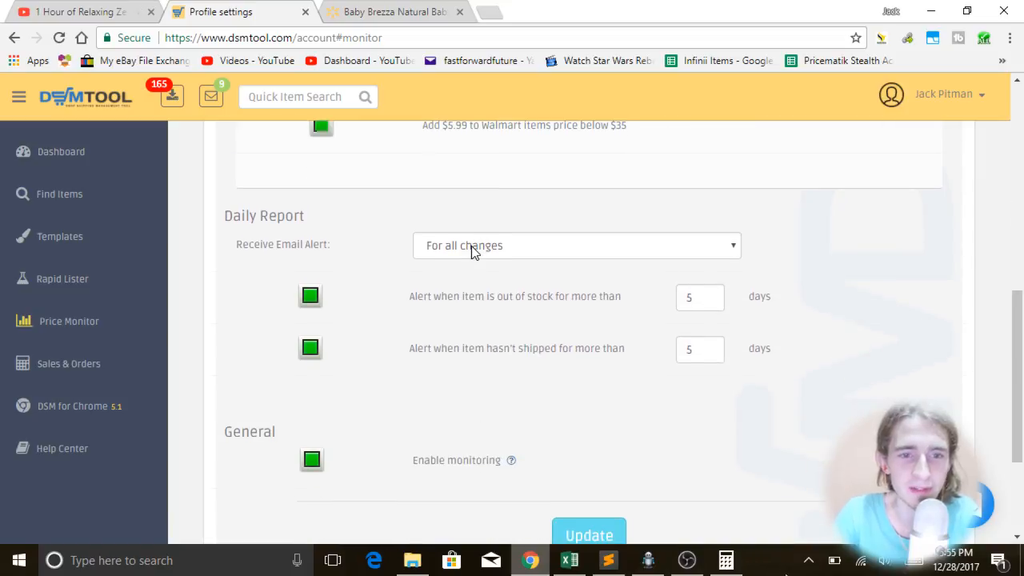
pyautogui.scroll(-2, 573, 292)
pyautogui.scroll(8, 314, 373)
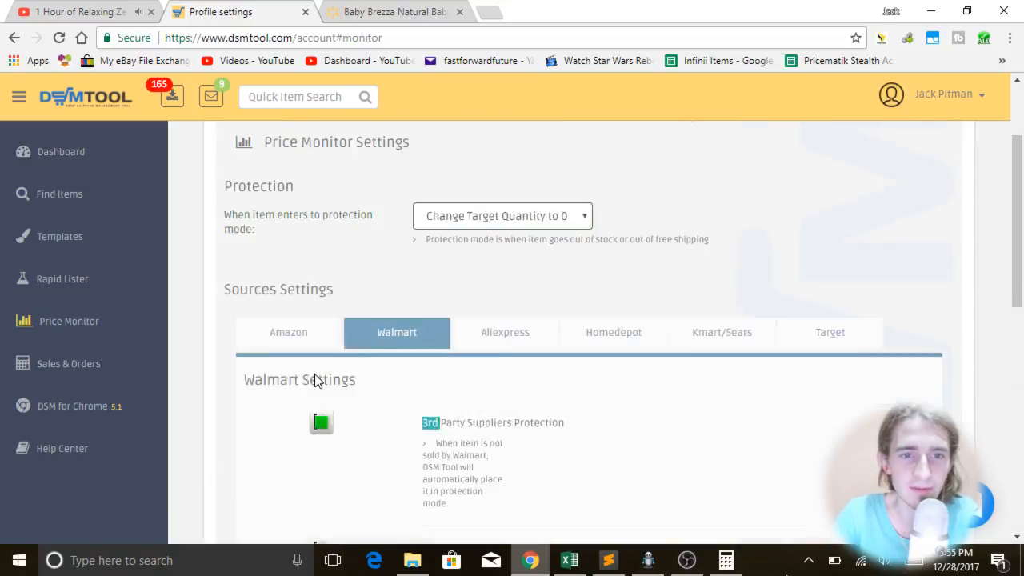
pyautogui.scroll(-2, 328, 371)
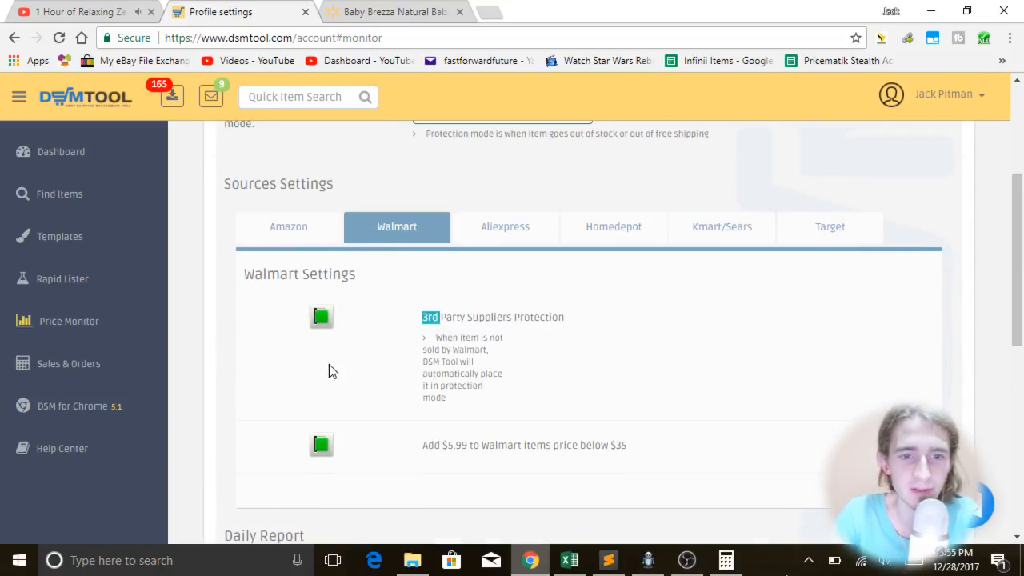
pyautogui.click(286, 232)
pyautogui.scroll(-5, 376, 309)
pyautogui.scroll(-4, 379, 310)
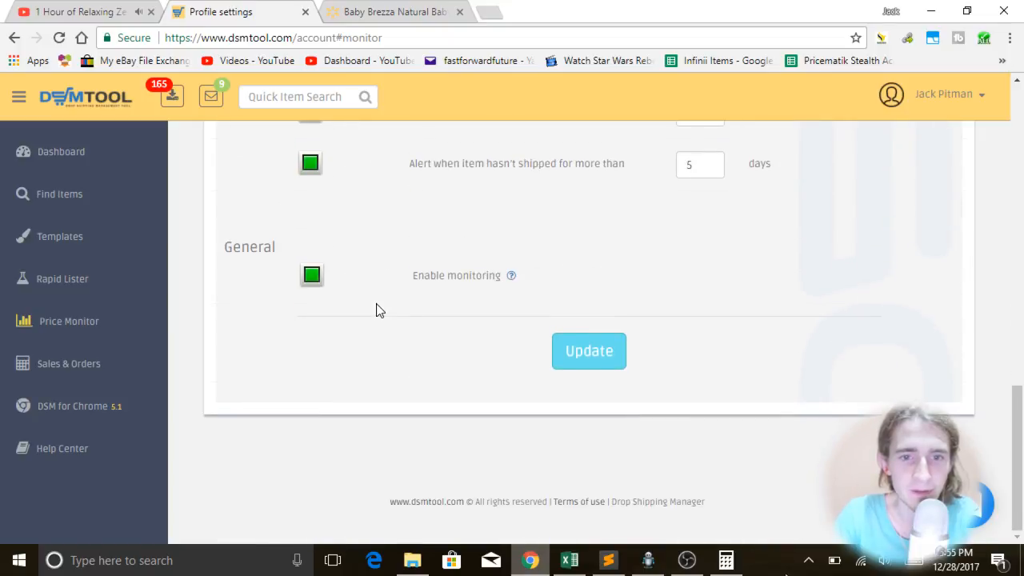
pyautogui.scroll(3, 377, 309)
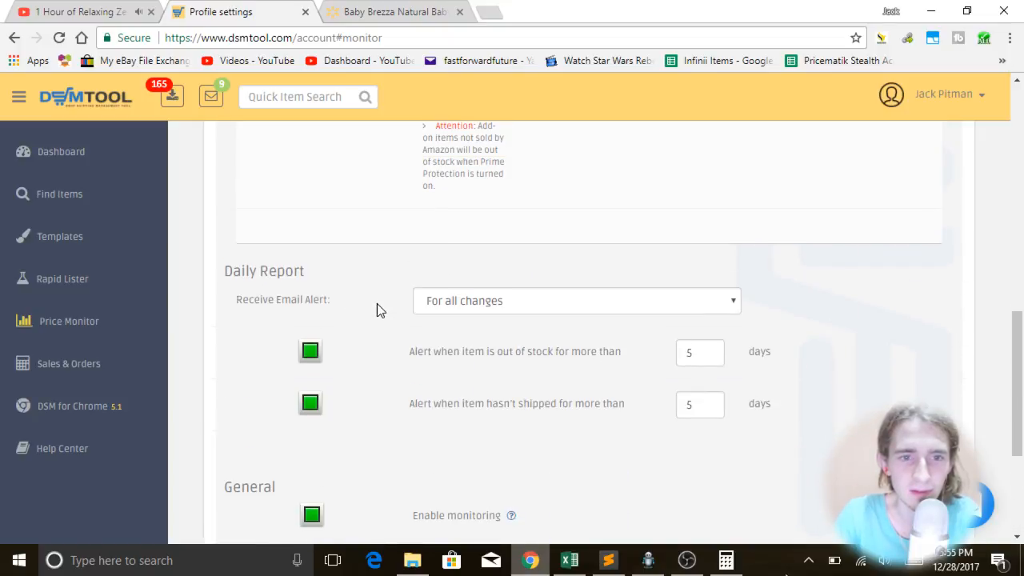
pyautogui.scroll(-3, 376, 309)
pyautogui.scroll(2, 624, 366)
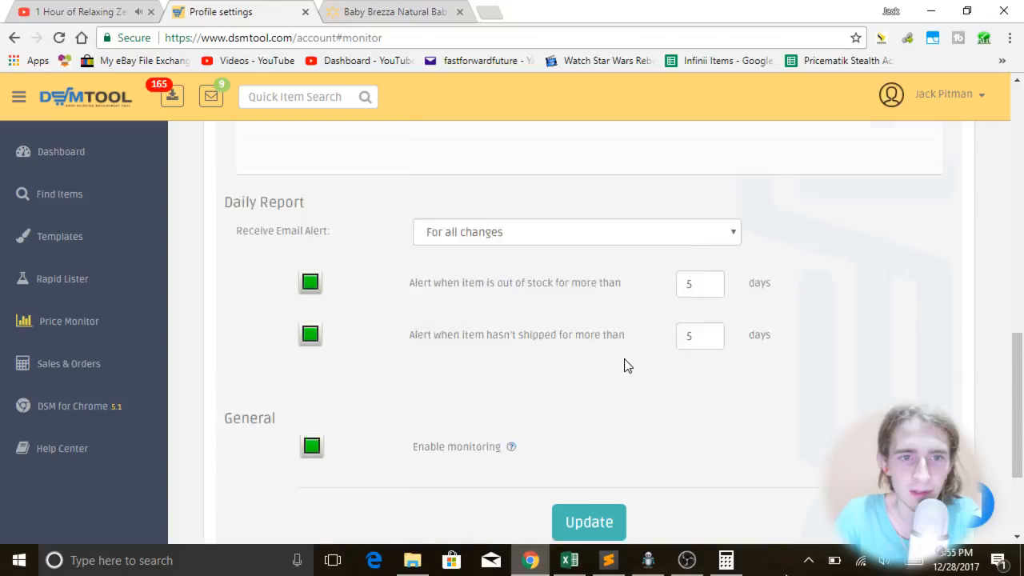
# - Check through the price monitor settings once more and save them with an account update
pyautogui.scroll(10, 626, 364)
pyautogui.scroll(-8, 609, 359)
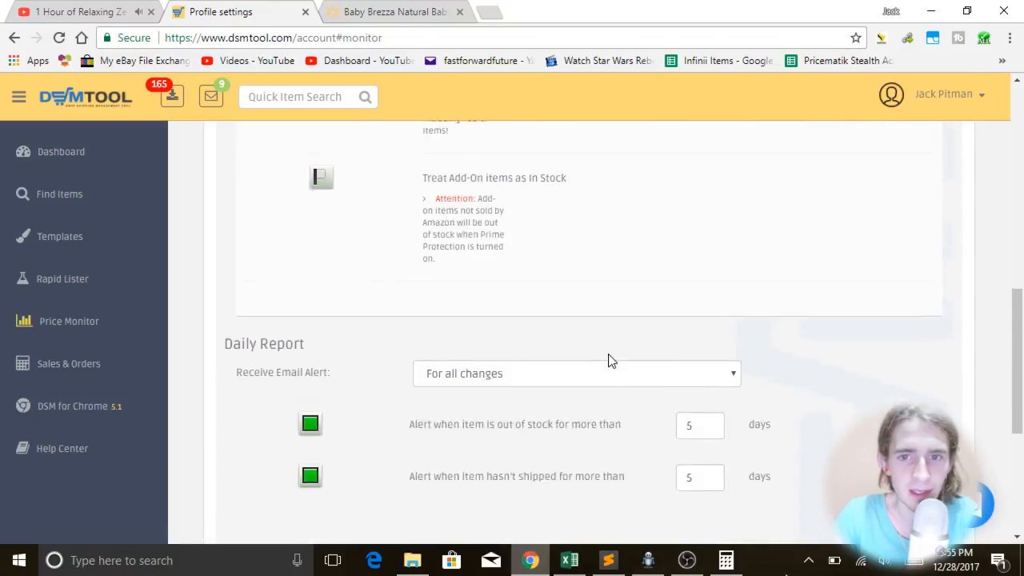
pyautogui.scroll(-4, 608, 360)
pyautogui.scroll(7, 645, 351)
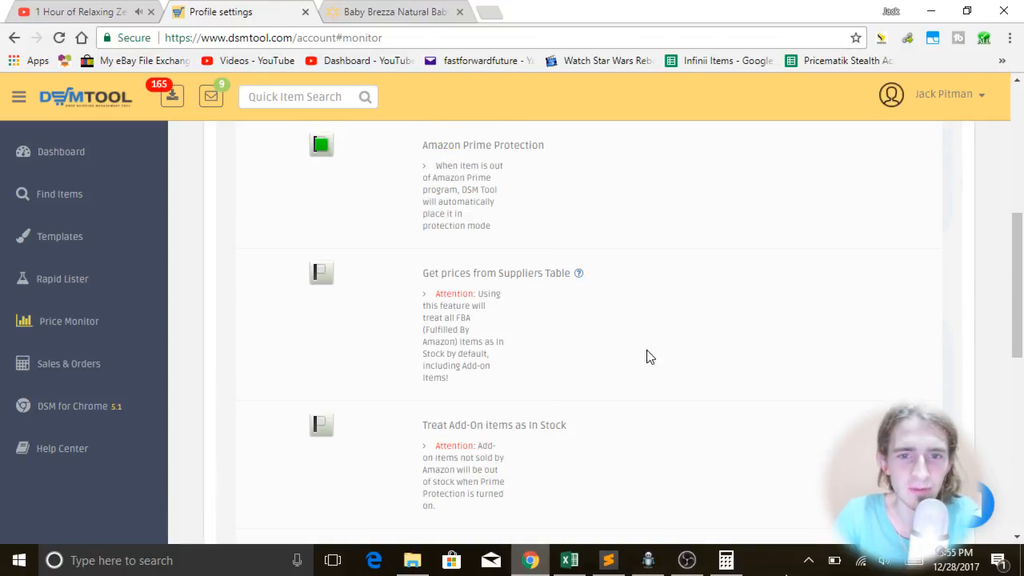
pyautogui.scroll(5, 649, 356)
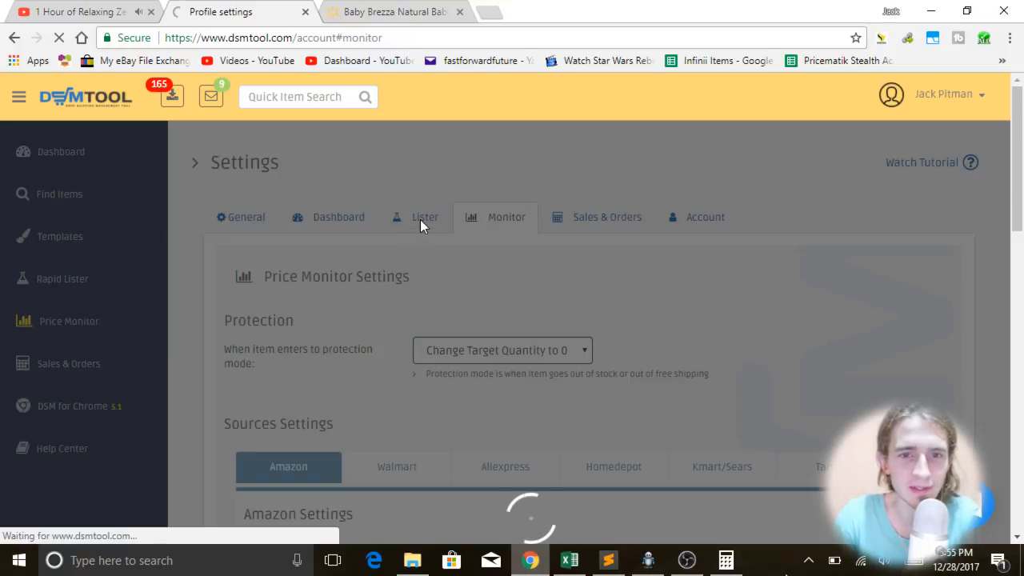
pyautogui.scroll(2, 496, 353)
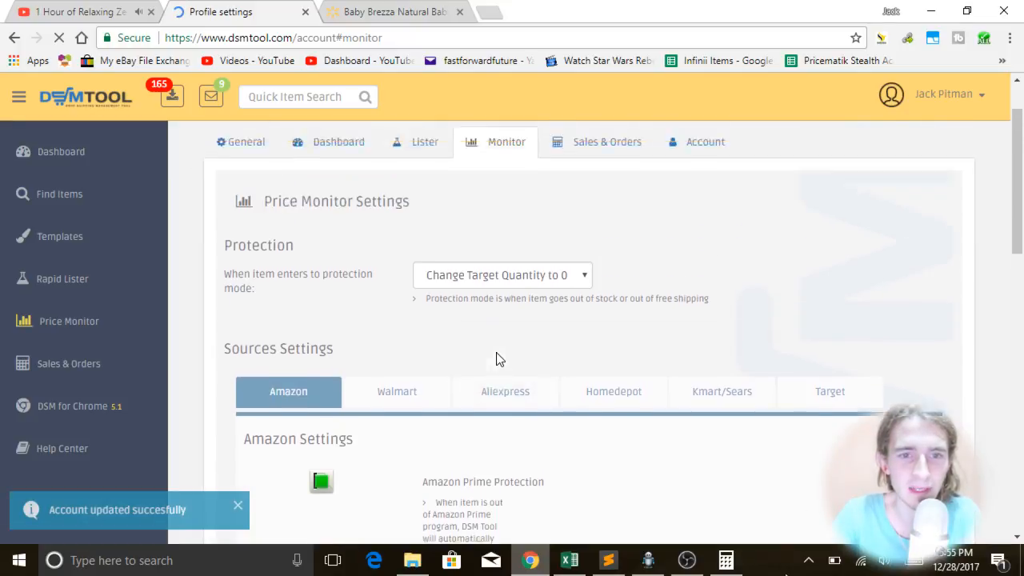
pyautogui.scroll(1, 480, 336)
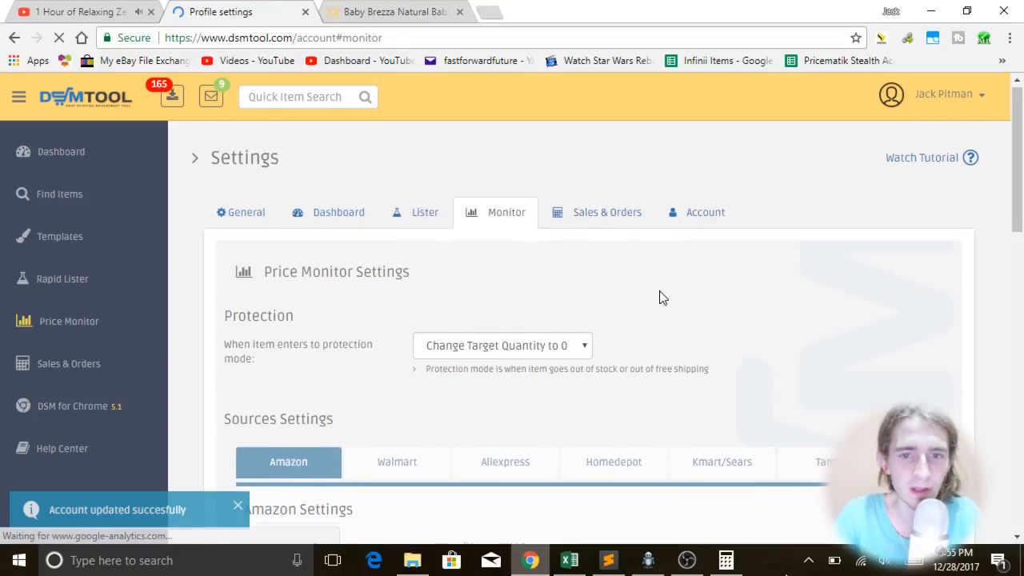
pyautogui.scroll(-5, 659, 296)
pyautogui.scroll(5, 377, 354)
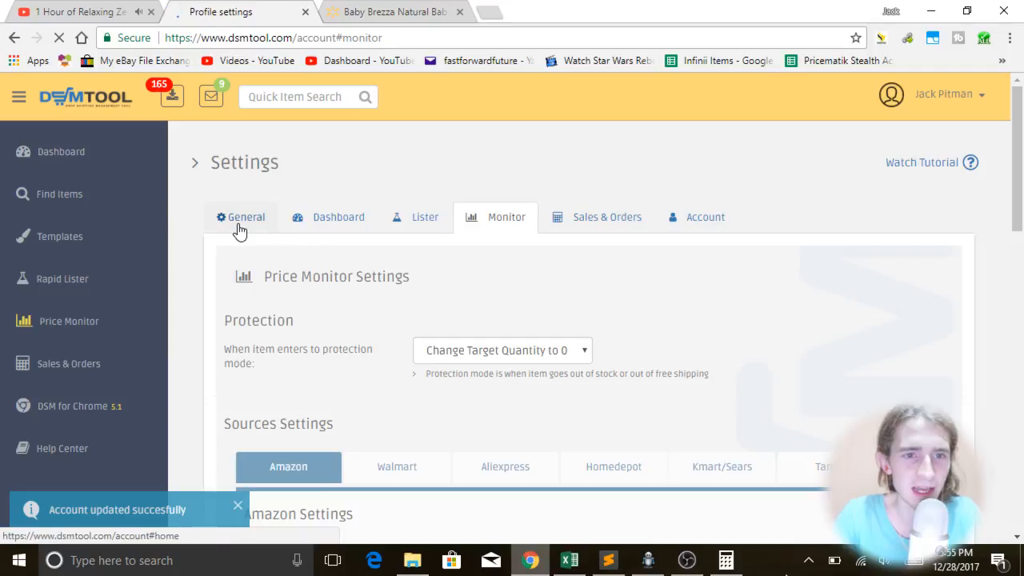
# - Look over the General account details and the Dashboard alert settings
pyautogui.click(228, 218)
pyautogui.scroll(-4, 247, 302)
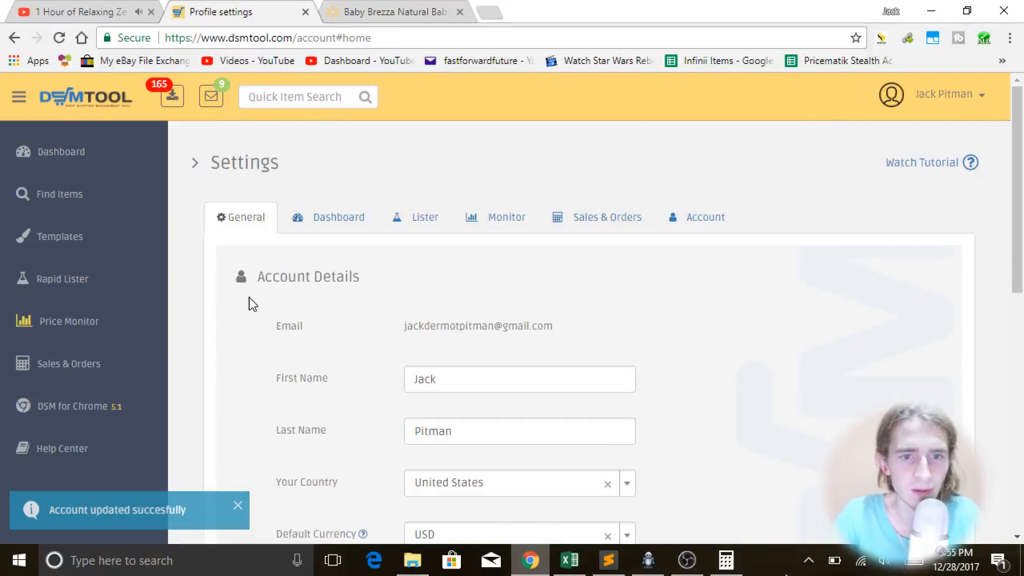
pyautogui.click(324, 223)
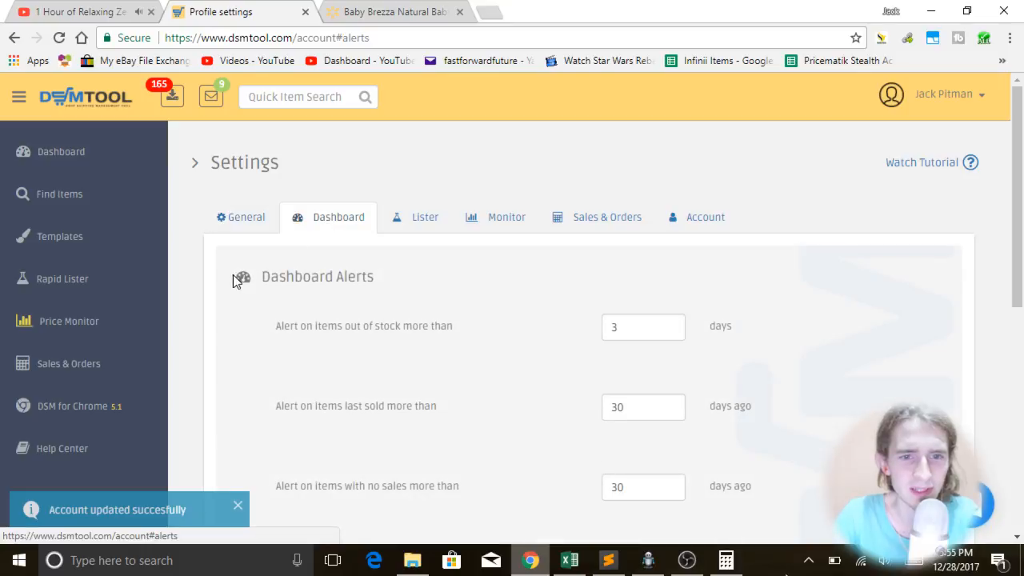
pyautogui.scroll(-5, 234, 276)
pyautogui.scroll(5, 233, 280)
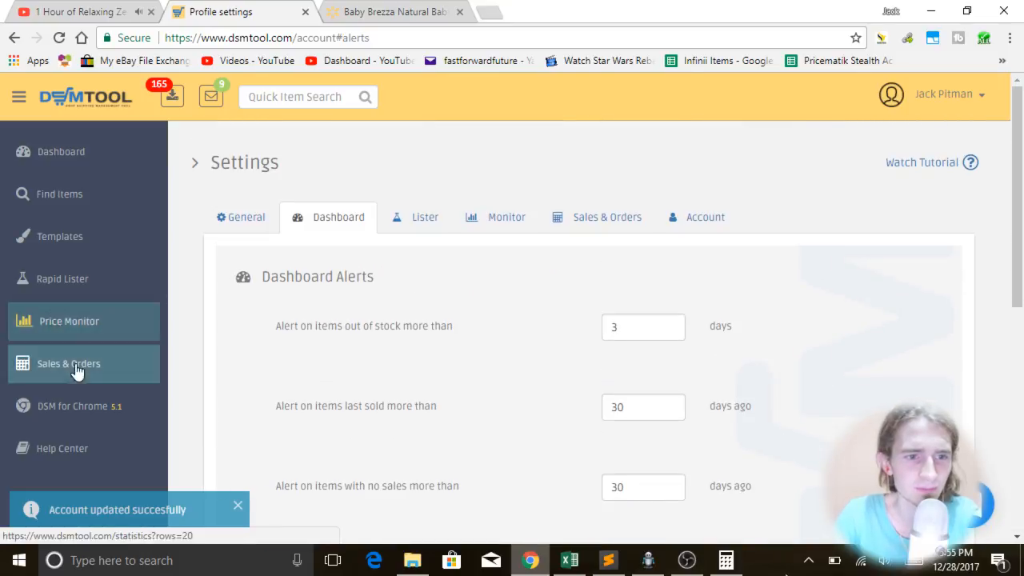
# - Open the listing templates page and browse the available eBay listing templates
pyautogui.click(80, 244)
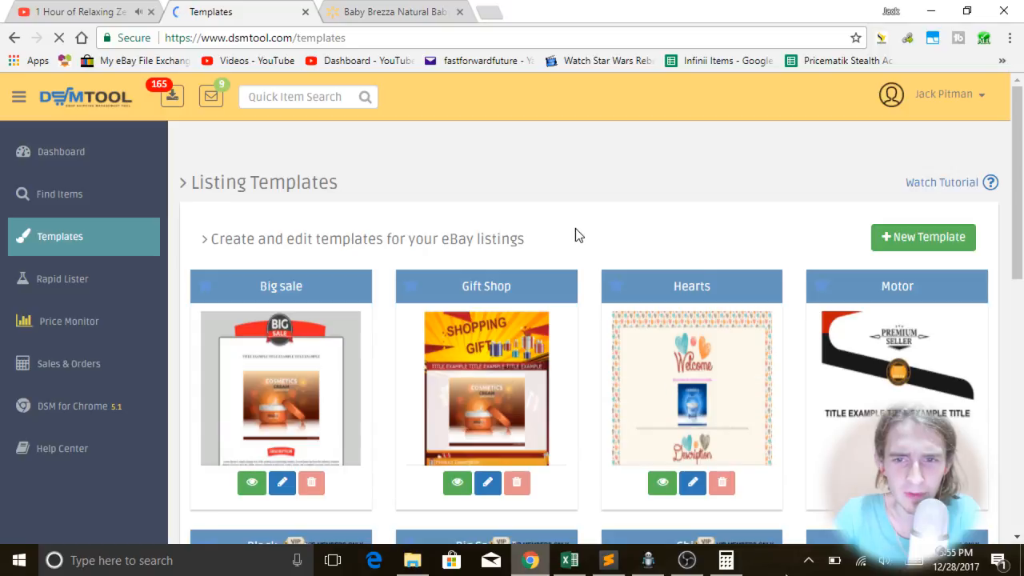
pyautogui.scroll(-3, 577, 232)
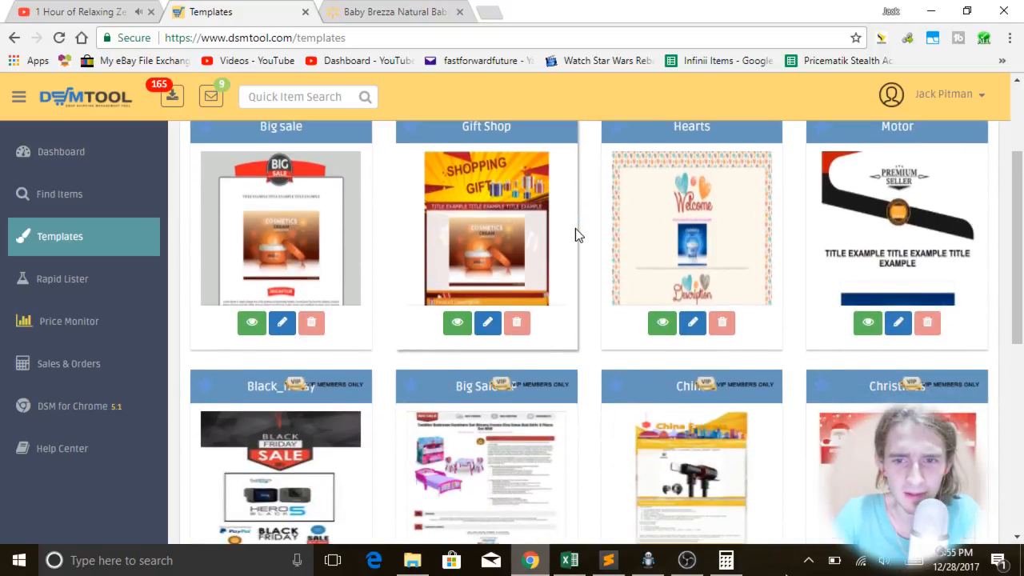
pyautogui.scroll(2, 576, 232)
pyautogui.scroll(1, 575, 232)
pyautogui.scroll(-1, 569, 240)
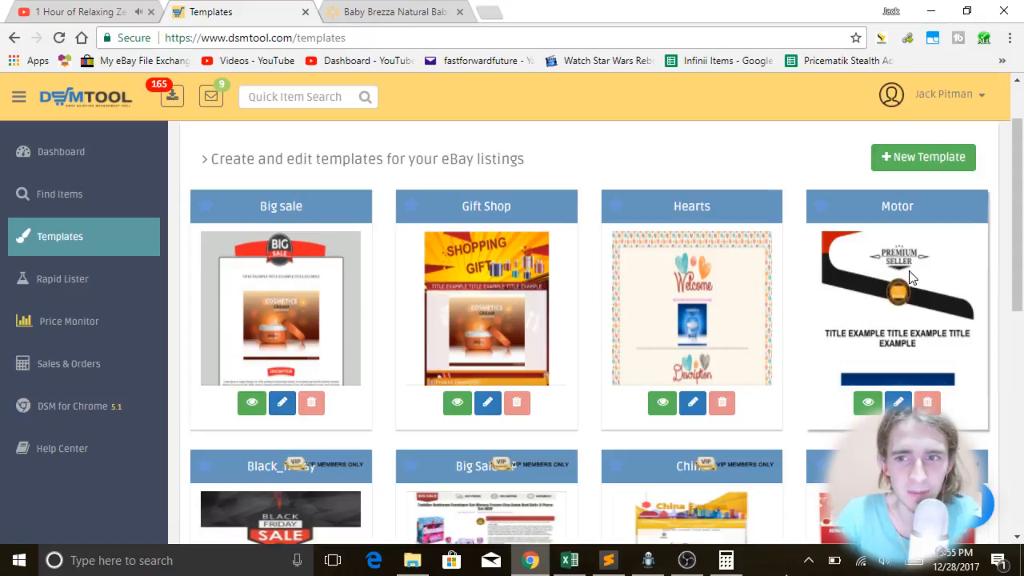
# - Open the Big sale template for editing, look at its name field and return to the listing templates
pyautogui.scroll(-5, 824, 280)
pyautogui.scroll(5, 754, 413)
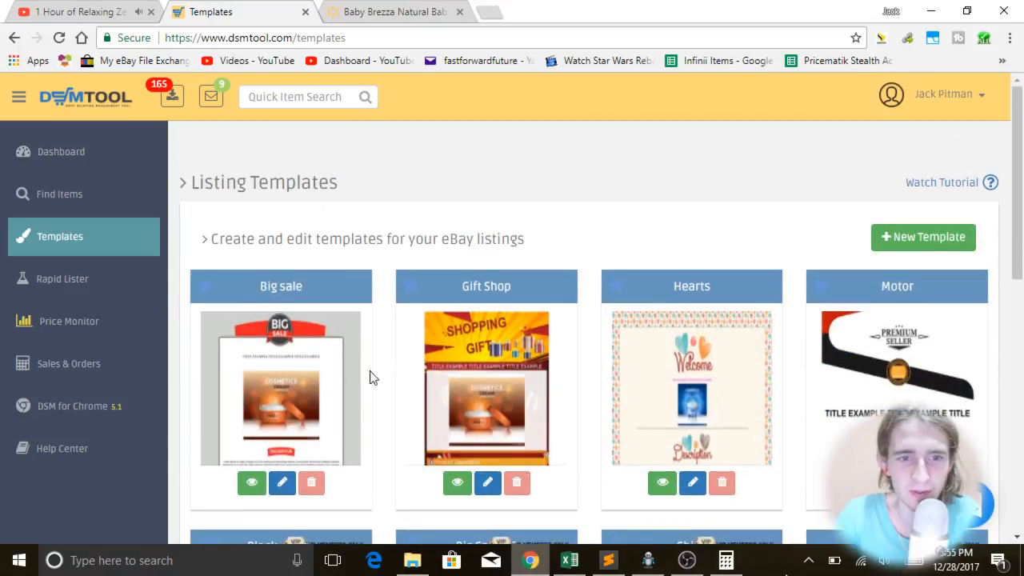
pyautogui.click(279, 486)
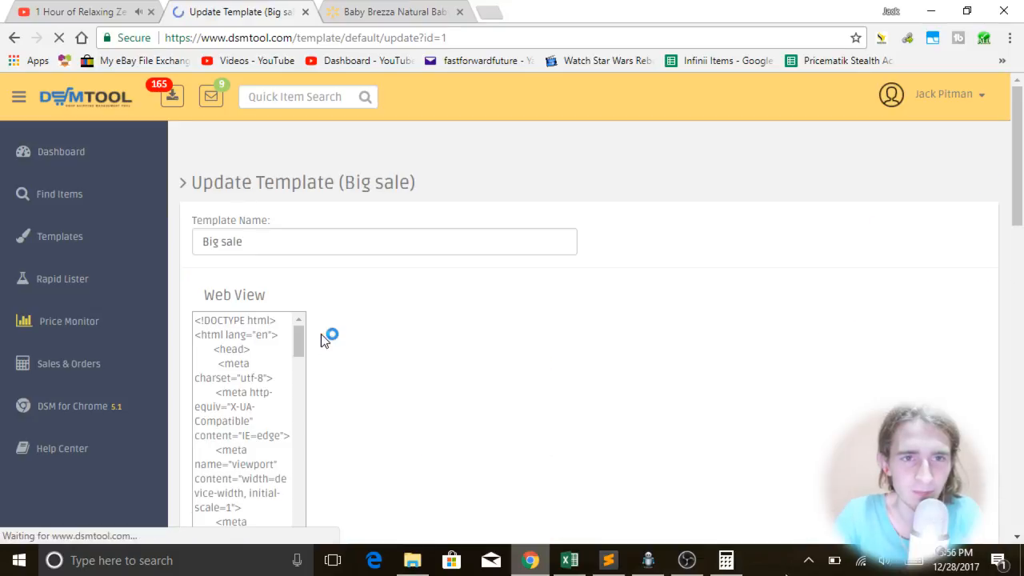
pyautogui.click(306, 244)
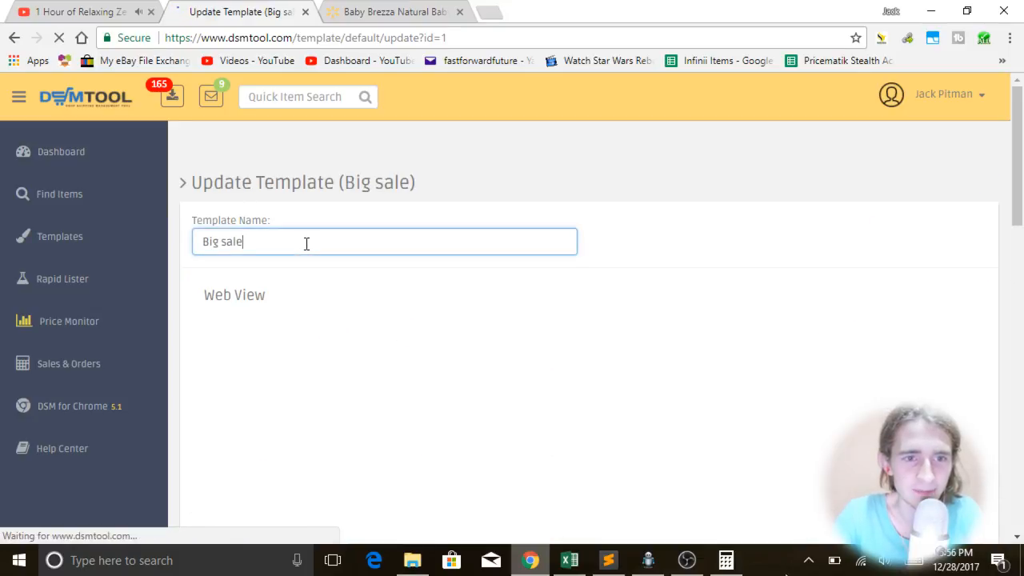
pyautogui.click(13, 40)
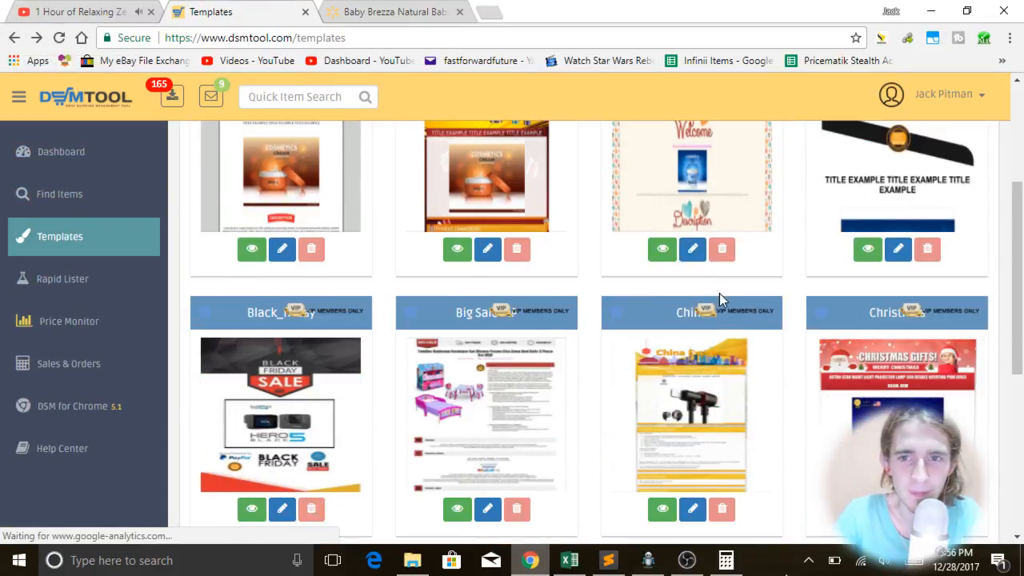
# - Look through the basic and VIP-only listing templates, from Big sale down to Halloween
pyautogui.scroll(3, 718, 293)
pyautogui.scroll(-1, 578, 368)
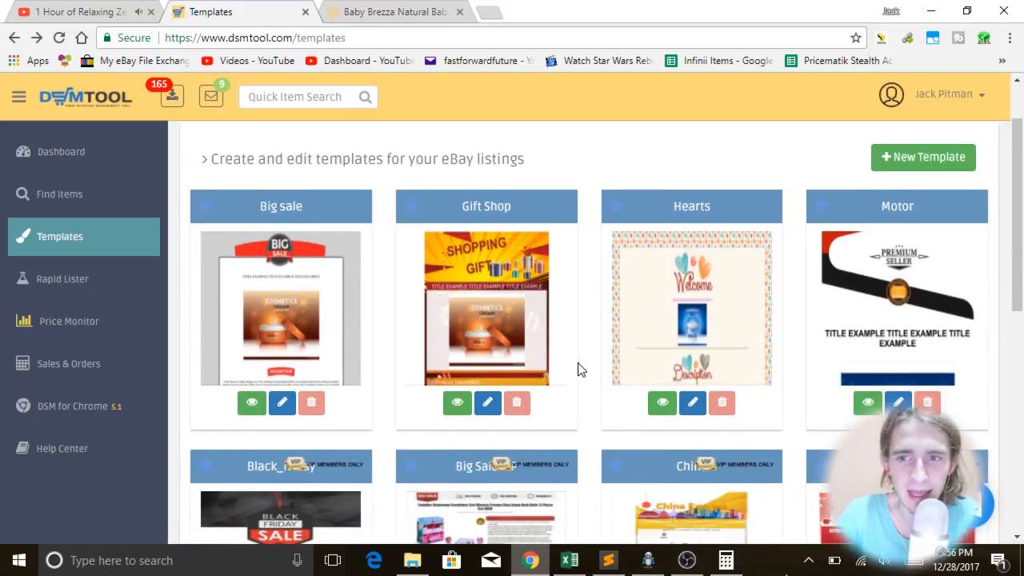
pyautogui.scroll(-4, 581, 369)
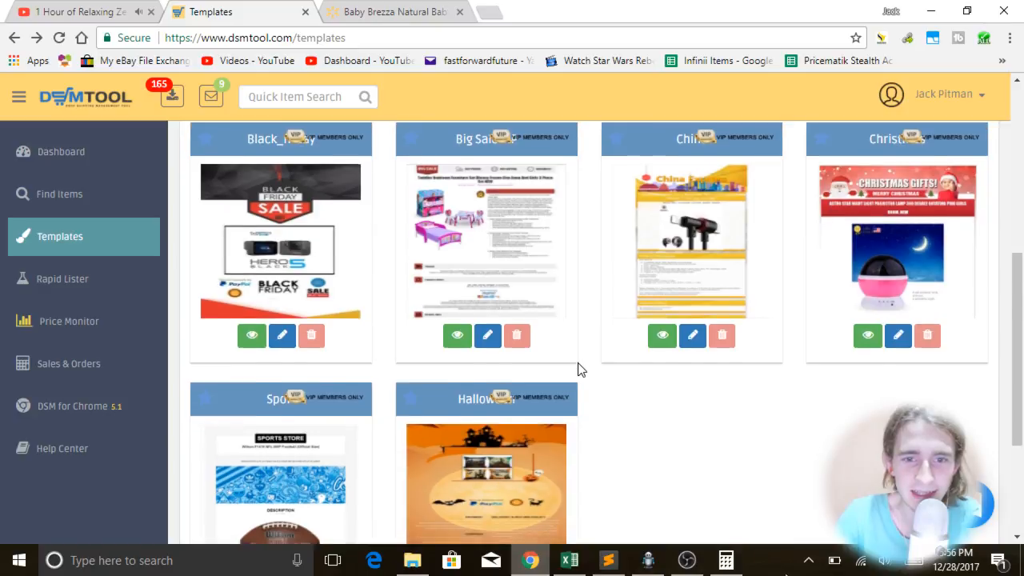
pyautogui.scroll(-2, 580, 369)
pyautogui.scroll(6, 580, 369)
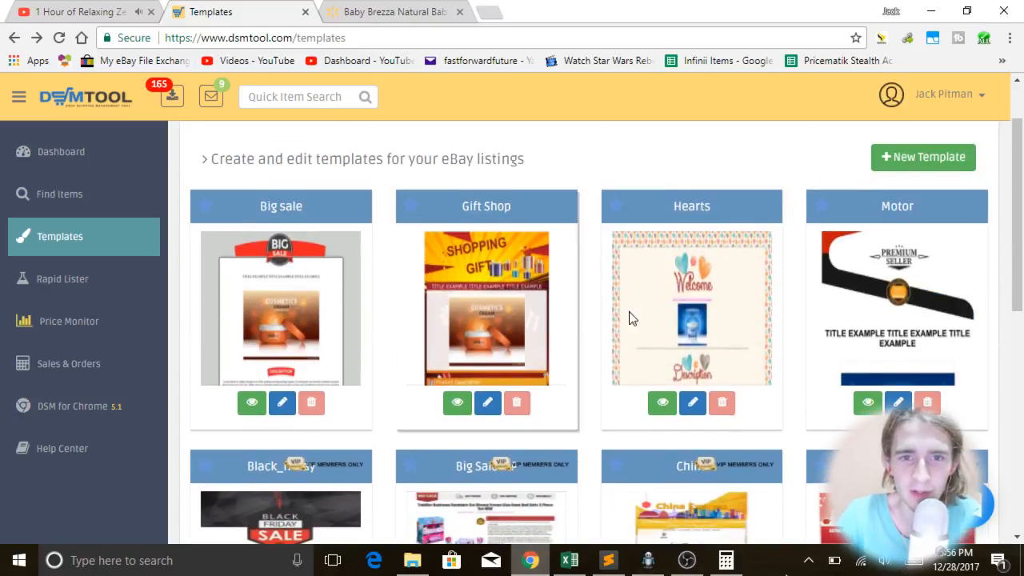
# - Open the Motor template for editing and examine its placeholders, payment, shipping and return sections and mobile description preview
pyautogui.click(899, 401)
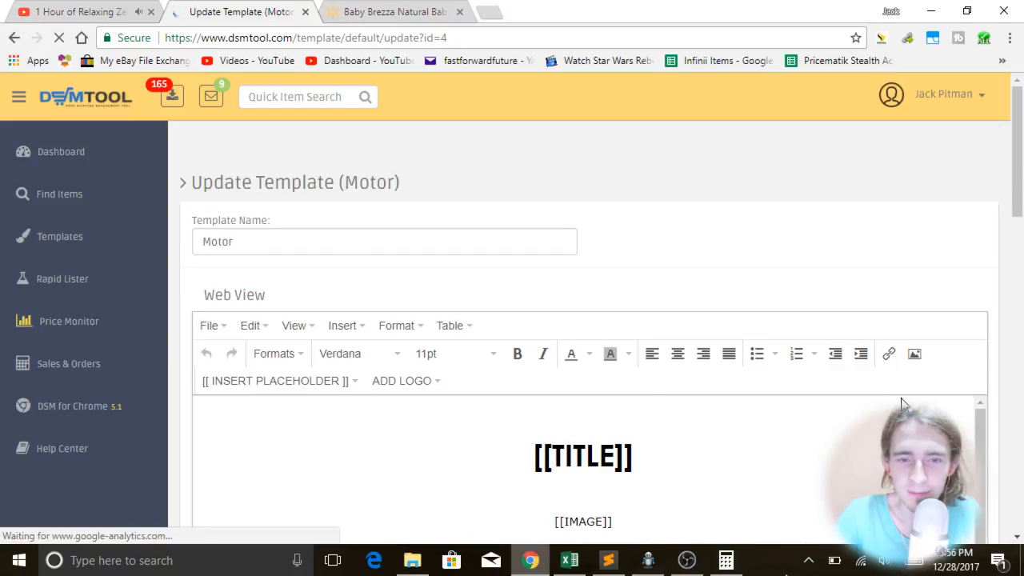
pyautogui.scroll(-5, 387, 333)
pyautogui.scroll(-6, 390, 333)
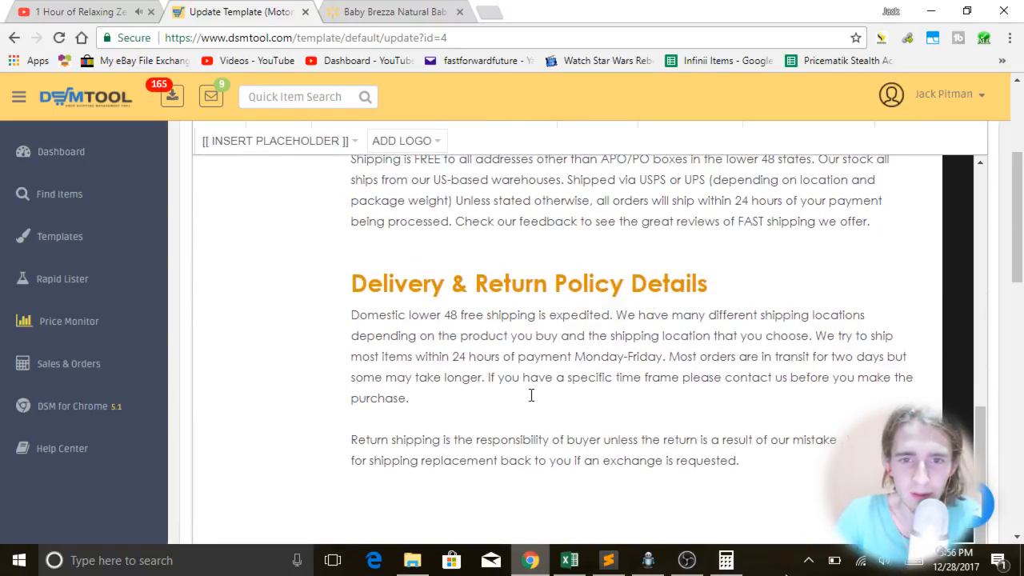
pyautogui.scroll(5, 530, 395)
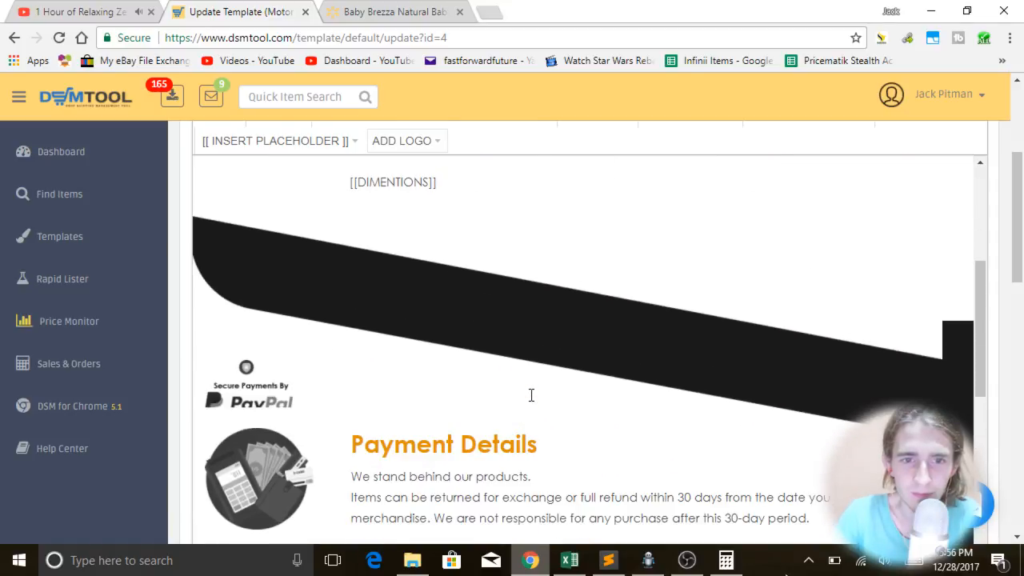
pyautogui.scroll(4, 530, 395)
pyautogui.scroll(-8, 530, 395)
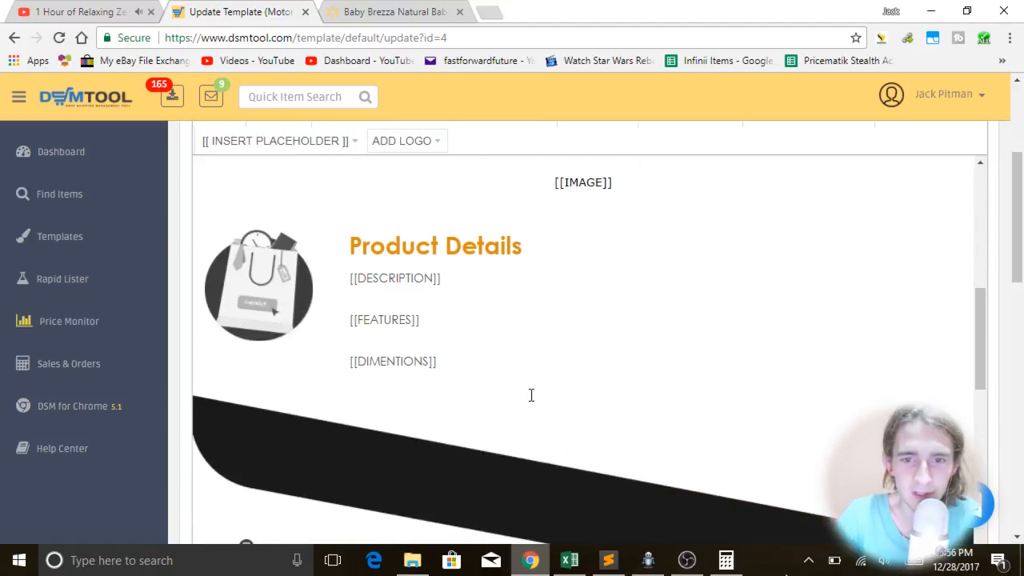
pyautogui.scroll(-3, 531, 395)
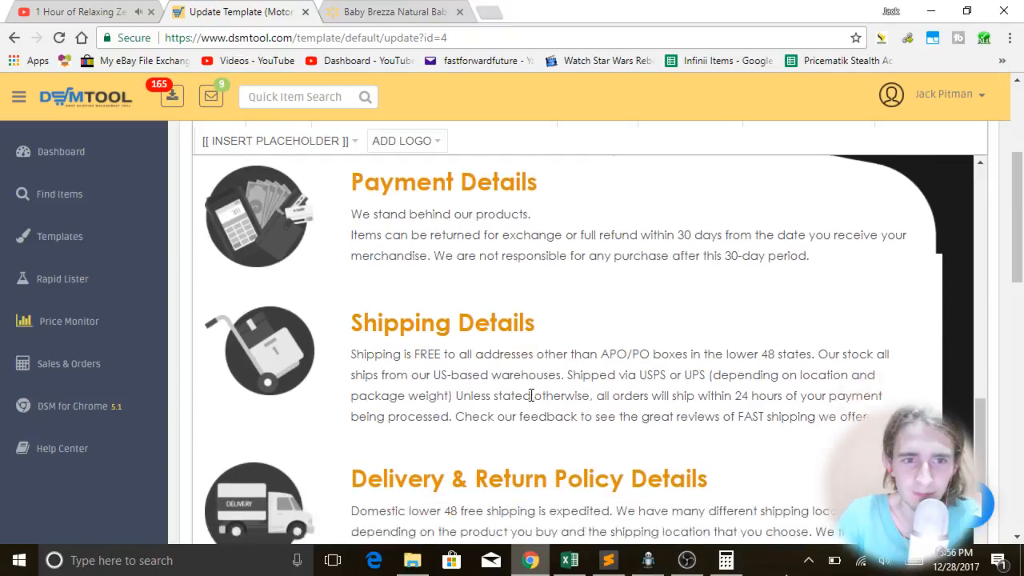
pyautogui.scroll(-10, 530, 395)
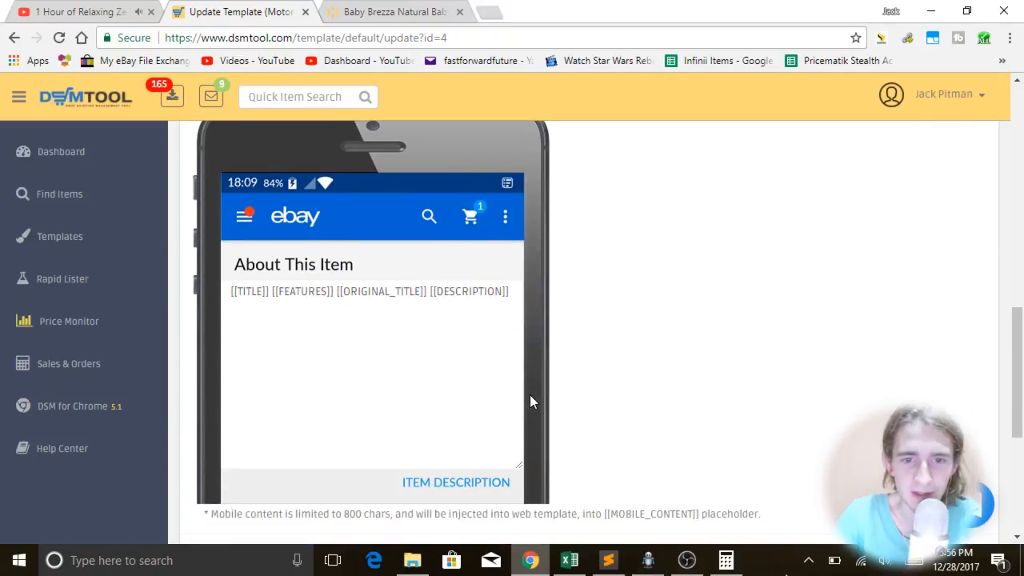
pyautogui.scroll(-5, 670, 406)
pyautogui.scroll(15, 668, 407)
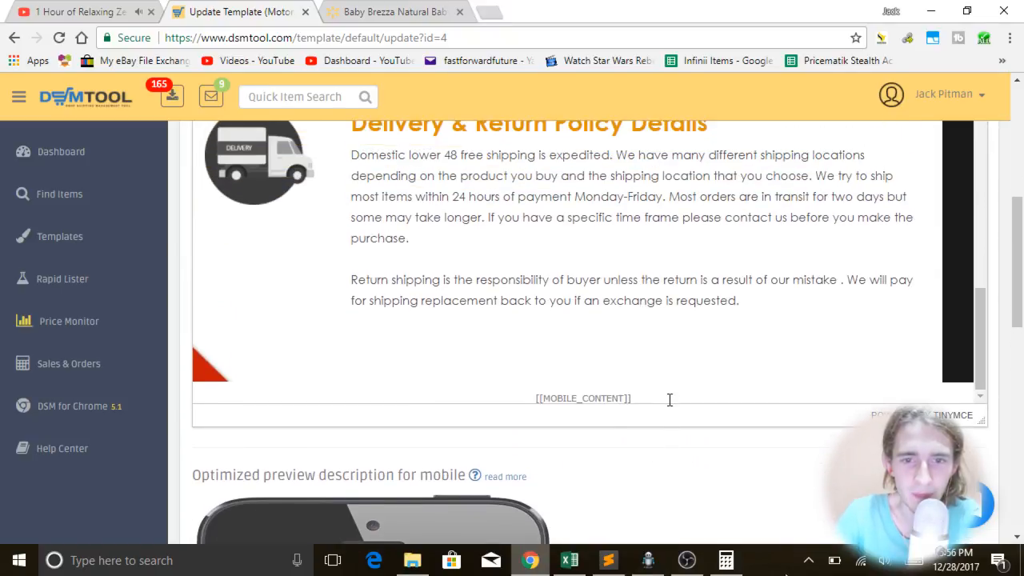
pyautogui.scroll(8, 663, 401)
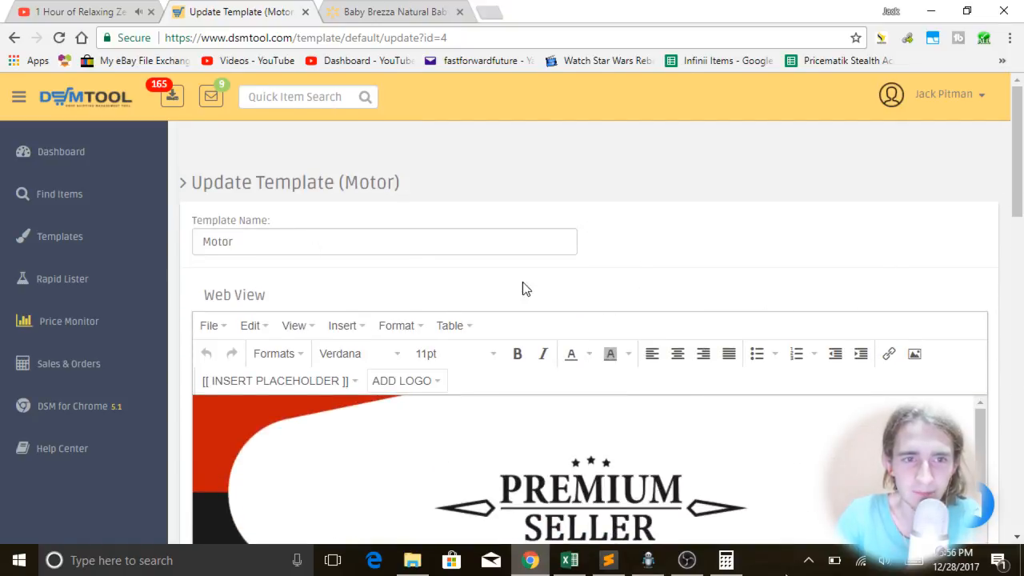
pyautogui.scroll(-3, 672, 288)
pyautogui.scroll(3, 410, 246)
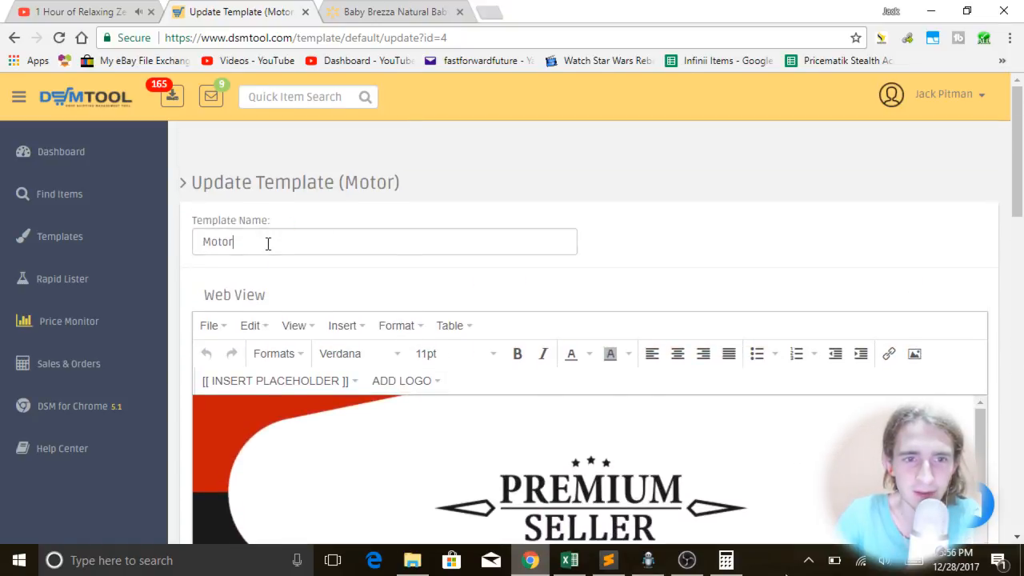
# - Replace the Motor template's name with a person's first name
pyautogui.doubleClick(268, 243)
pyautogui.write('Joseph')
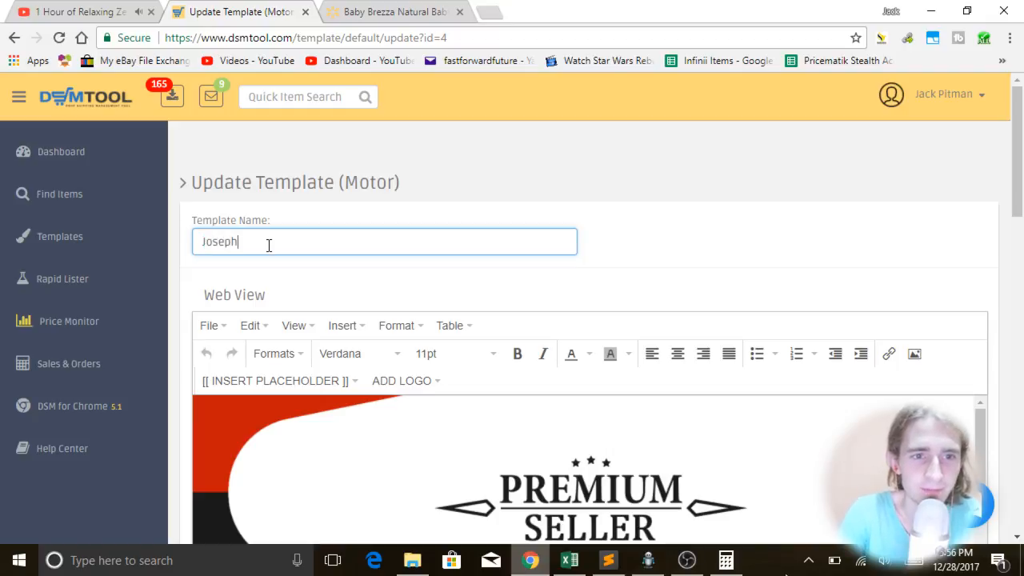
pyautogui.click(752, 193)
# - Select the Premium Seller header image and inspect its source address in the image settings without changing it
pyautogui.scroll(-3, 752, 193)
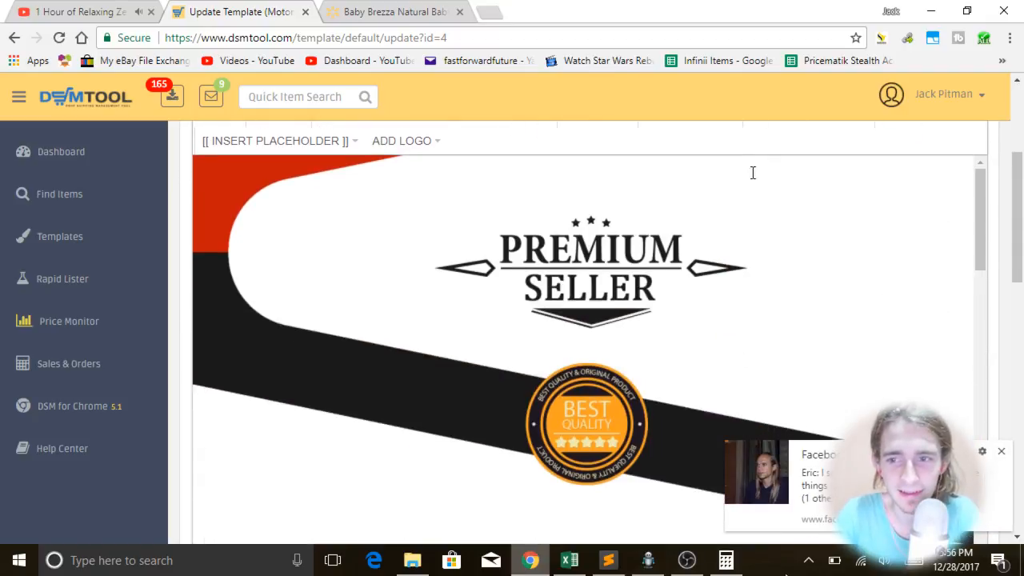
pyautogui.click(1003, 451)
pyautogui.moveTo(982, 211)
pyautogui.mouseDown()
pyautogui.moveTo(982, 181)
pyautogui.moveTo(974, 260)
pyautogui.moveTo(984, 195)
pyautogui.mouseUp()
pyautogui.click(579, 386)
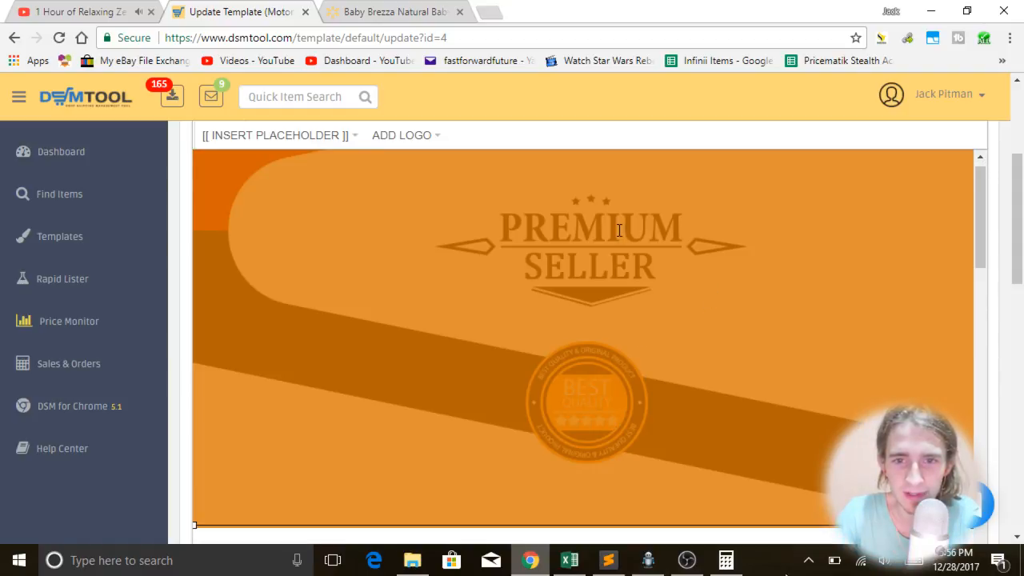
pyautogui.scroll(-6, 631, 352)
pyautogui.scroll(3, 596, 336)
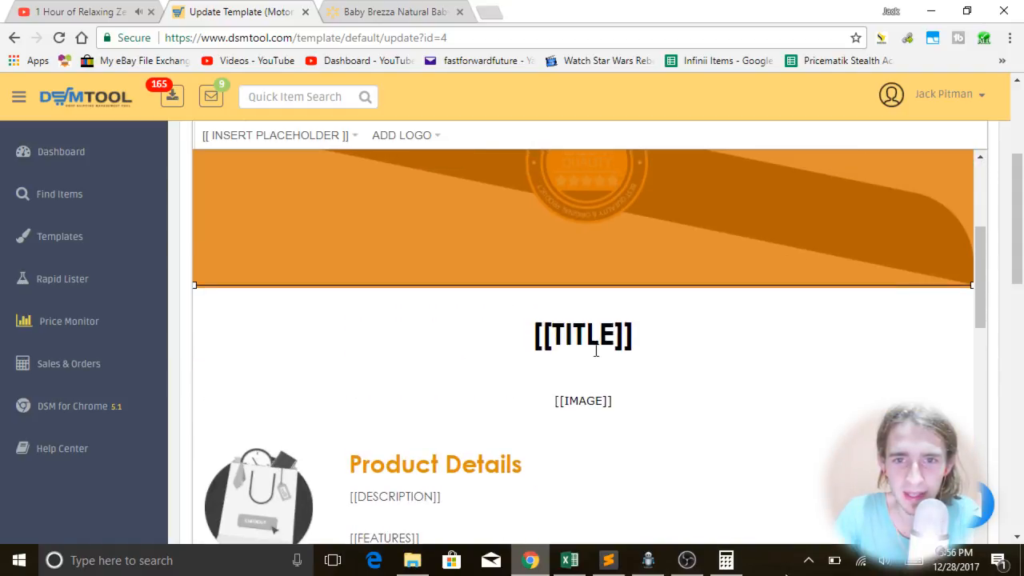
pyautogui.rightClick(598, 238)
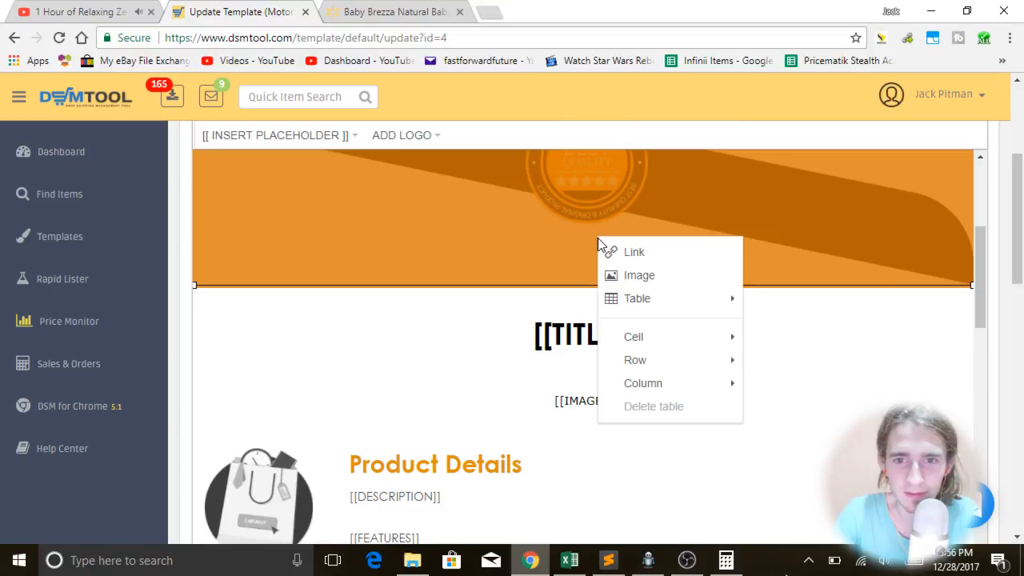
pyautogui.click(664, 275)
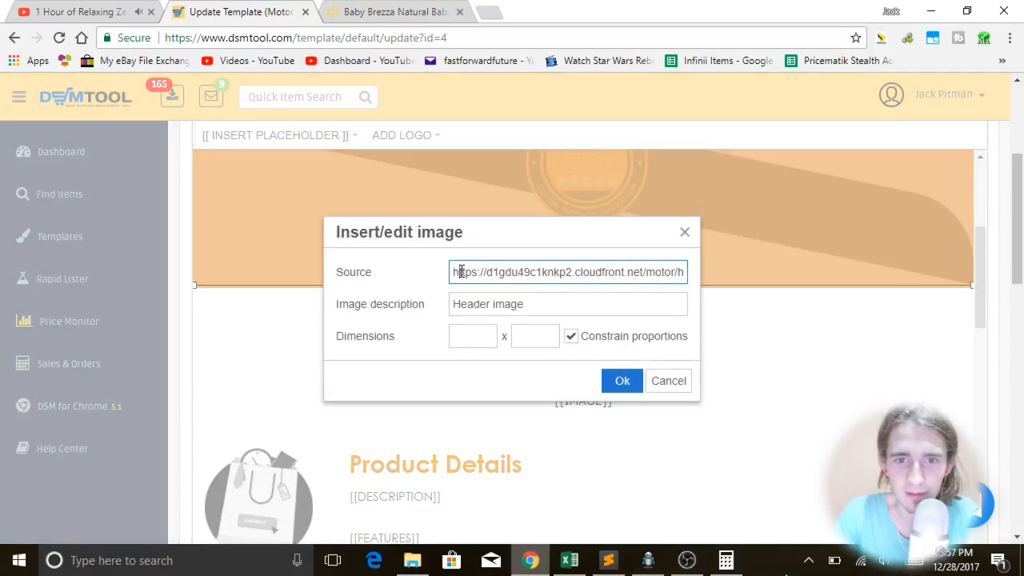
pyautogui.doubleClick(527, 271)
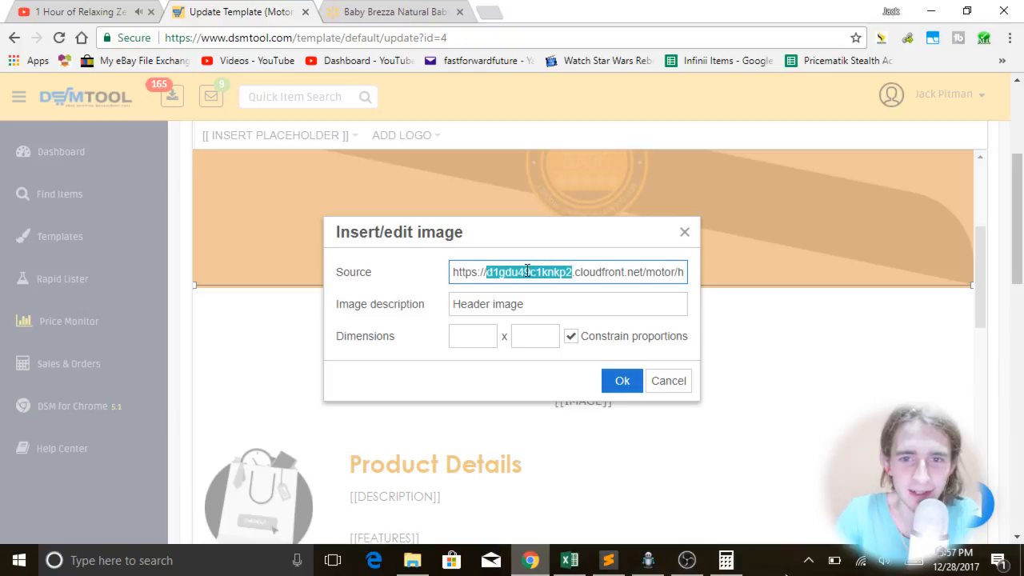
pyautogui.click(479, 269)
pyautogui.click(683, 232)
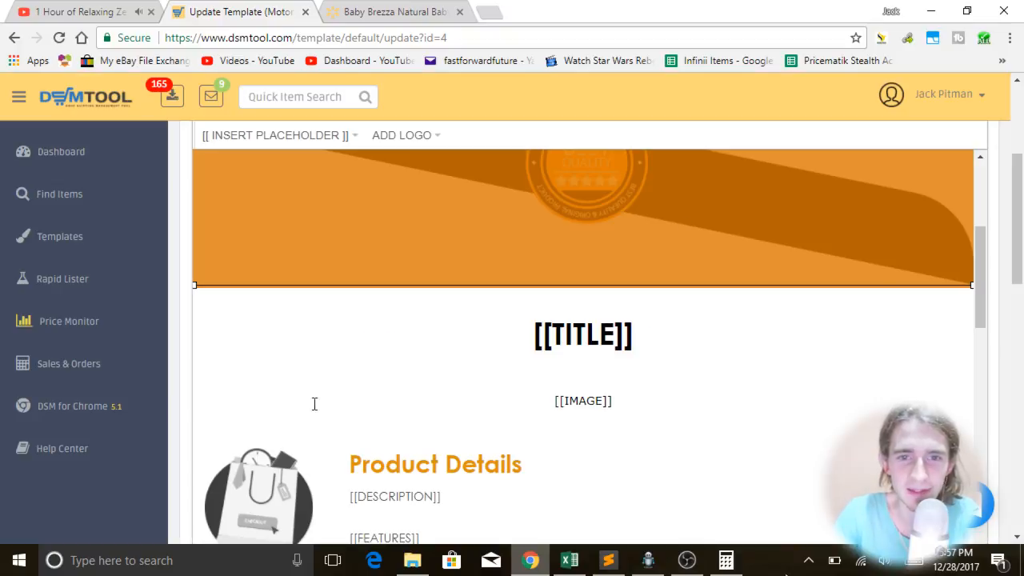
# - Open a new blank browser tab and return to the Motor template editor
pyautogui.scroll(2, 643, 385)
pyautogui.scroll(-2, 640, 287)
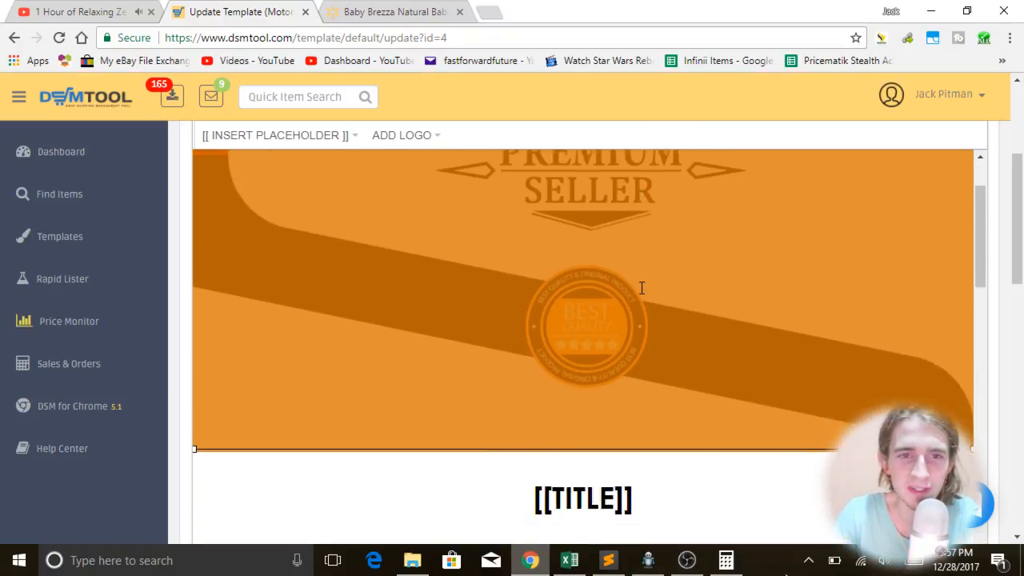
pyautogui.click(491, 12)
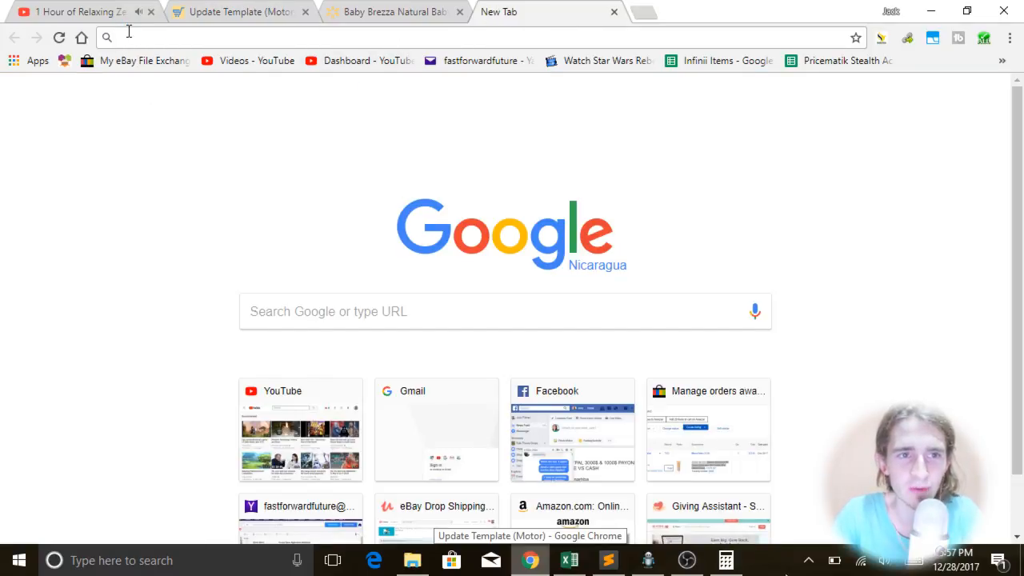
pyautogui.click(238, 12)
# - Reopen the header image's settings, highlight part of its source address and close the settings with the source unaltered
pyautogui.rightClick(564, 222)
pyautogui.click(636, 238)
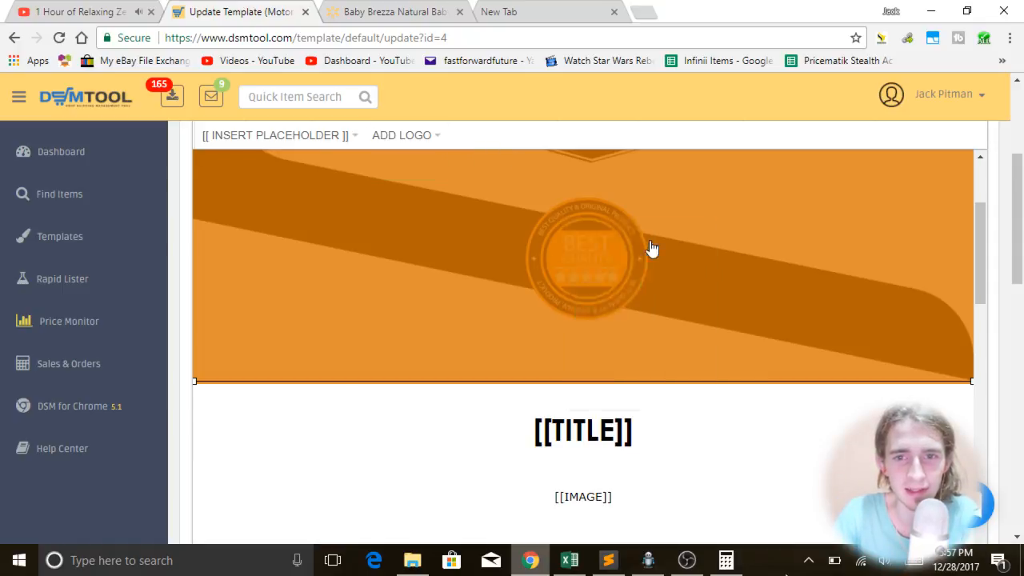
pyautogui.click(661, 236)
pyautogui.rightClick(609, 218)
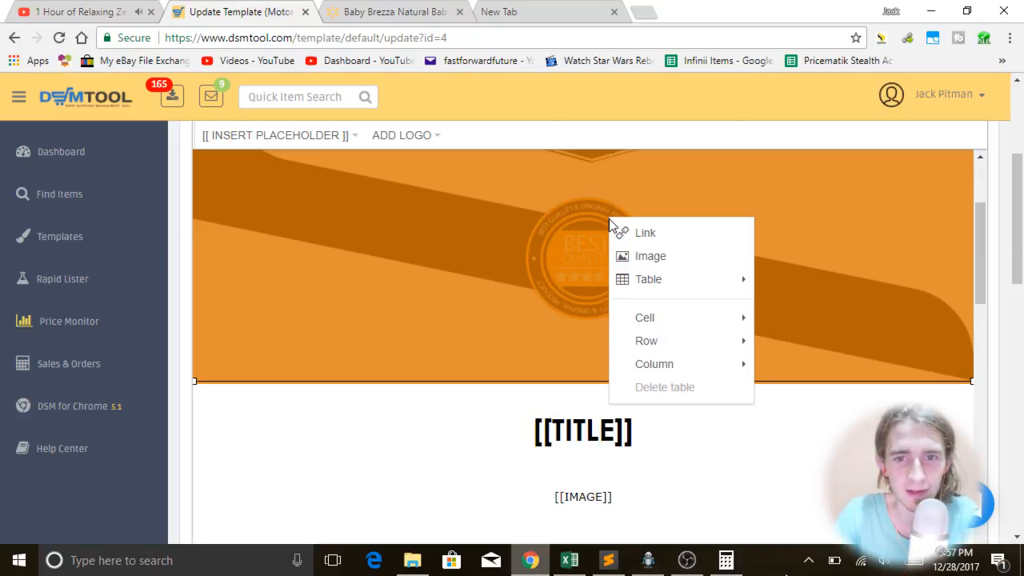
pyautogui.click(670, 257)
pyautogui.doubleClick(547, 269)
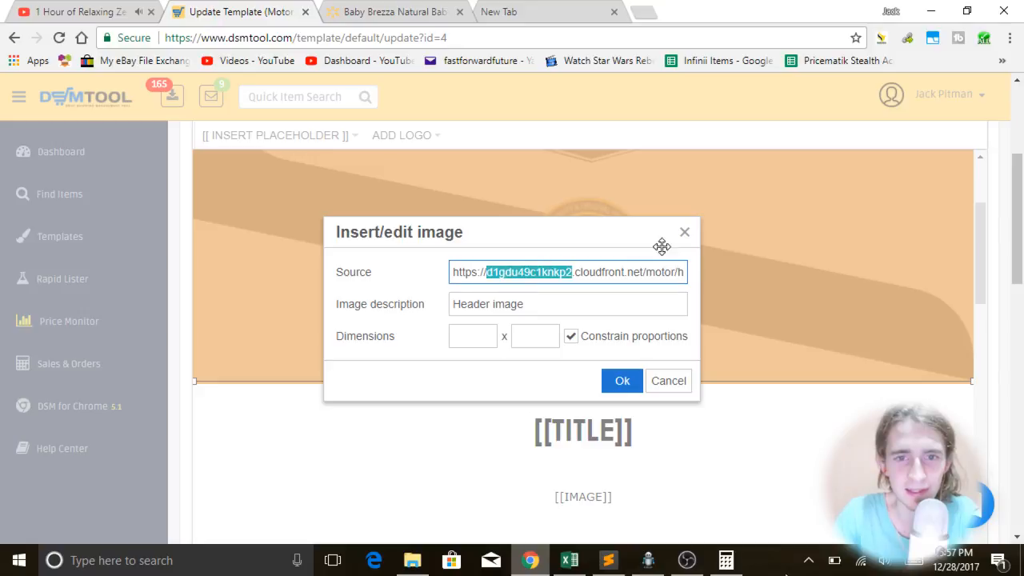
pyautogui.press('Return')
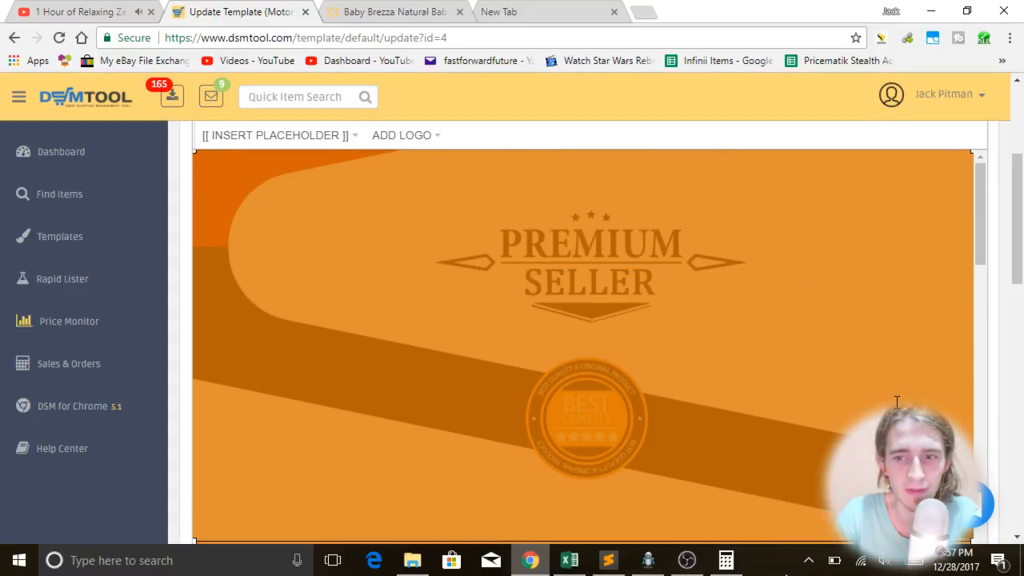
# - Delete the Premium Seller header image above the title placeholder and check the layout of the remaining template
pyautogui.scroll(-1, 897, 401)
pyautogui.scroll(-3, 887, 373)
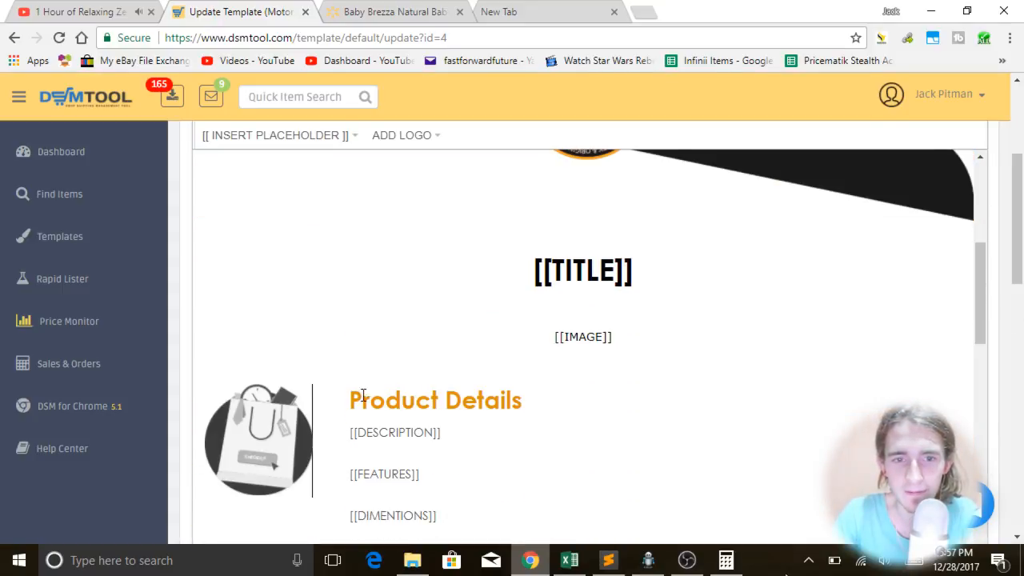
pyautogui.scroll(-3, 578, 423)
pyautogui.scroll(6, 719, 441)
pyautogui.scroll(1, 719, 440)
pyautogui.scroll(-10, 740, 448)
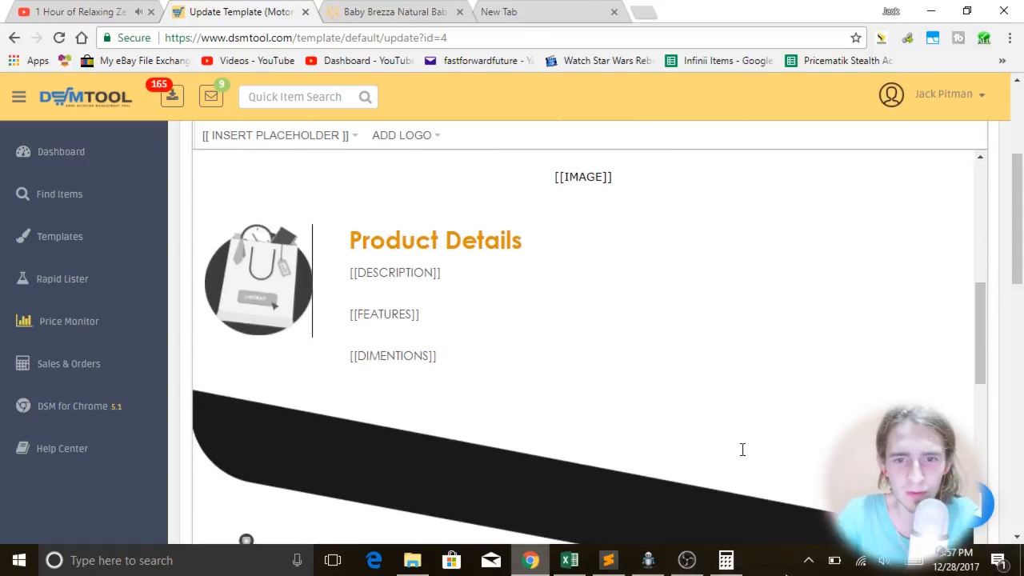
pyautogui.scroll(2, 745, 427)
pyautogui.scroll(4, 744, 427)
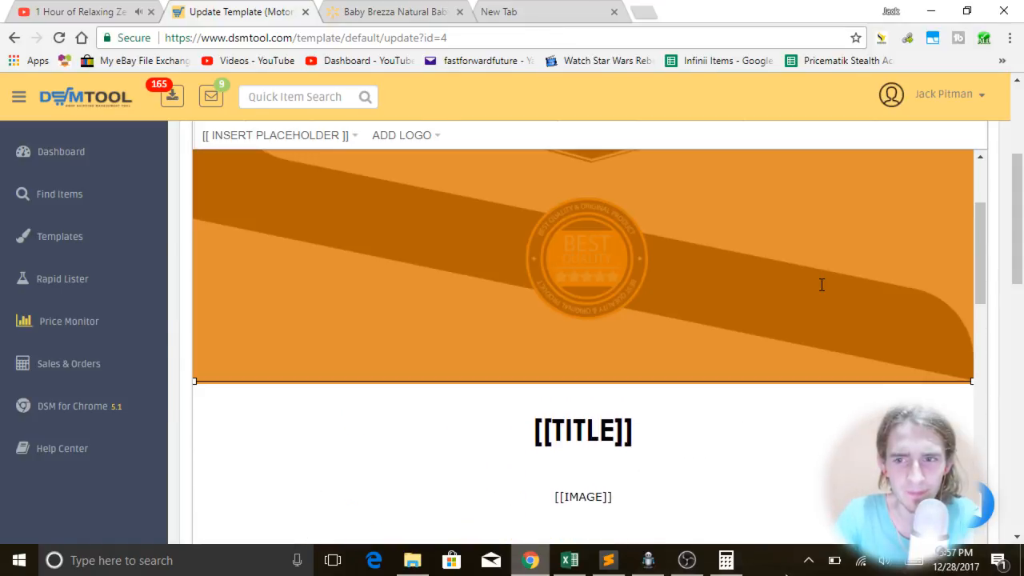
pyautogui.scroll(-3, 821, 284)
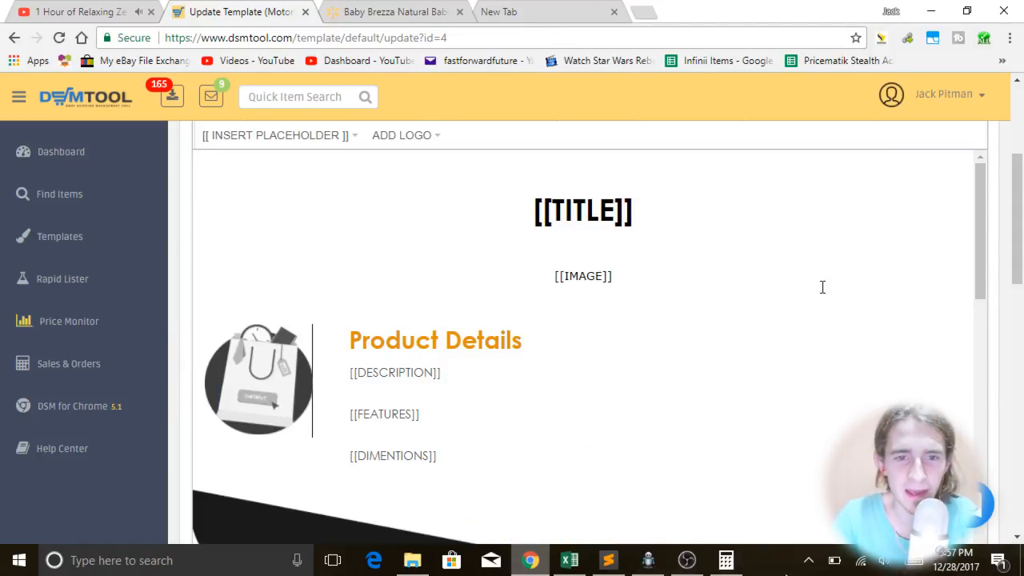
pyautogui.scroll(-2, 667, 333)
pyautogui.scroll(2, 587, 354)
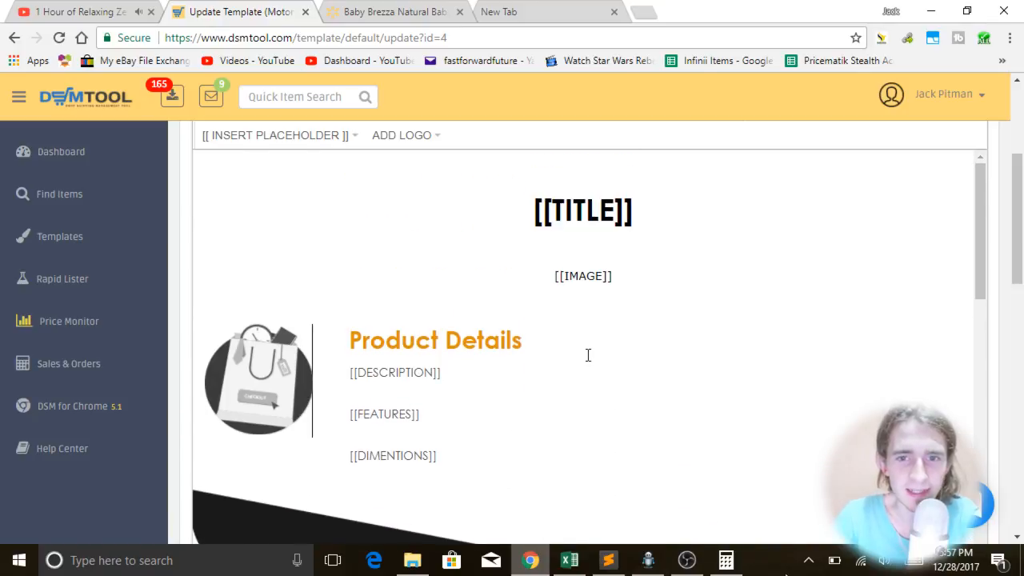
# - Replace the text under Payment Details with "We love PayPal. They're great. Hopefully you love them too."
pyautogui.scroll(-5, 587, 354)
pyautogui.scroll(-3, 587, 357)
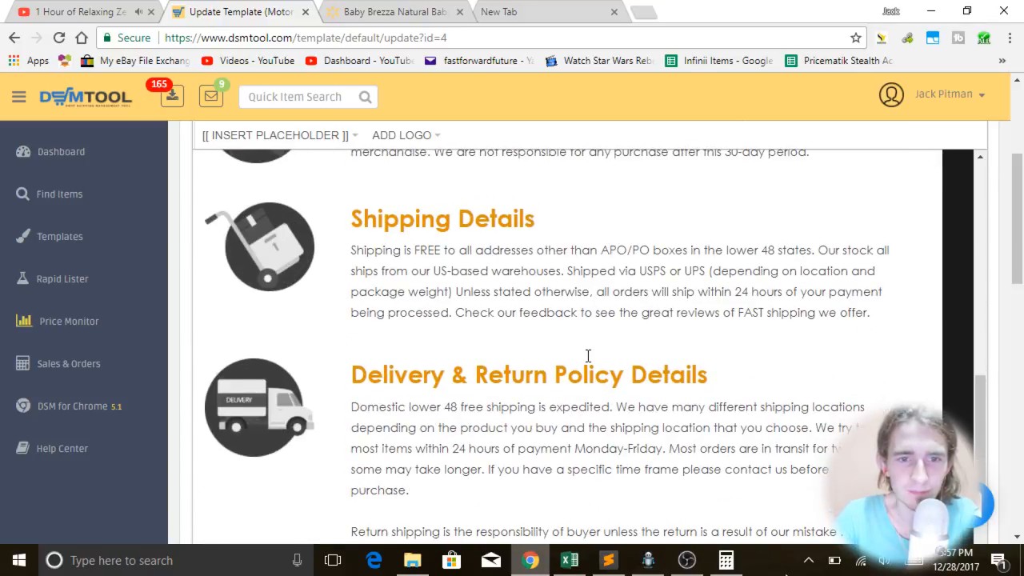
pyautogui.scroll(3, 587, 356)
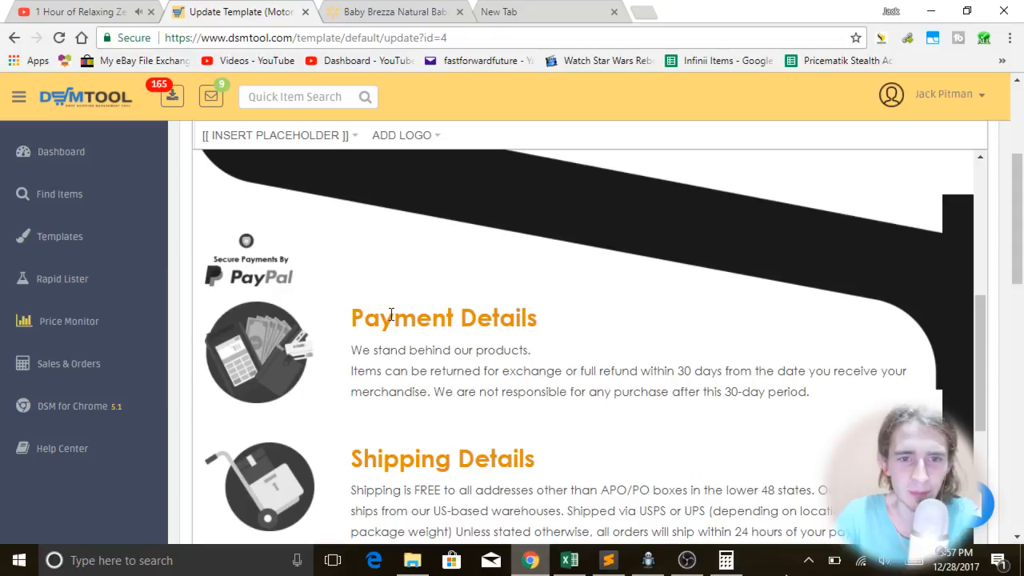
pyautogui.scroll(-2, 391, 313)
pyautogui.scroll(1, 395, 311)
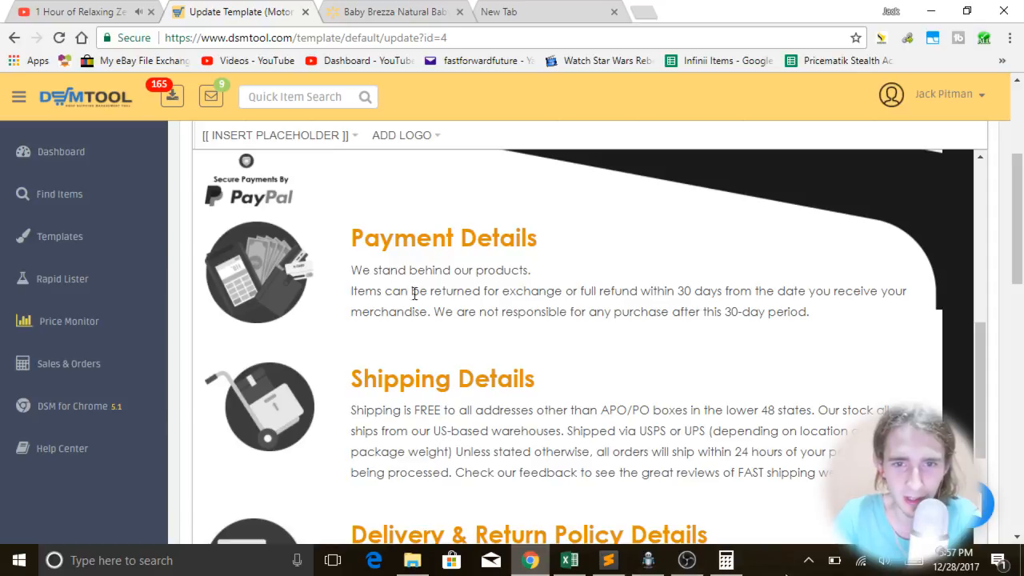
pyautogui.moveTo(810, 311); pyautogui.dragTo(350, 276)
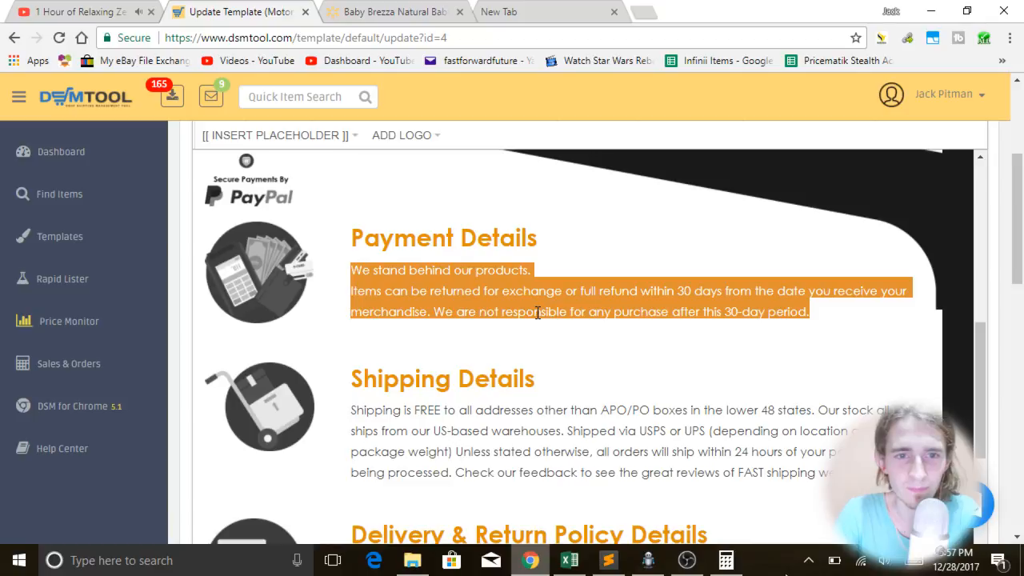
pyautogui.write('We love ')
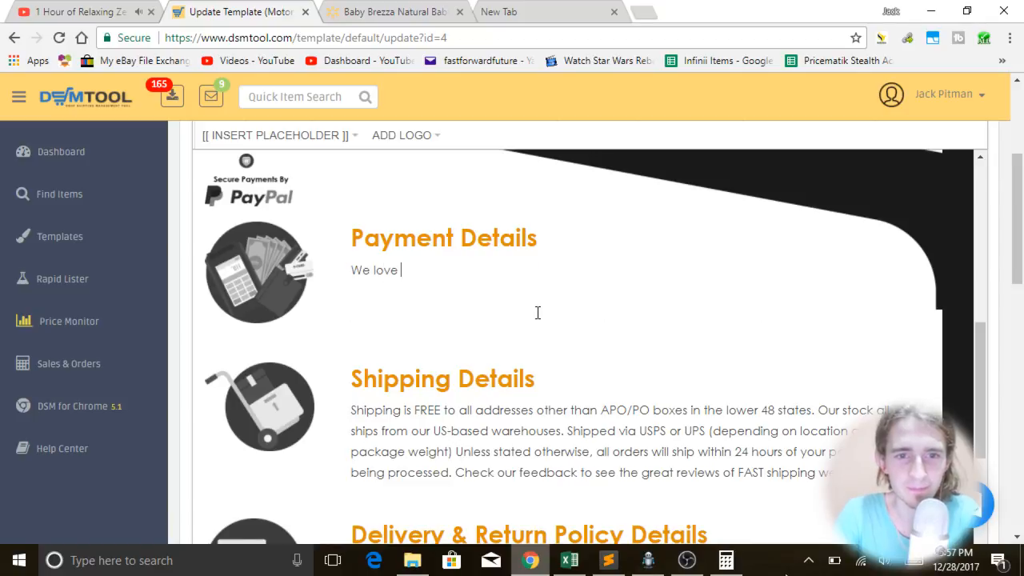
pyautogui.write('PayPal. They')
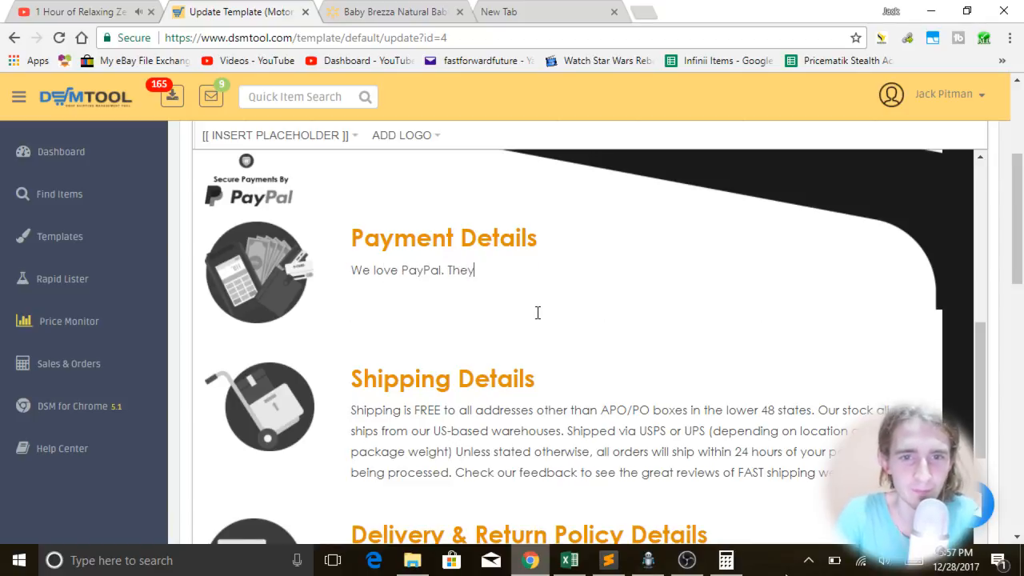
pyautogui.write("'re grea")
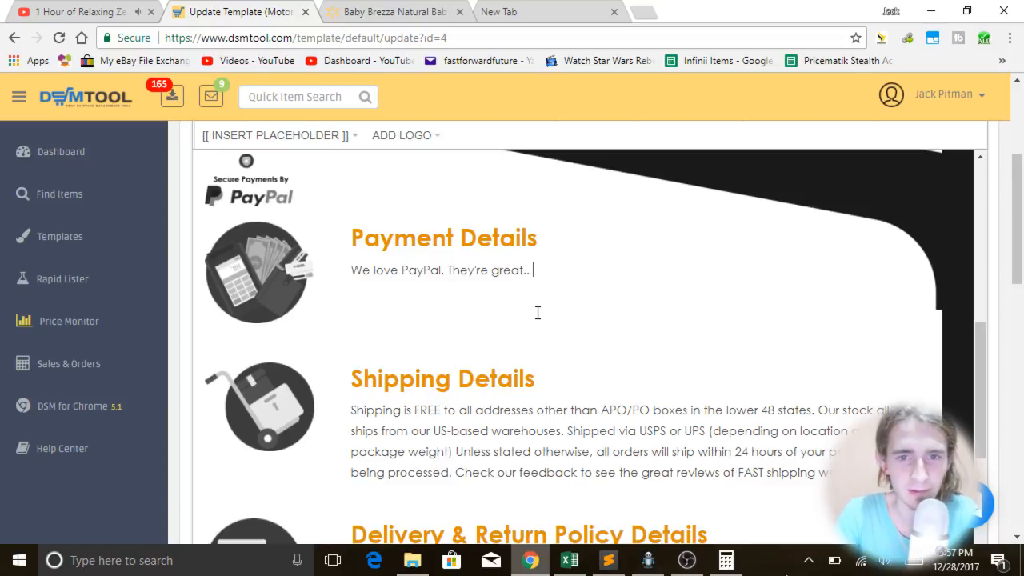
pyautogui.write('t. Hopefu')
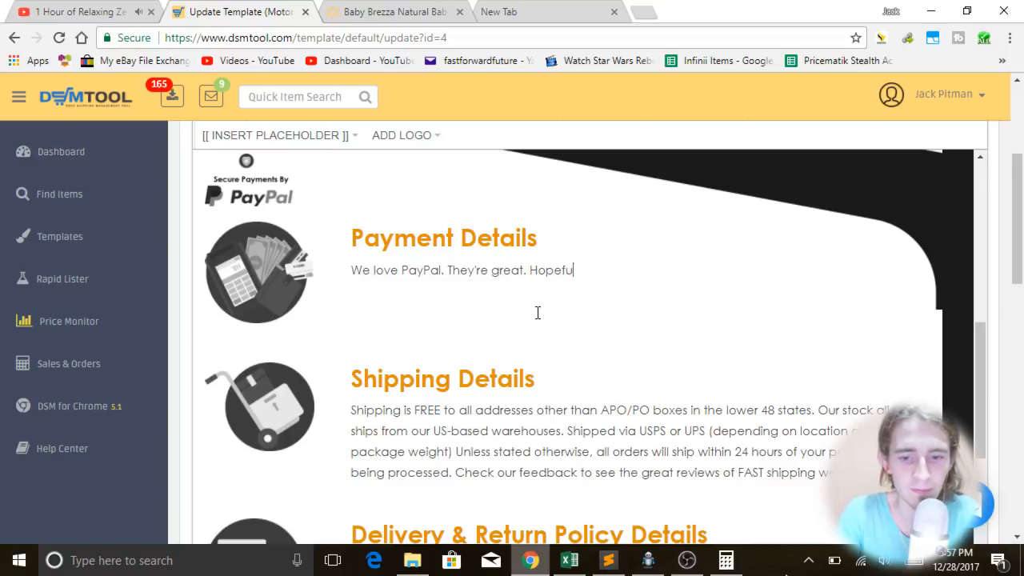
pyautogui.write('lly you love them too.')
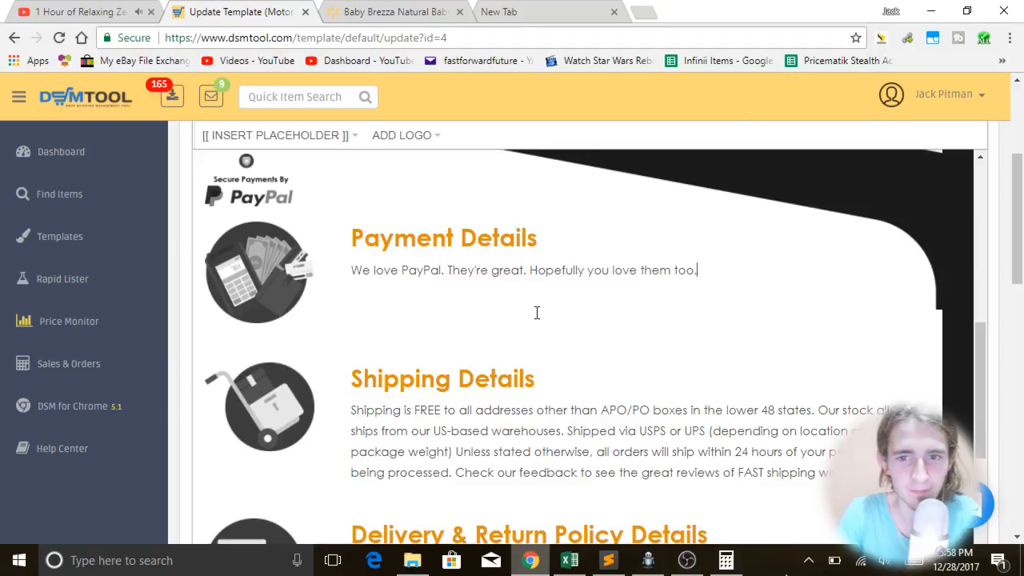
# - Try to replace the whole Shipping Details paragraph with "Ships FREE to US" and check the layout below it
pyautogui.scroll(1, 536, 312)
pyautogui.scroll(-4, 537, 313)
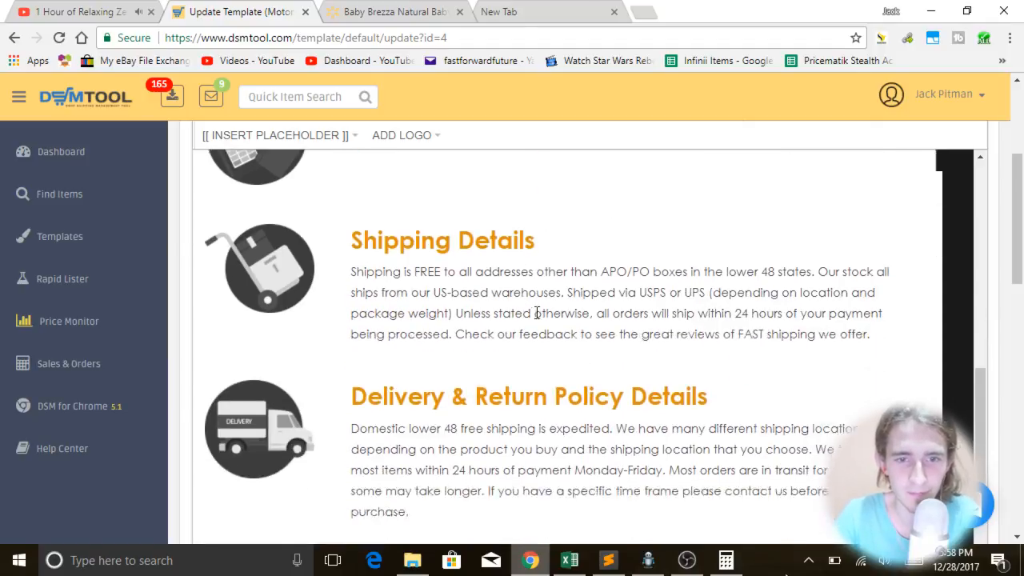
pyautogui.moveTo(537, 313); pyautogui.dragTo(539, 309)
pyautogui.scroll(1, 539, 309)
pyautogui.tripleClick(586, 313)
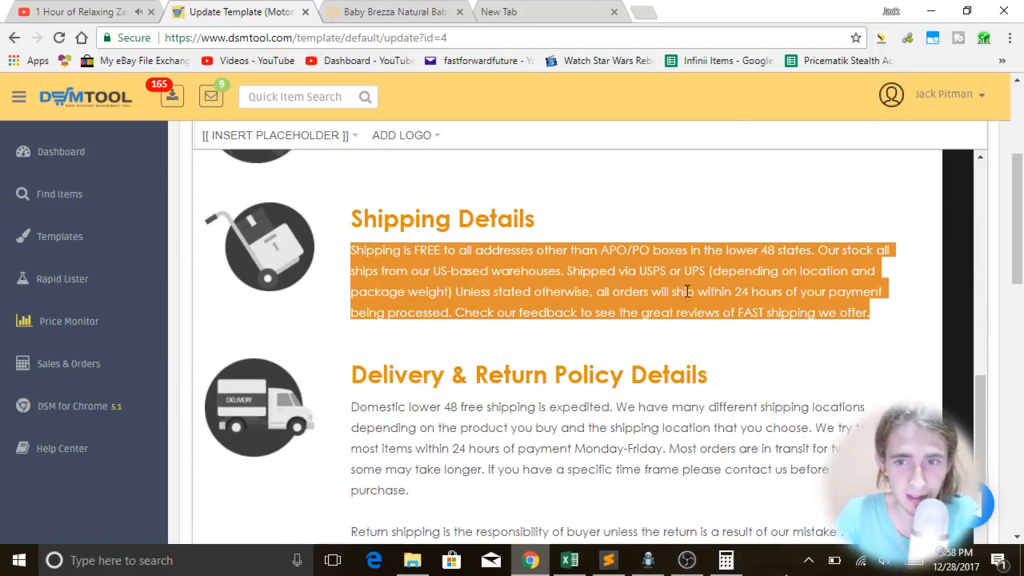
pyautogui.write('S')
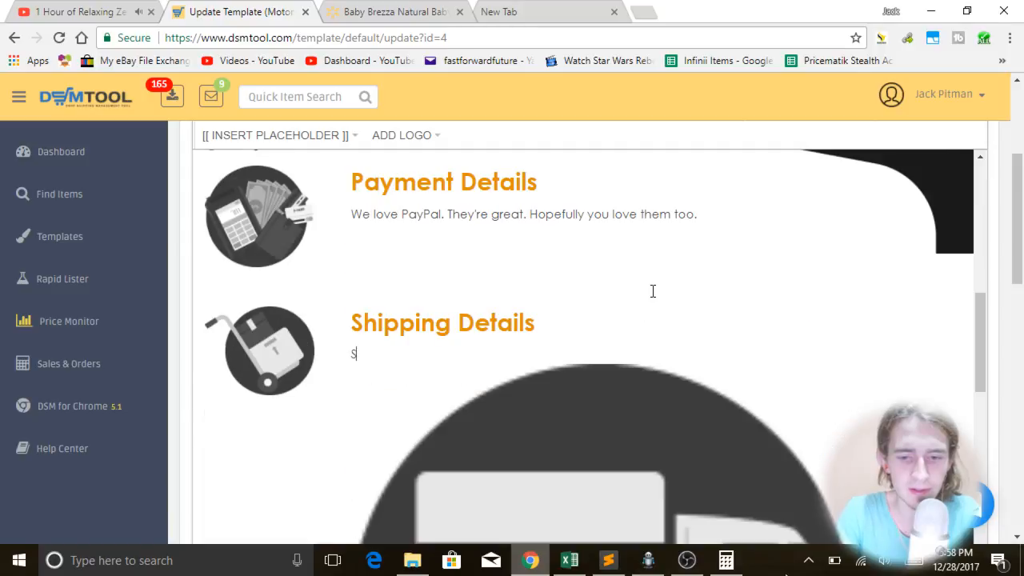
pyautogui.write('hips FREe to')
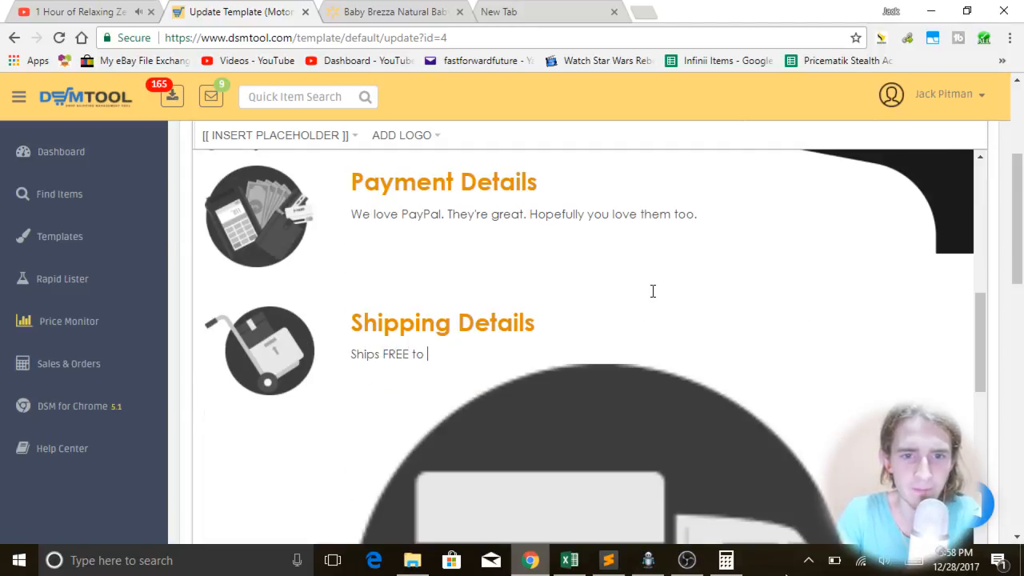
pyautogui.write(' US')
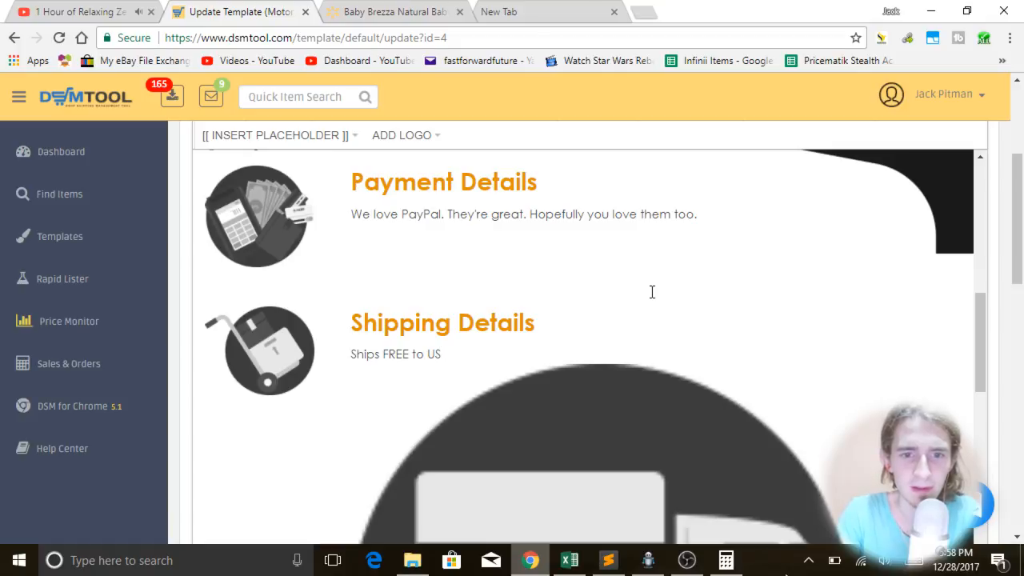
pyautogui.scroll(-1, 651, 292)
pyautogui.scroll(-3, 652, 292)
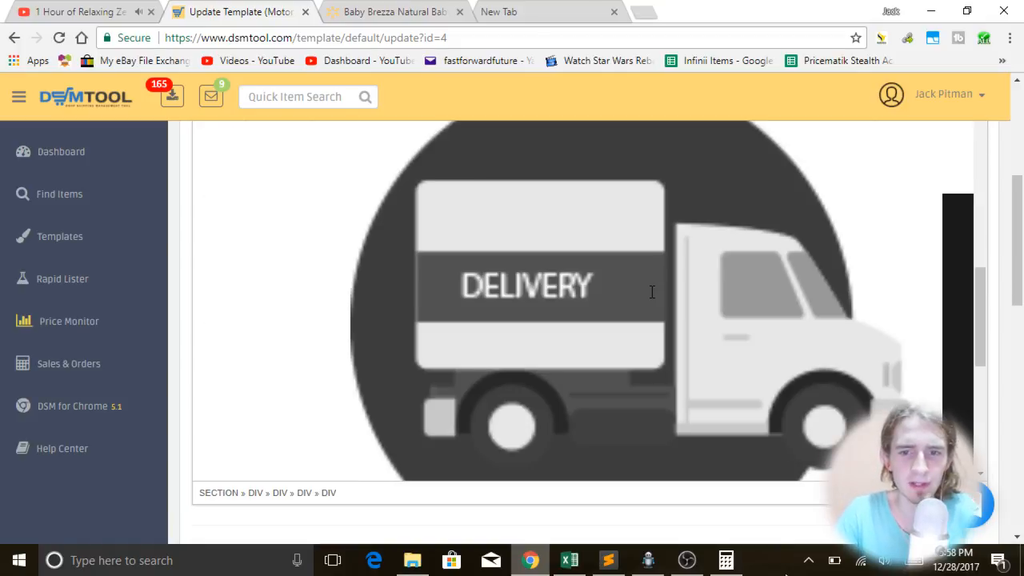
pyautogui.scroll(5, 652, 292)
pyautogui.scroll(-1, 640, 336)
pyautogui.scroll(-2, 605, 354)
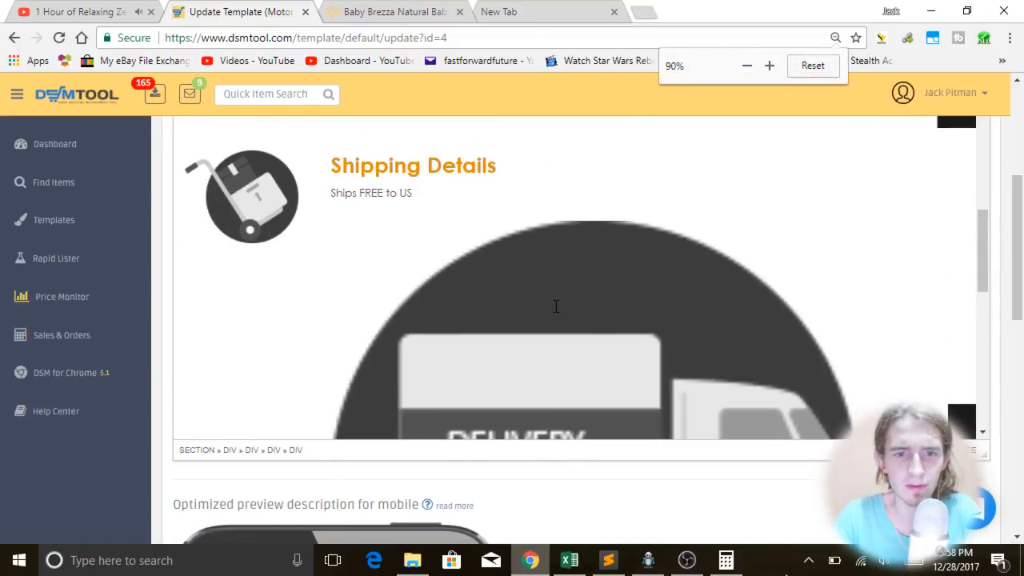
# - Undo the Shipping Details text replacement
pyautogui.hotkey('ctrl', 'z')
pyautogui.hotkey('ctrl', 'z')
pyautogui.hotkey('ctrl', 'z')
pyautogui.click(446, 270)
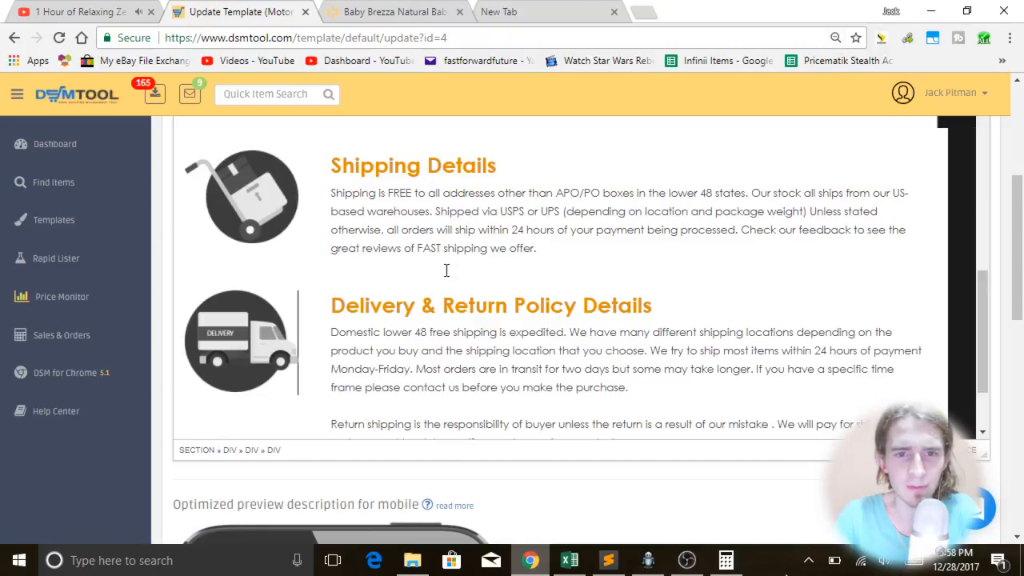
# - Replace only the Shipping Details body text with "Ships free to USA", a blank line and "Ships Internationally through eBay GSP"
pyautogui.moveTo(539, 249); pyautogui.dragTo(335, 194)
pyautogui.press('BackSpace')
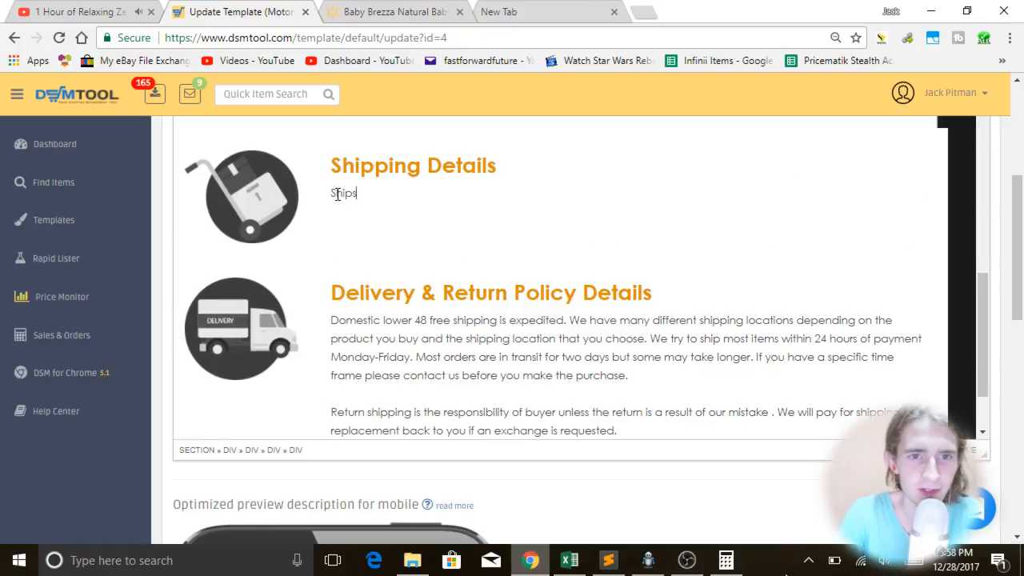
pyautogui.write('hips free to USA')
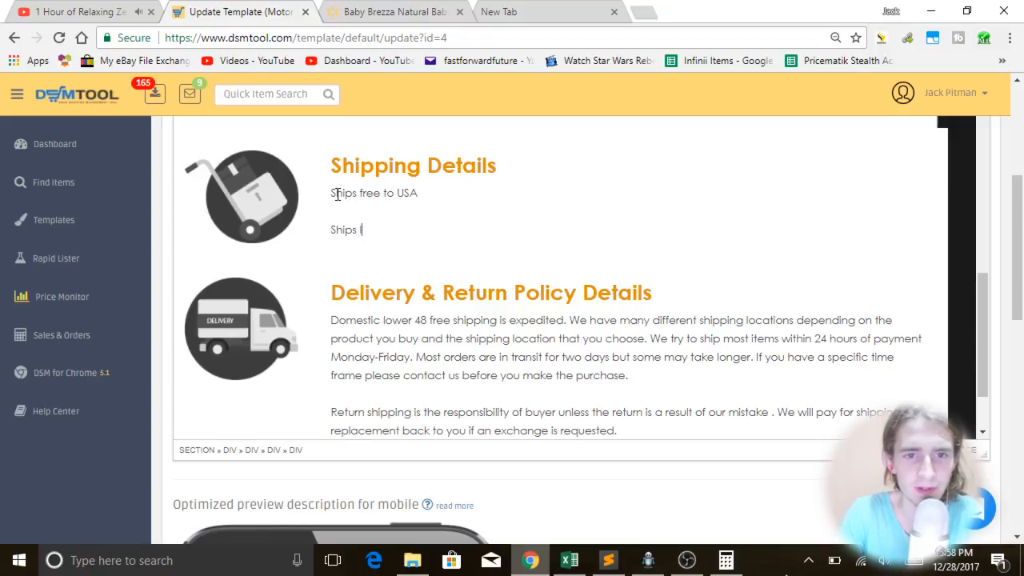
pyautogui.write('Internationally ')
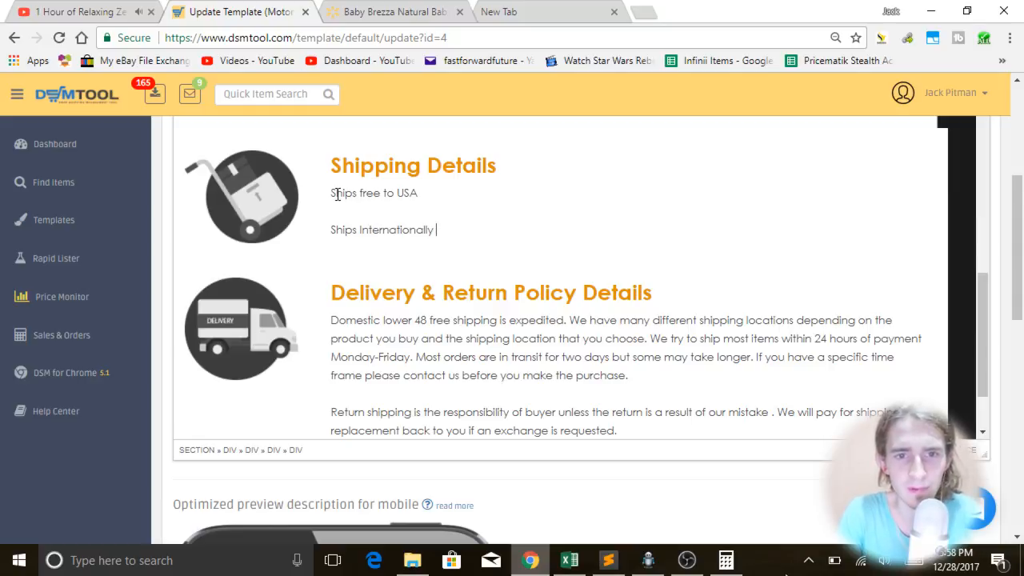
pyautogui.write('through eBay GSP')
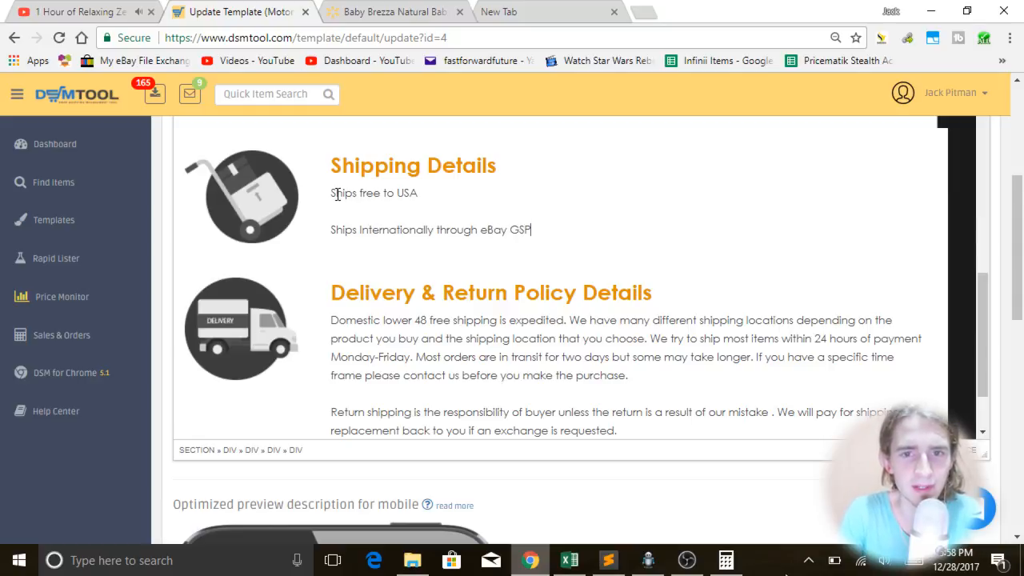
# - Start a line below the eBay GSP line with "GSP customers - if I do not sell something that you want, contact me, and I"
pyautogui.press('Return')
pyautogui.write('GSP customers -')
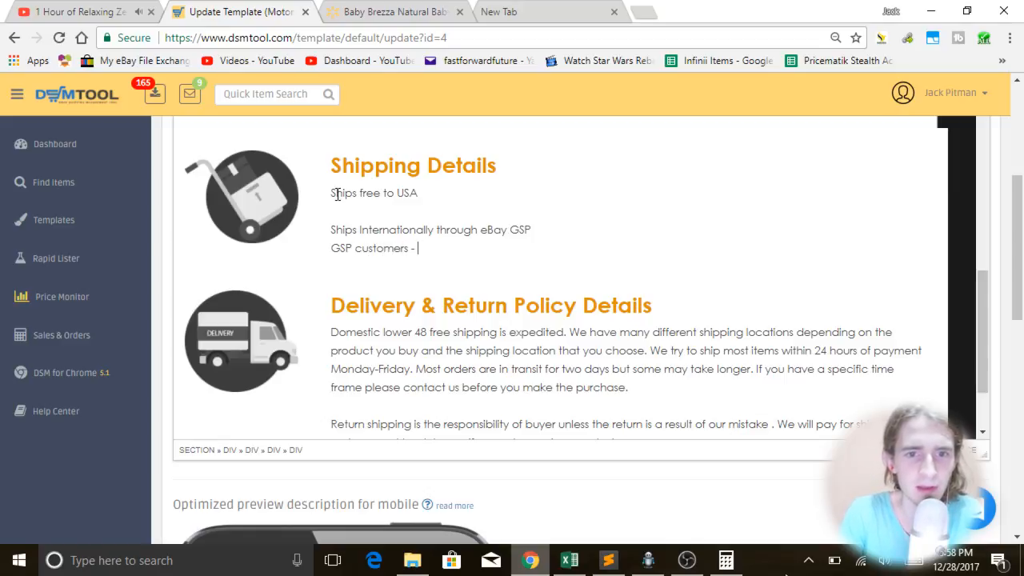
pyautogui.write(' if I do not sel')
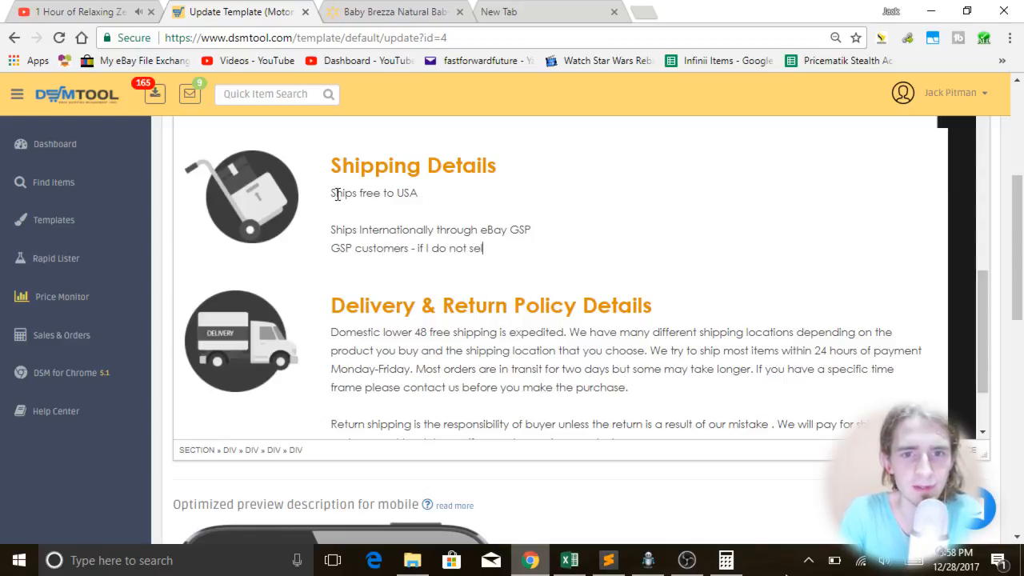
pyautogui.write('l something that you ')
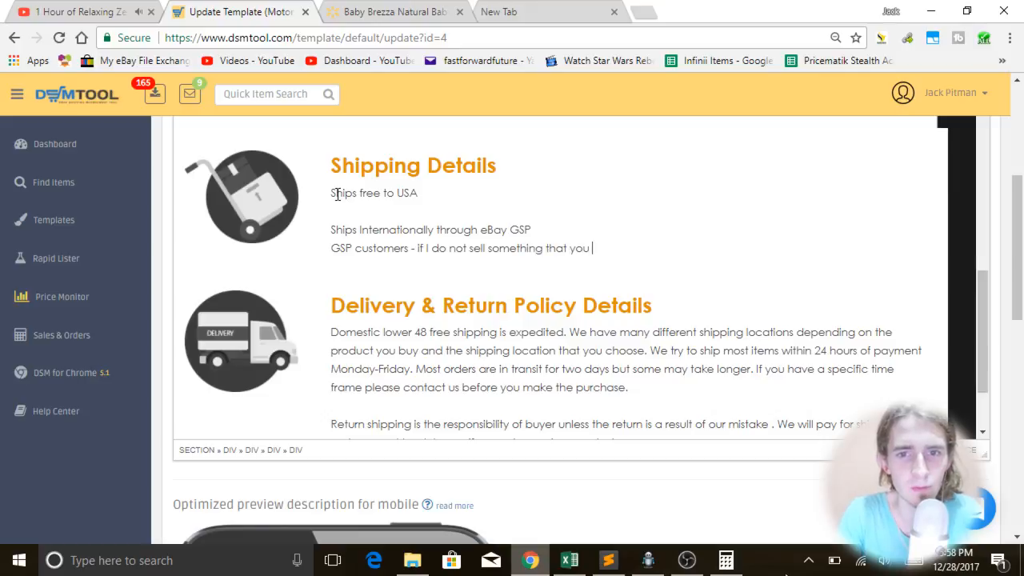
pyautogui.write('want, contacct')
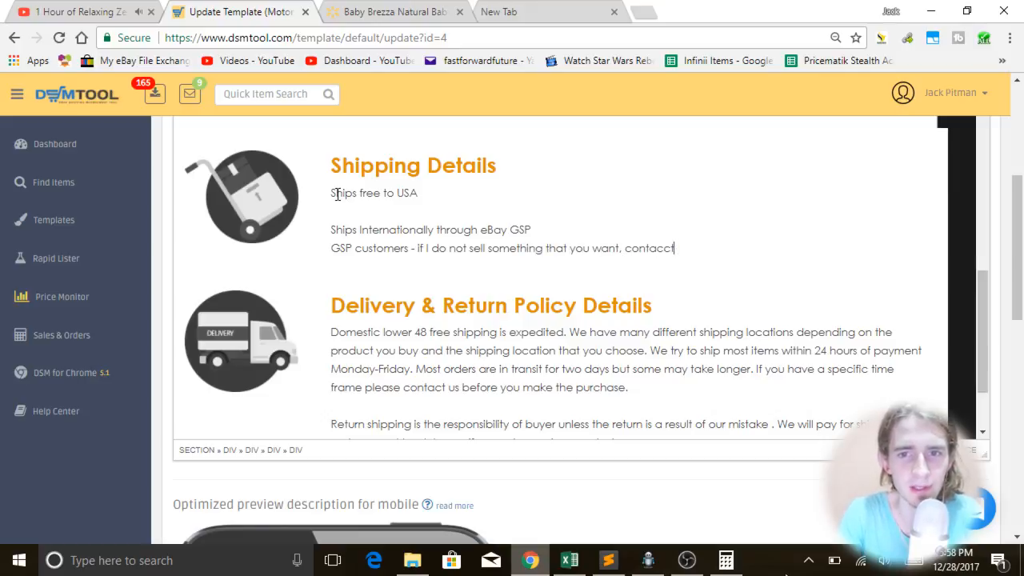
pyautogui.press('BackSpace')
pyautogui.press('BackSpace')
pyautogui.write('t me, and I w')
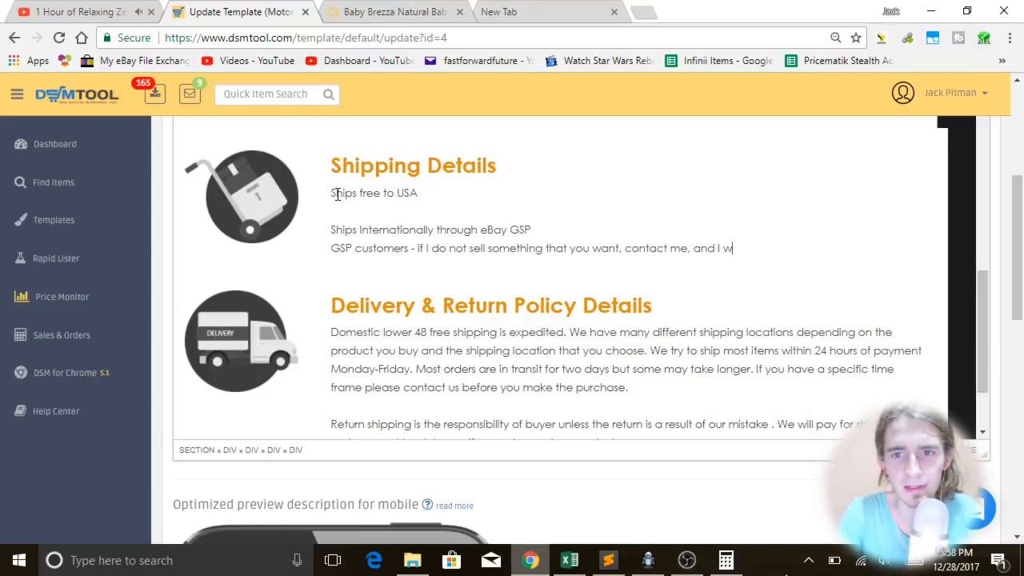
# - Complete the GSP customers sentence with "will create a listing for the item that you are interested if possible."
pyautogui.write('ill create a list')
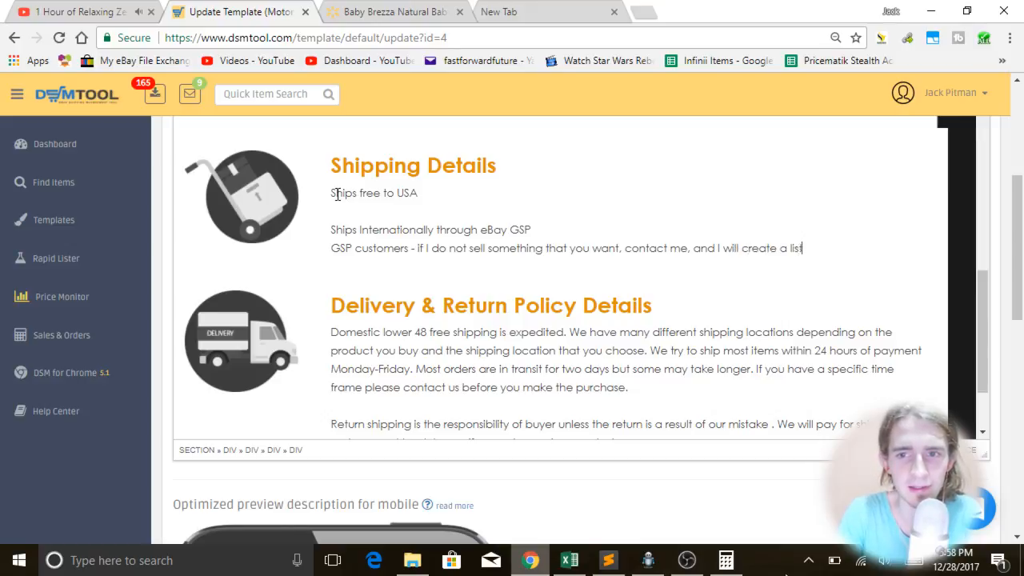
pyautogui.write('ing')
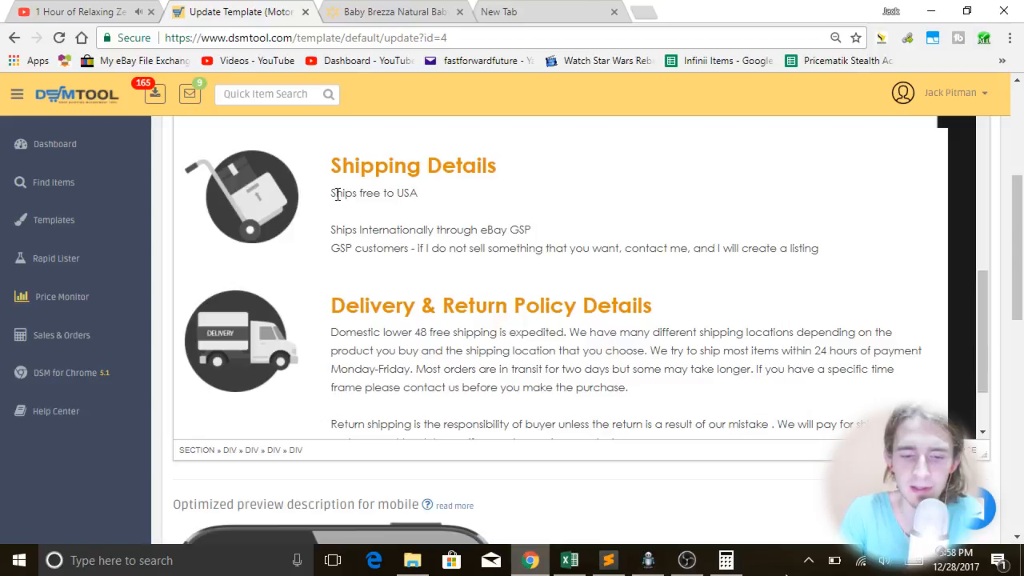
pyautogui.write(' for yoitem that yo')
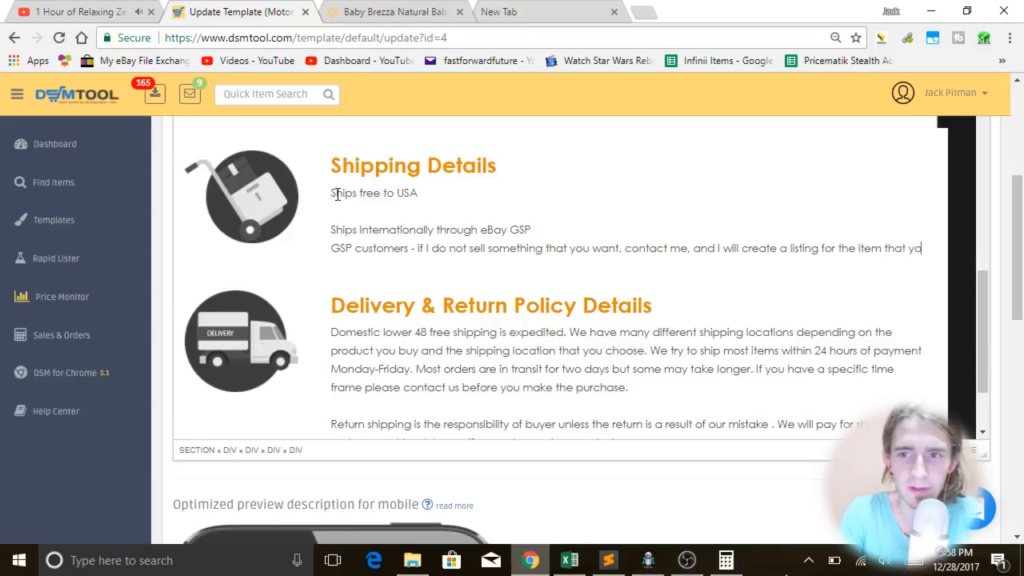
pyautogui.write('u are intereste')
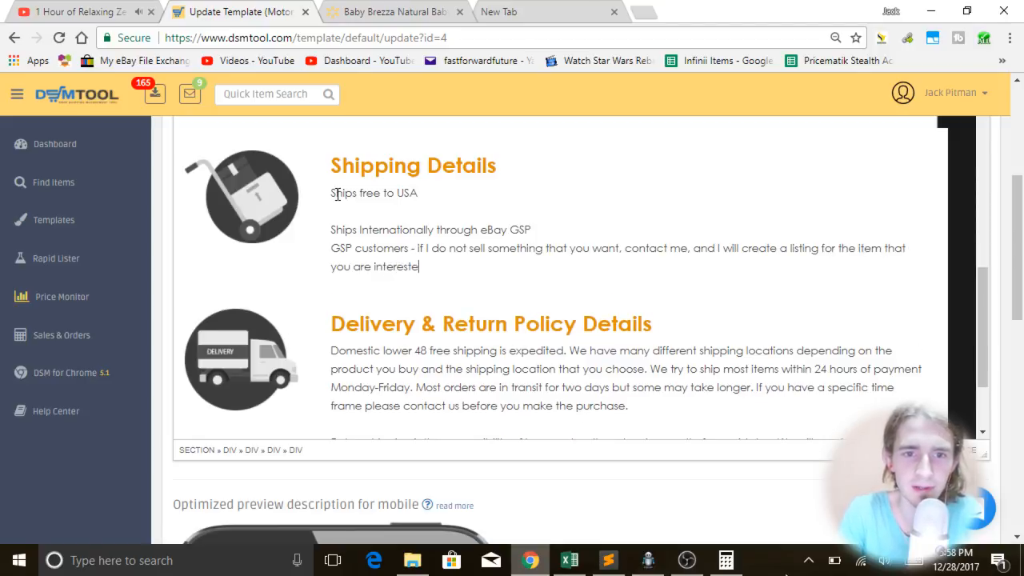
pyautogui.write('d if possibl')
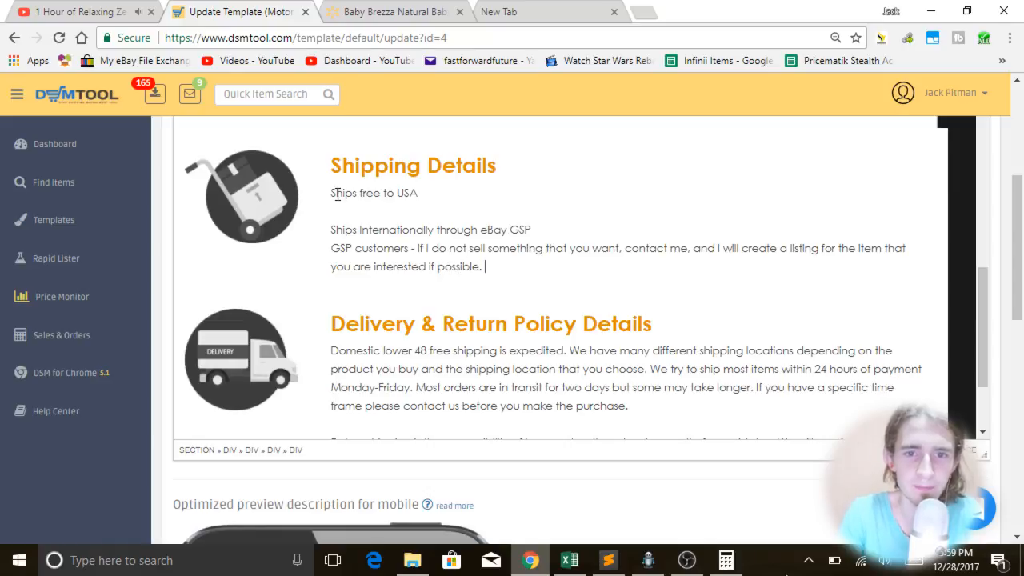
pyautogui.write('e.')
# - Change "GSP customers" to "All customers" in the last shipping sentence and insert a blank line above it
pyautogui.click(481, 248)
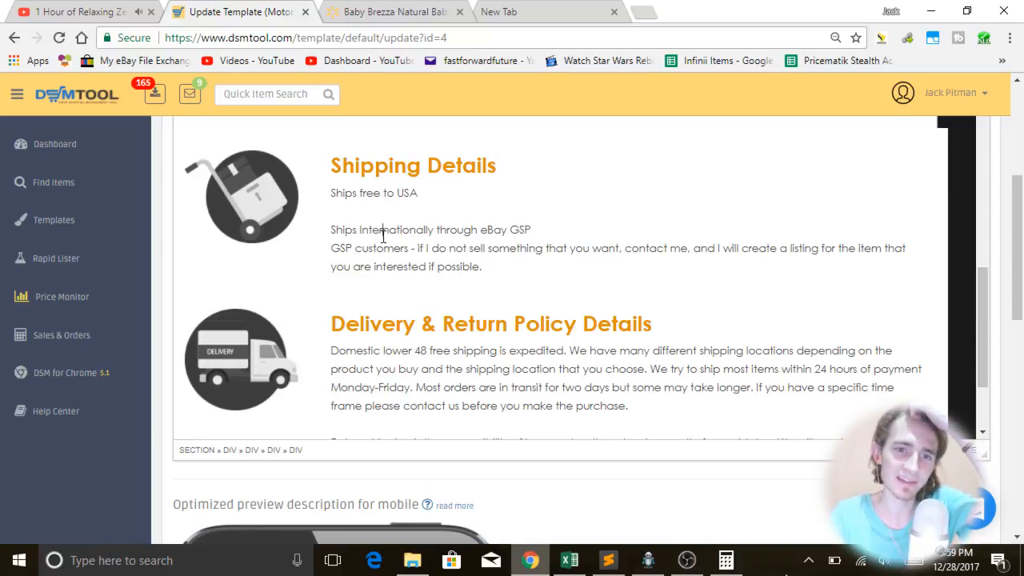
pyautogui.doubleClick(339, 248)
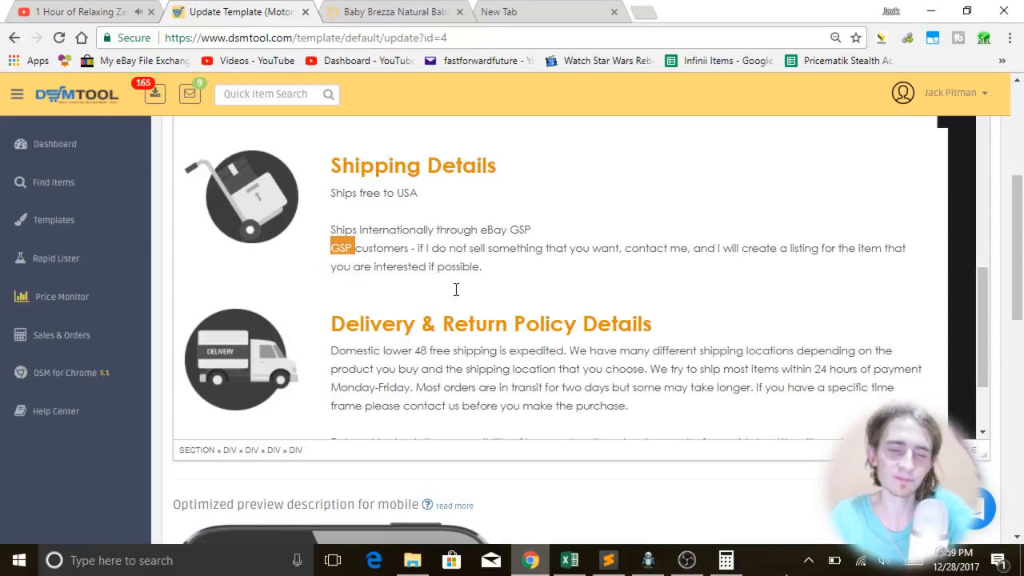
pyautogui.write('All')
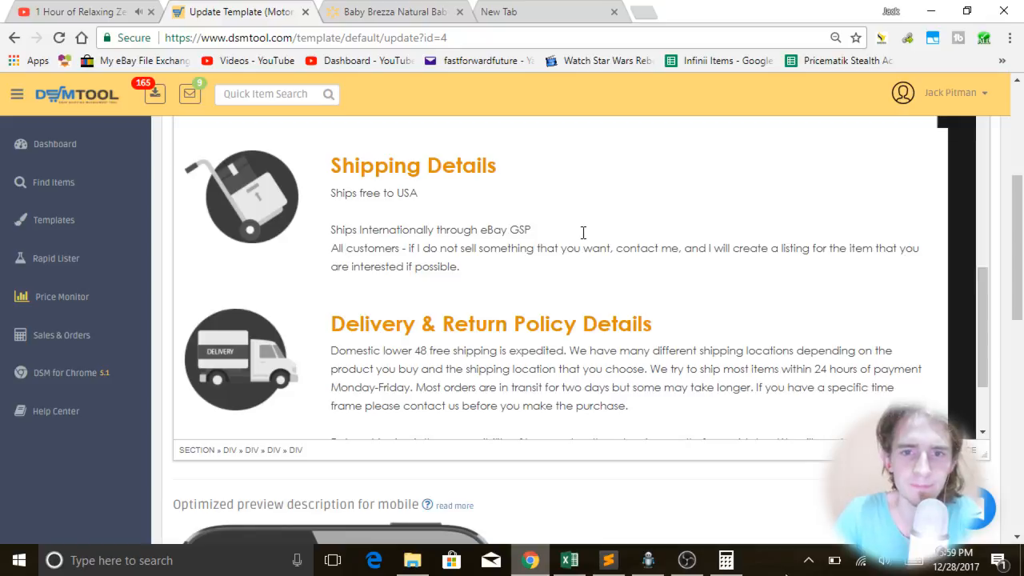
pyautogui.press('Return')
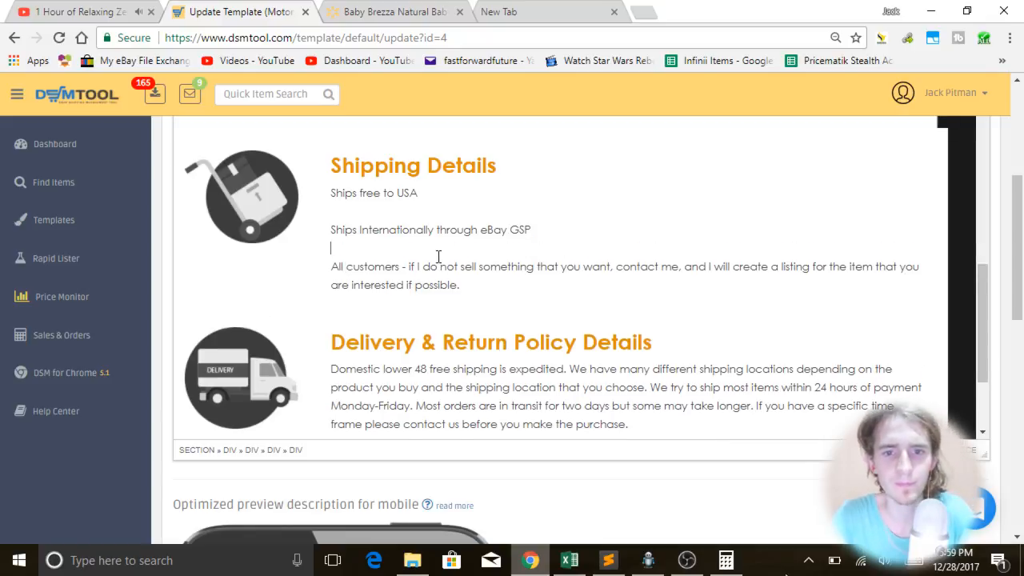
# - Replace only the Delivery & Return Policy Details body text with "FREE returns for US"
pyautogui.scroll(-2, 440, 256)
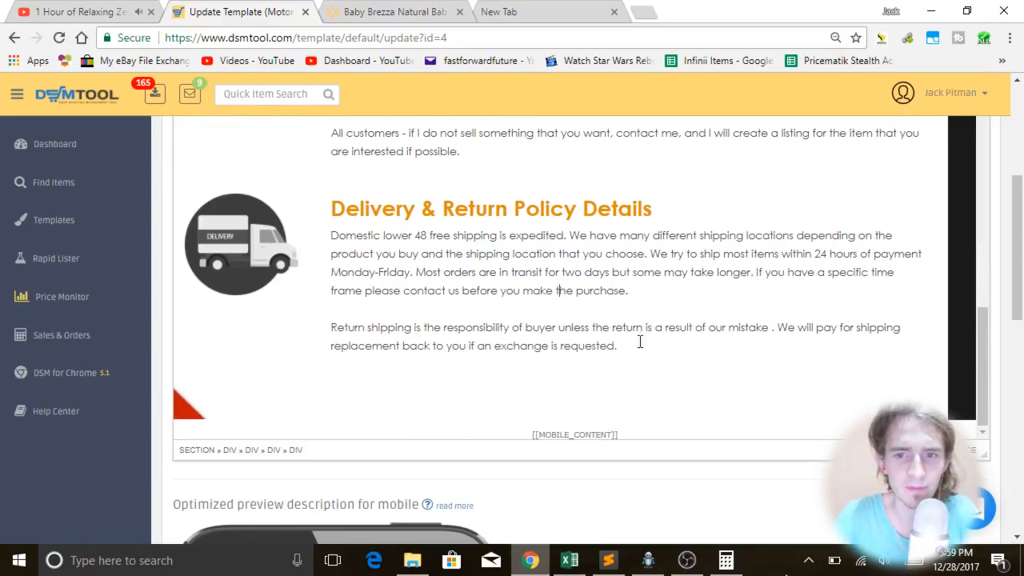
pyautogui.moveTo(637, 345); pyautogui.dragTo(330, 238)
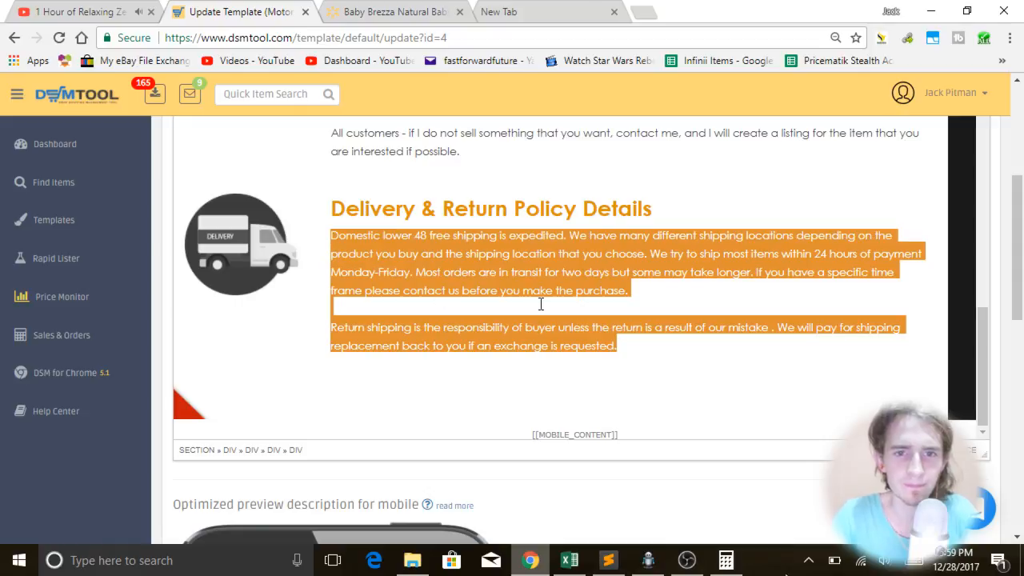
pyautogui.press('BackSpace')
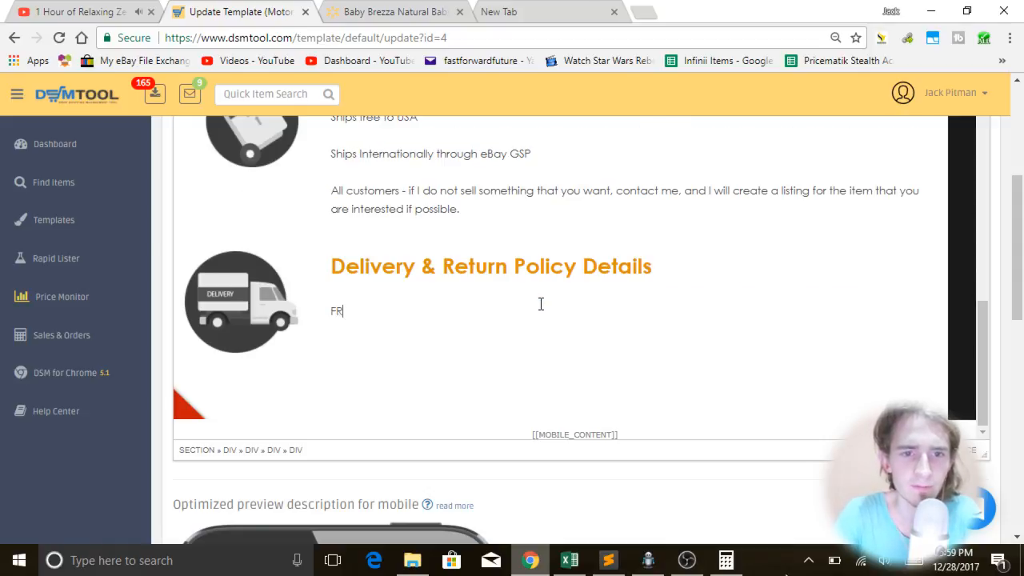
pyautogui.write('FREE ret')
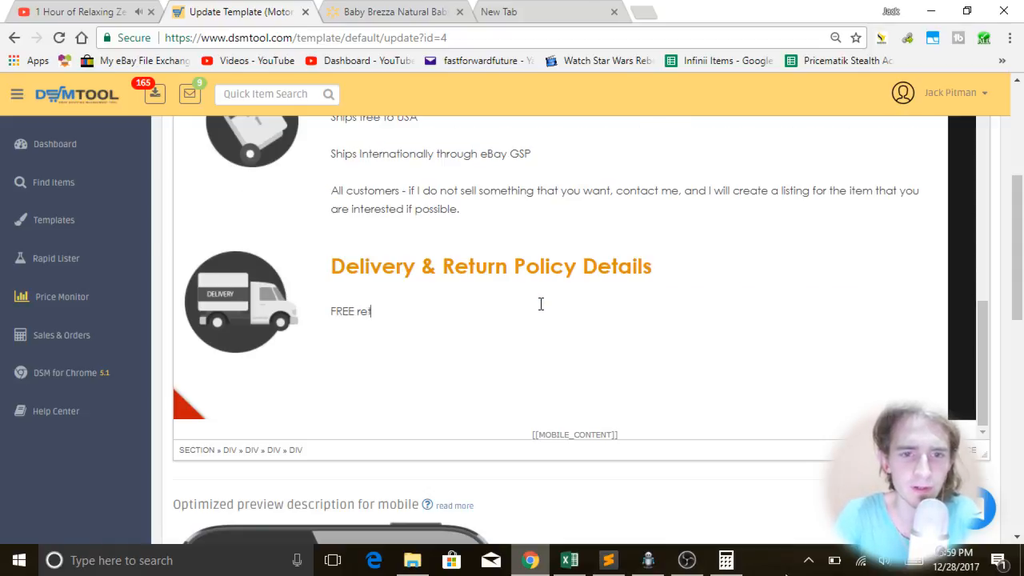
pyautogui.write('urns. If someth')
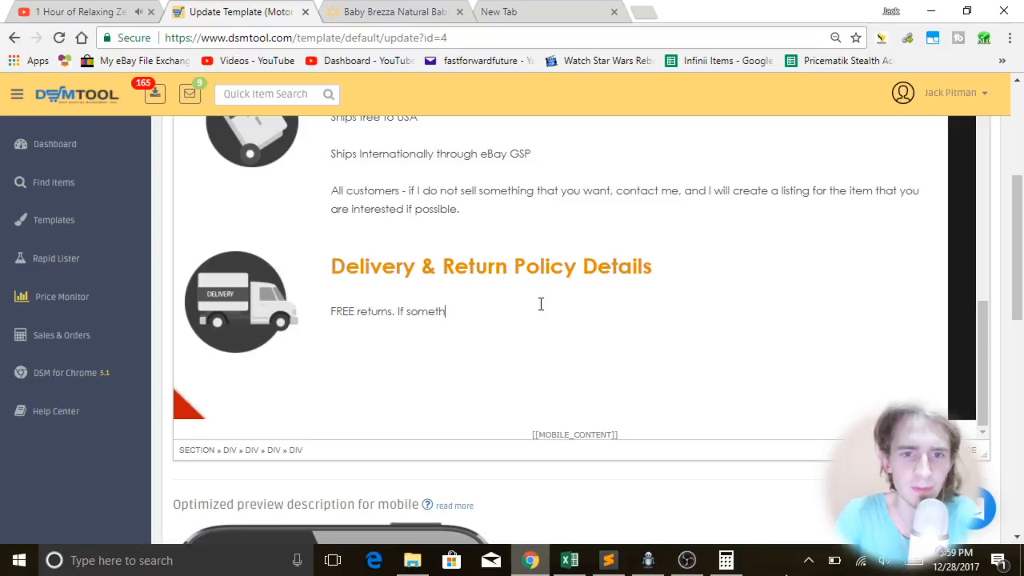
pyautogui.press('BackSpace')
pyautogui.press('BackSpace')
pyautogui.press('BackSpace')
pyautogui.press('BackSpace')
pyautogui.press('BackSpace')
pyautogui.press('BackSpace')
pyautogui.press('BackSpace')
pyautogui.press('BackSpace')
pyautogui.write('for')
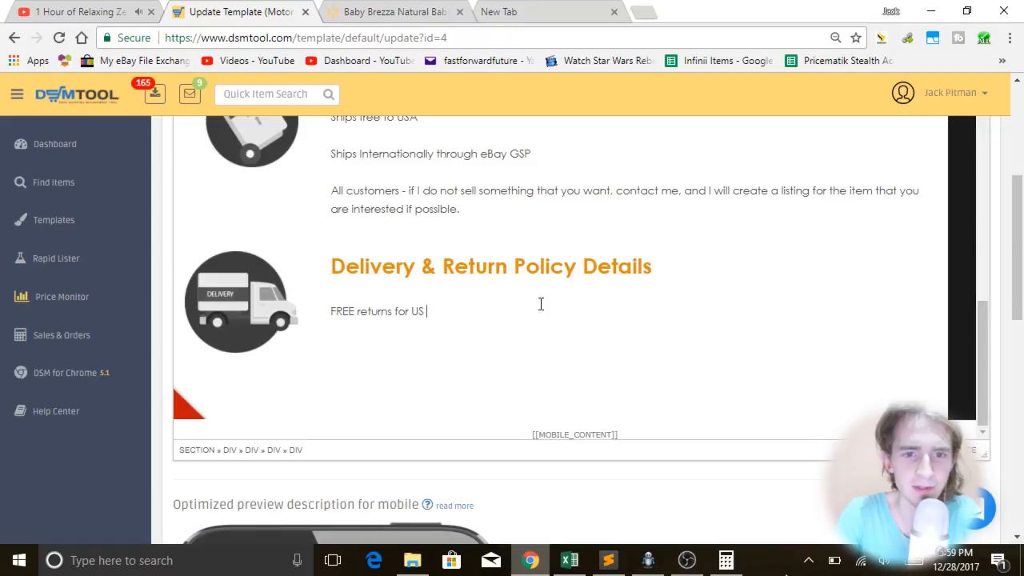
# - Continue the return policy text with "customers ONLY. If there is anything wrong with your order, (or there isn't) then you"
pyautogui.write('tomers ONLY. If t')
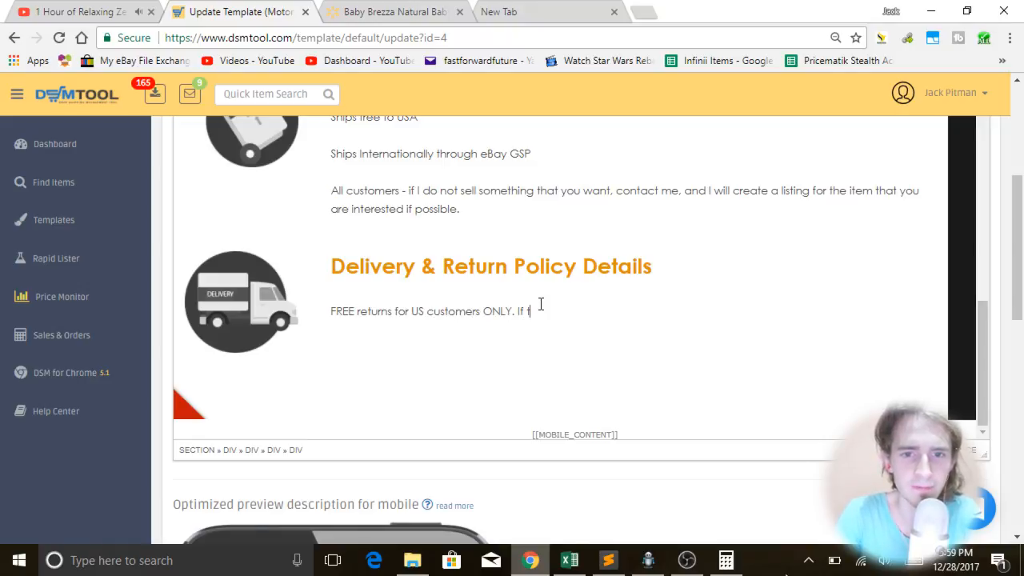
pyautogui.write('ing wrong with your order, (o')
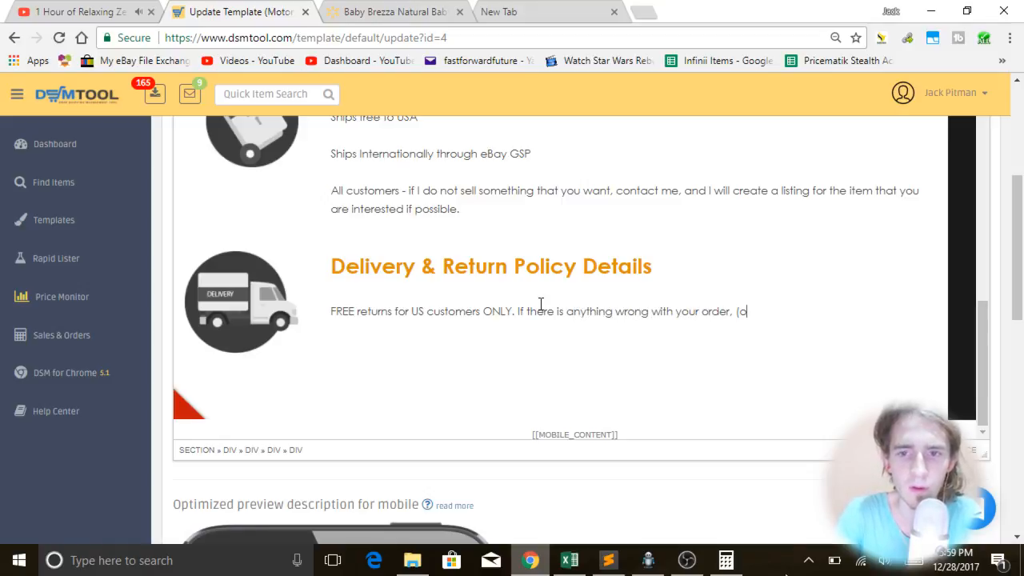
pyautogui.write("r there isn't) then you m")
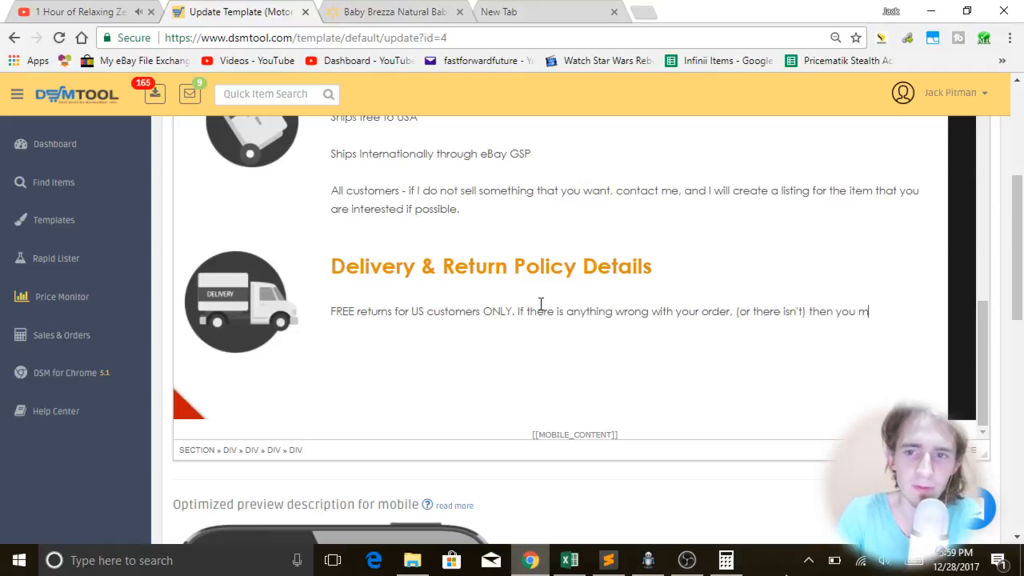
# - Finish the return sentence with "may start a return case and we will provide a shipping label for you to return the product and get a full refund."
pyautogui.write('ay')
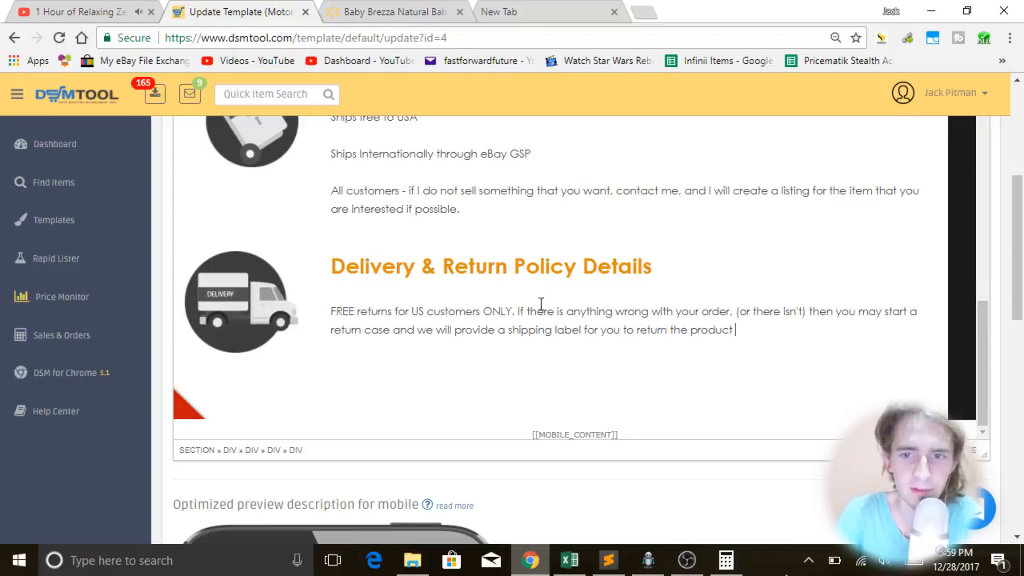
pyautogui.write('and aget a full refund.')
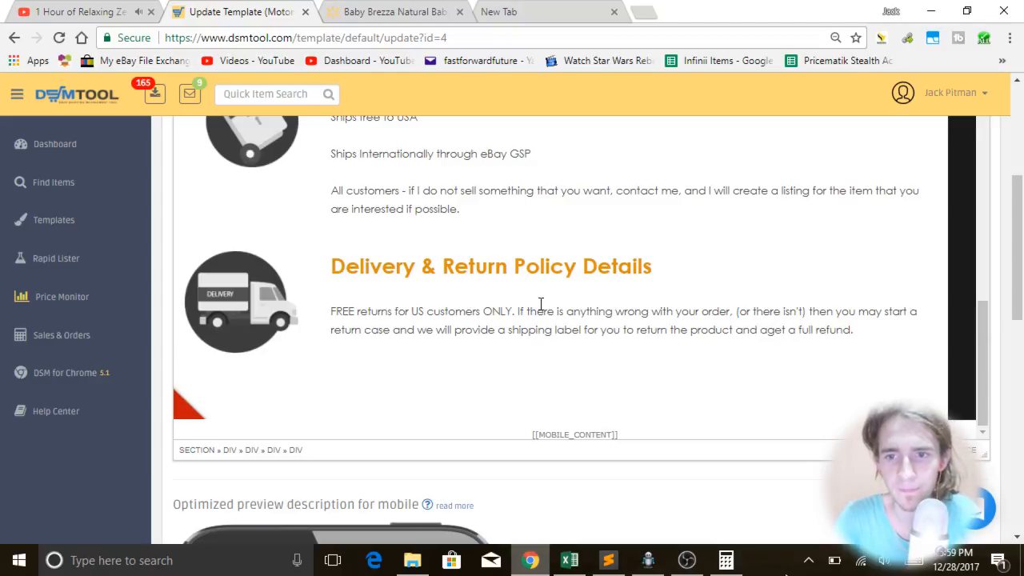
pyautogui.click(763, 329)
pyautogui.press('BackSpace')
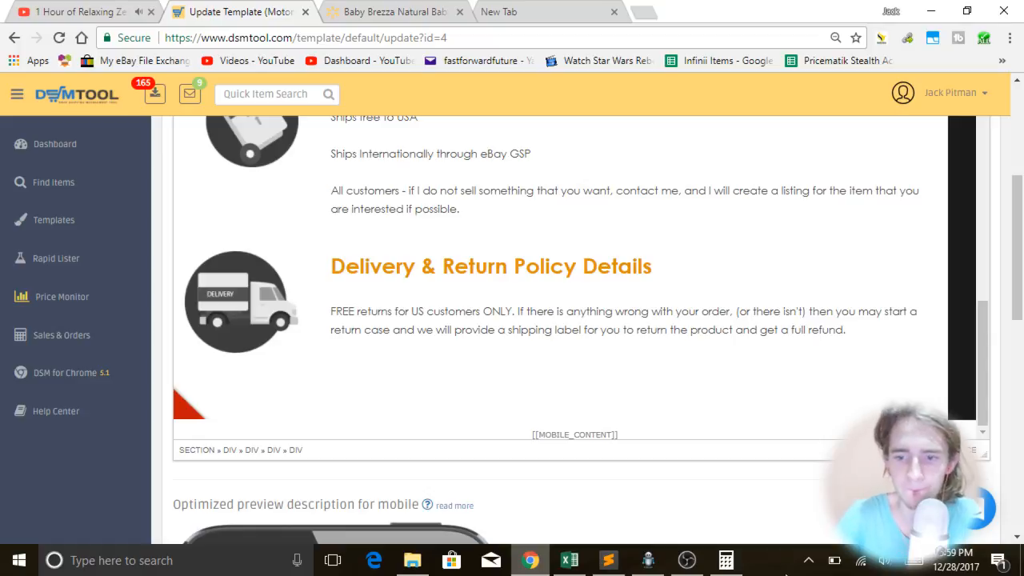
# - Expand the Template Quick-Guide, read its placeholder list, and review the edited template's name and content sections
pyautogui.scroll(-2, 425, 471)
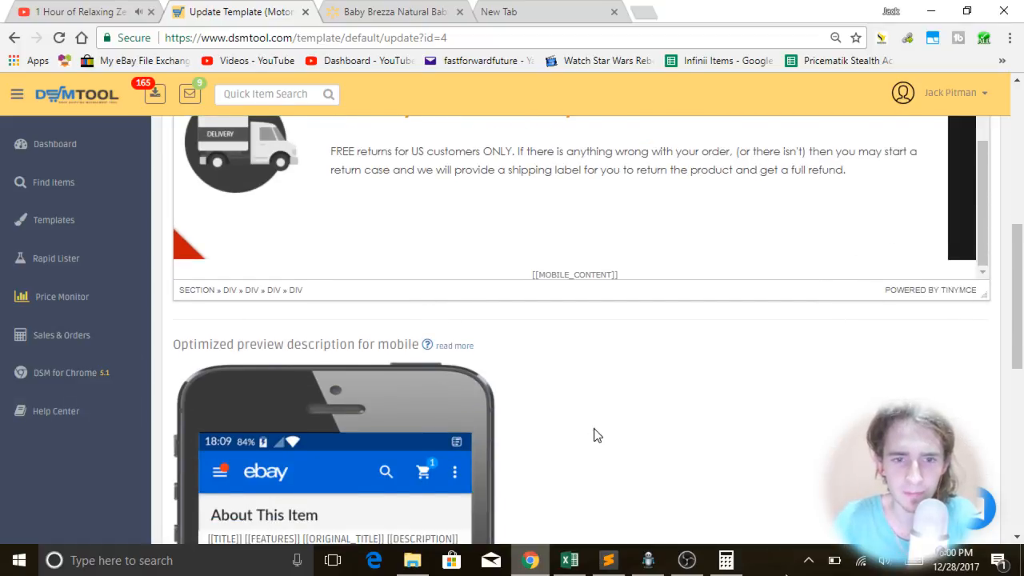
pyautogui.scroll(-5, 640, 355)
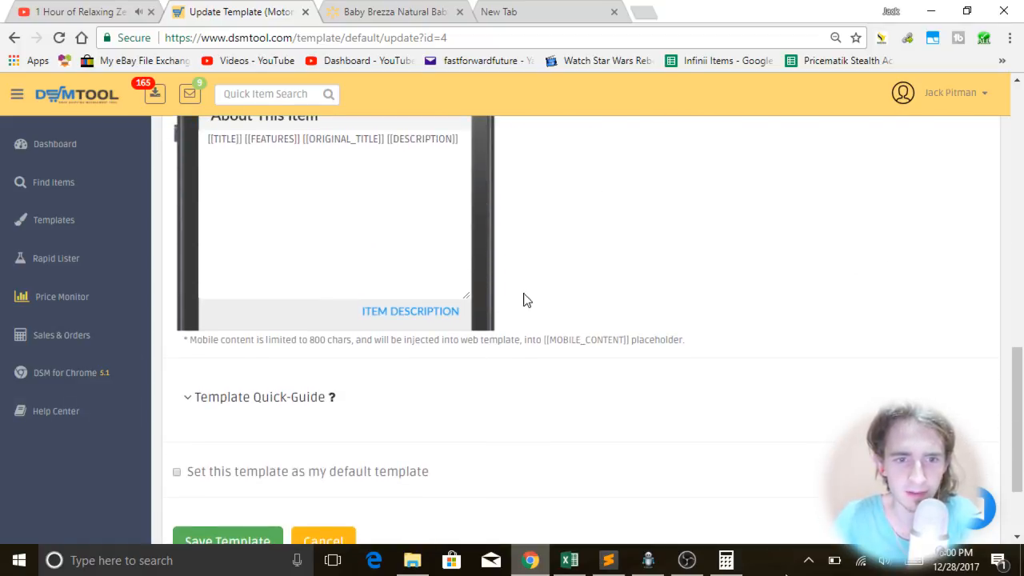
pyautogui.scroll(-2, 541, 269)
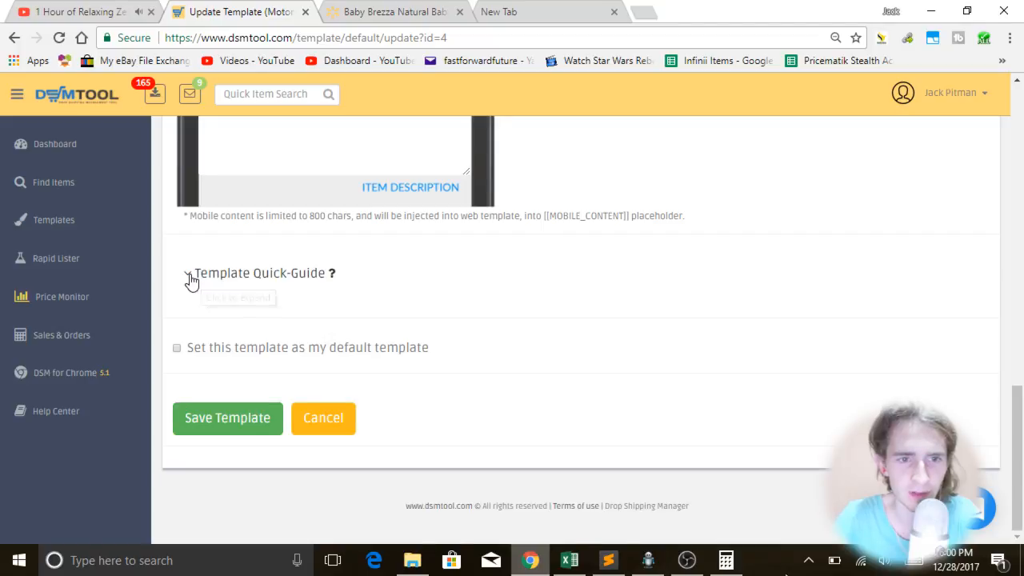
pyautogui.click(200, 276)
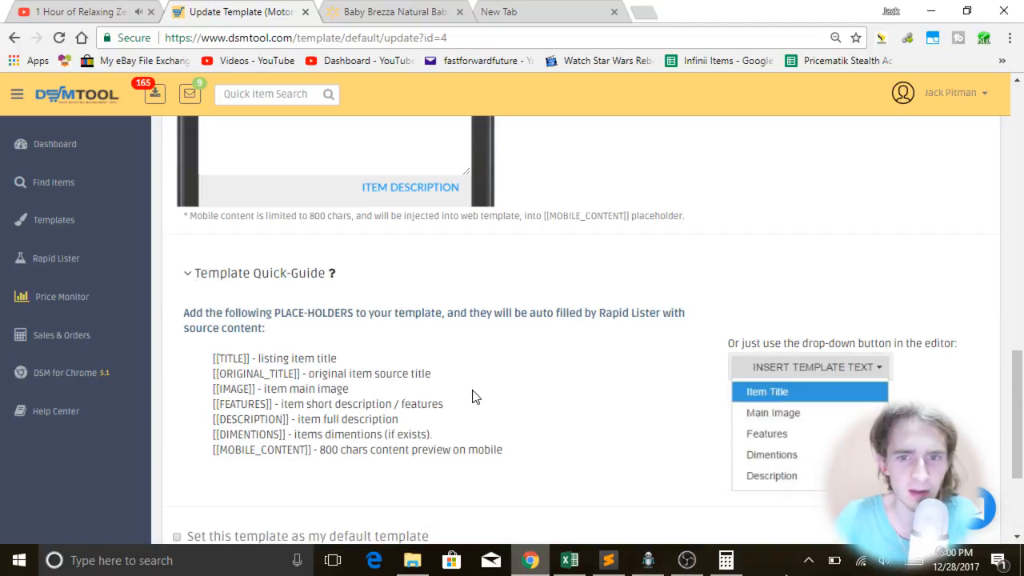
pyautogui.scroll(-2, 472, 397)
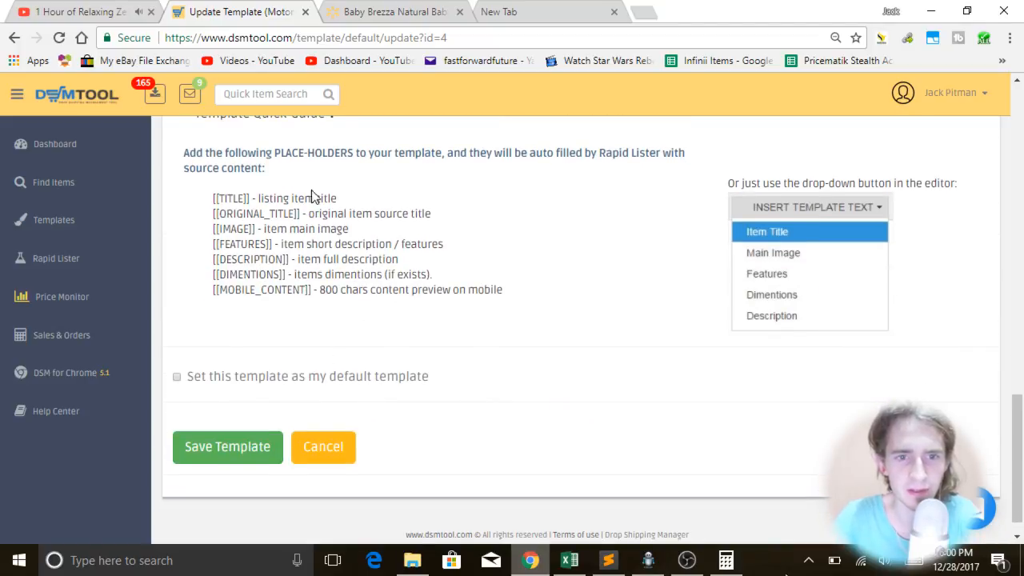
pyautogui.scroll(15, 452, 313)
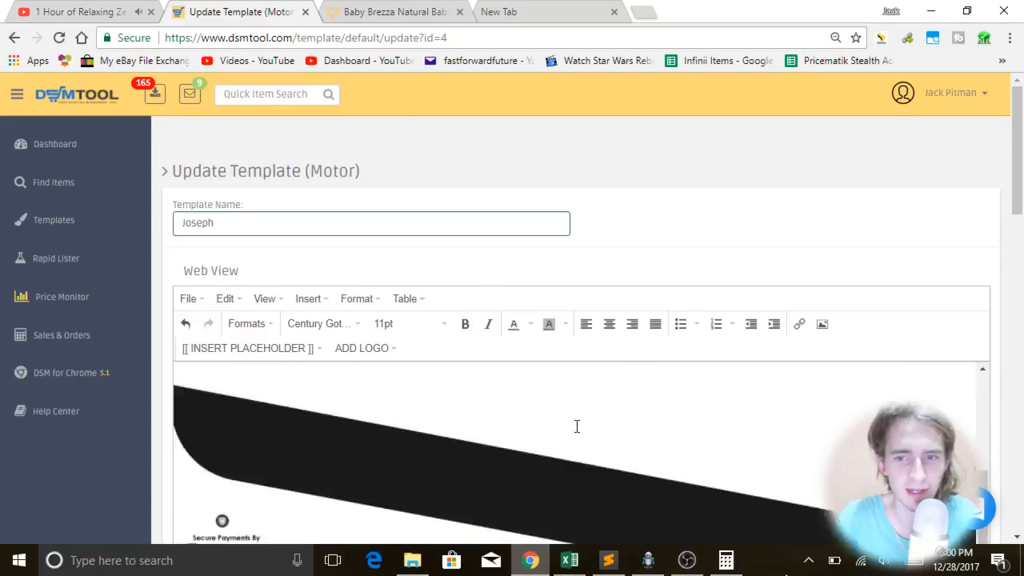
pyautogui.scroll(4, 577, 426)
pyautogui.scroll(-5, 794, 217)
pyautogui.scroll(2, 608, 275)
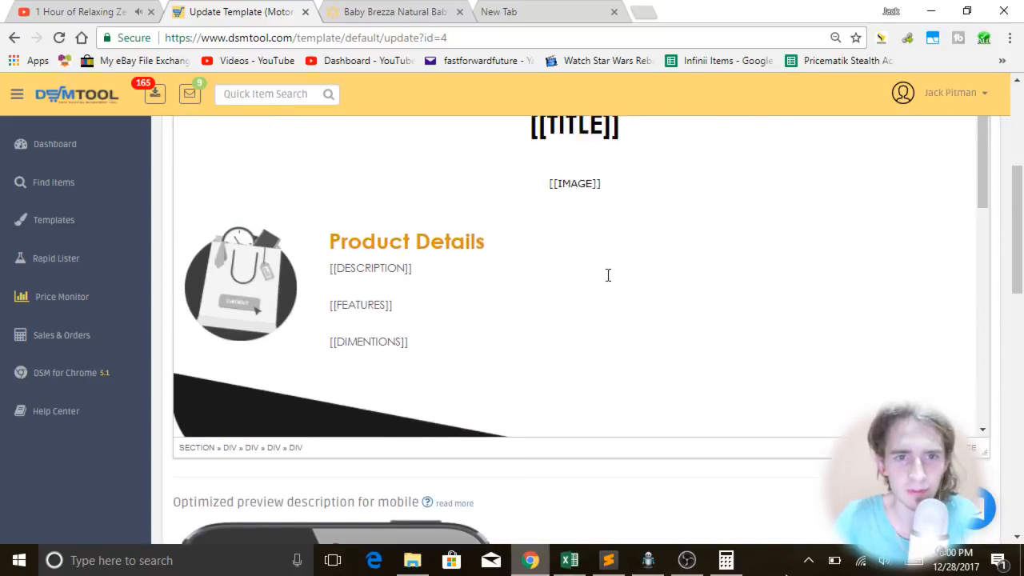
pyautogui.scroll(-8, 608, 275)
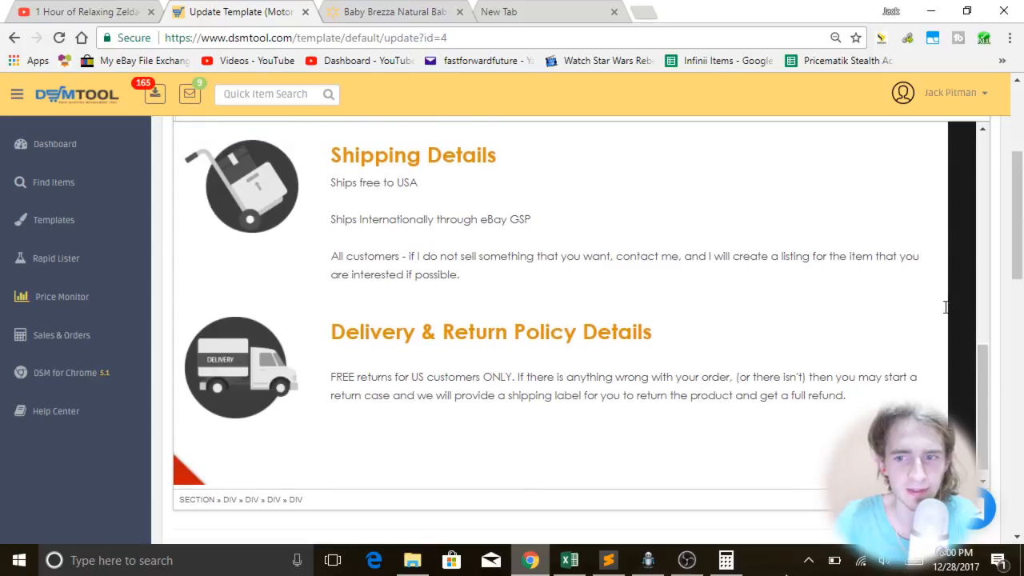
pyautogui.scroll(10, 945, 307)
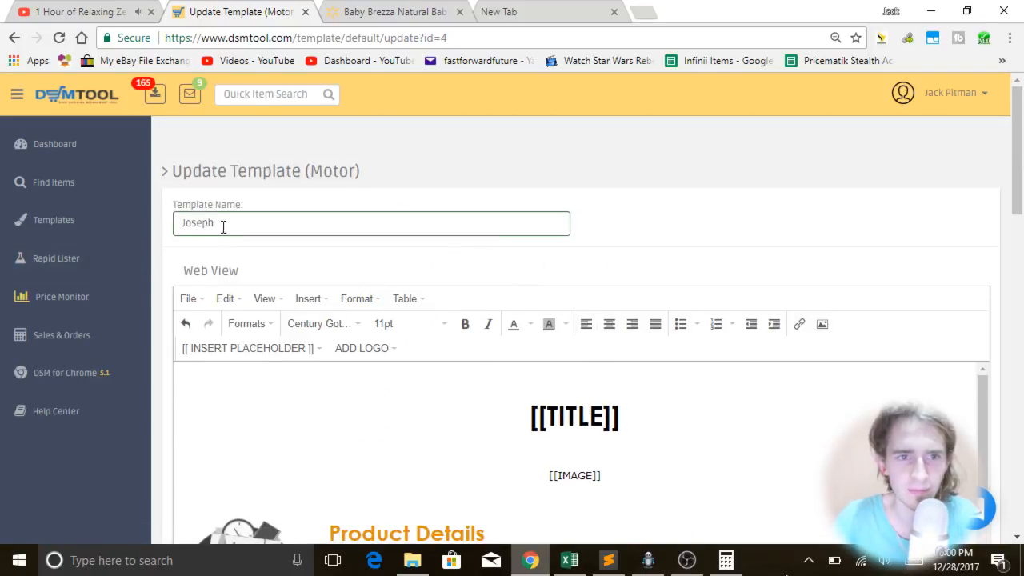
pyautogui.click(223, 227)
# - Set the edited Motor template as the default template and save it
pyautogui.scroll(-15, 184, 264)
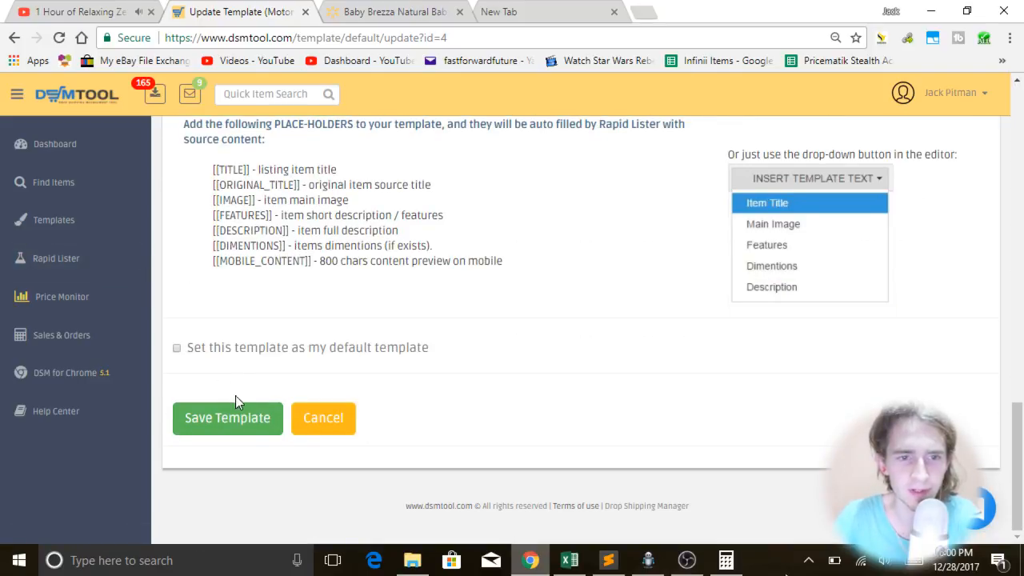
pyautogui.click(176, 347)
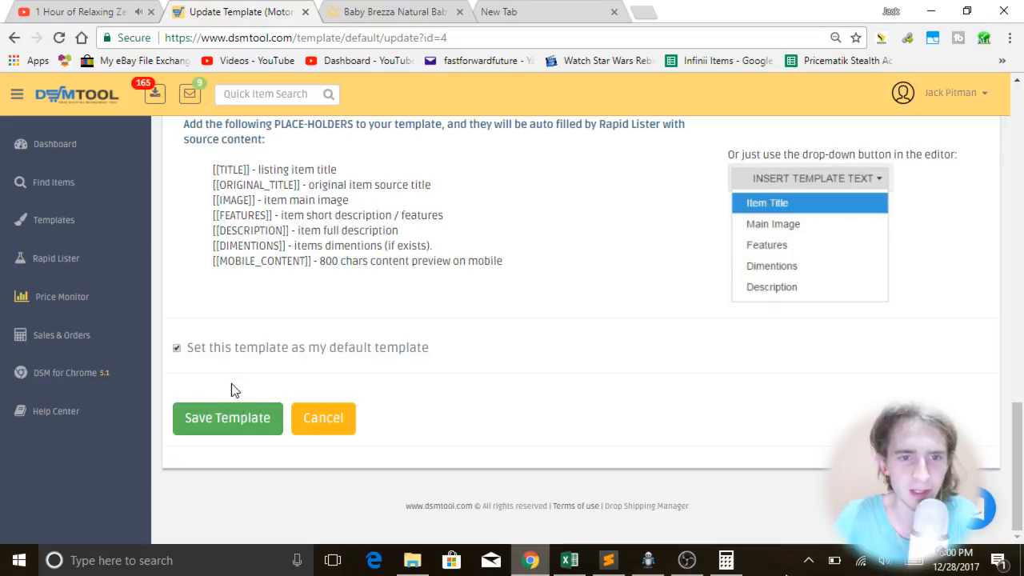
pyautogui.click(243, 429)
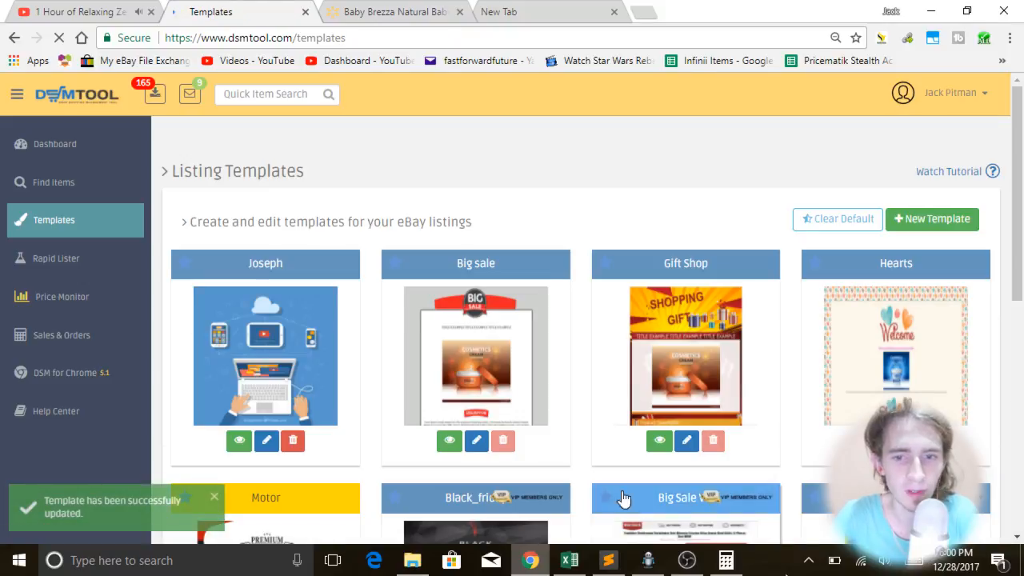
pyautogui.click(686, 560)
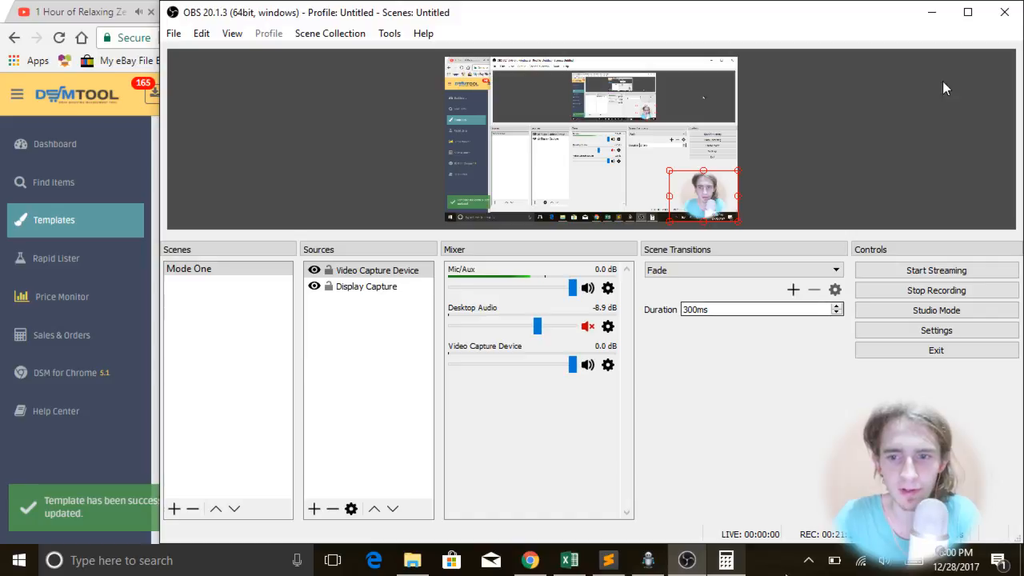
pyautogui.click(932, 13)
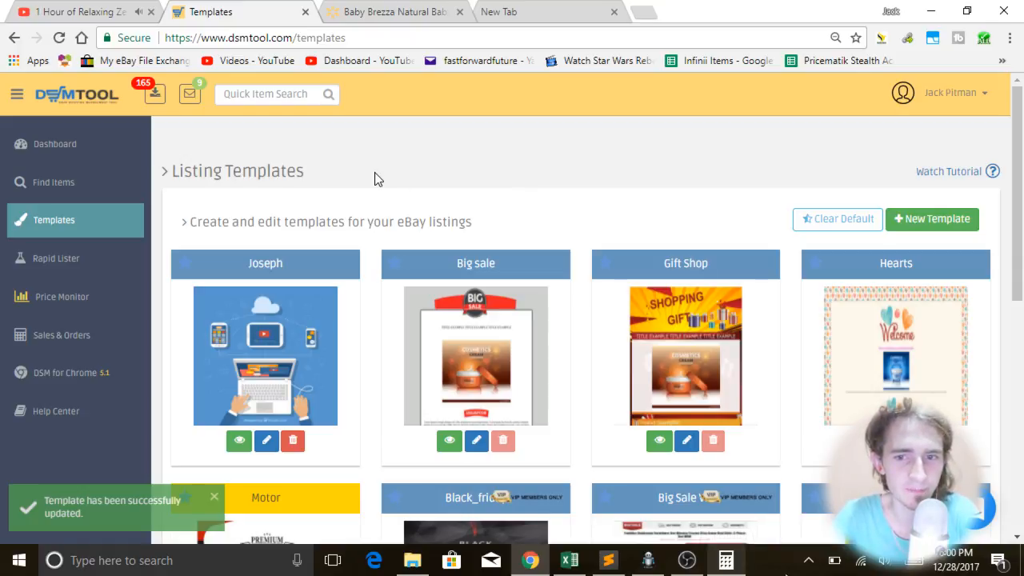
pyautogui.doubleClick(259, 176)
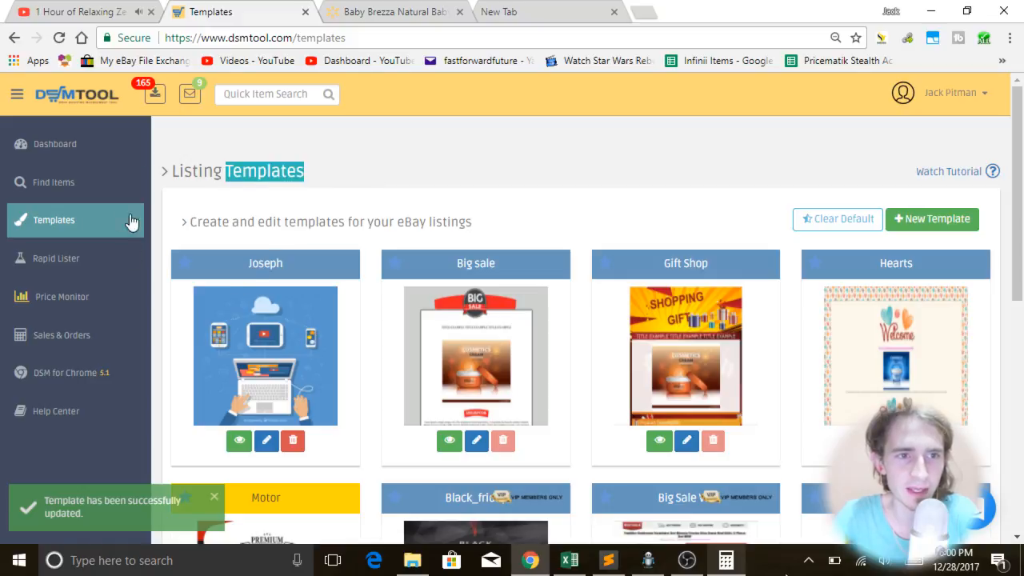
pyautogui.click(370, 174)
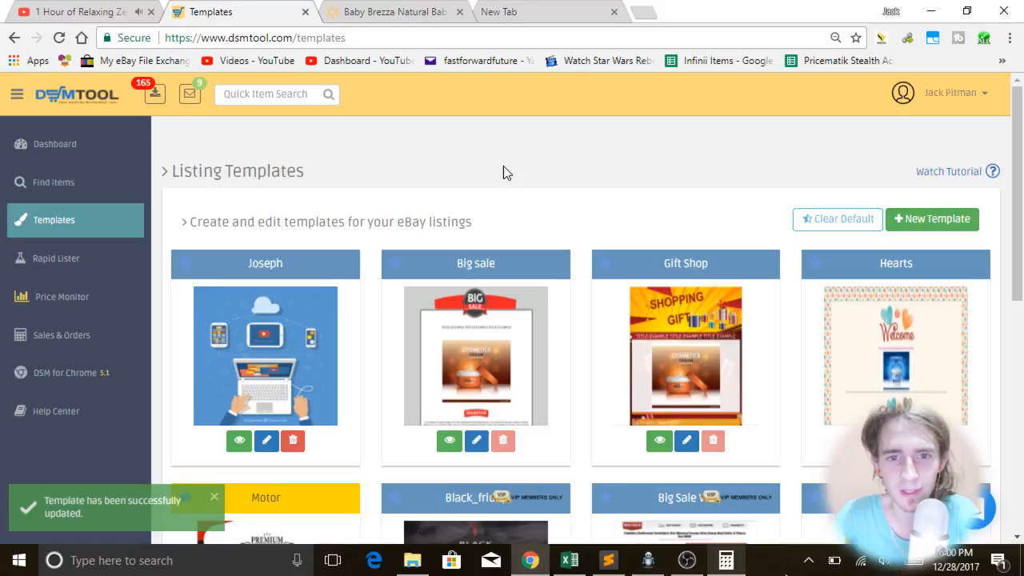
pyautogui.scroll(-2, 602, 277)
pyautogui.scroll(-4, 560, 300)
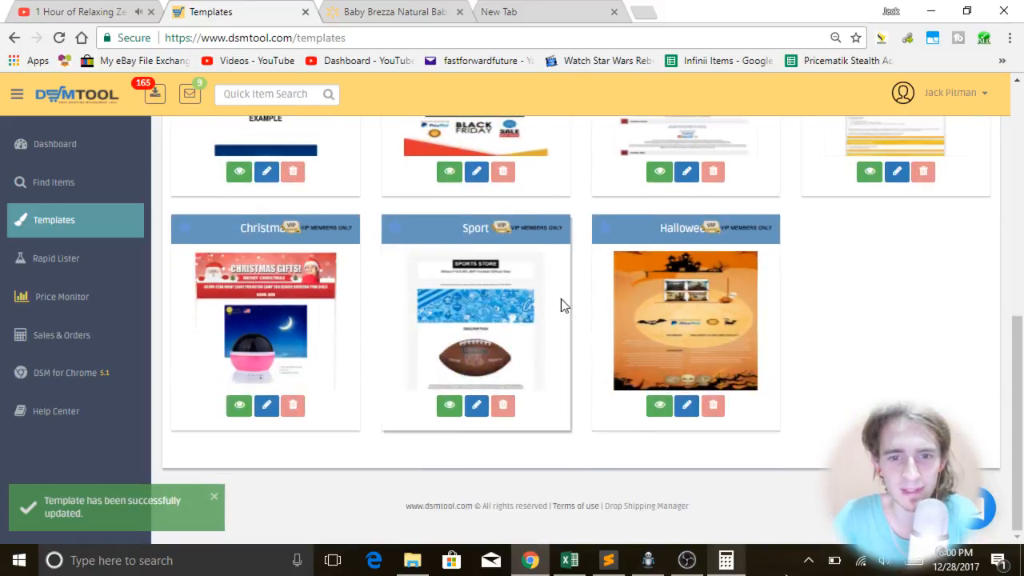
pyautogui.scroll(6, 559, 300)
# - Copy the URL of the Walmart Baby Brezza bottle page and enter it as the Rapid Lister single-listing link
pyautogui.click(357, 10)
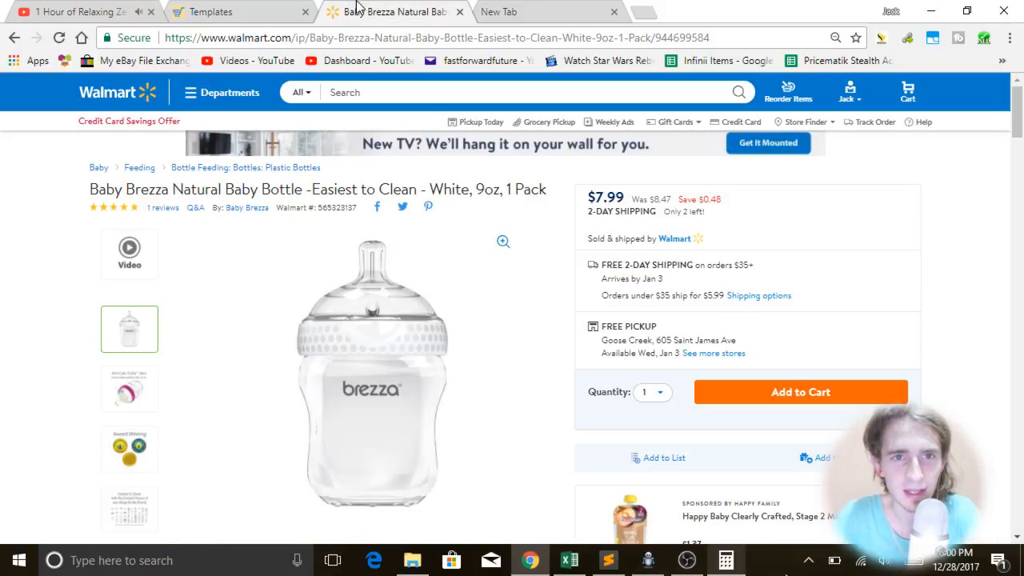
pyautogui.click(396, 37)
pyautogui.hotkey('ctrl', 'c')
pyautogui.click(272, 10)
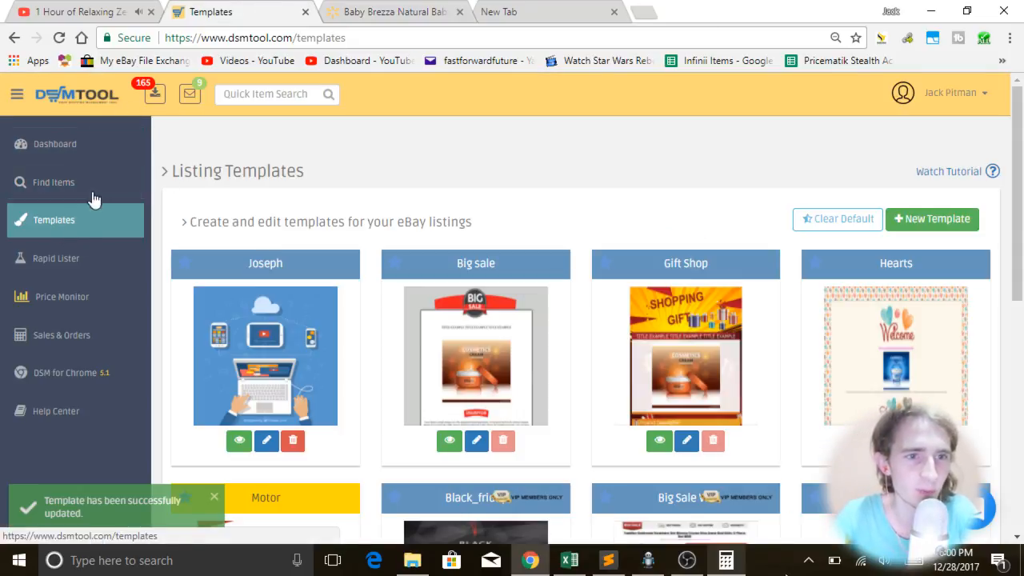
pyautogui.click(52, 260)
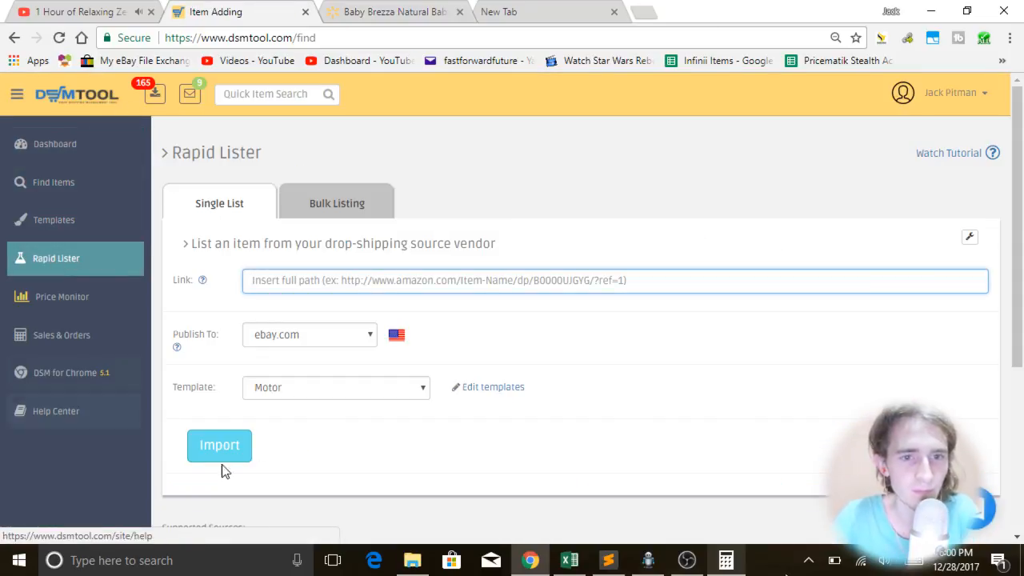
pyautogui.click(361, 269)
pyautogui.hotkey('ctrl', 'v')
# - Choose the custom template named with a first name for the listing and import the Walmart item
pyautogui.click(293, 389)
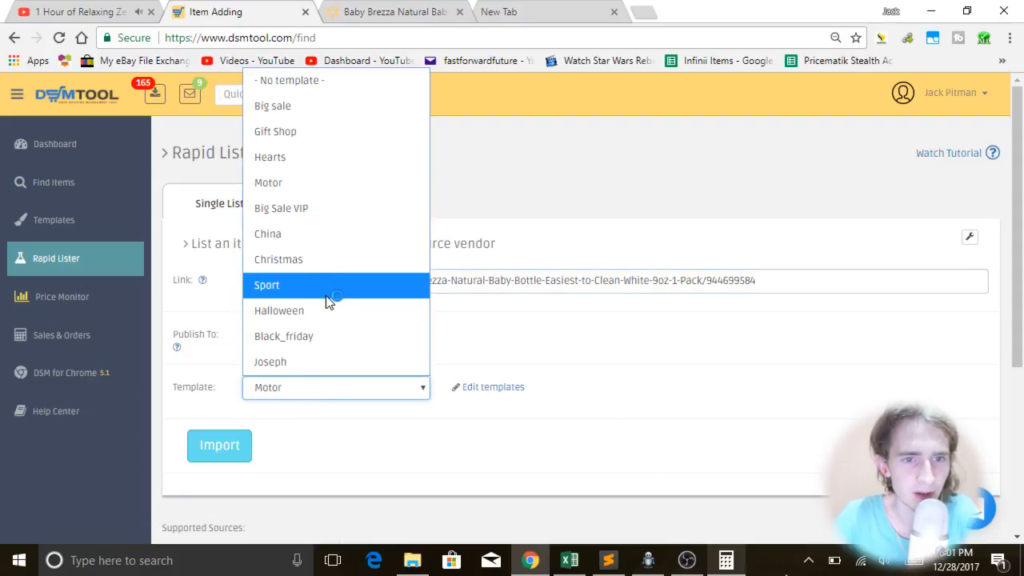
pyautogui.click(334, 360)
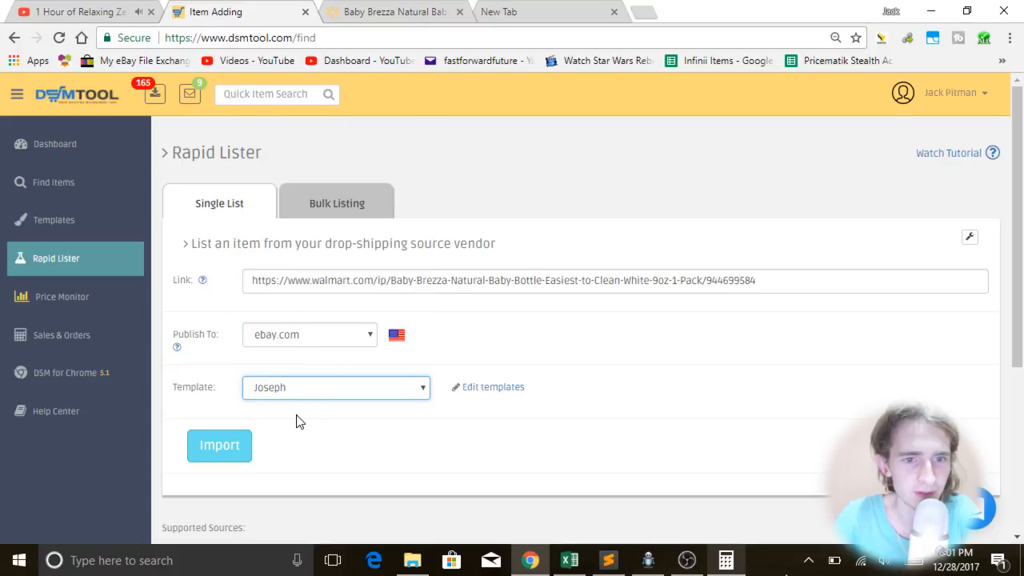
pyautogui.click(227, 448)
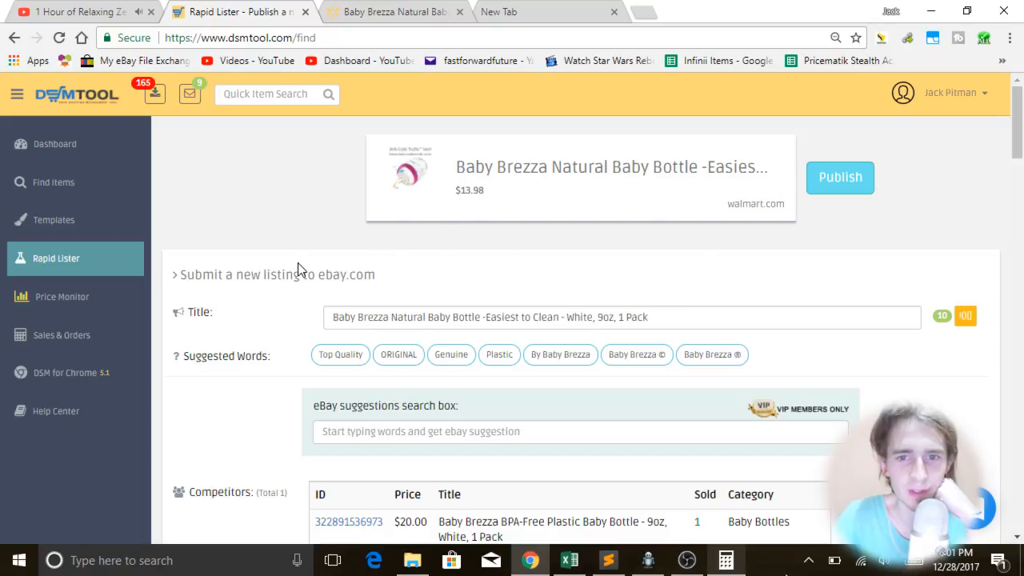
# - Search the eBay keyword suggestions for "baby bottle" to find words for the listing title
pyautogui.scroll(-1, 548, 270)
pyautogui.tripleClick(446, 234)
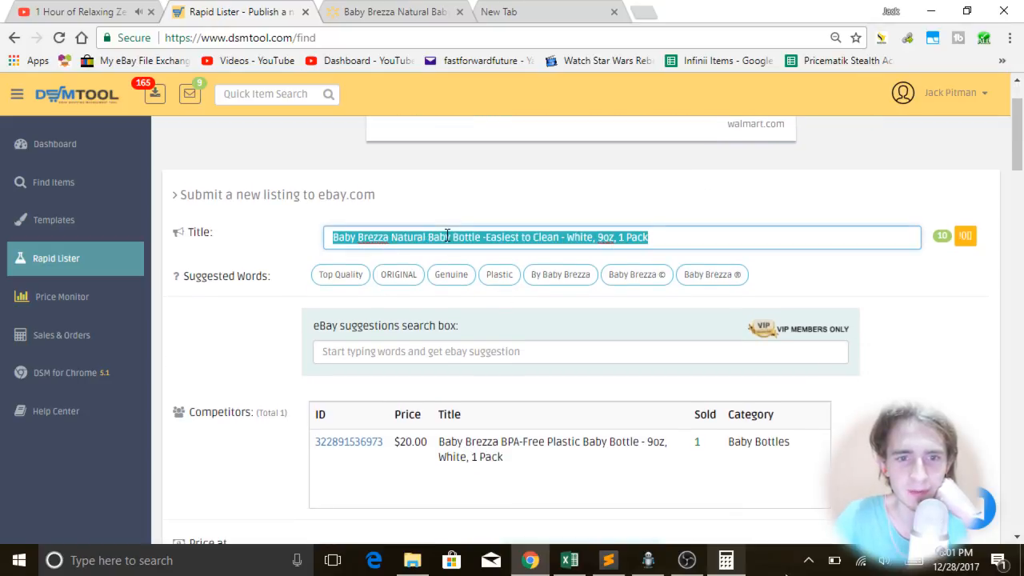
pyautogui.click(475, 356)
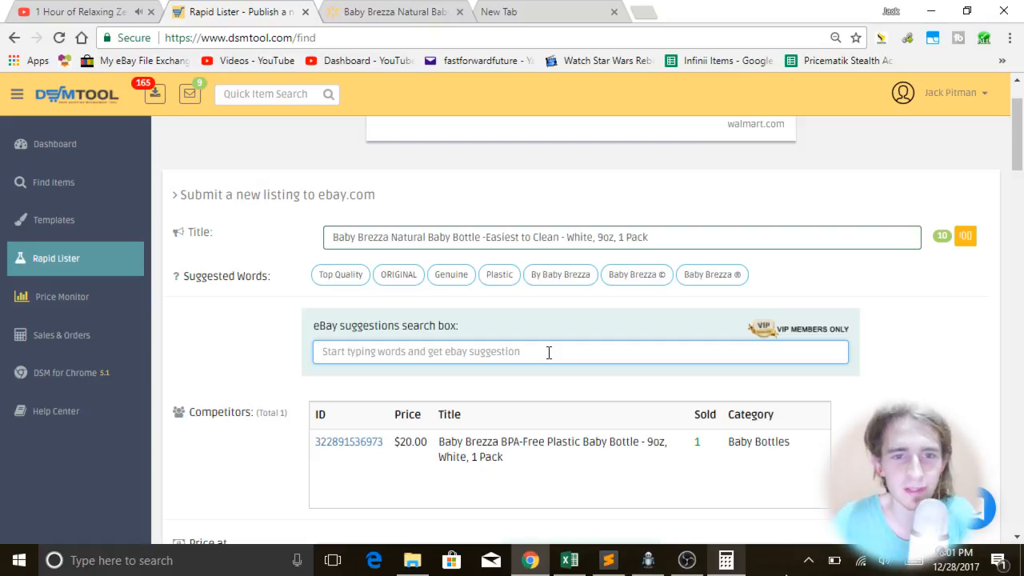
pyautogui.write('top')
pyautogui.press('BackSpace')
pyautogui.press('BackSpace')
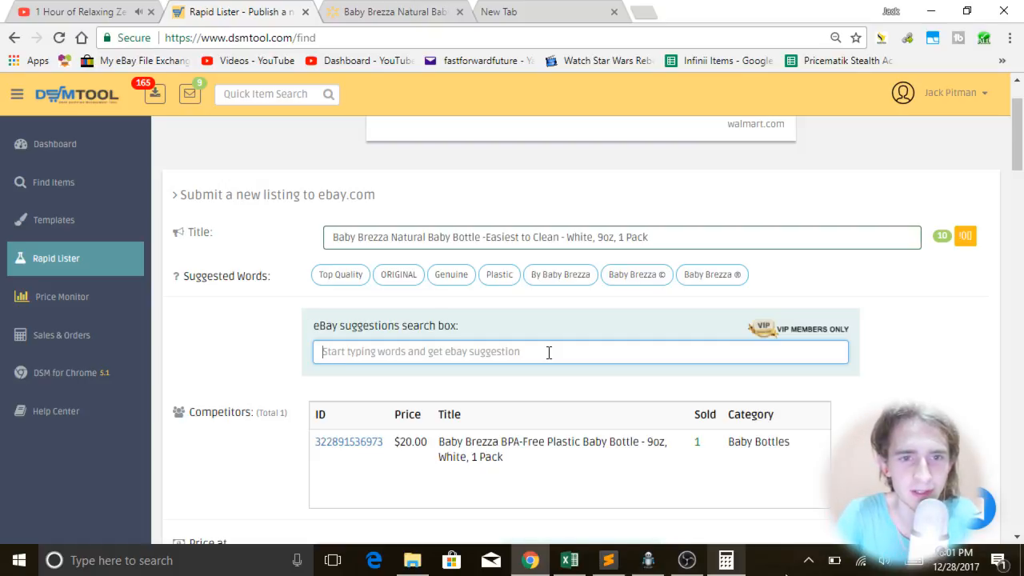
pyautogui.write('baby bott')
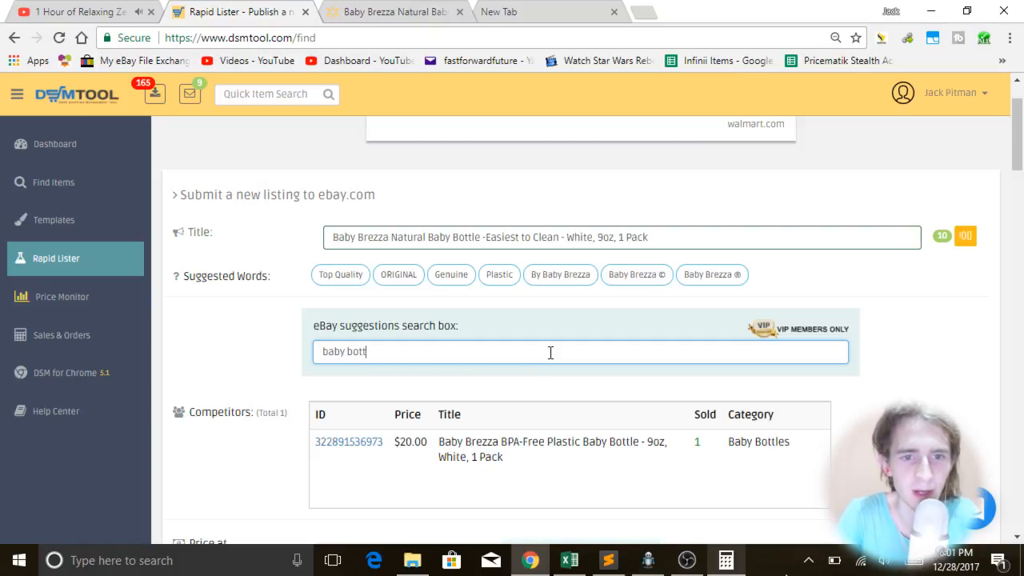
pyautogui.write('le')
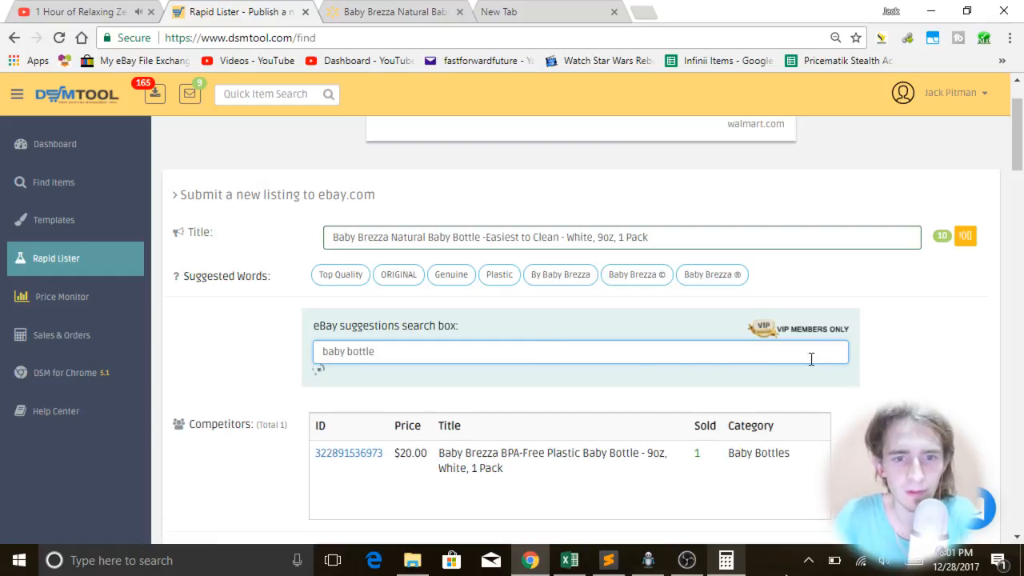
pyautogui.click(902, 360)
# - Review the suggested keywords, the competitor listing and the imported title of the Baby Brezza bottle
pyautogui.scroll(-2, 894, 349)
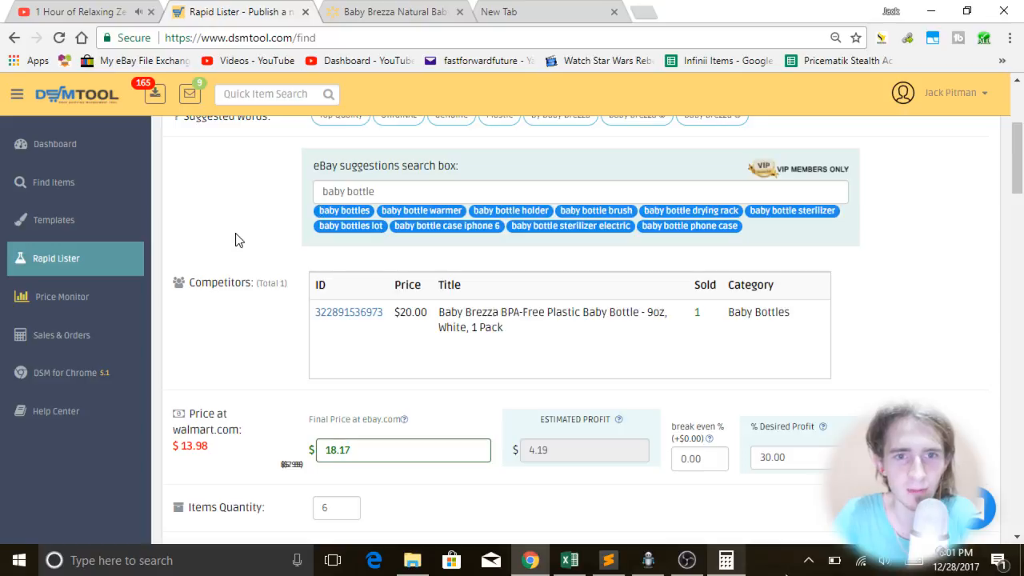
pyautogui.scroll(2, 243, 240)
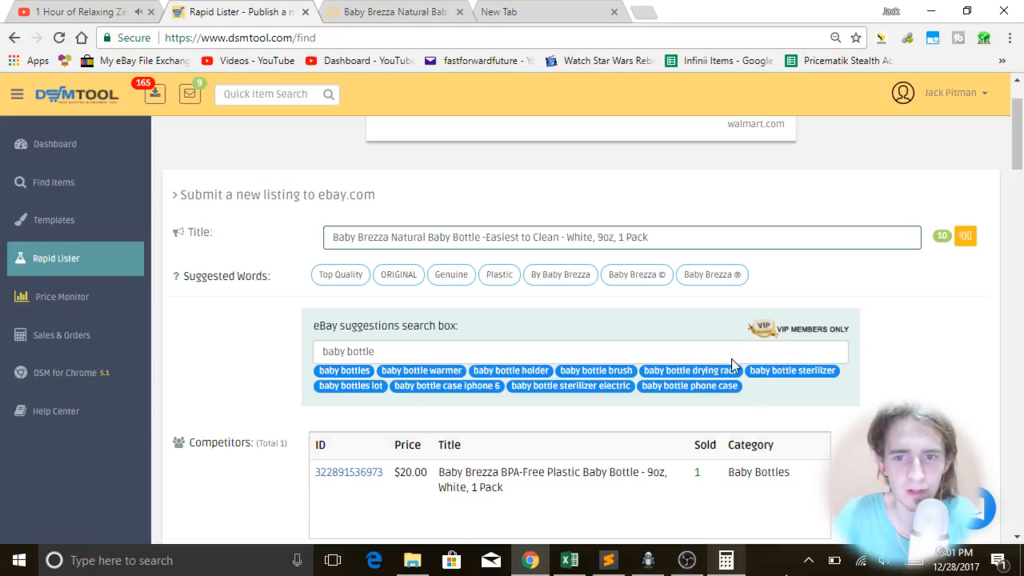
pyautogui.scroll(-3, 938, 343)
pyautogui.scroll(2, 848, 270)
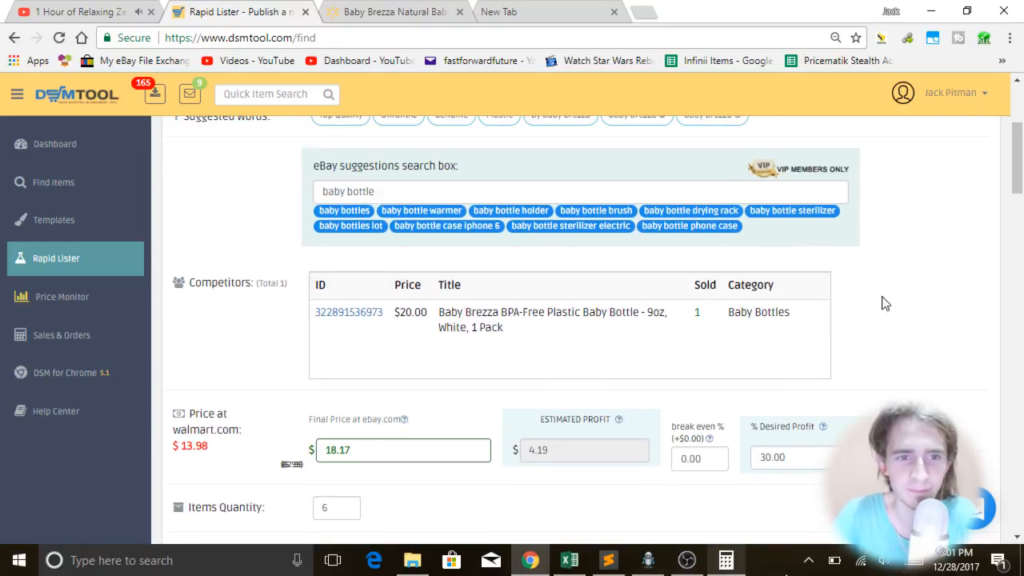
pyautogui.click(685, 148)
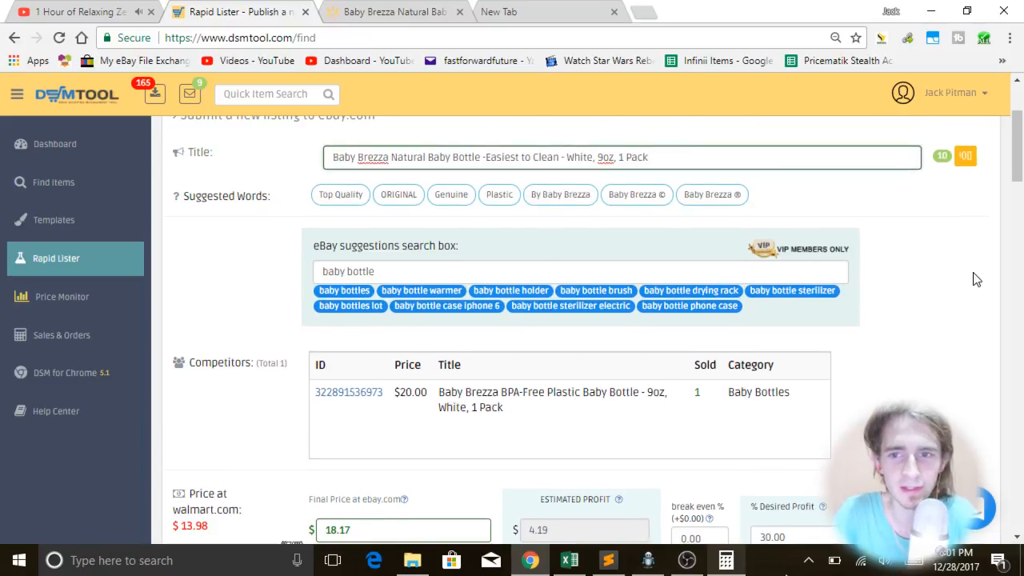
pyautogui.click(762, 128)
pyautogui.click(663, 155)
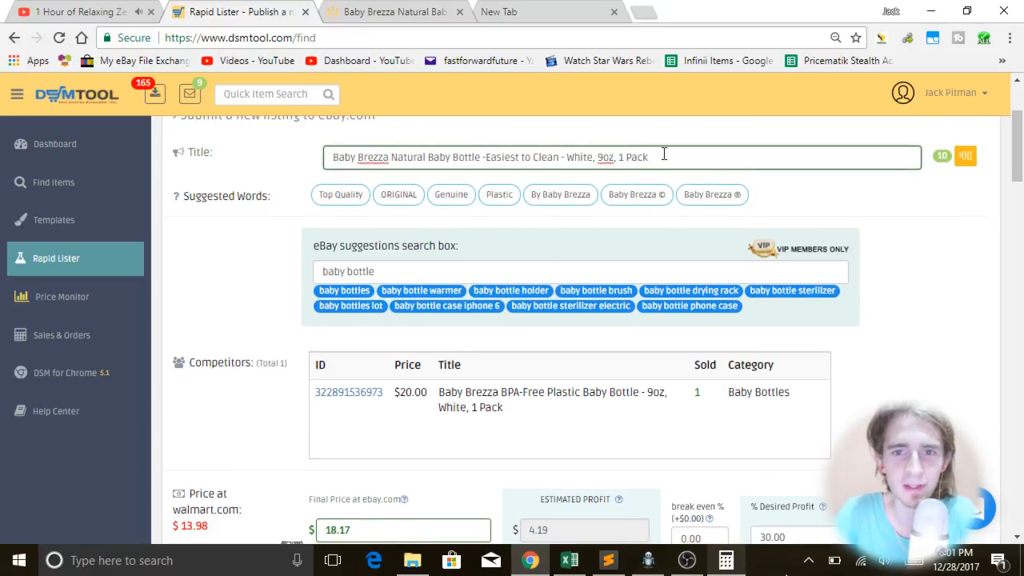
pyautogui.hotkey('ctrl', 'a')
pyautogui.click(923, 280)
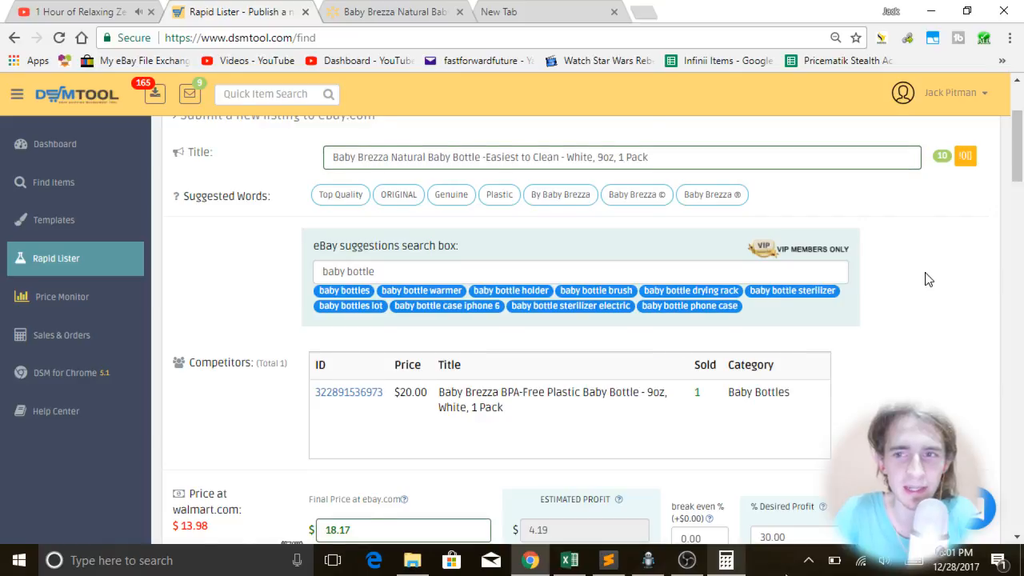
pyautogui.scroll(2, 593, 260)
pyautogui.tripleClick(515, 318)
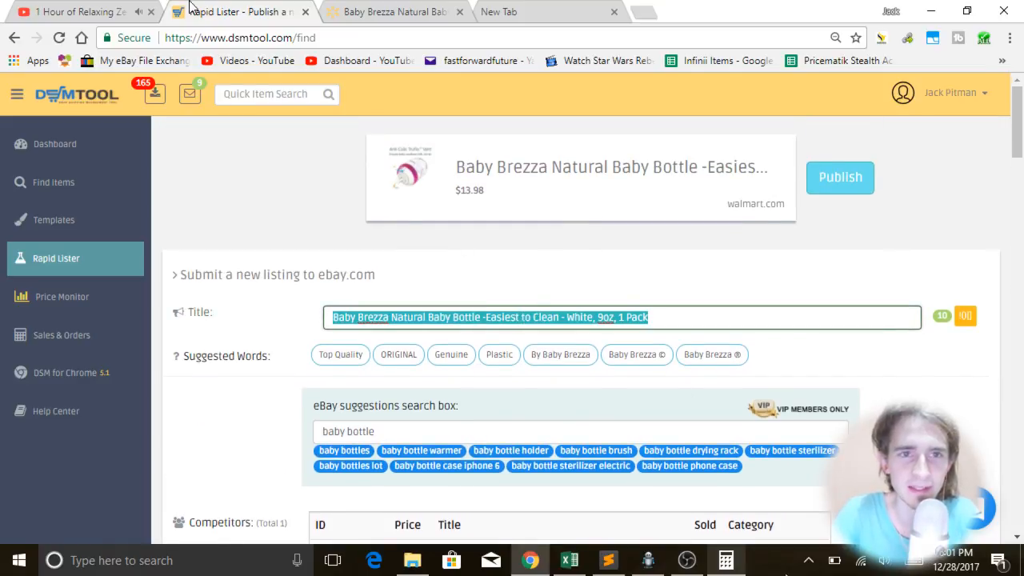
# - Check the final eBay price against the Walmart price, along with the desired profit and items quantity
pyautogui.scroll(-4, 859, 315)
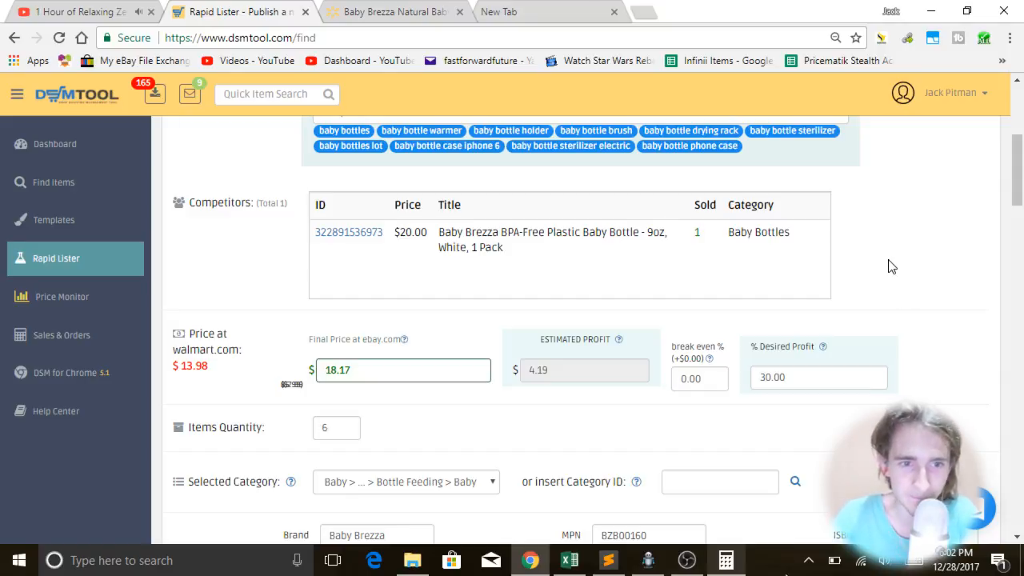
pyautogui.doubleClick(397, 372)
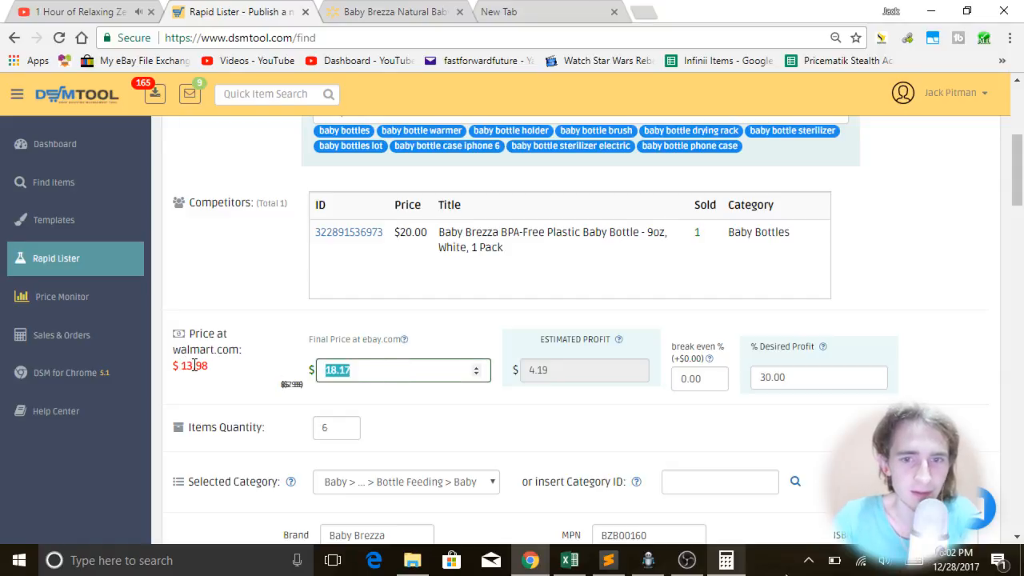
pyautogui.click(972, 258)
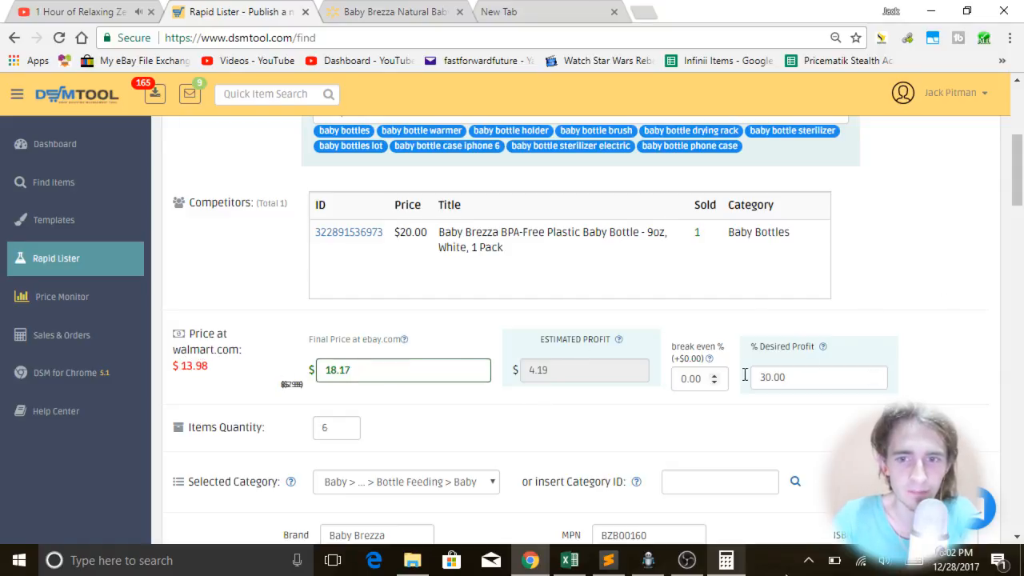
pyautogui.click(362, 373)
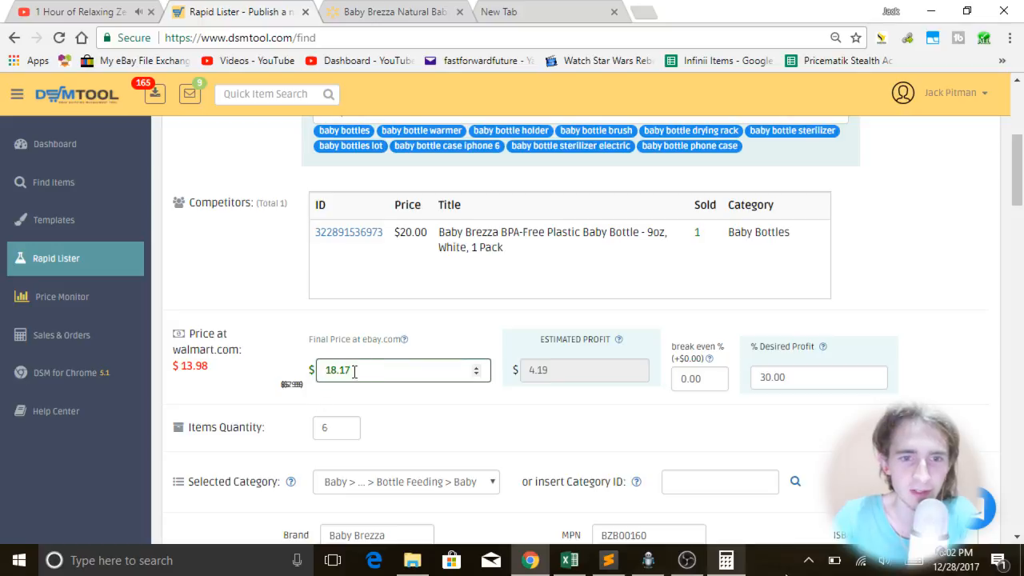
pyautogui.doubleClick(352, 370)
pyautogui.click(914, 258)
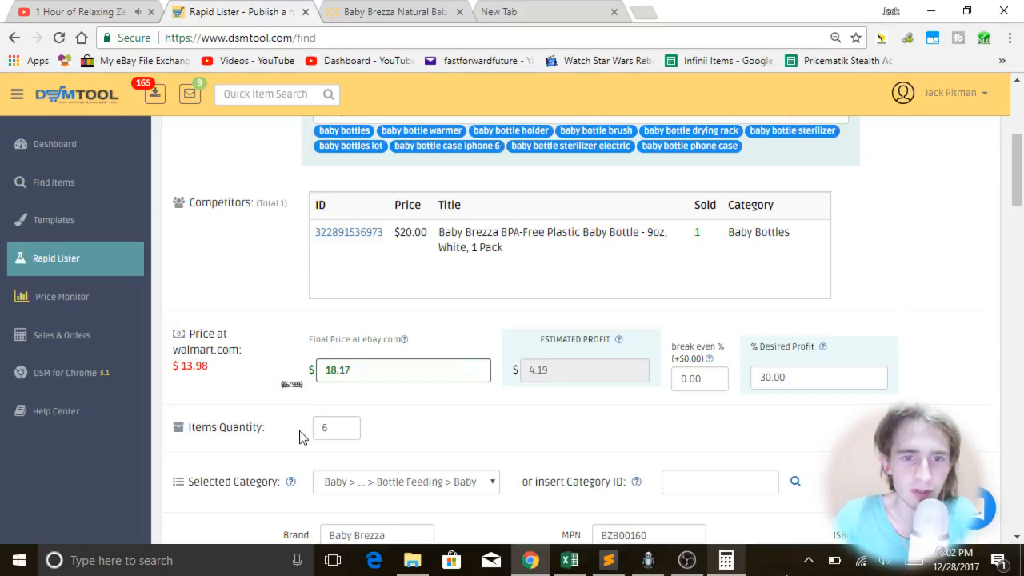
pyautogui.click(325, 430)
pyautogui.write('1')
pyautogui.click(951, 260)
pyautogui.scroll(2, 925, 319)
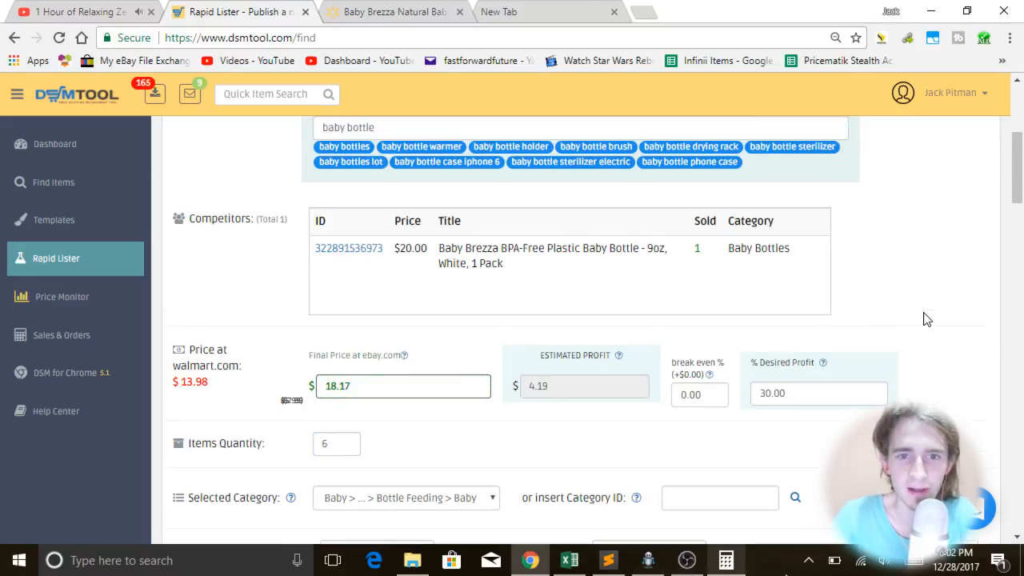
pyautogui.scroll(1, 264, 352)
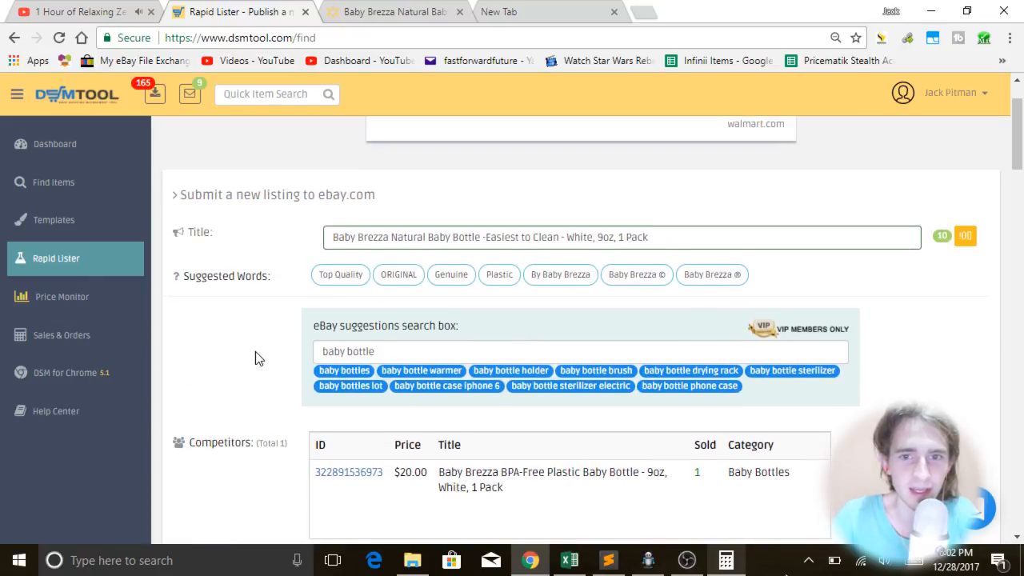
# - Try a package weight of 1 pound in the automatic listing properties and clear the field again
pyautogui.scroll(-5, 255, 357)
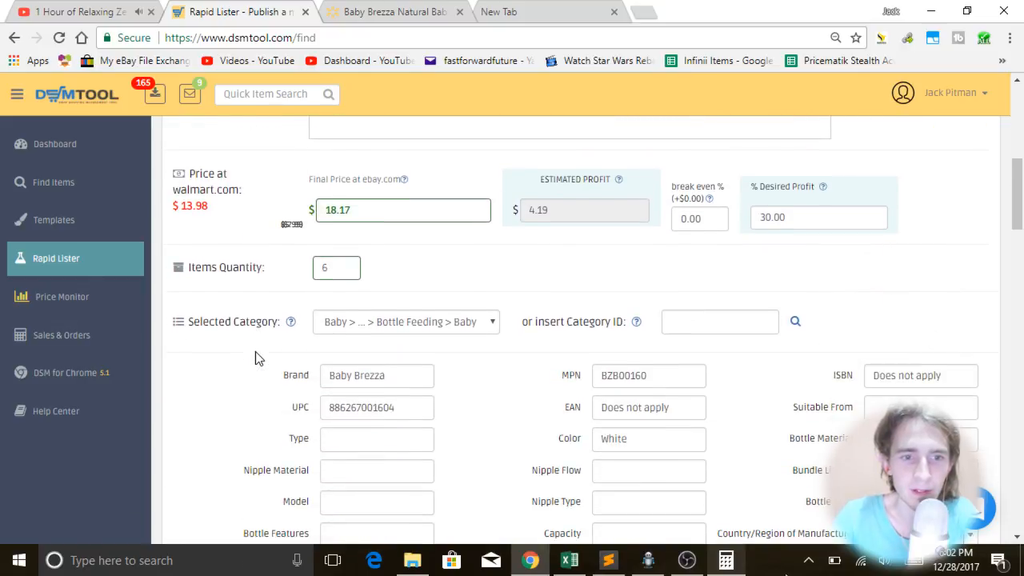
pyautogui.scroll(-1, 255, 358)
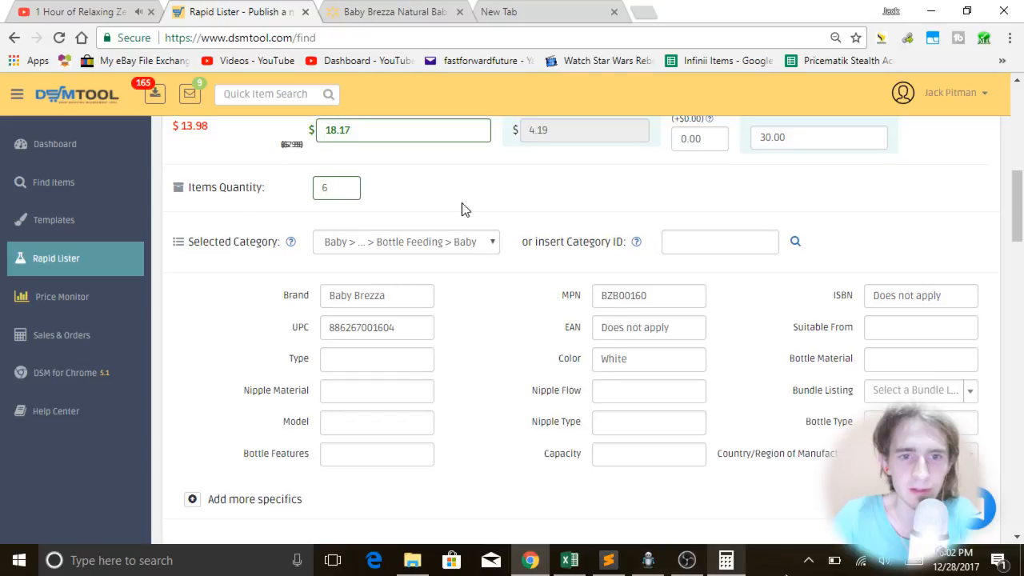
pyautogui.scroll(-4, 509, 282)
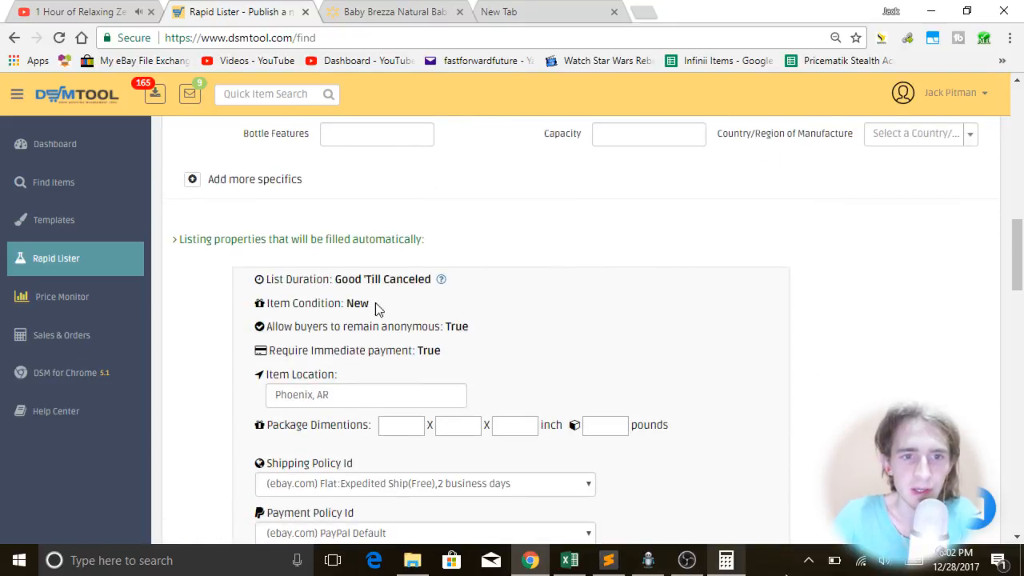
pyautogui.scroll(-1, 362, 290)
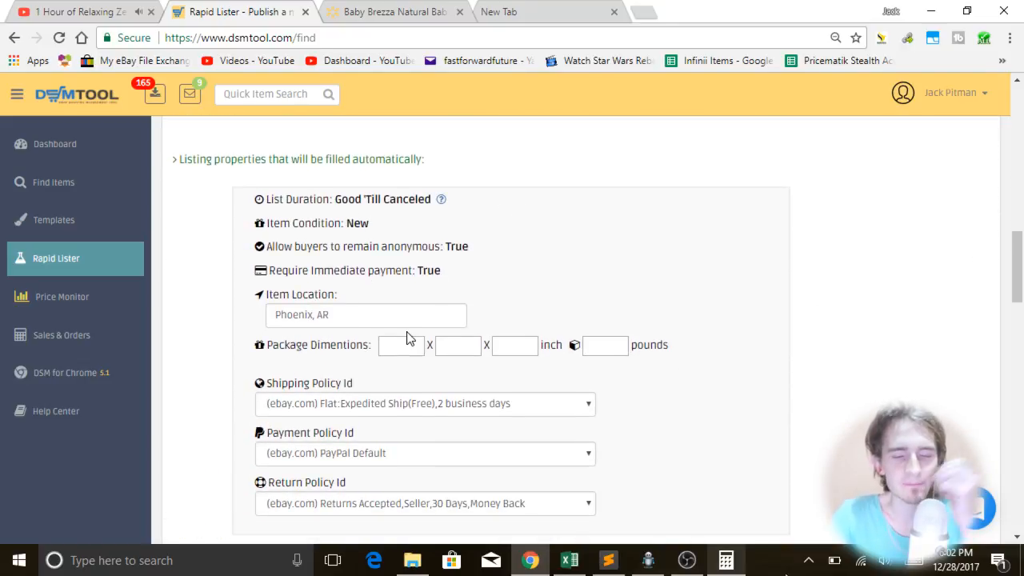
pyautogui.click(419, 340)
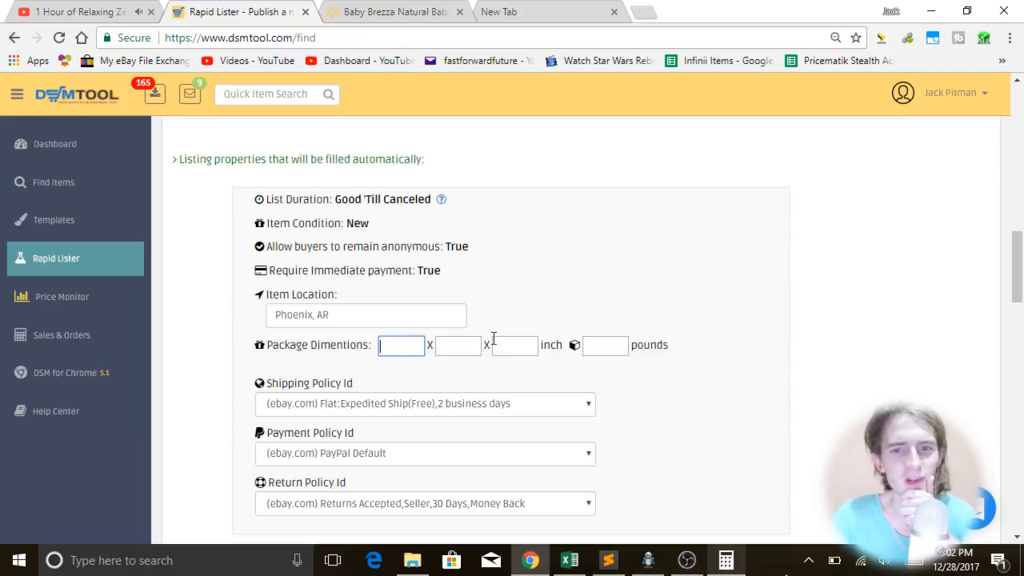
pyautogui.click(449, 347)
pyautogui.click(517, 345)
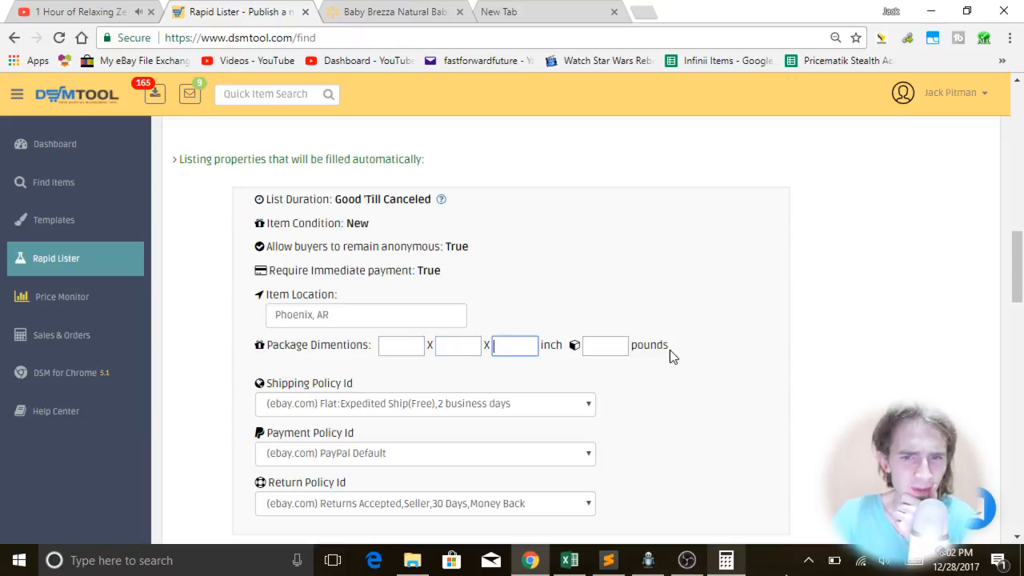
pyautogui.click(616, 347)
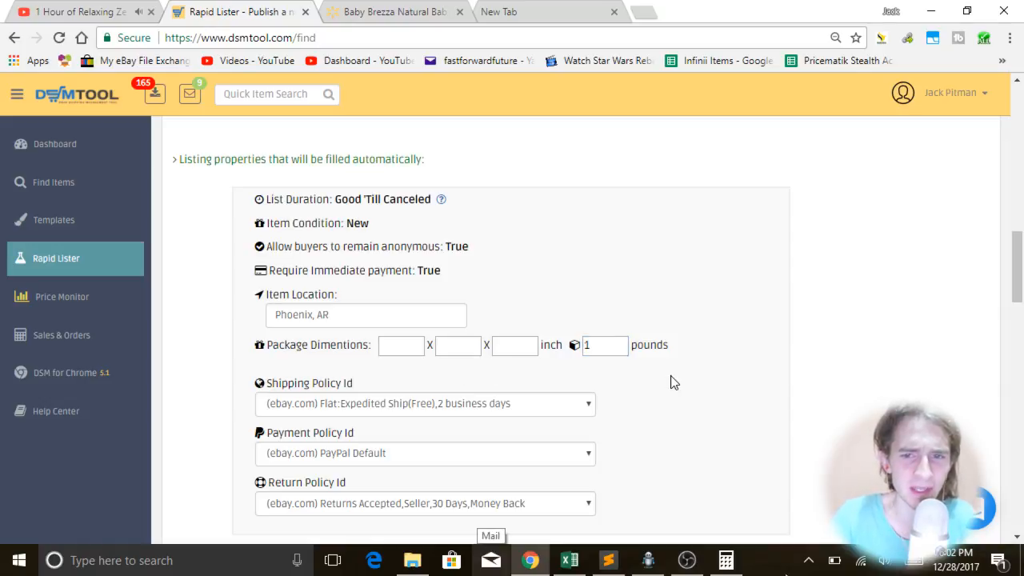
pyautogui.tripleClick(616, 347)
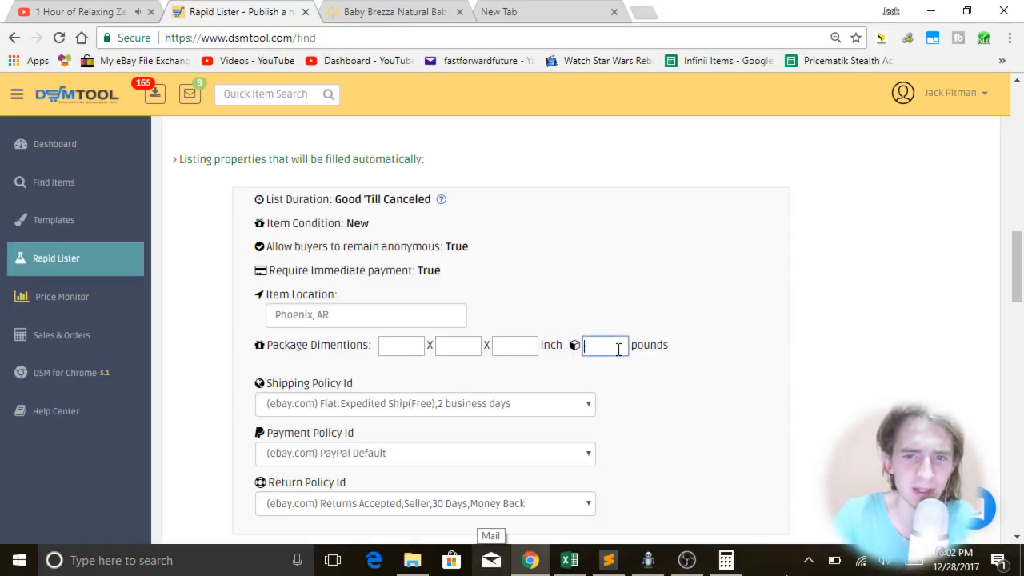
pyautogui.click(758, 367)
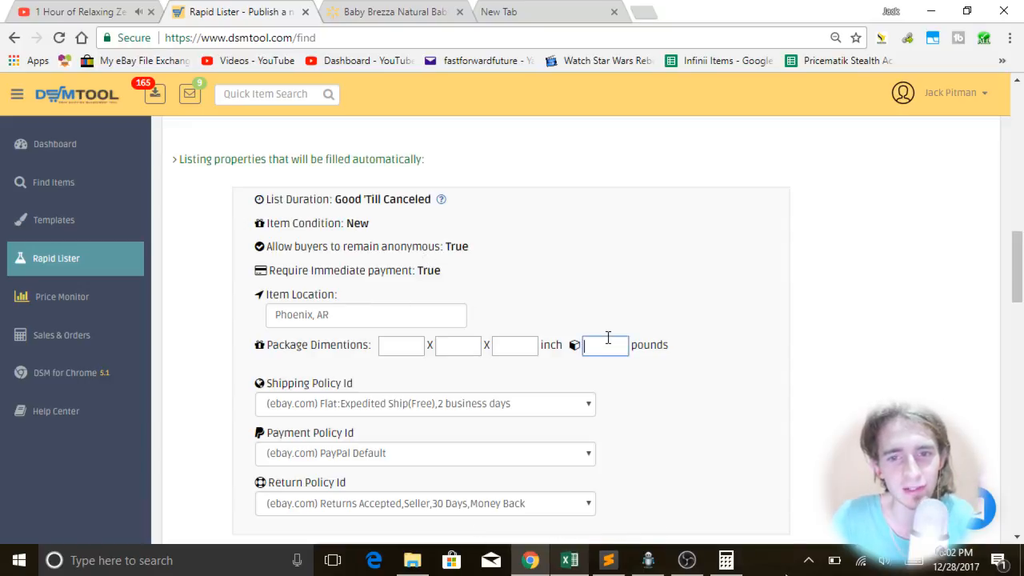
pyautogui.click(403, 347)
pyautogui.click(598, 347)
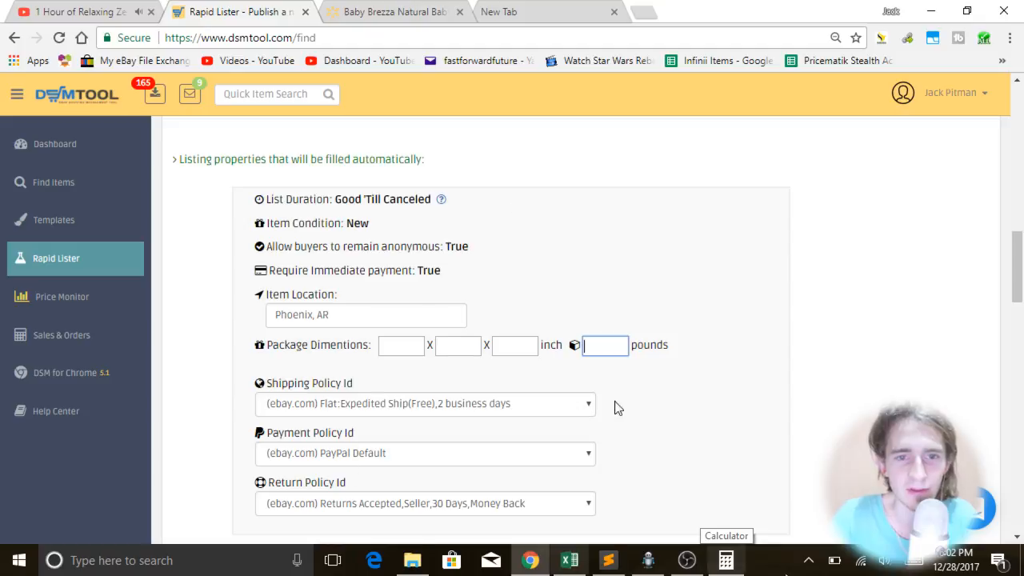
pyautogui.click(559, 247)
# - Review the listing's images, policies, description content and mobile preview, and return to the title and keyword section
pyautogui.scroll(-8, 836, 226)
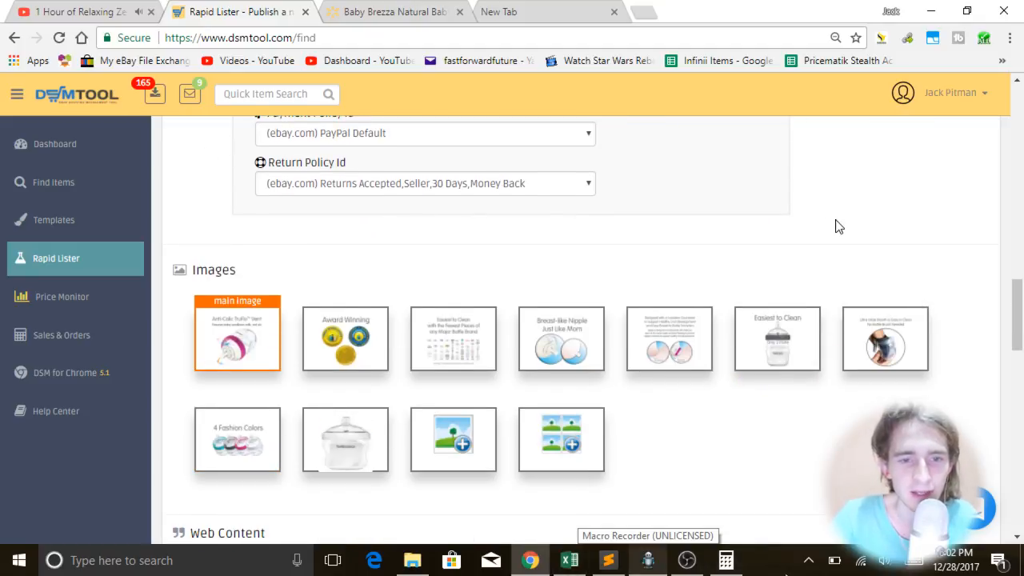
pyautogui.scroll(8, 837, 227)
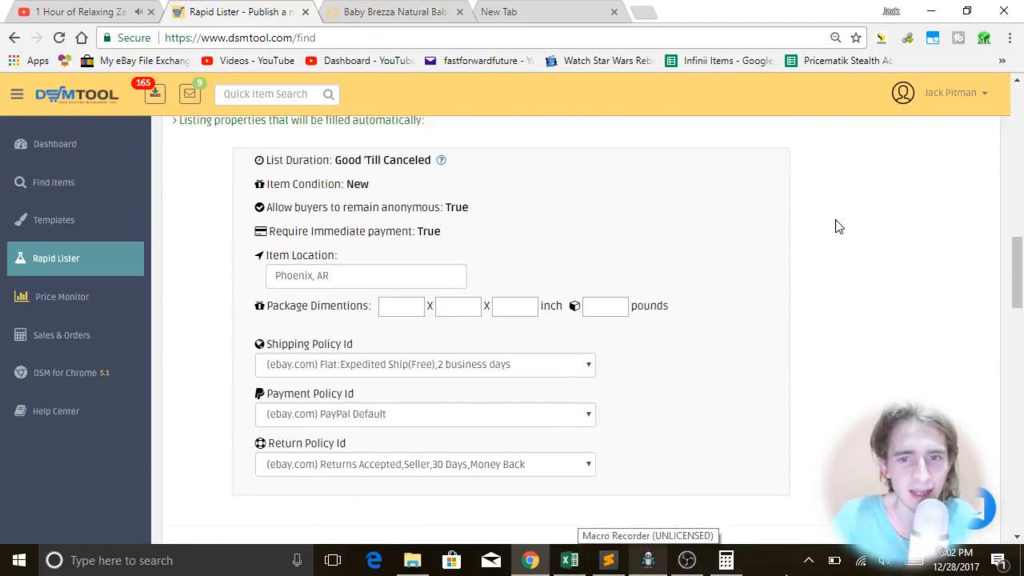
pyautogui.scroll(-8, 722, 319)
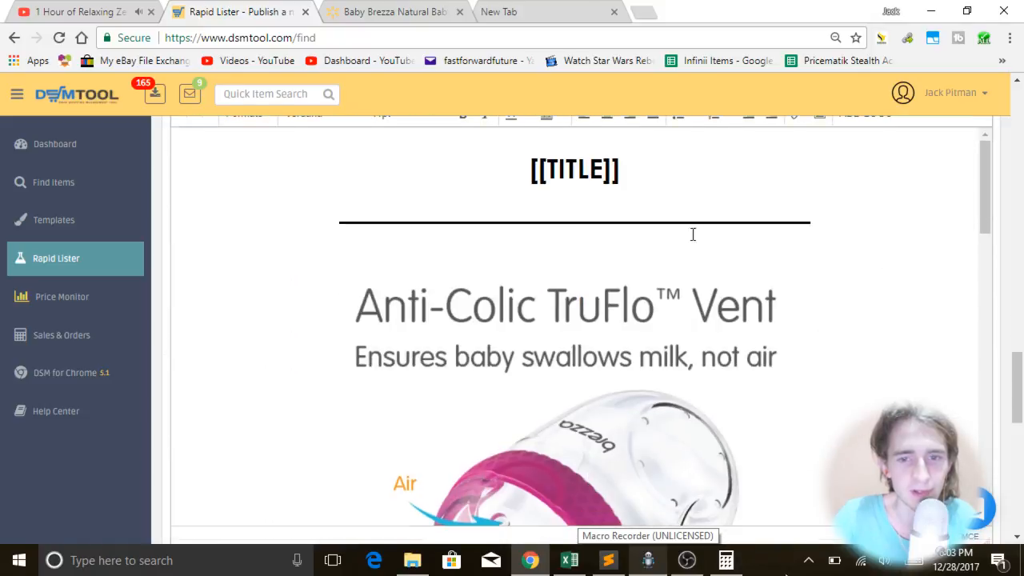
pyautogui.scroll(-2, 626, 334)
pyautogui.scroll(-4, 639, 321)
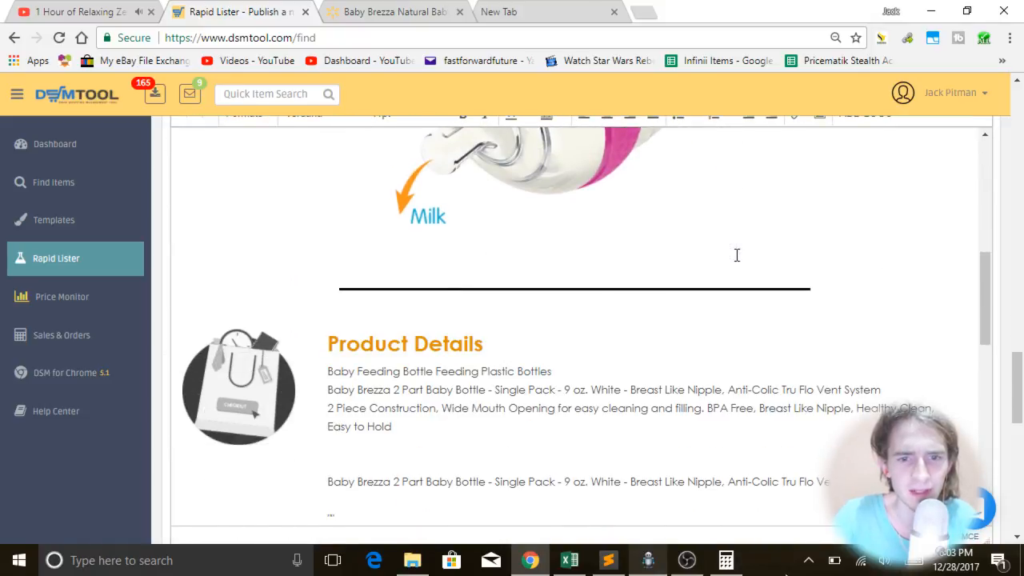
pyautogui.scroll(-15, 735, 254)
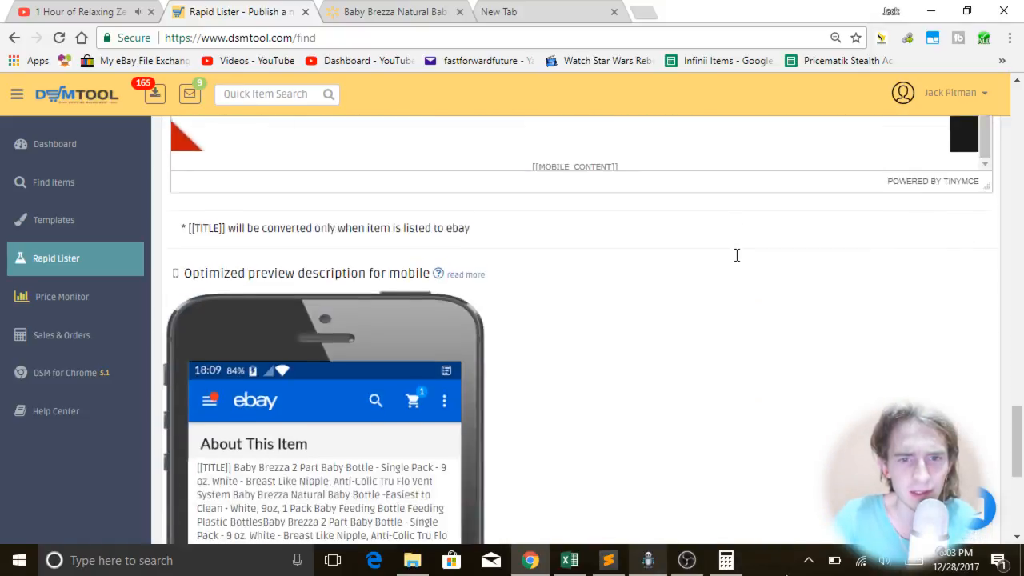
pyautogui.scroll(20, 789, 408)
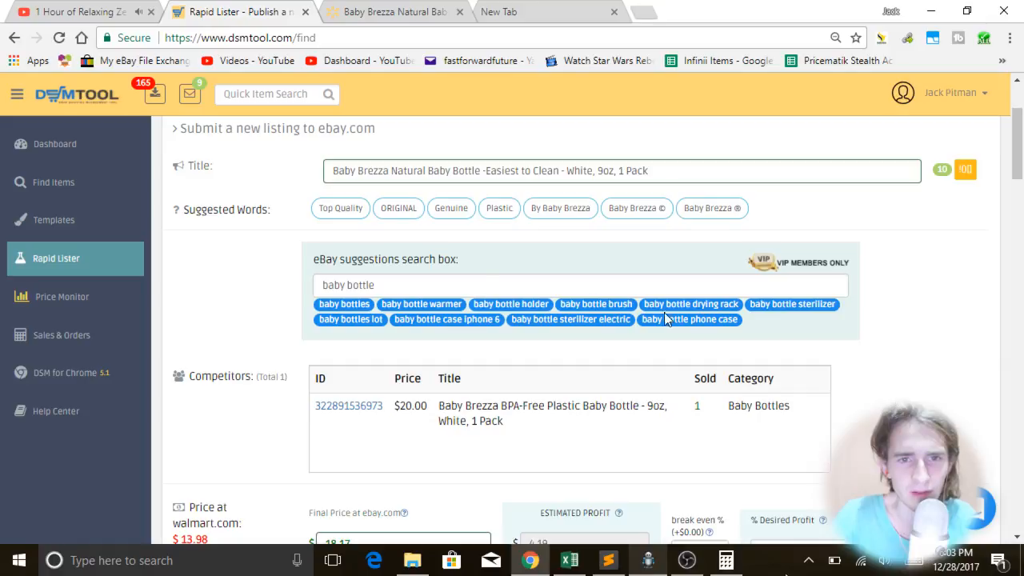
# - Insert the word "Hygenic" before "Baby Bottle" in the listing title
pyautogui.click(455, 171)
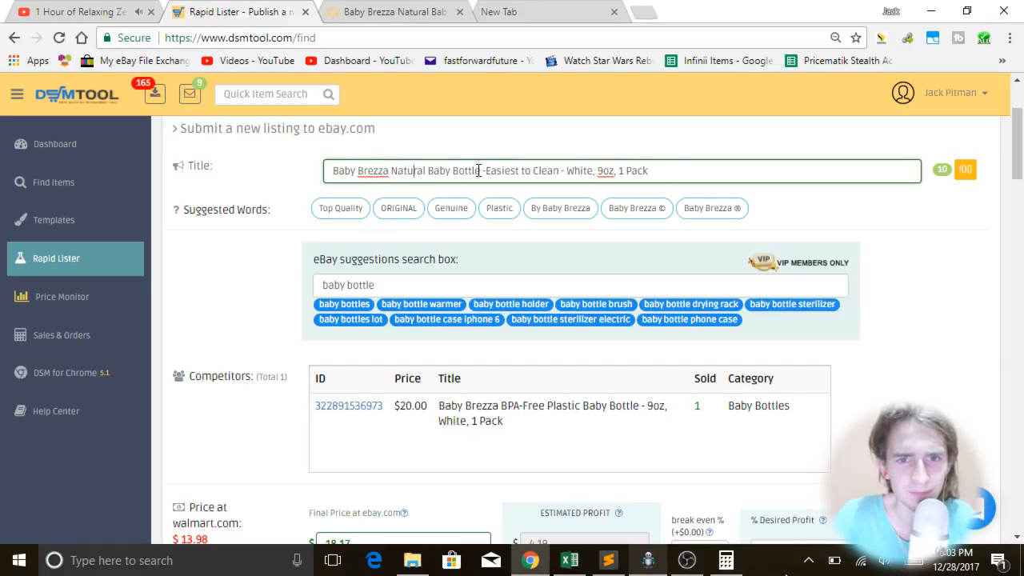
pyautogui.click(426, 170)
pyautogui.write('Hyge')
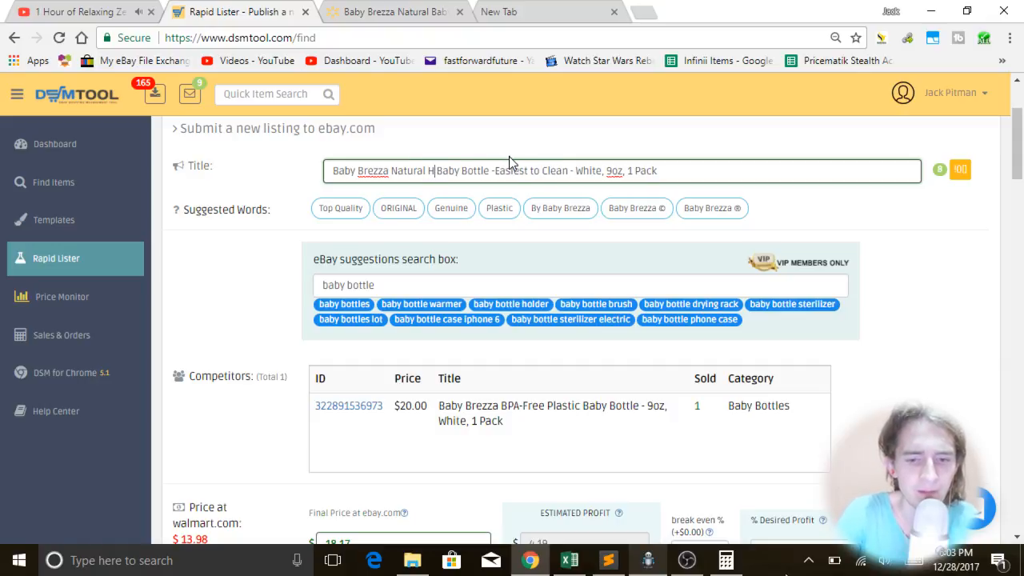
pyautogui.write('nic')
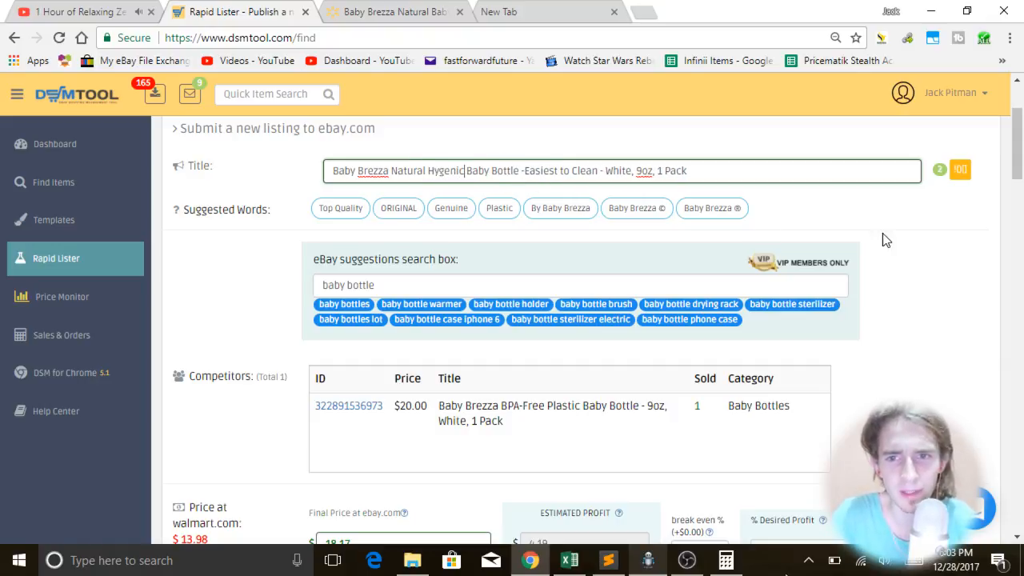
pyautogui.click(941, 242)
pyautogui.click(465, 172)
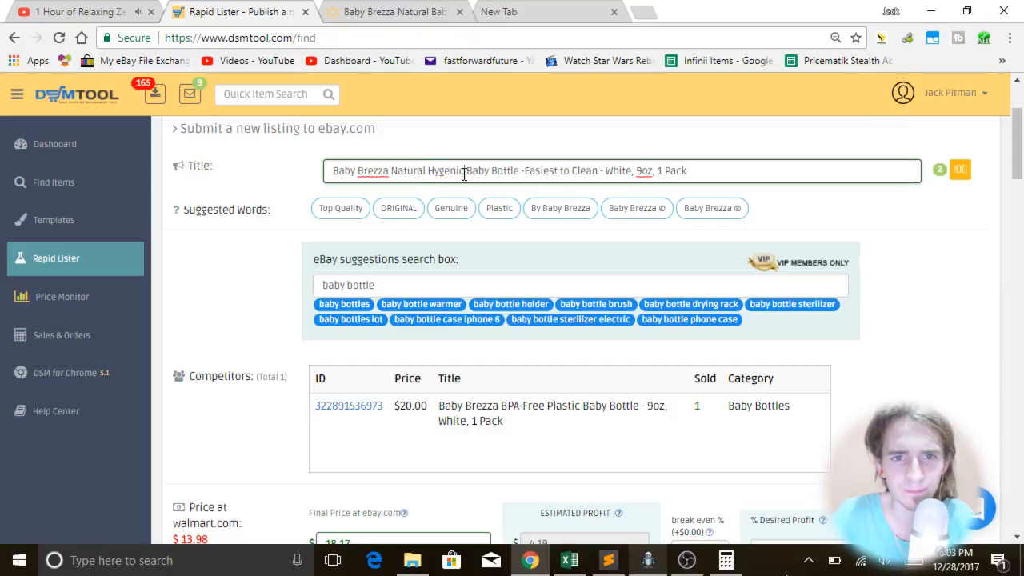
pyautogui.click(627, 169)
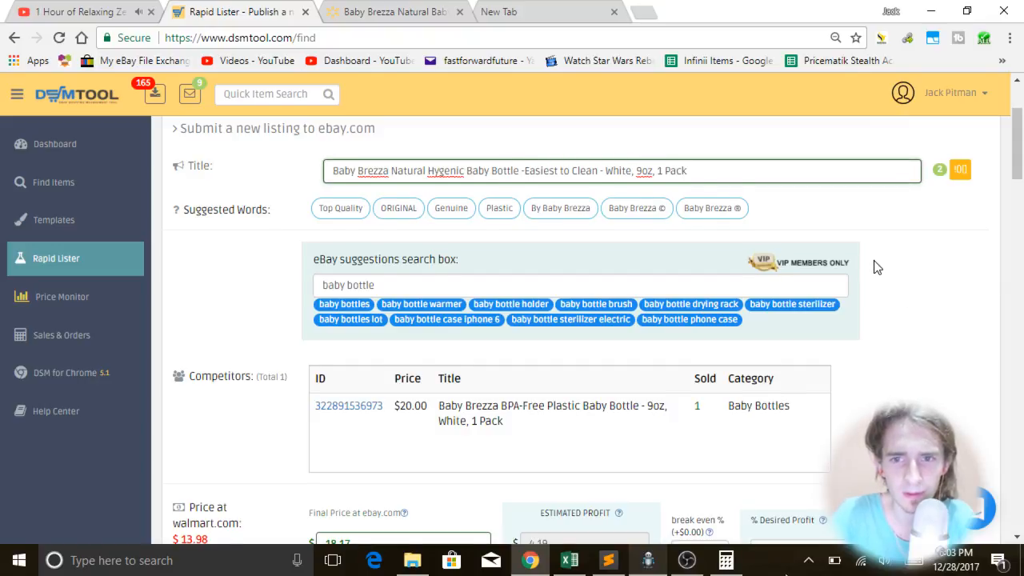
# - Review the listing form from the title to the mobile preview, including the competitor, pricing and category sections
pyautogui.scroll(-8, 875, 266)
pyautogui.scroll(-15, 733, 267)
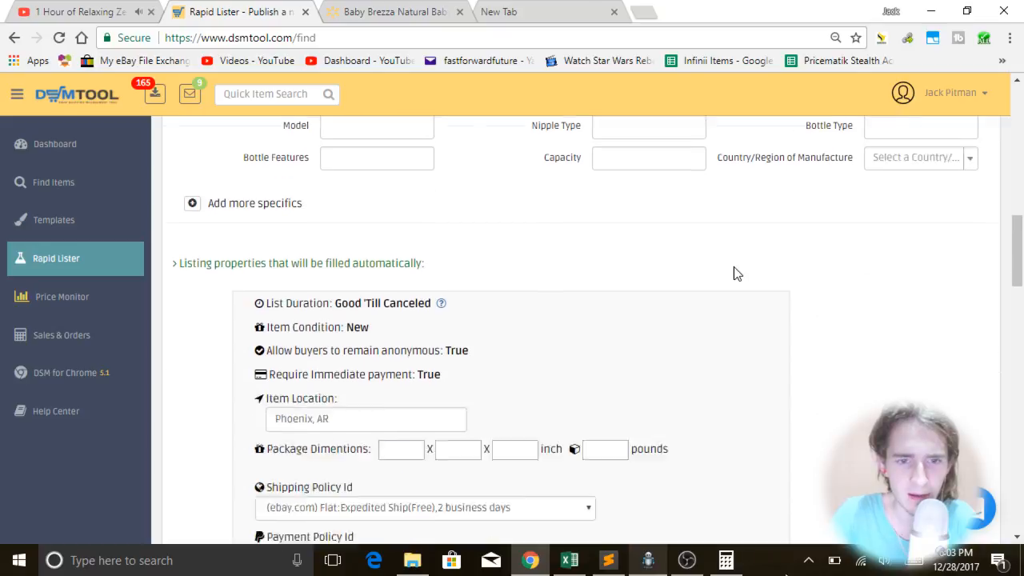
pyautogui.scroll(-4, 733, 266)
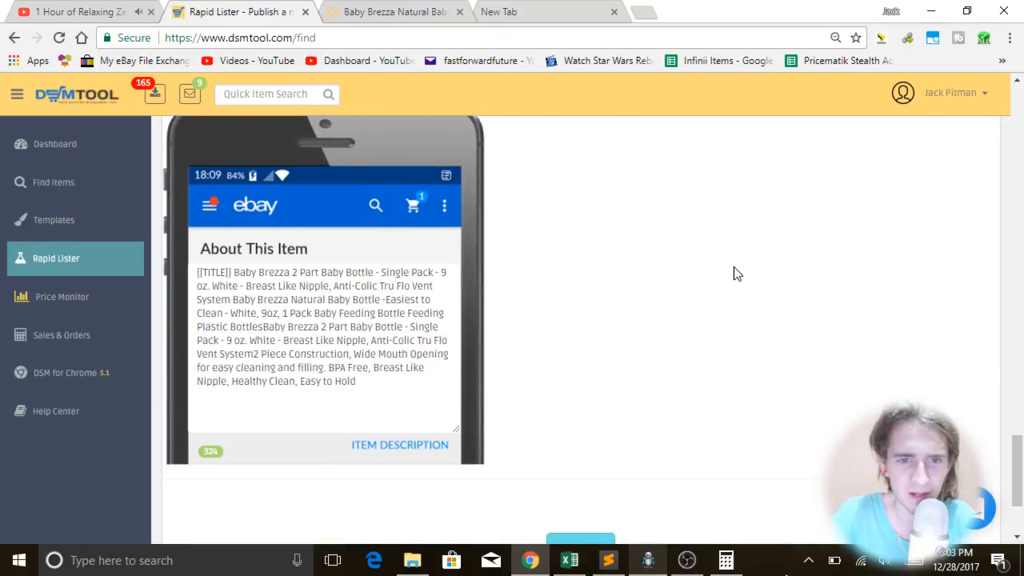
pyautogui.scroll(10, 734, 266)
pyautogui.scroll(15, 736, 267)
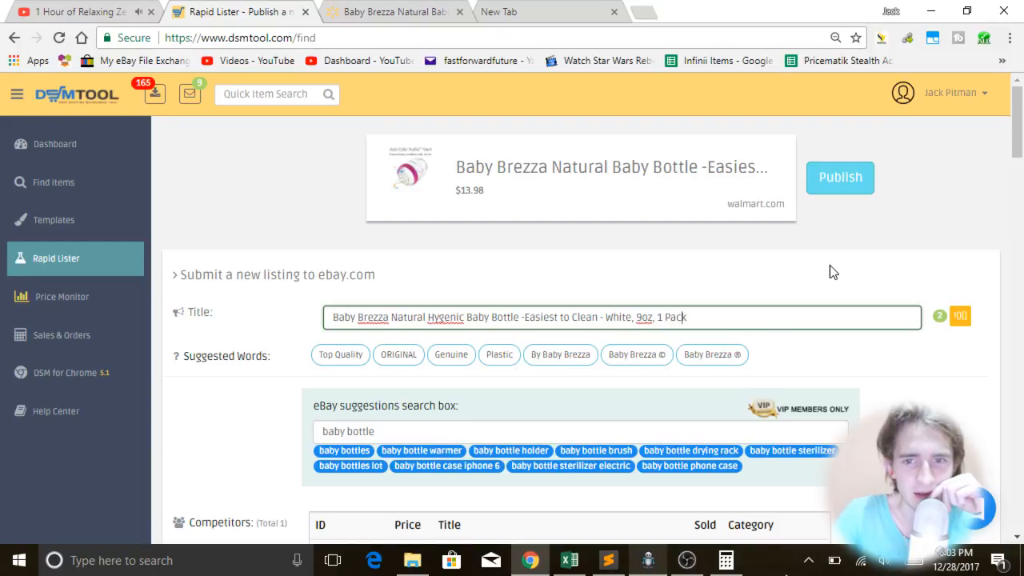
pyautogui.scroll(-3, 829, 268)
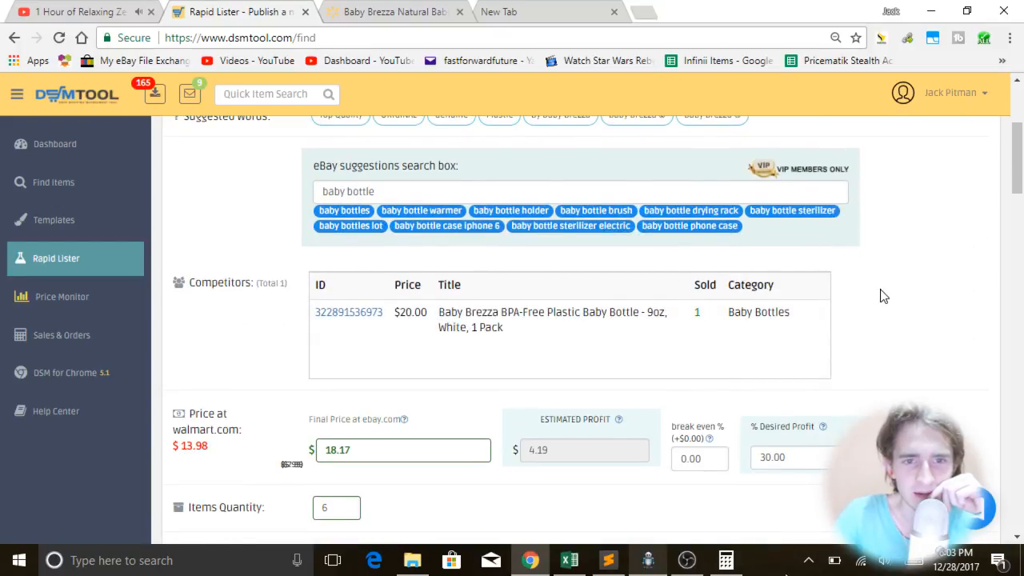
pyautogui.scroll(-2, 882, 293)
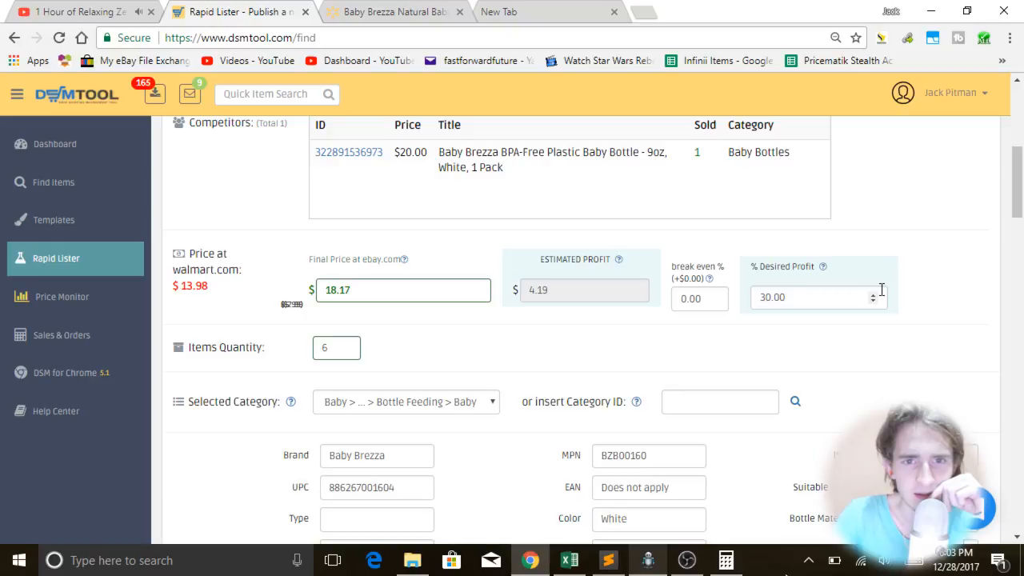
pyautogui.scroll(2, 693, 228)
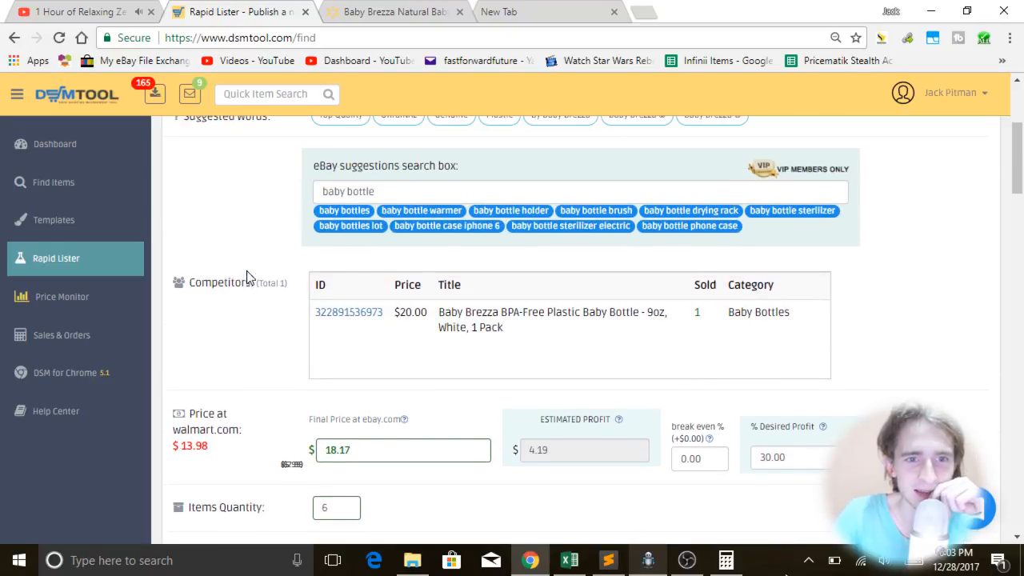
# - Open the competing eBay listing in a new tab and examine it alongside the form's item specifics and policies
pyautogui.rightClick(359, 315)
pyautogui.click(408, 326)
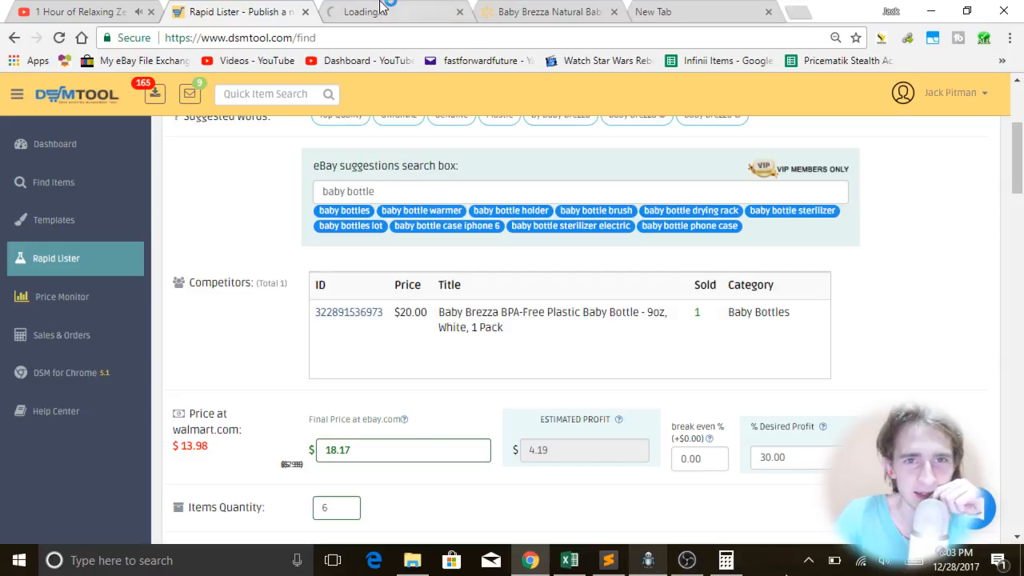
pyautogui.click(381, 8)
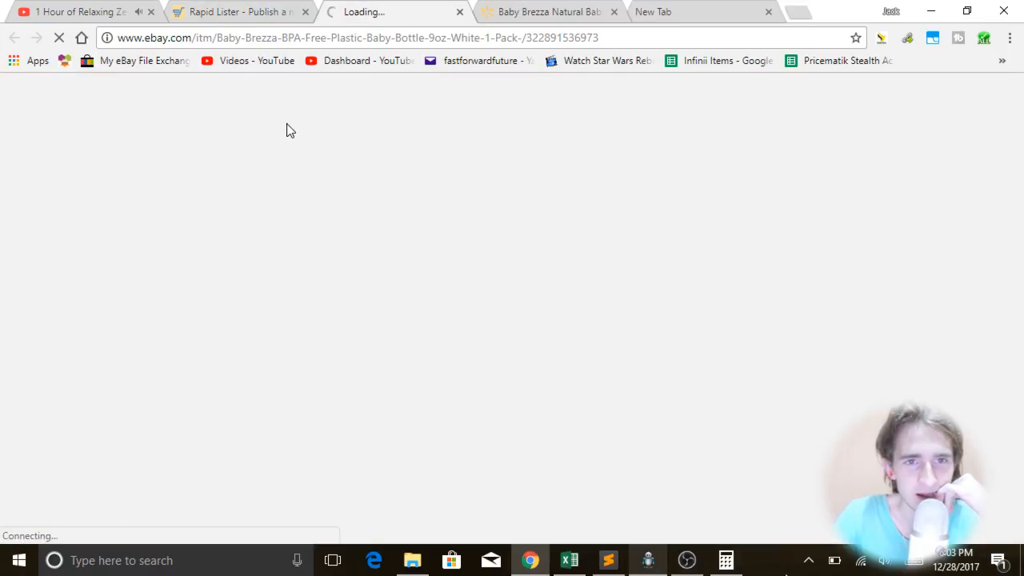
pyautogui.click(238, 9)
pyautogui.scroll(-4, 611, 270)
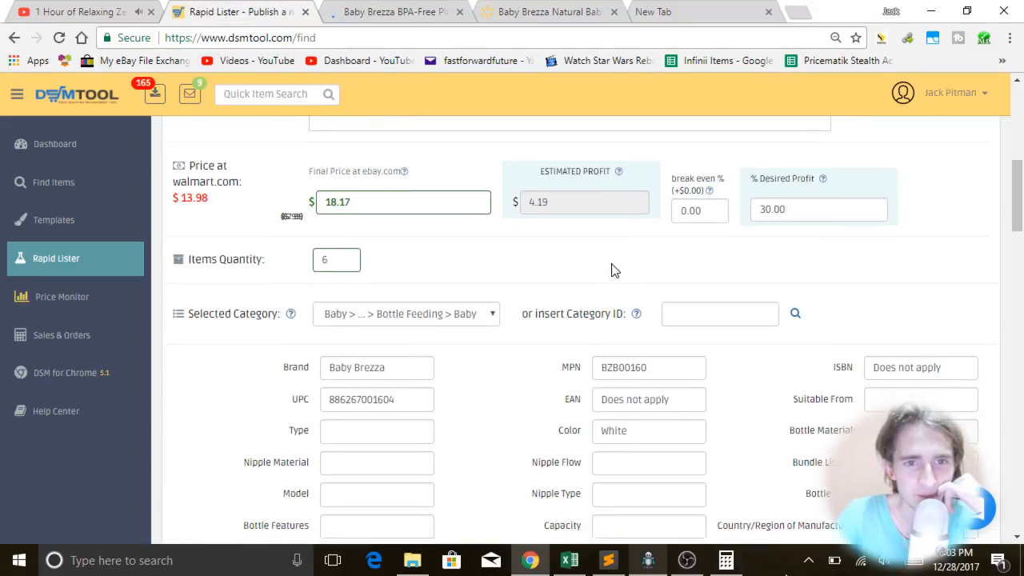
pyautogui.scroll(-5, 519, 328)
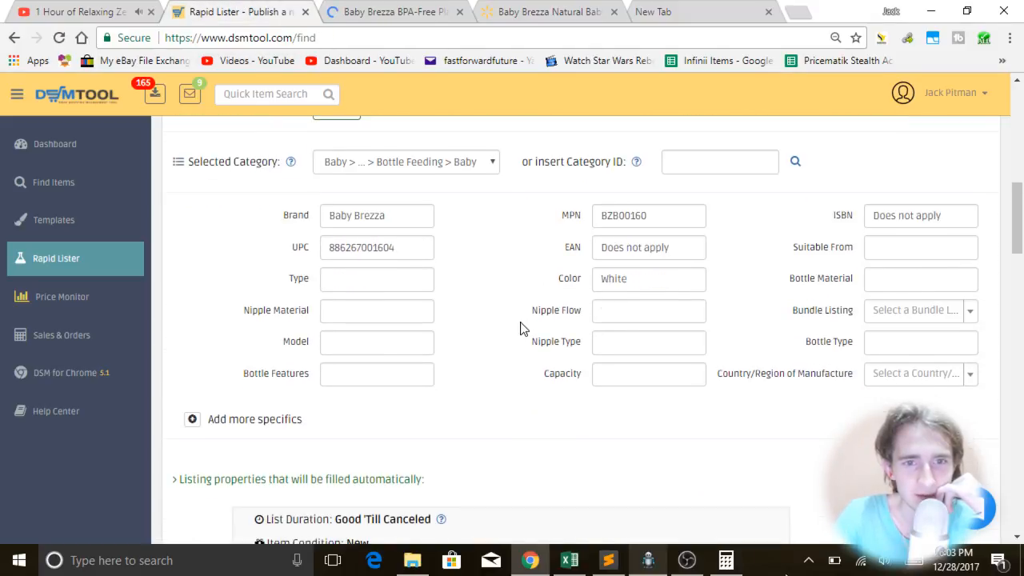
pyautogui.scroll(-1, 520, 328)
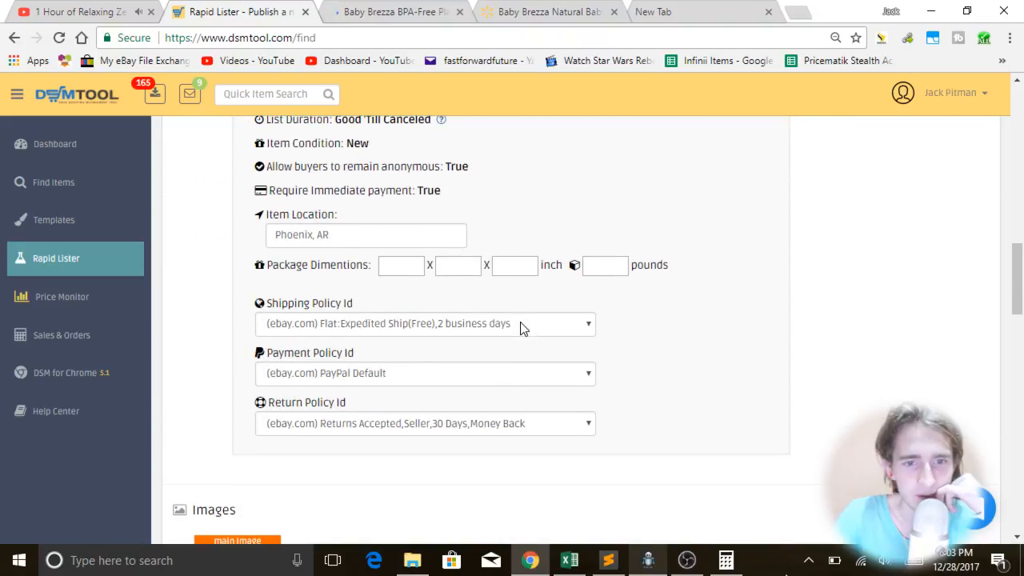
pyautogui.click(391, 10)
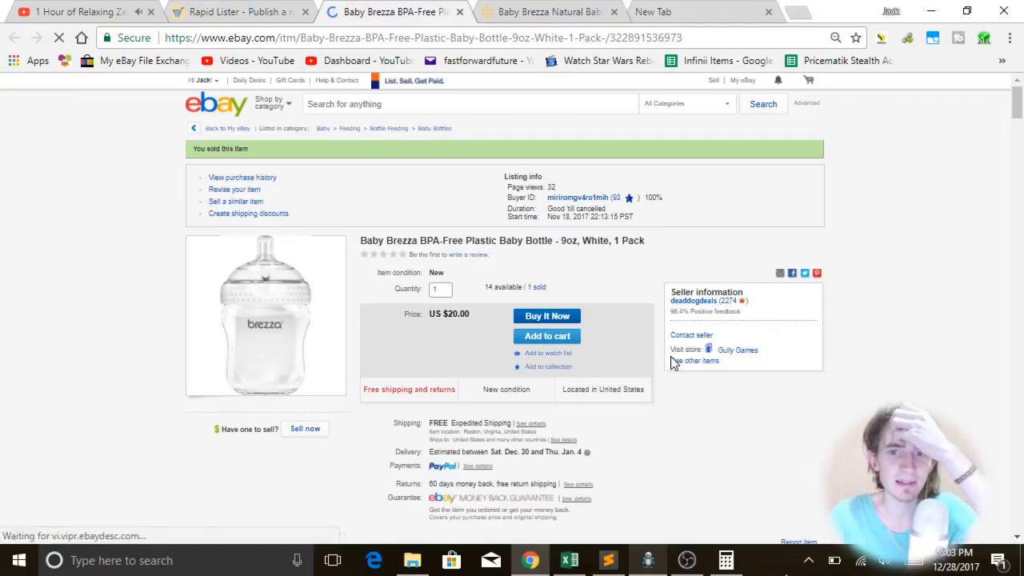
pyautogui.click(258, 11)
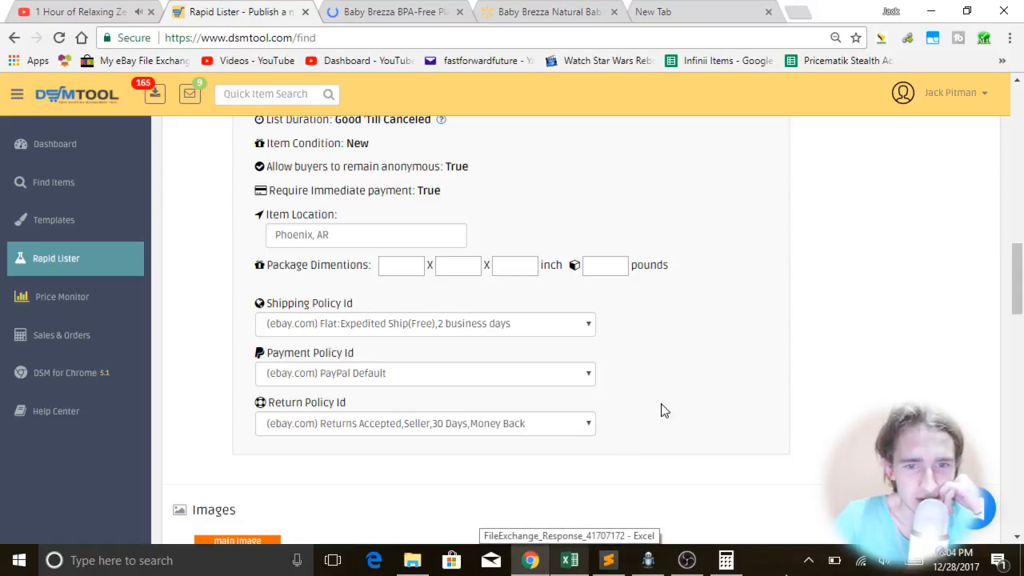
# - Publish the Baby Brezza bottle listing to eBay, continuing past the fee verification
pyautogui.scroll(5, 661, 410)
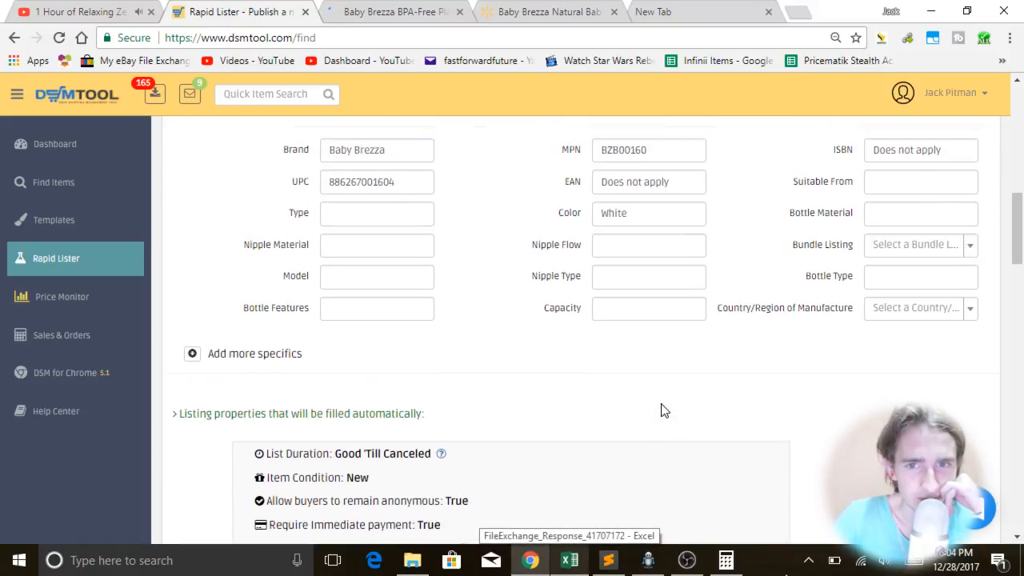
pyautogui.scroll(4, 661, 411)
pyautogui.scroll(4, 750, 402)
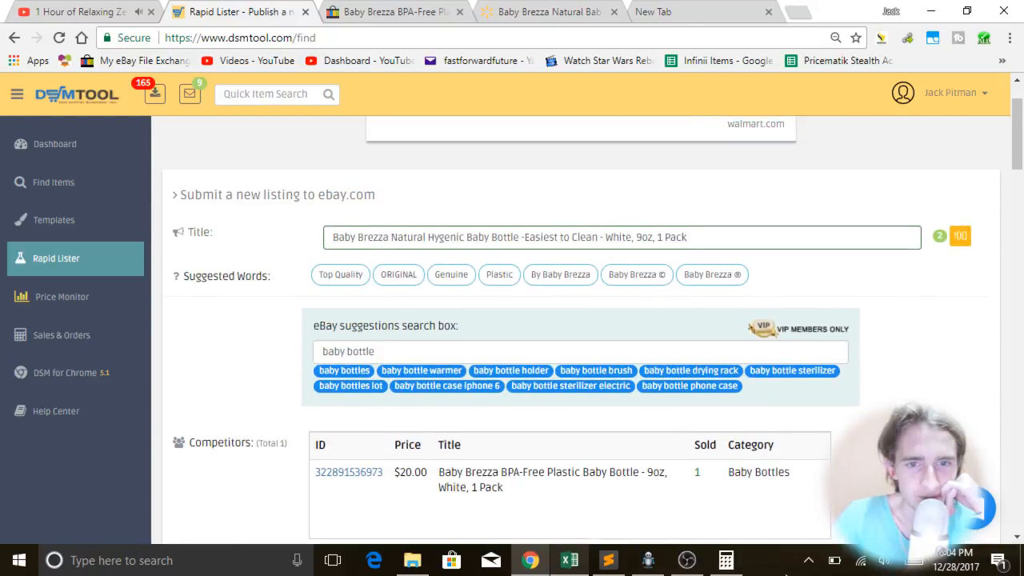
pyautogui.scroll(-20, 663, 427)
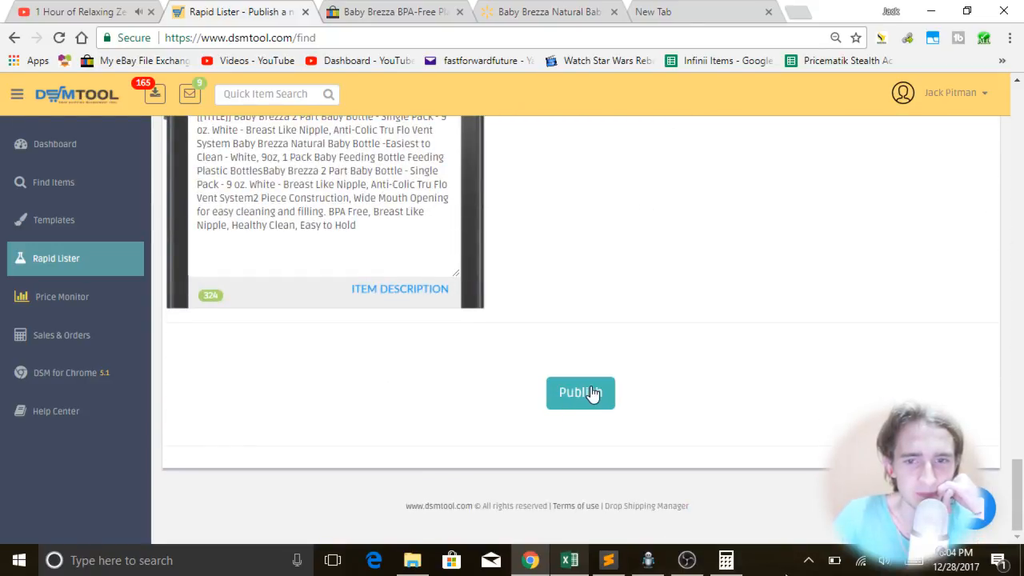
pyautogui.click(592, 394)
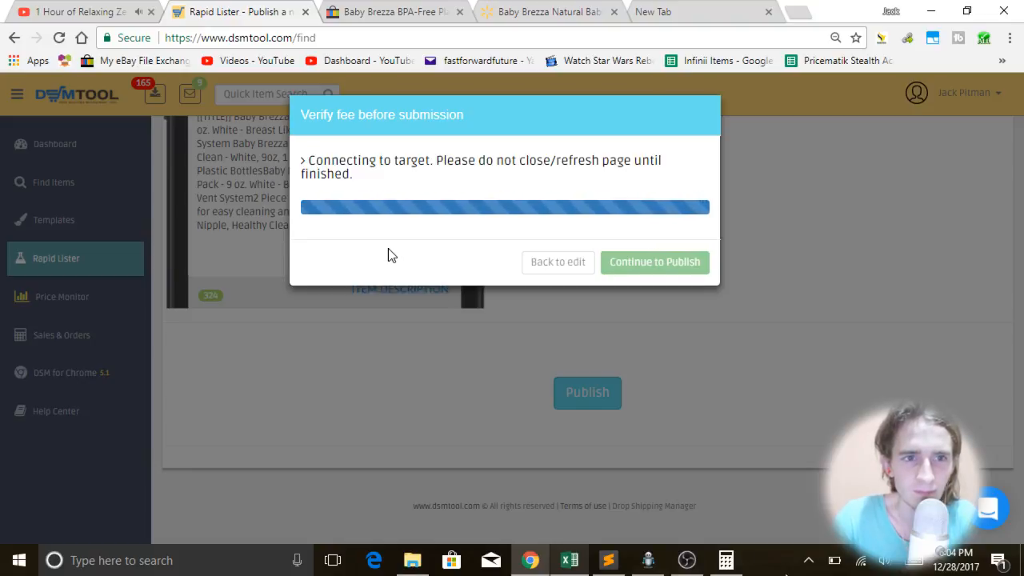
pyautogui.click(211, 40)
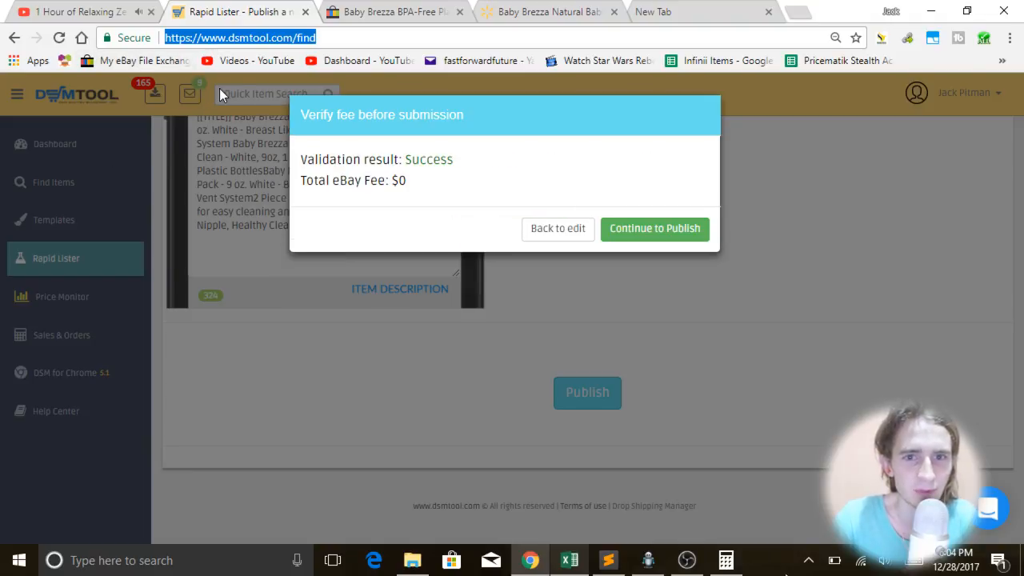
pyautogui.click(368, 170)
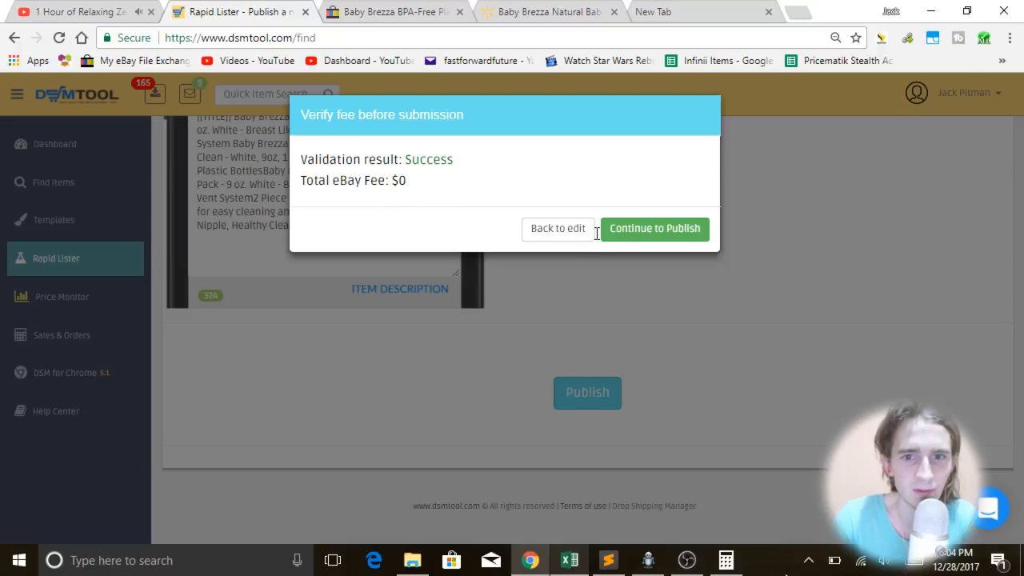
pyautogui.click(626, 235)
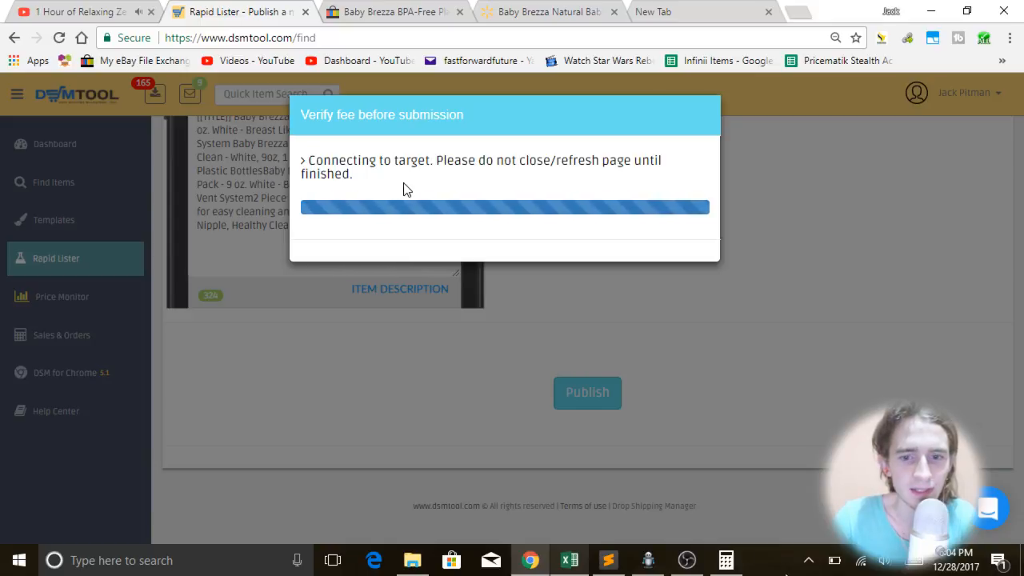
# - Switch to the FileExchange_Response_41707172 workbook in Excel and copy the first three Walmart URLs, cells B4 to B6
pyautogui.click(569, 560)
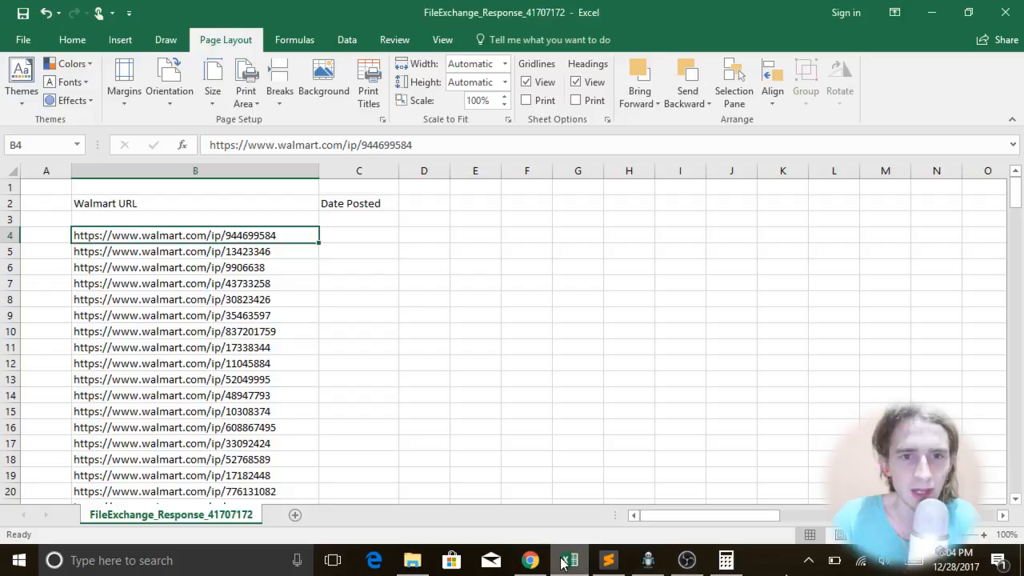
pyautogui.click(176, 267)
pyautogui.click(202, 235)
pyautogui.click(204, 279)
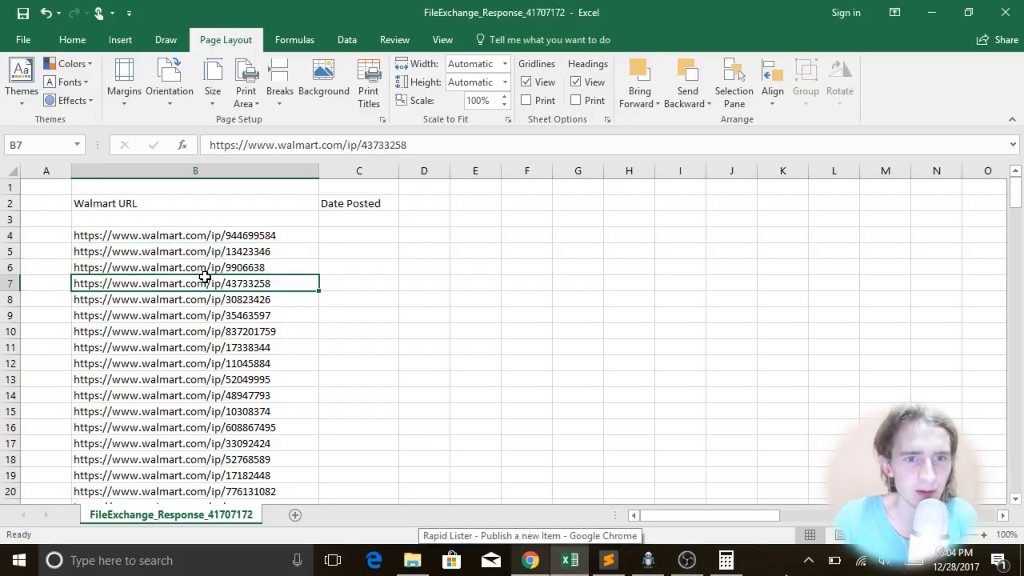
pyautogui.press('Up')
pyautogui.press('Up')
pyautogui.press('Up')
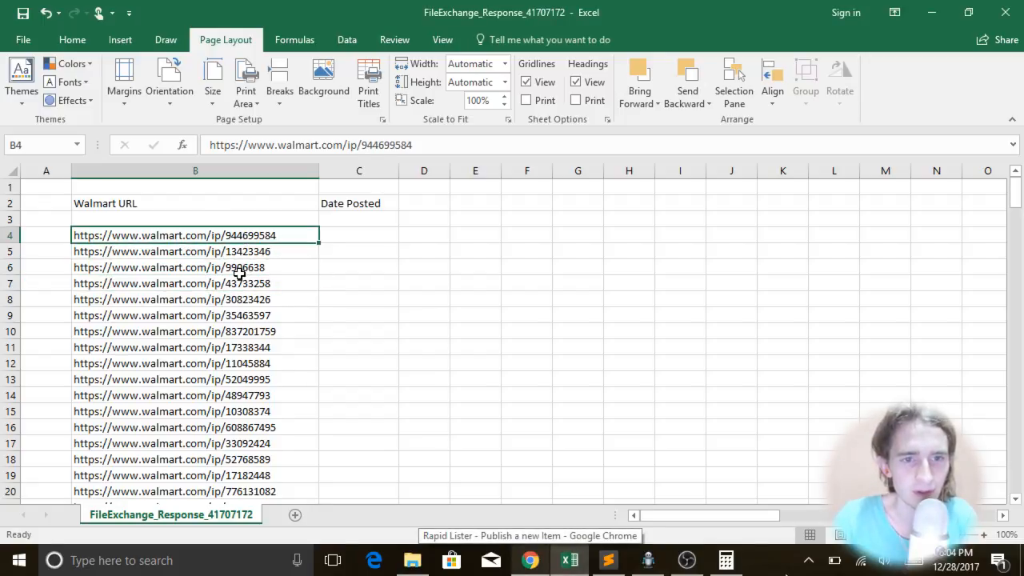
pyautogui.keyDown('shift'); pyautogui.click(248, 268); pyautogui.keyUp('shift')
pyautogui.hotkey('ctrl', 'c')
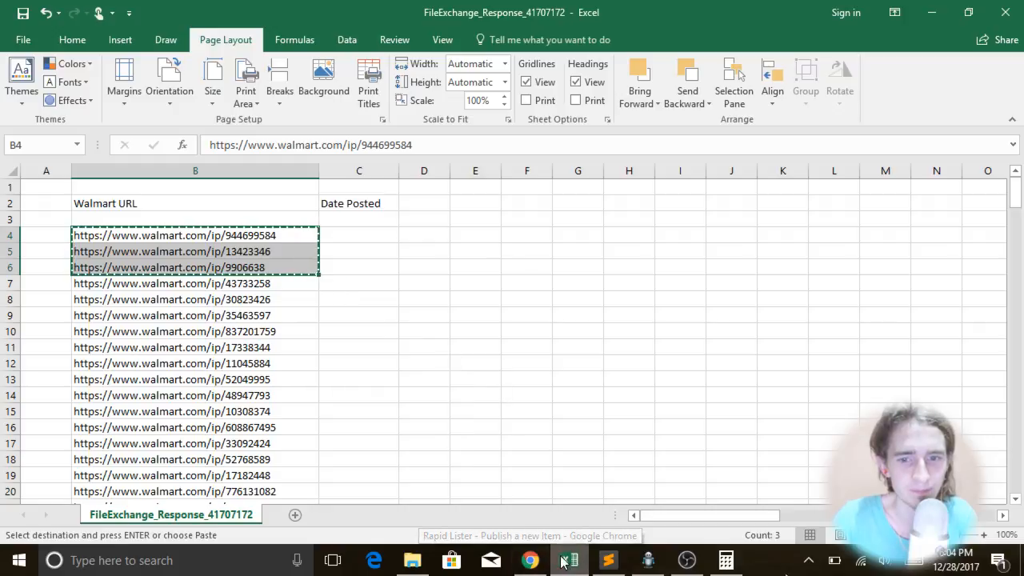
# - Return to DSM Tool in Chrome and proceed from the published item to the price monitor
pyautogui.click(531, 559)
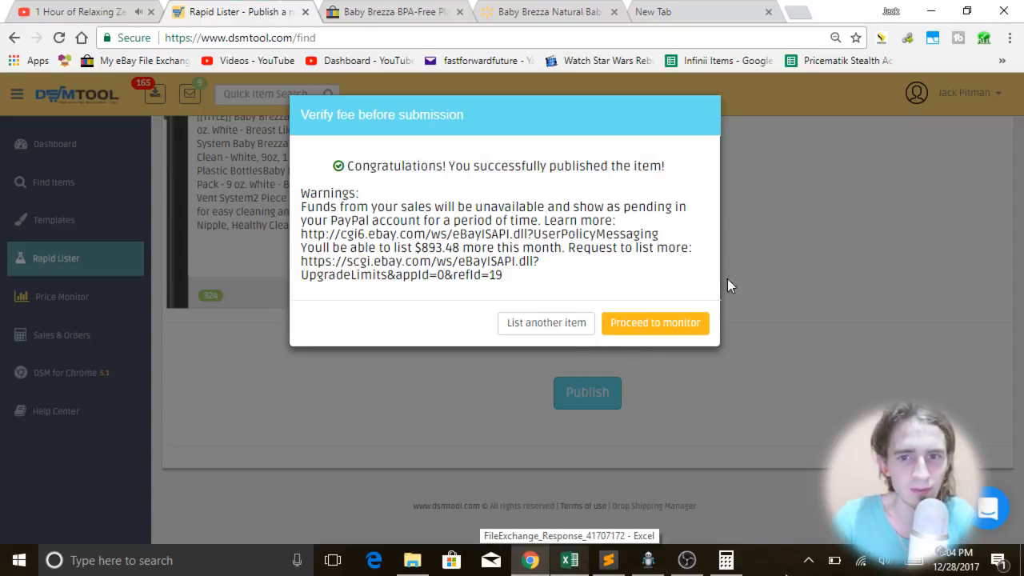
pyautogui.click(655, 328)
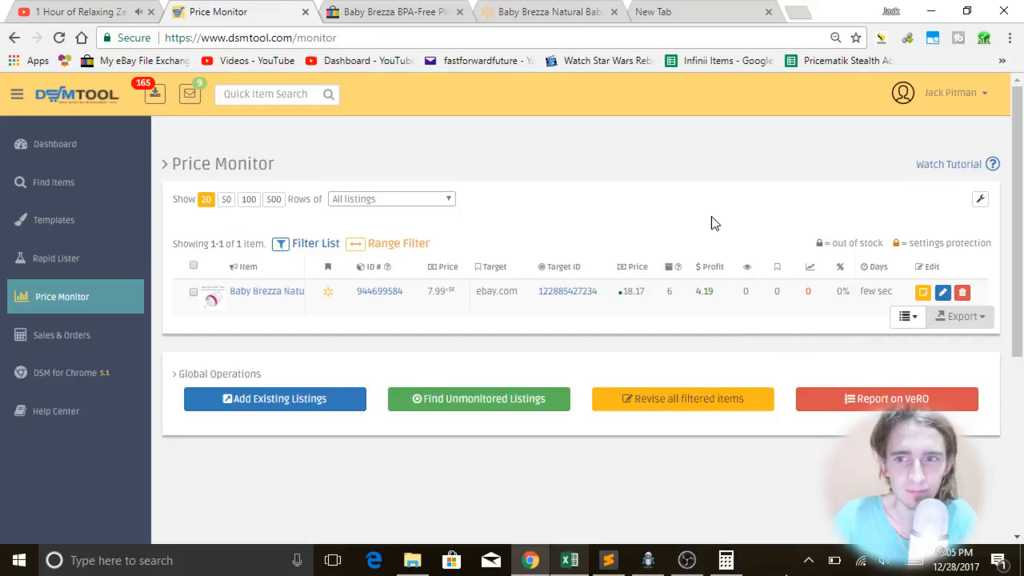
pyautogui.click(987, 98)
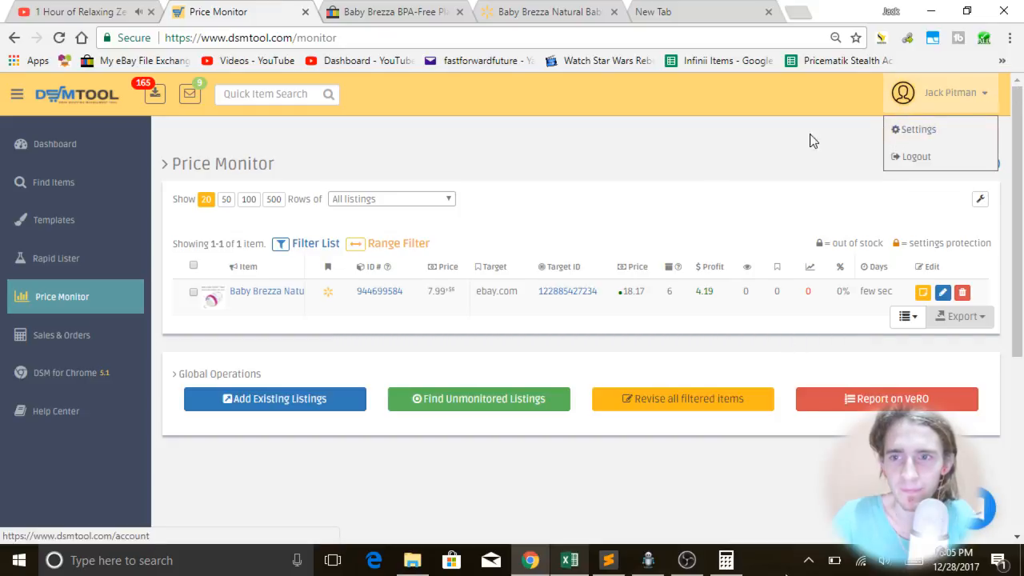
pyautogui.click(692, 164)
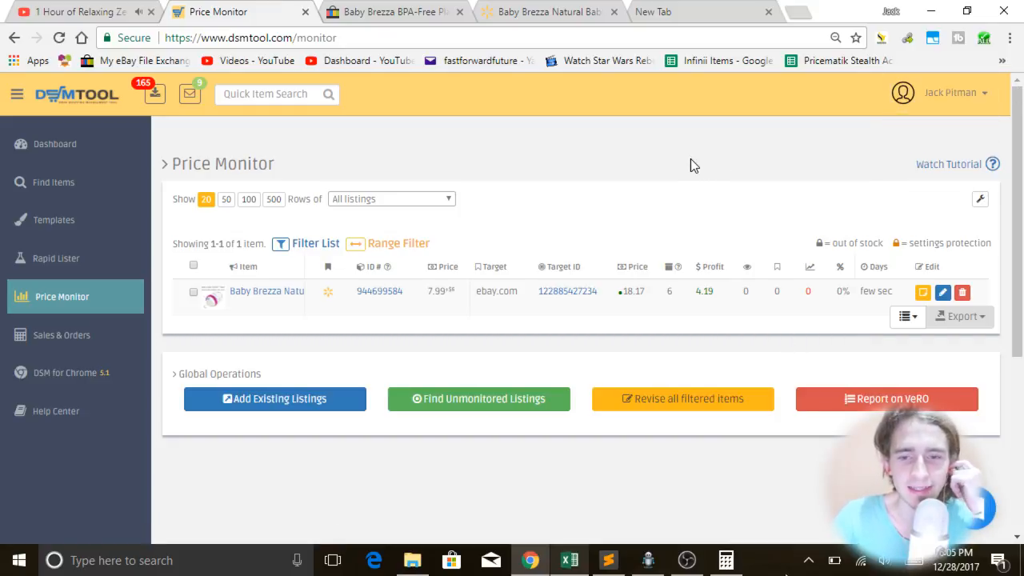
# - Switch to Sublime Text and create a new empty file beside the Walmart sold items list
pyautogui.click(608, 561)
pyautogui.click(394, 236)
pyautogui.click(240, 164)
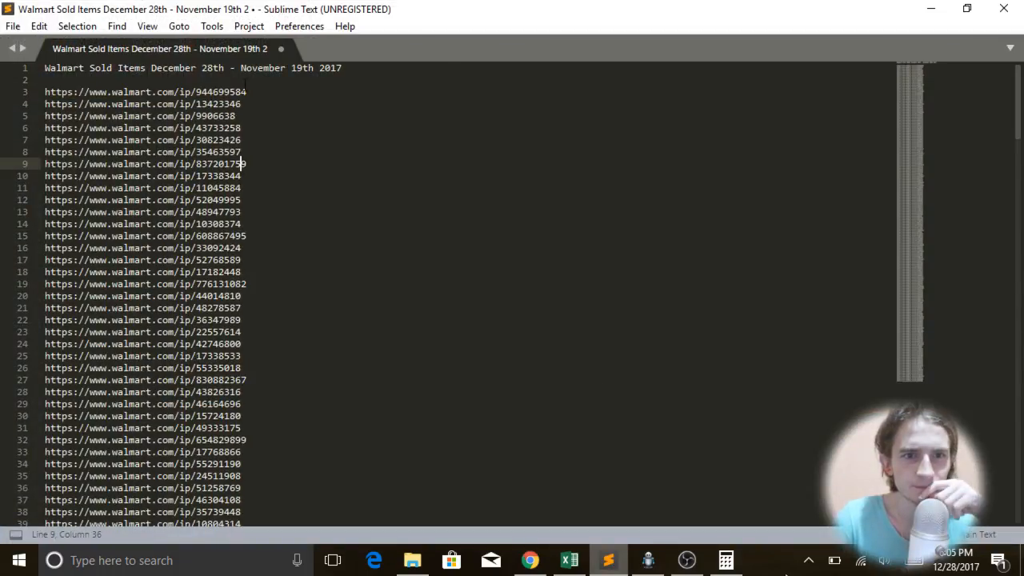
pyautogui.click(12, 25)
pyautogui.click(40, 43)
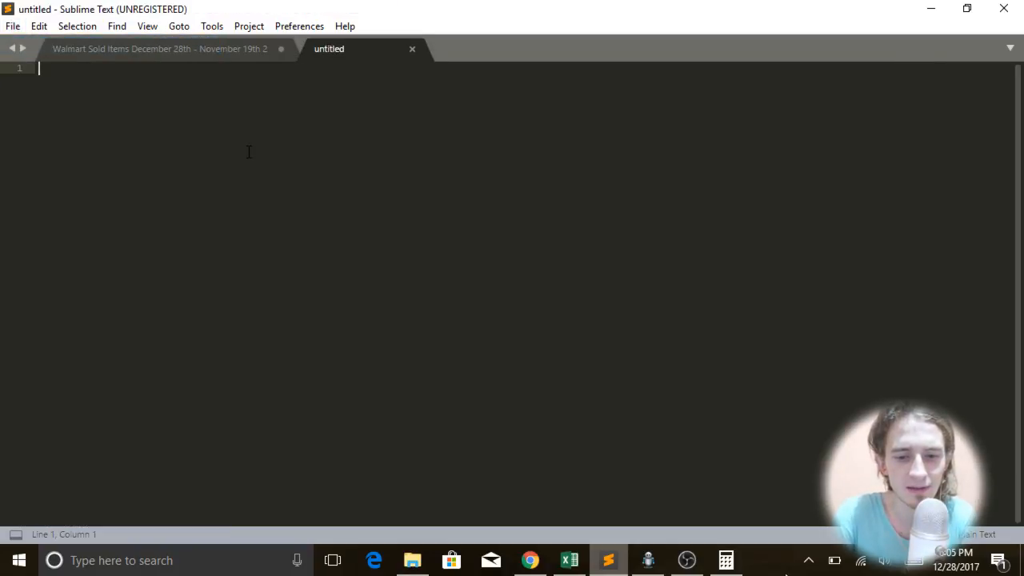
# - Add the heading "Titles to Optimize" to the empty file, followed by a blank line
pyautogui.write('Titles')
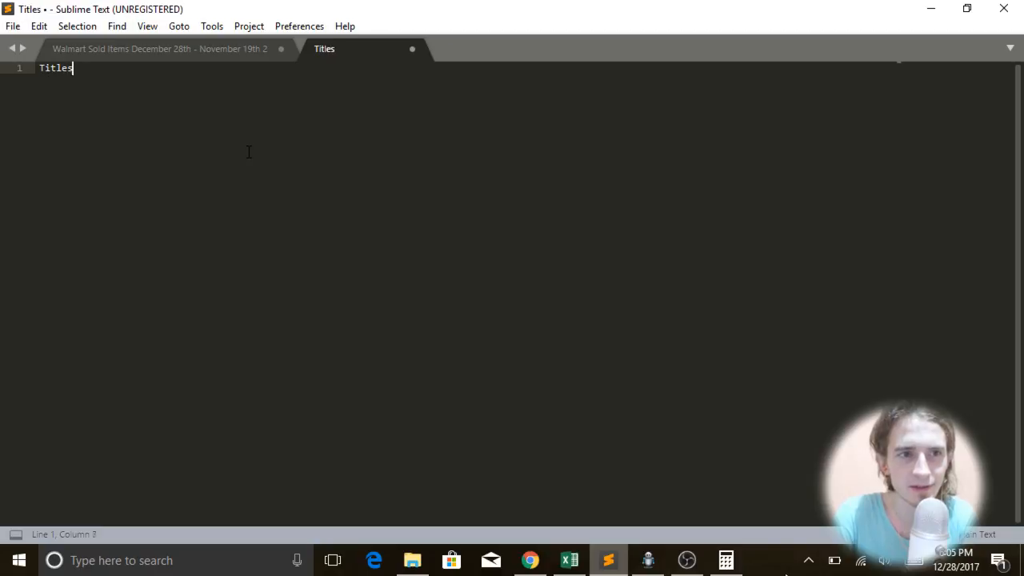
pyautogui.write(' to Optimize')
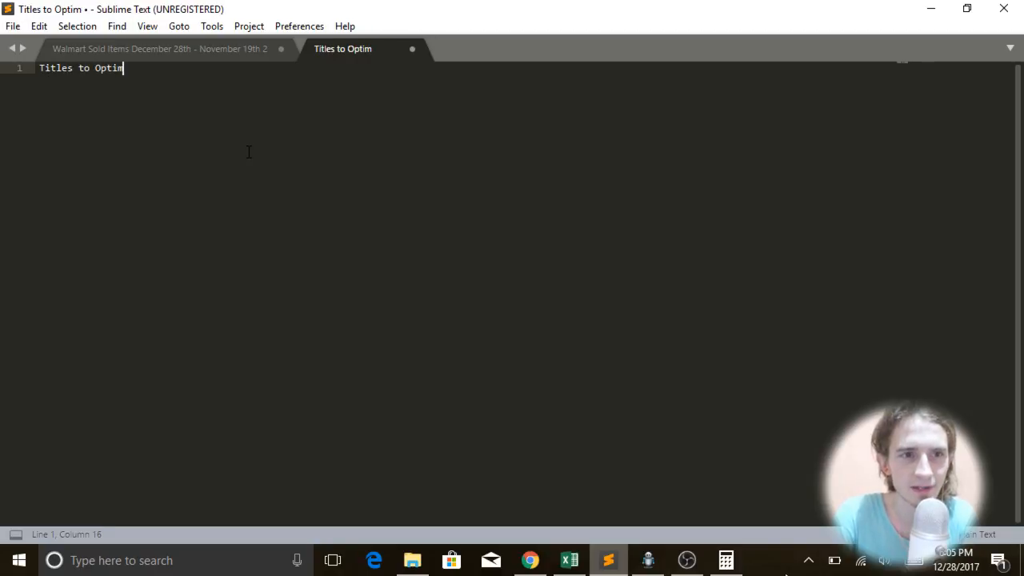
pyautogui.press('Return')
pyautogui.press('Return')
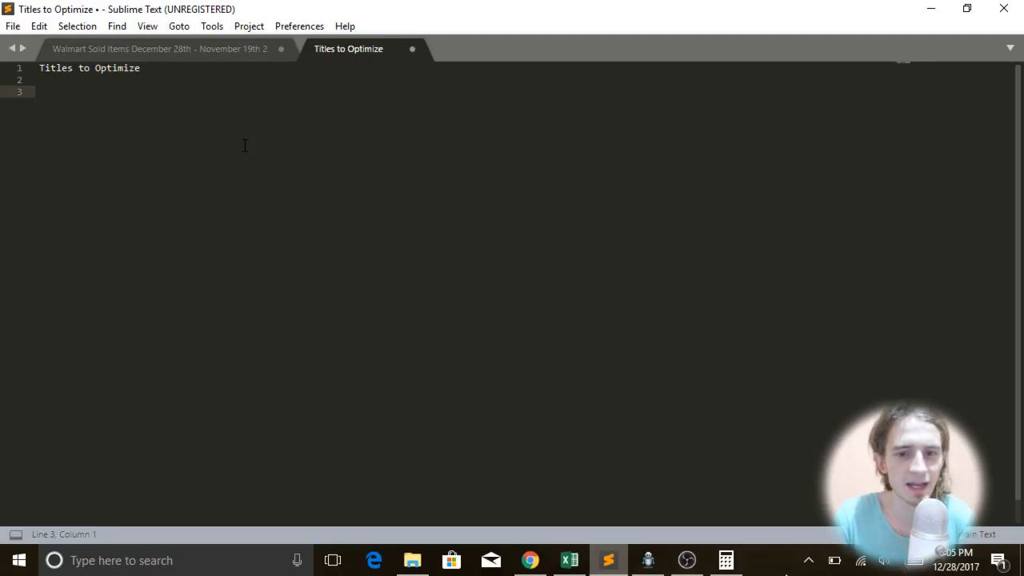
# - Switch to Chrome, open Session Buddy and paste the three copied Walmart URLs into its import
pyautogui.click(569, 563)
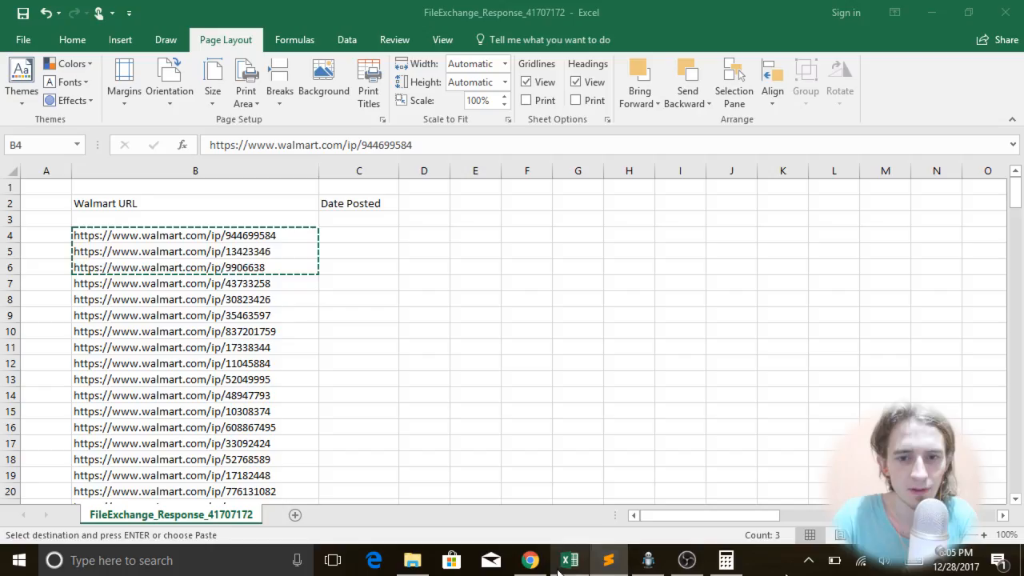
pyautogui.click(541, 566)
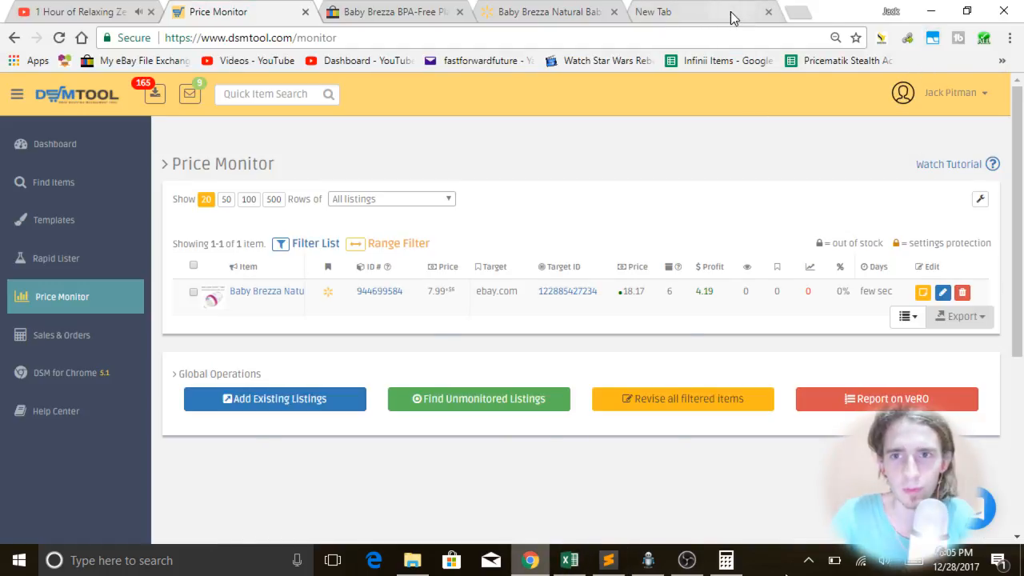
pyautogui.click(933, 38)
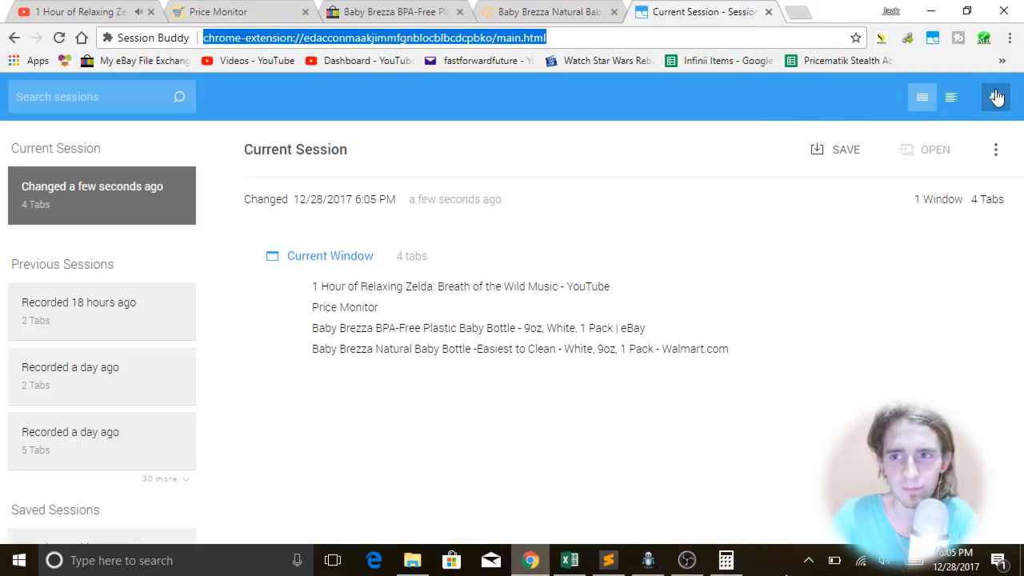
pyautogui.click(994, 97)
pyautogui.click(955, 151)
pyautogui.hotkey('ctrl', 'v')
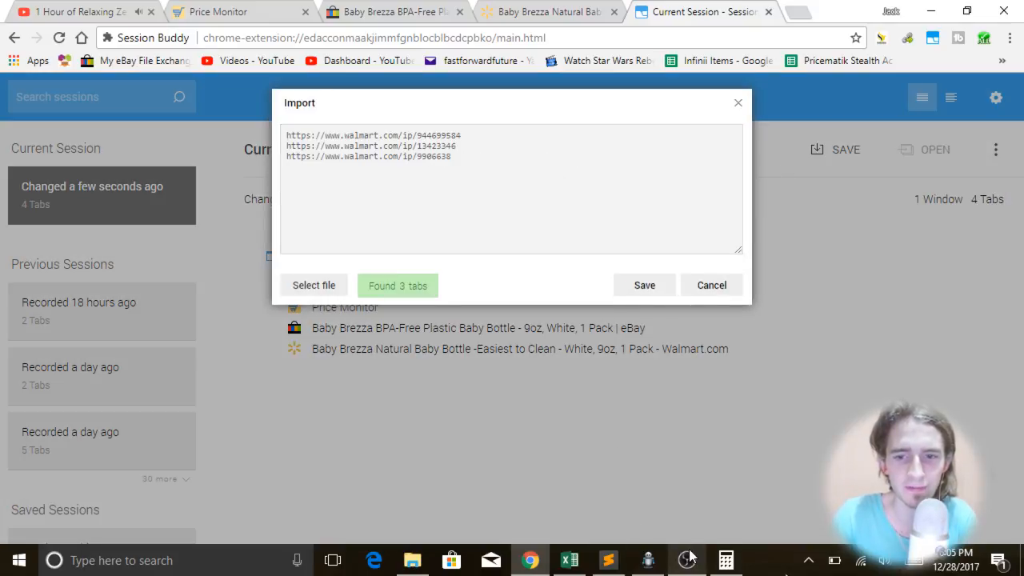
# - Switch to the Excel workbook and copy the next two Walmart URLs, cells B7 to B8
pyautogui.click(569, 560)
pyautogui.click(364, 331)
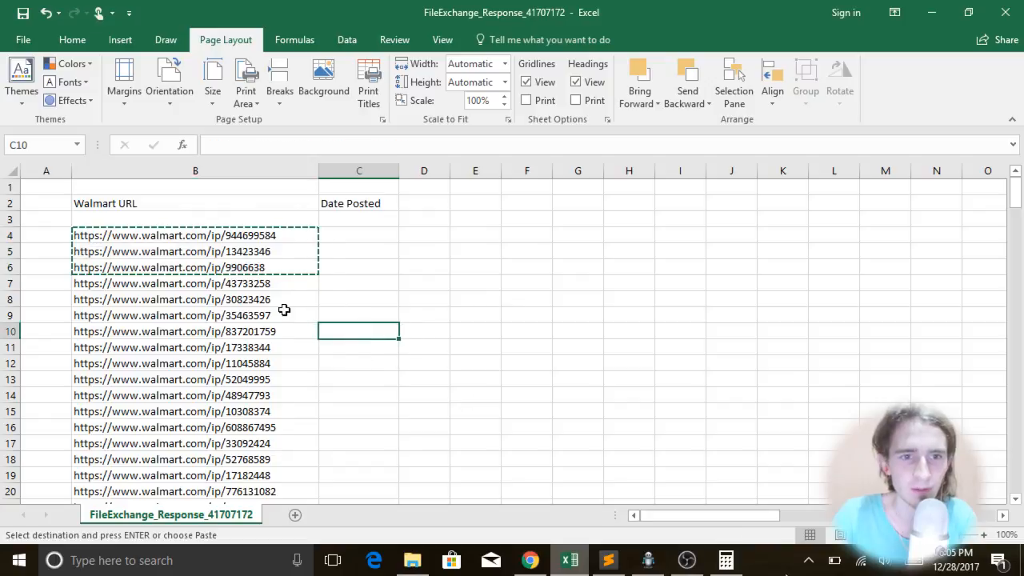
pyautogui.click(258, 298)
pyautogui.moveTo(258, 299); pyautogui.dragTo(240, 285)
pyautogui.hotkey('ctrl', 'c')
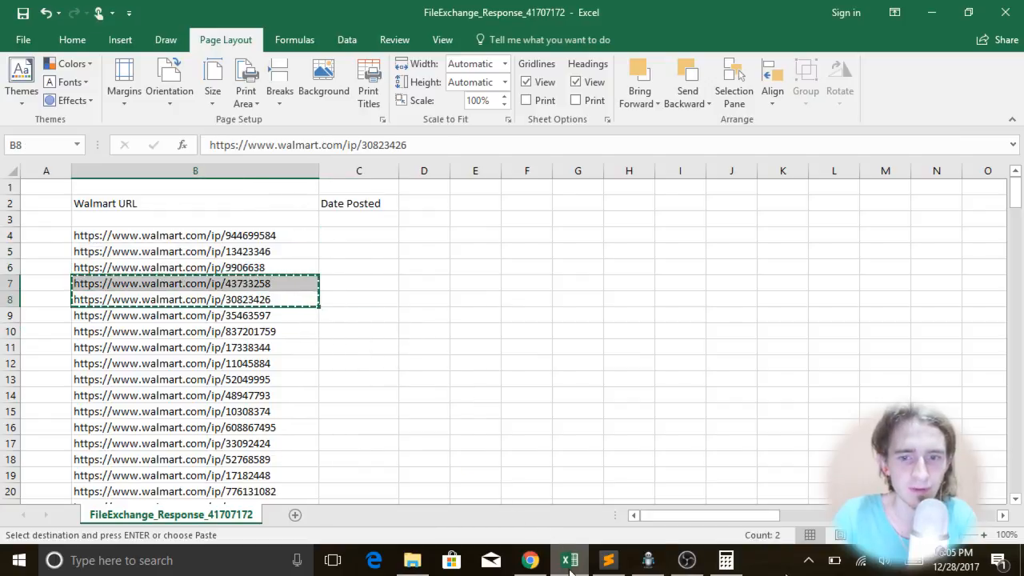
# - Back in Session Buddy, append the two copied URLs to the import, then save it and open the session in a new window
pyautogui.click(569, 563)
pyautogui.click(422, 186)
pyautogui.hotkey('ctrl', 'v')
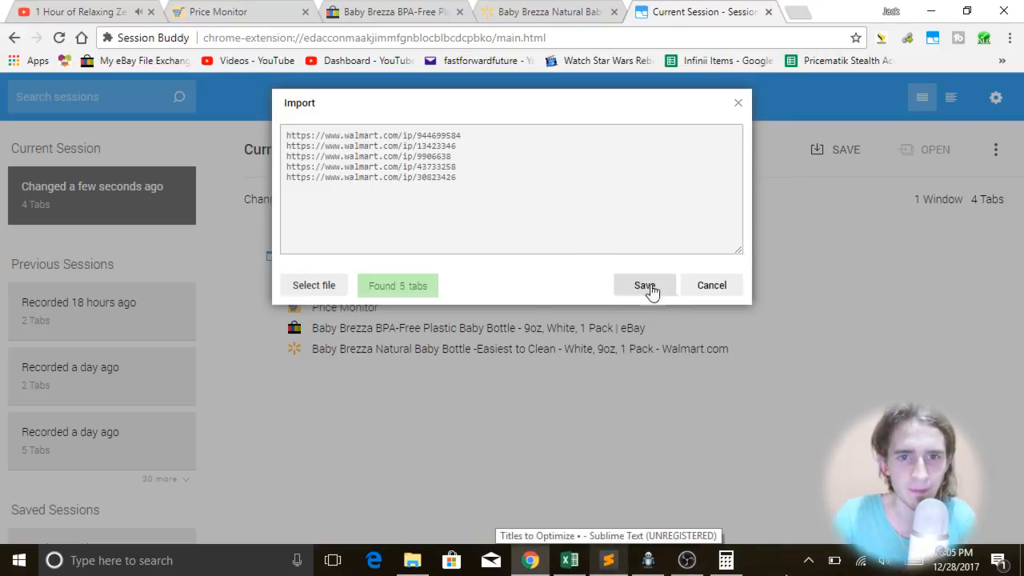
pyautogui.click(665, 286)
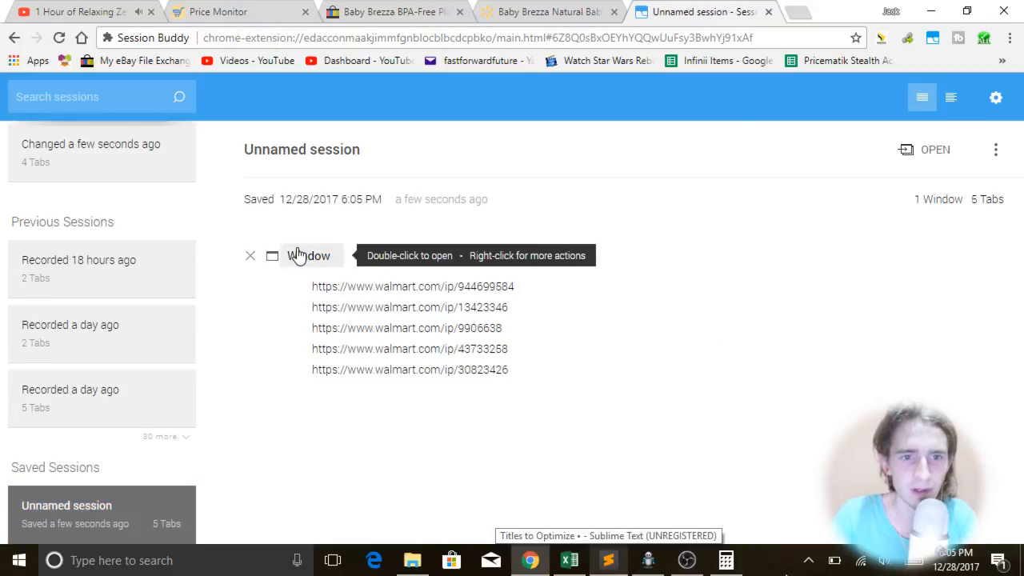
pyautogui.doubleClick(297, 253)
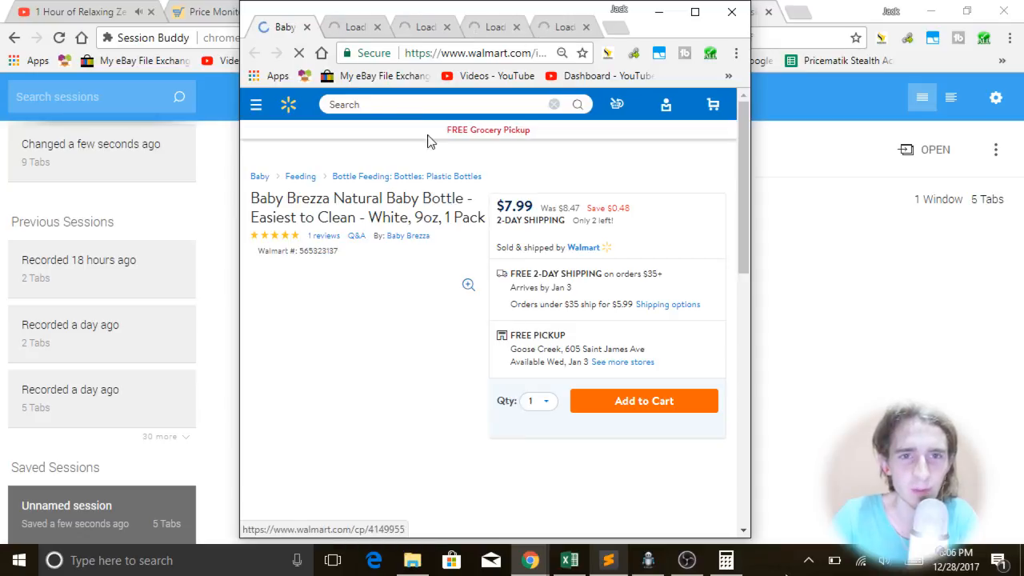
# - Place the Walmart window beside Sublime Text and copy the Baby Brezza bottle title into the list on line 3
pyautogui.tripleClick(351, 199)
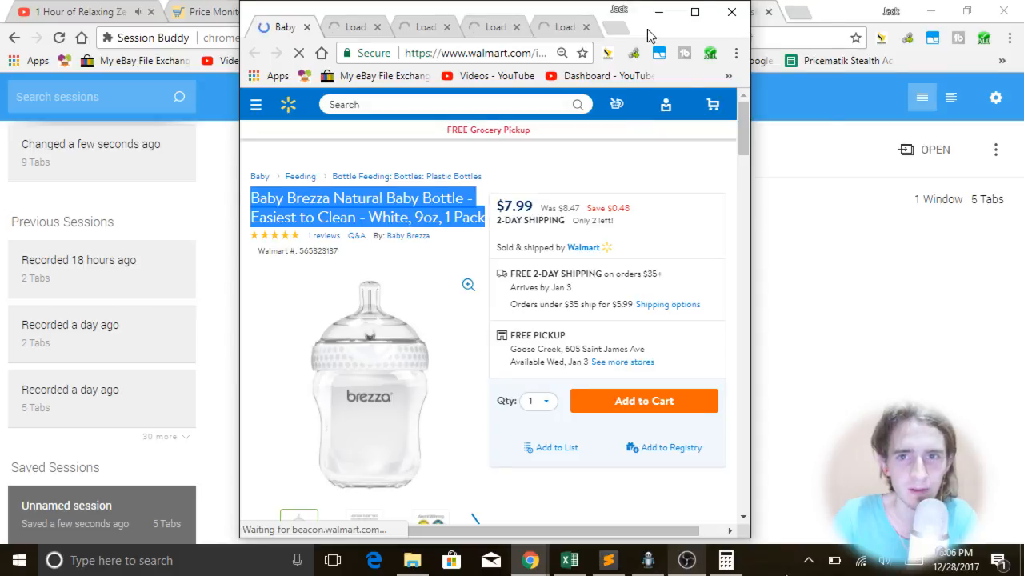
pyautogui.moveTo(649, 24); pyautogui.dragTo(1022, 24)
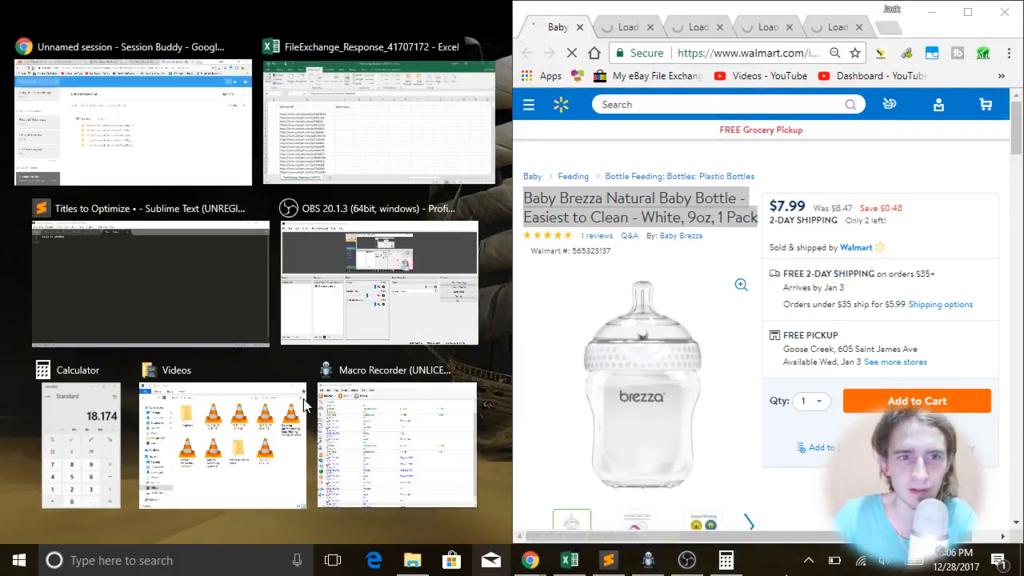
pyautogui.click(240, 240)
pyautogui.hotkey('ctrl', 'v')
pyautogui.press('Return')
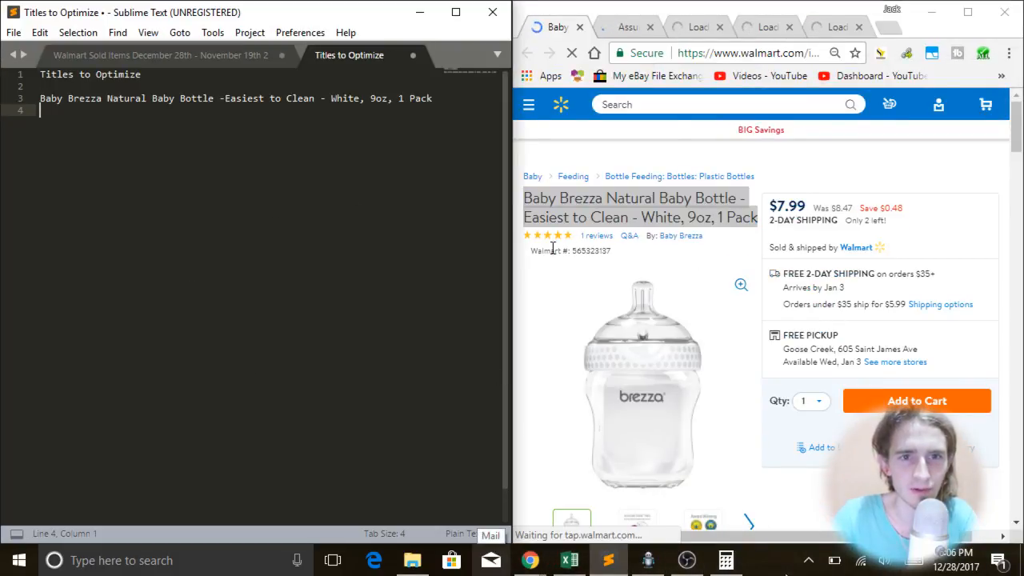
# - Copy the product title "Assurance Guards for Men, Maximum, One Size Fits All, 52 Ct" onto line 4 of the list
pyautogui.click(626, 27)
pyautogui.tripleClick(632, 210)
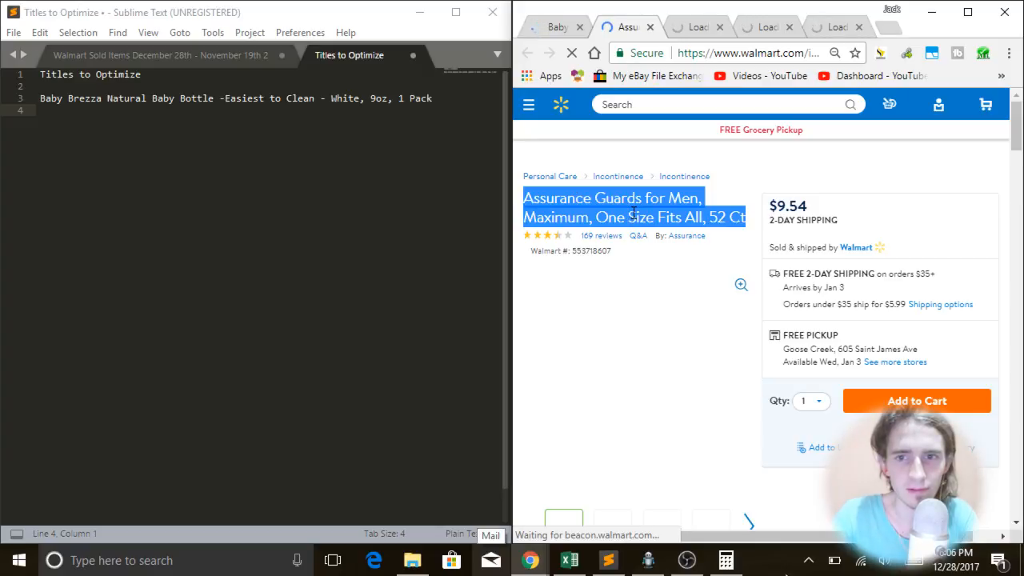
pyautogui.click(247, 181)
pyautogui.hotkey('ctrl', 'v')
pyautogui.press('Return')
# - Check the Classic Accessories golf cart enclosure page and close it without adding its title to the list
pyautogui.click(695, 27)
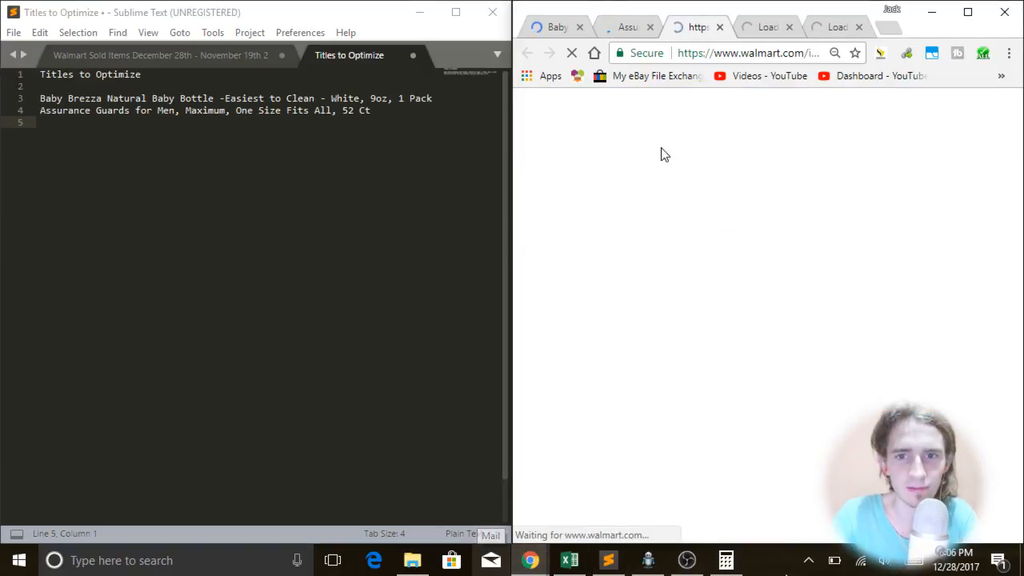
pyautogui.tripleClick(611, 200)
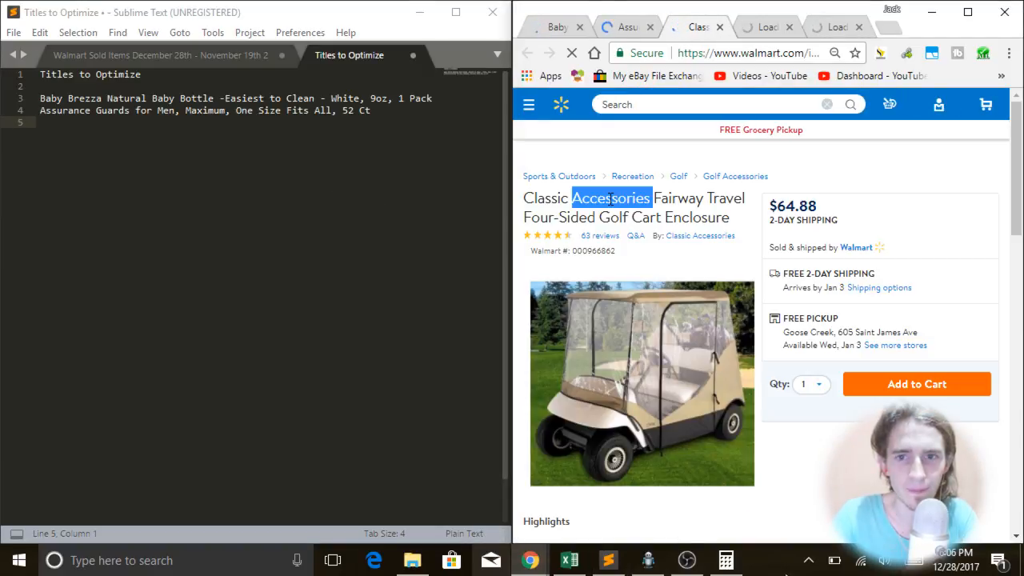
pyautogui.click(719, 27)
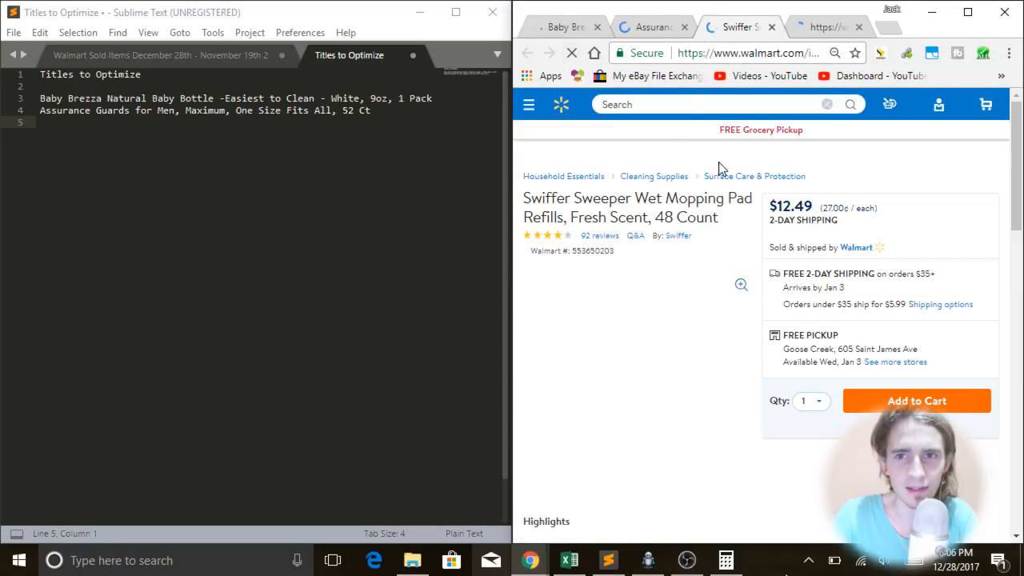
# - Copy the product title "Swiffer Sweeper Wet Mopping Pad Refills, Fresh Scent, 48 Count" onto line 5 of the list
pyautogui.tripleClick(648, 198)
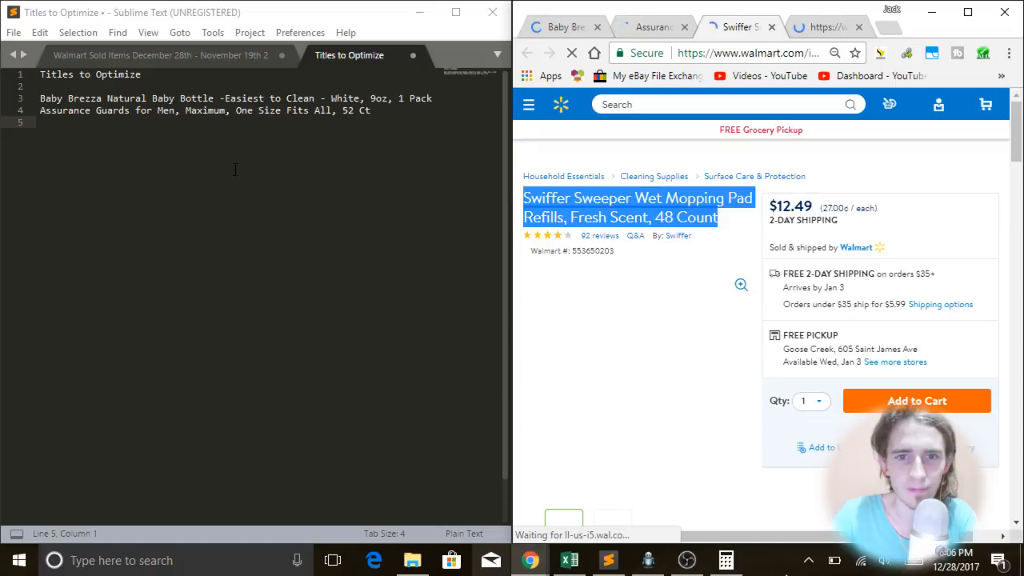
pyautogui.hotkey('ctrl', 'c')
pyautogui.hotkey('alt', 'Tab')
pyautogui.hotkey('ctrl', 'v')
# - Copy the title "Construction Truck Pinata, Pull String" from the last Walmart page onto line 6 of the list
pyautogui.click(830, 29)
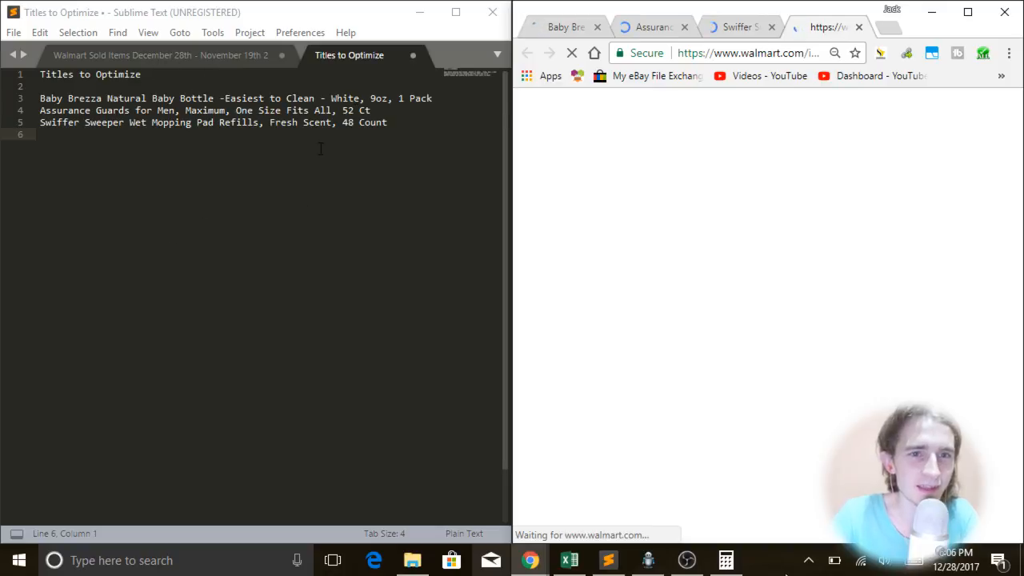
pyautogui.click(195, 140)
pyautogui.click(146, 111)
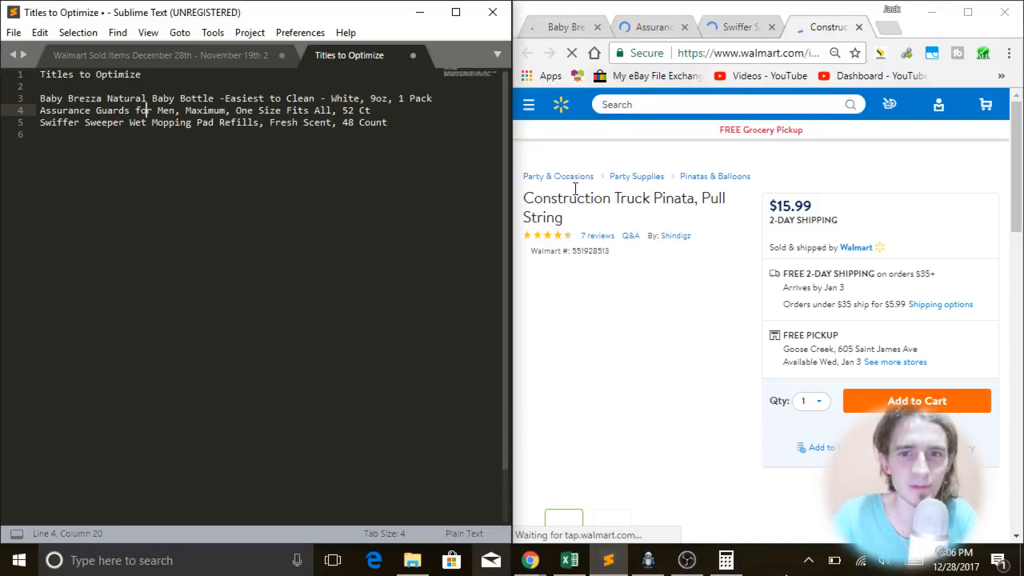
pyautogui.click(573, 200)
pyautogui.doubleClick(574, 200)
pyautogui.click(586, 202)
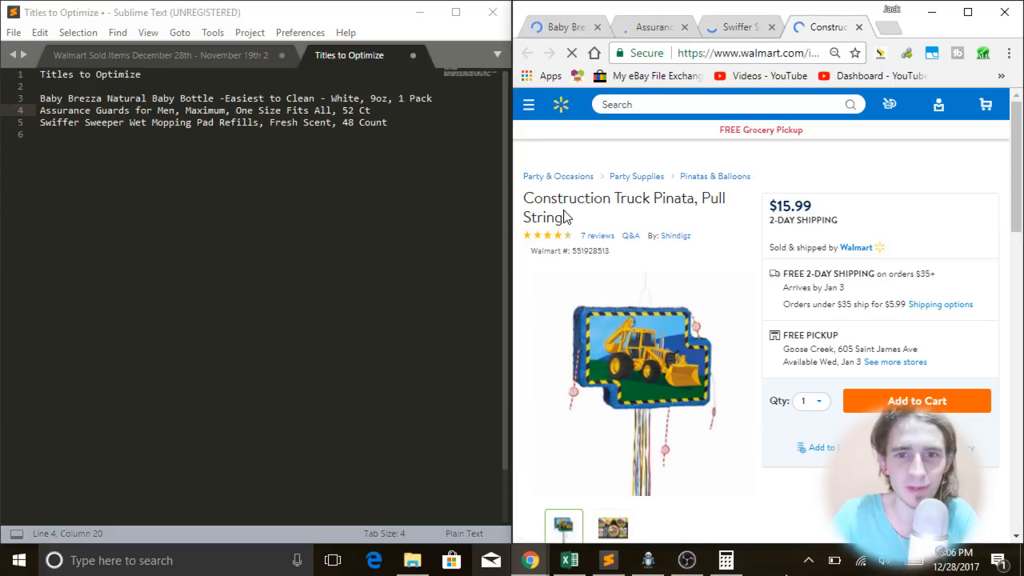
pyautogui.moveTo(564, 216); pyautogui.dragTo(524, 206)
pyautogui.click(248, 136)
pyautogui.hotkey('ctrl', 'v')
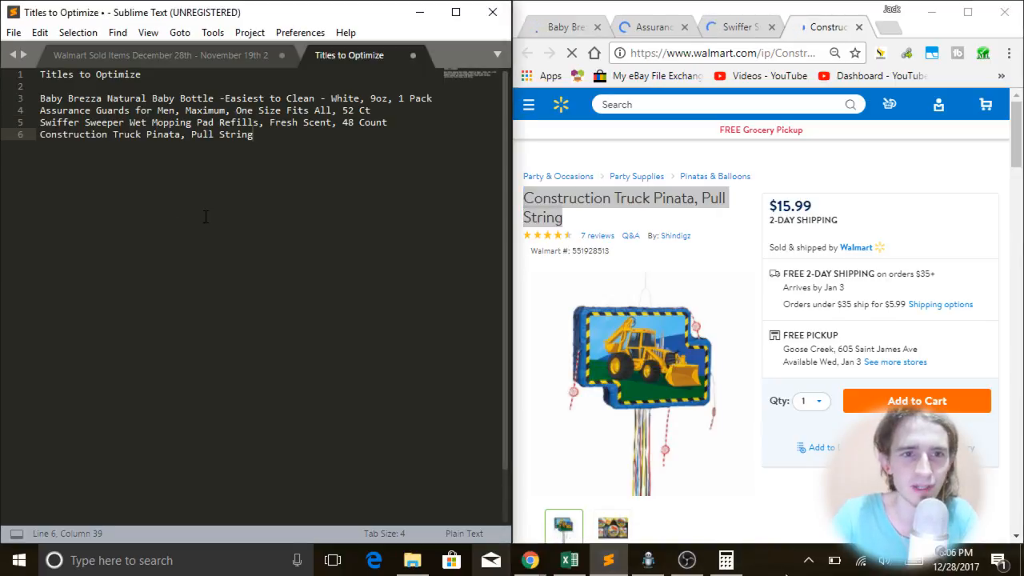
# - Review the wording of the four collected product titles, examining terms such as "Pinata" and "Easiest to Clean"
pyautogui.moveTo(268, 140); pyautogui.dragTo(45, 136)
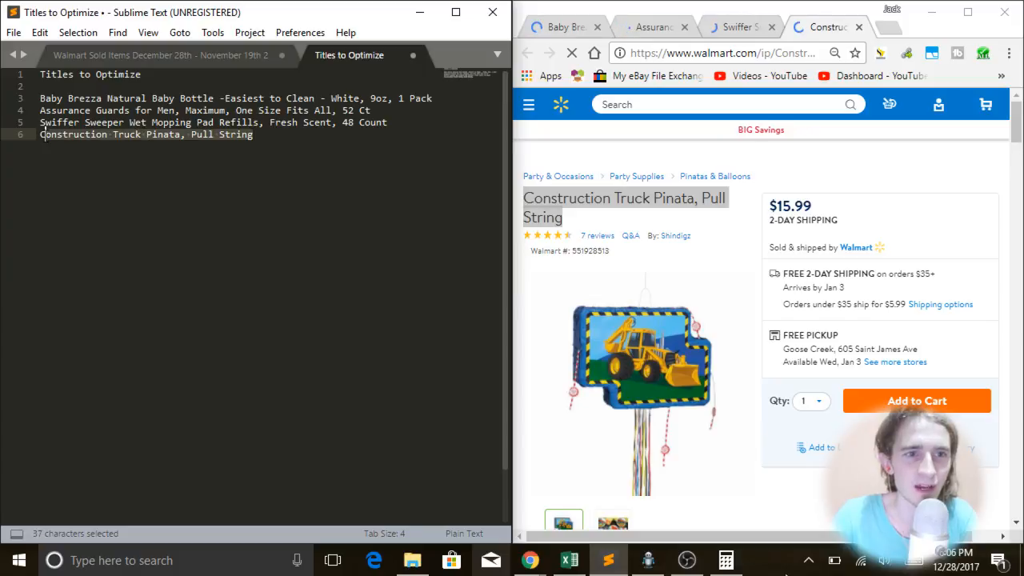
pyautogui.tripleClick(103, 99)
pyautogui.doubleClick(167, 134)
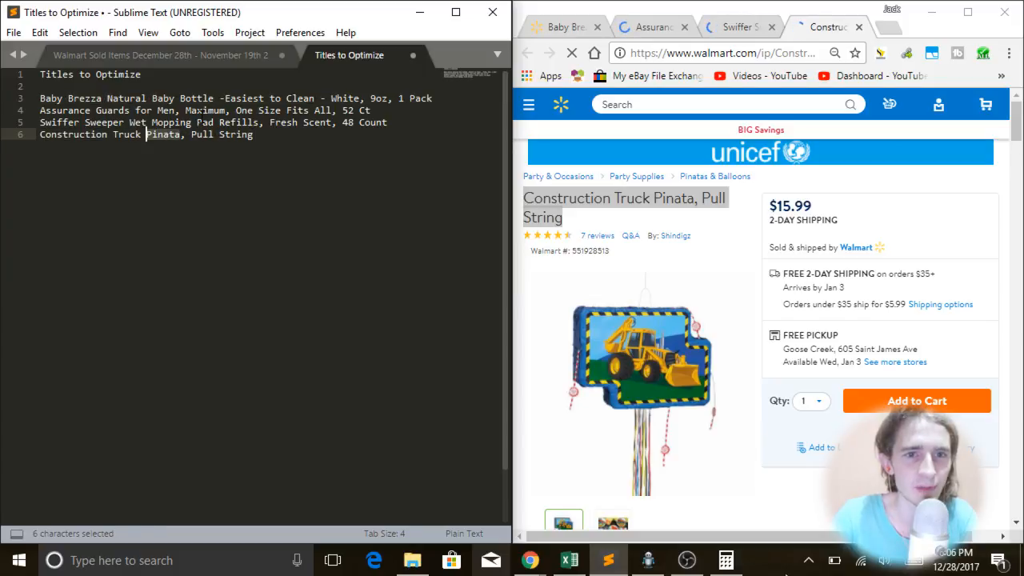
pyautogui.doubleClick(199, 120)
pyautogui.doubleClick(242, 98)
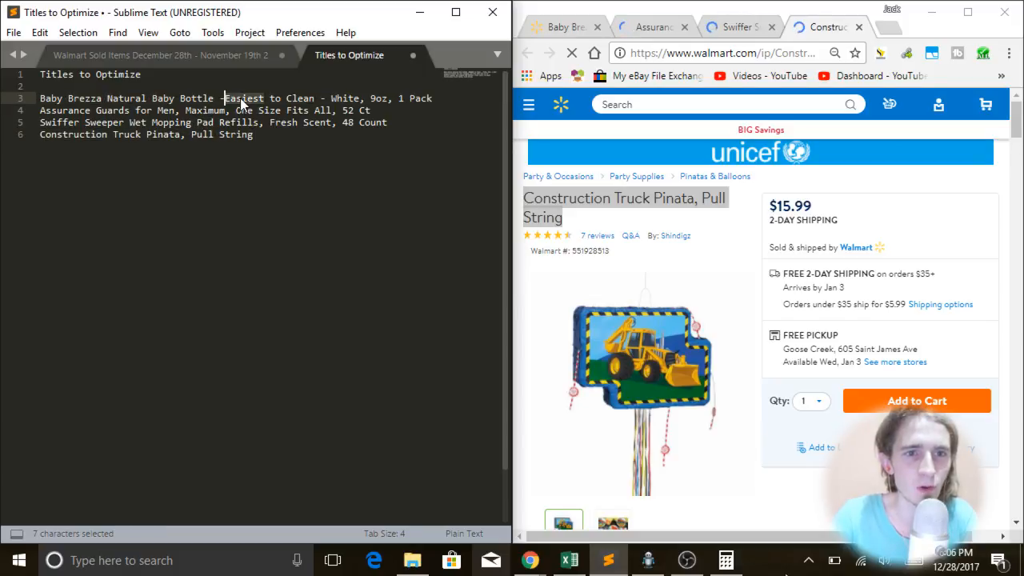
pyautogui.click(286, 99)
pyautogui.moveTo(225, 98); pyautogui.dragTo(302, 97)
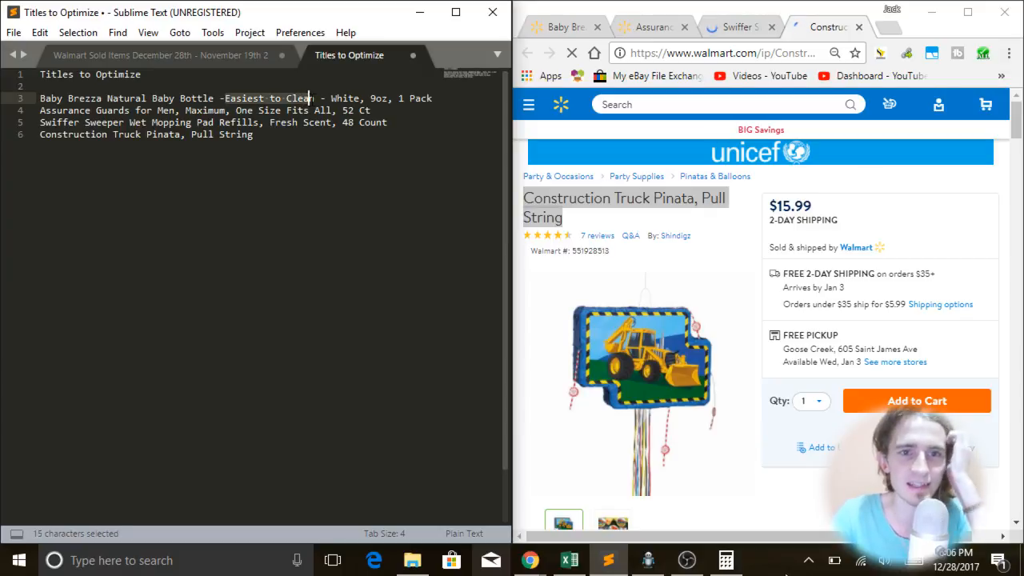
pyautogui.click(277, 101)
pyautogui.click(308, 276)
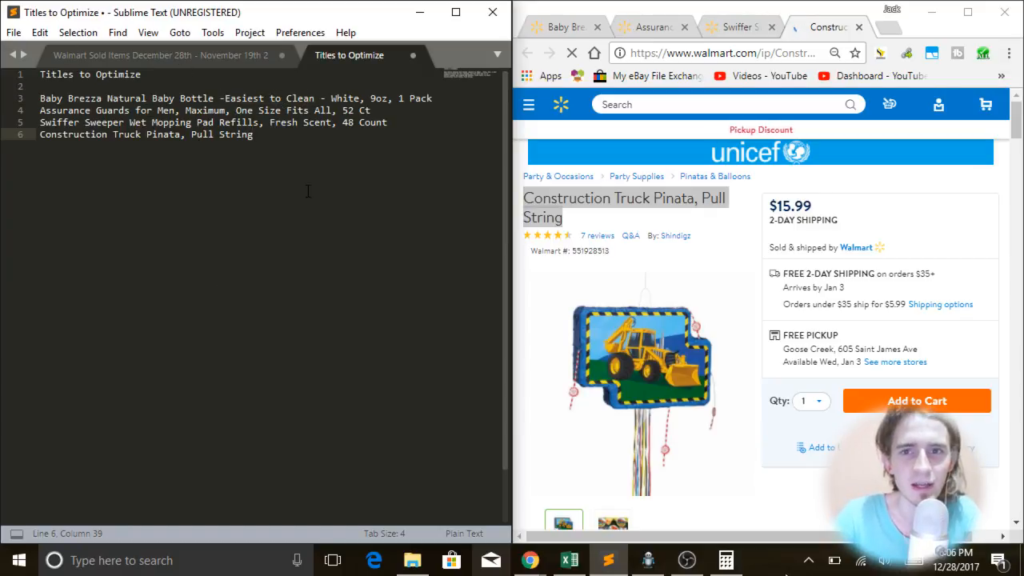
pyautogui.click(275, 122)
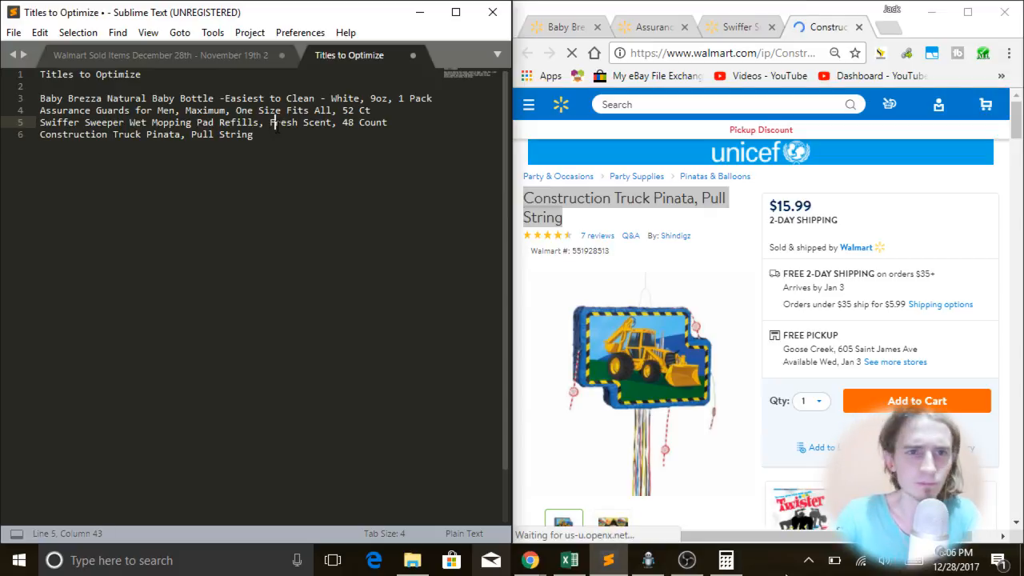
pyautogui.click(158, 111)
# - Close the window of Walmart product pages and return to the end of the title list in Sublime Text
pyautogui.click(1000, 24)
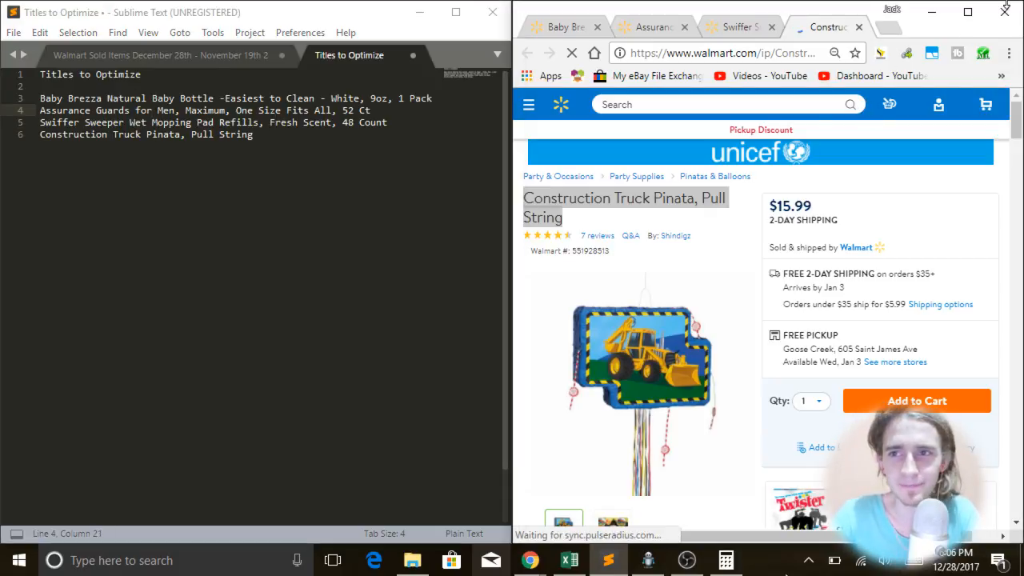
pyautogui.click(1006, 17)
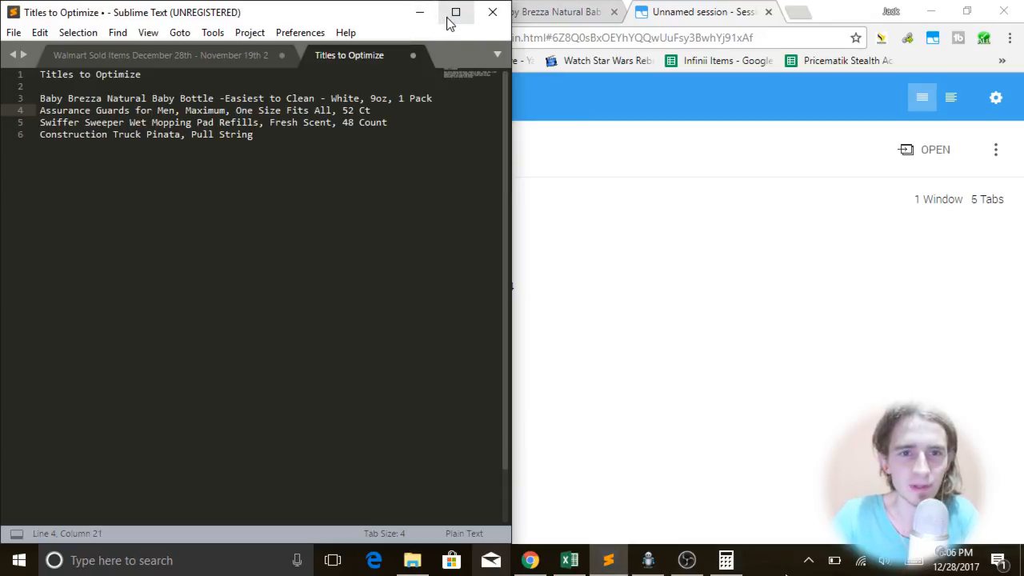
pyautogui.click(278, 258)
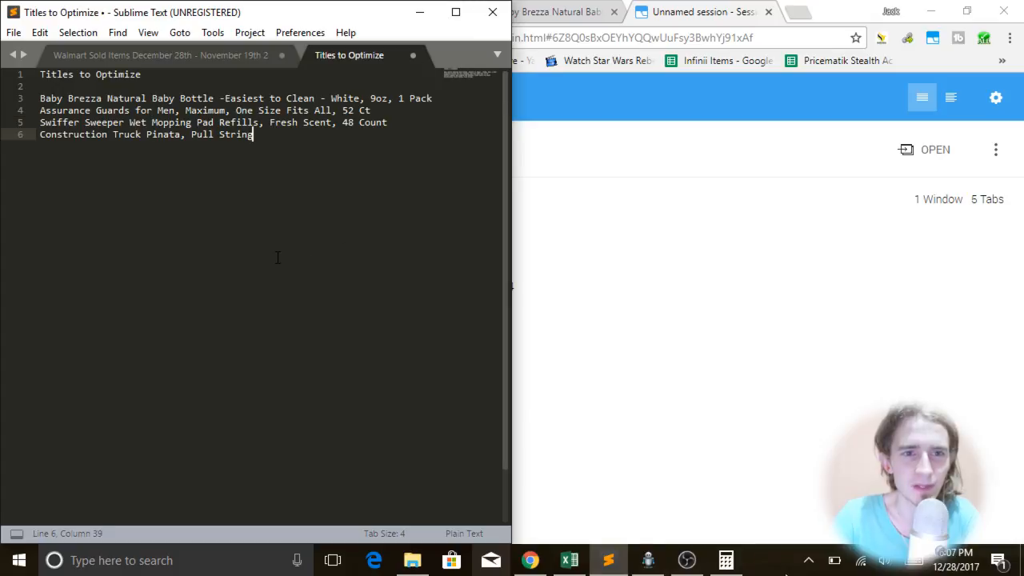